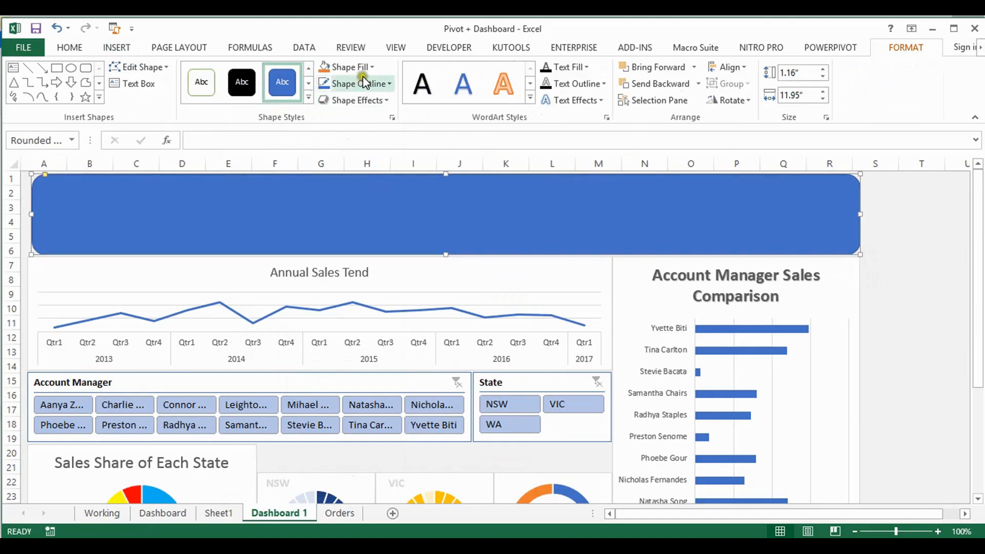
Give the banner rectangle above the charts a gradient fill and colour its first gradient stop purple
{"action": "left_click", "coordinate": [371, 67]}
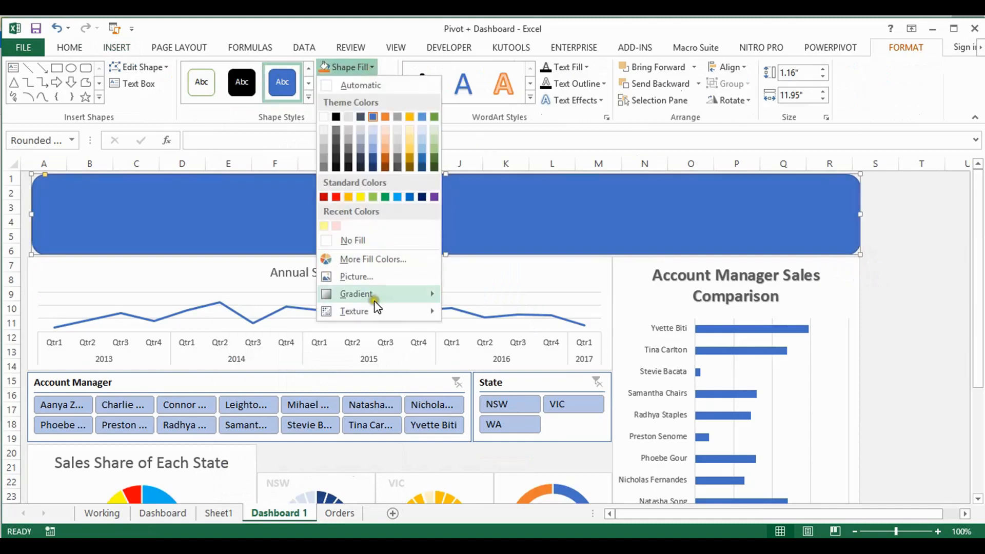
{"action": "mouse_move", "coordinate": [374, 297]}
{"action": "left_click", "coordinate": [554, 523]}
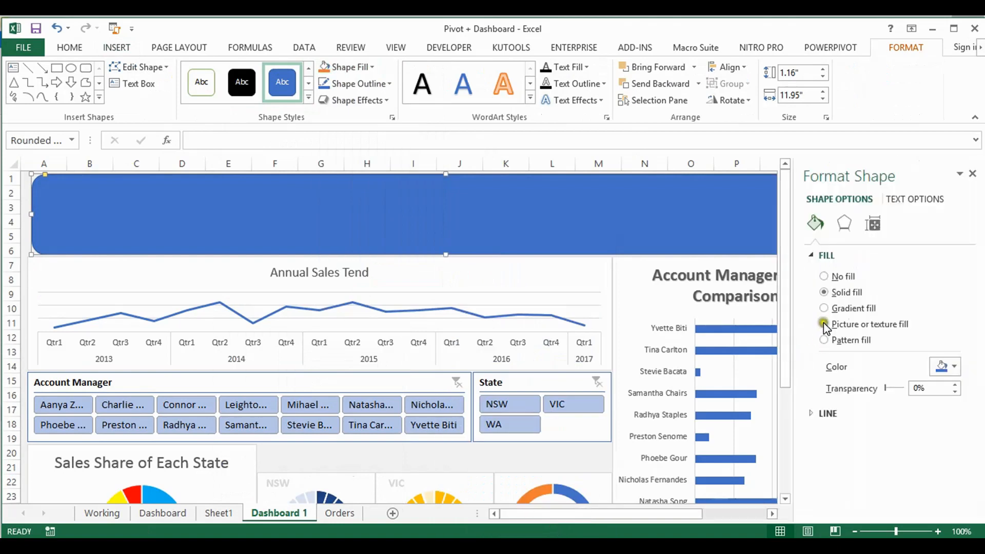
{"action": "left_click", "coordinate": [824, 307]}
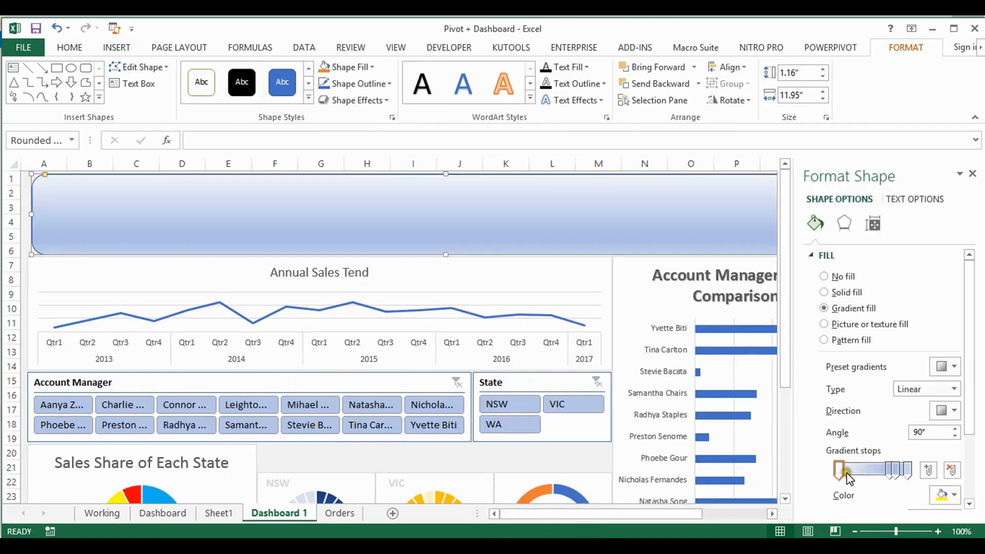
{"action": "left_click", "coordinate": [842, 471]}
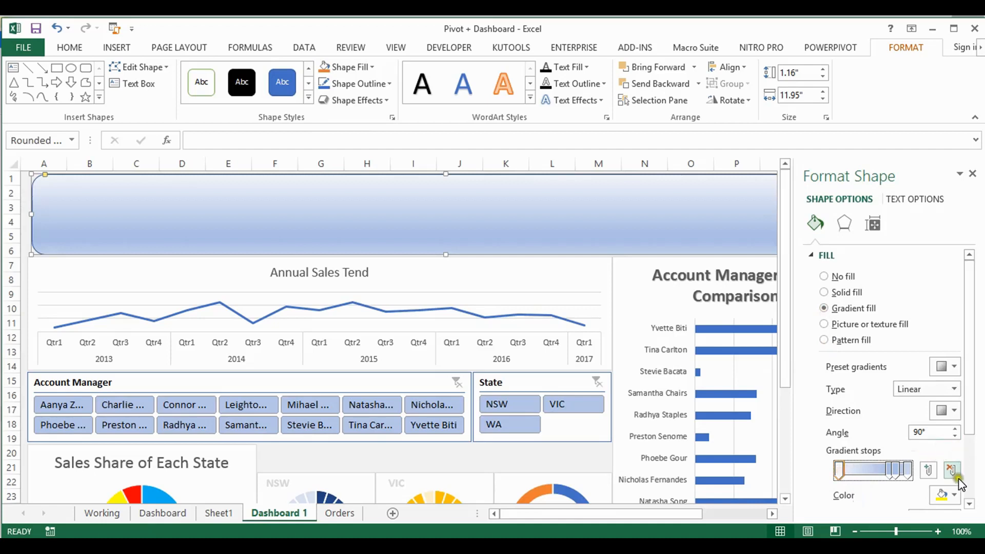
{"action": "left_click", "coordinate": [953, 495]}
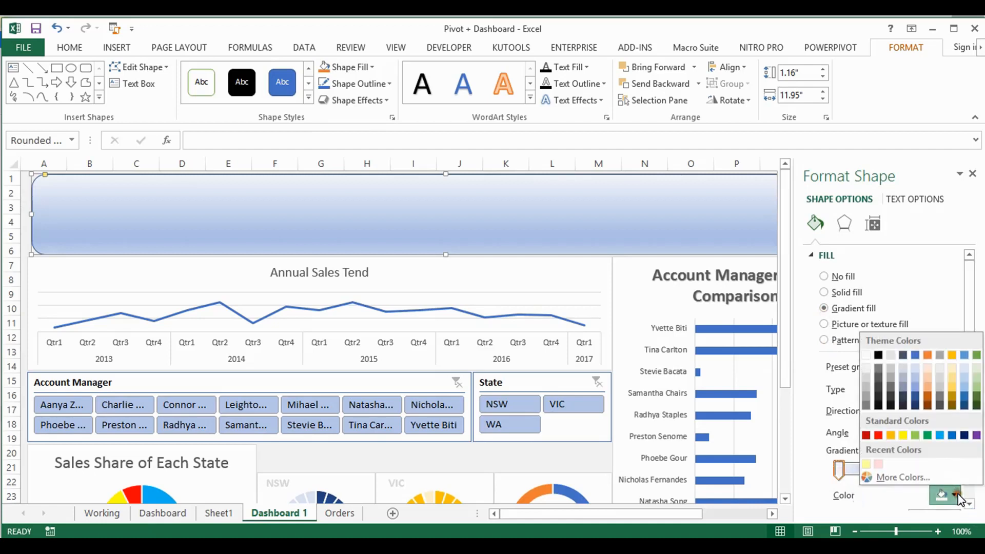
{"action": "left_click", "coordinate": [977, 436]}
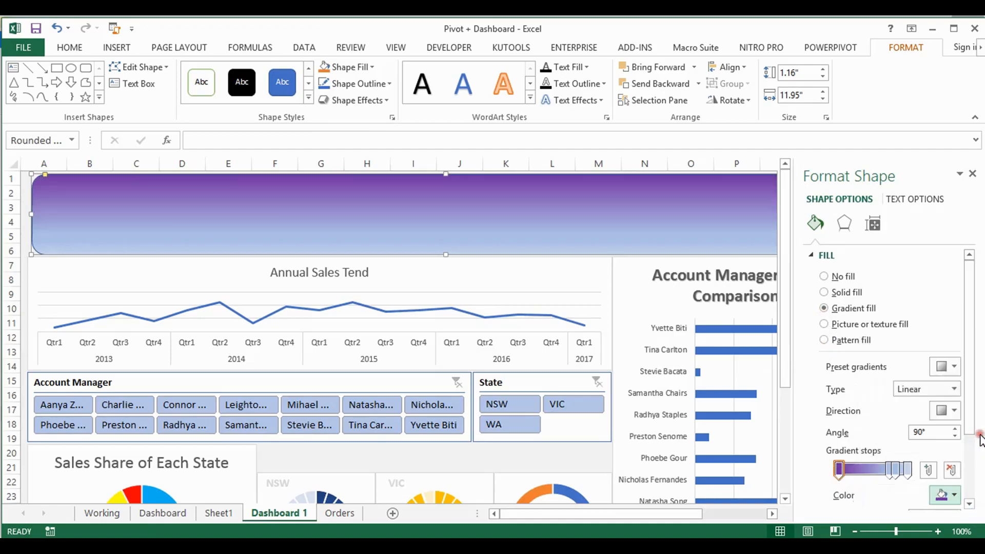
Move the banner's second gradient stop to 69% and colour it the 25% darker theme blue
{"action": "left_click", "coordinate": [891, 470]}
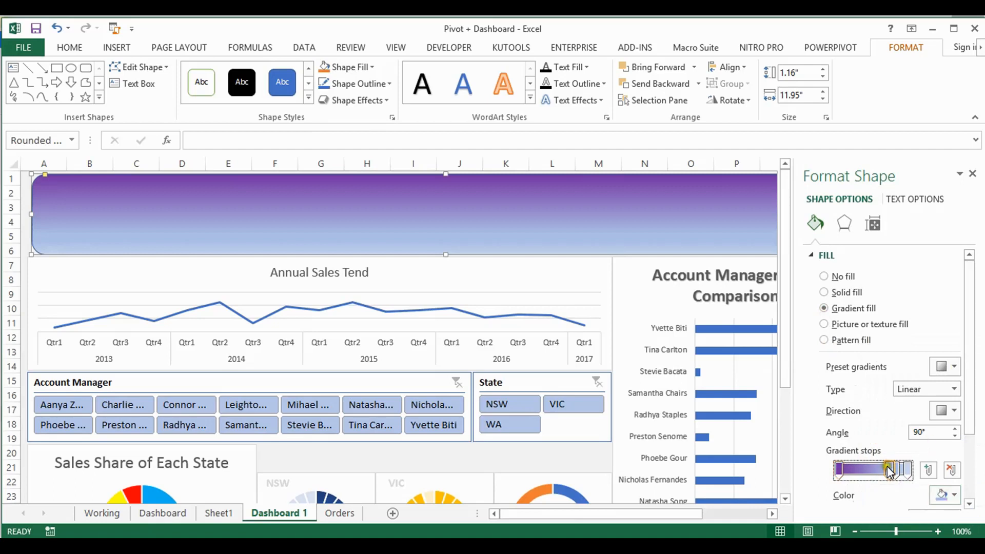
{"action": "left_click_drag", "start_coordinate": [967, 334], "coordinate": [968, 370]}
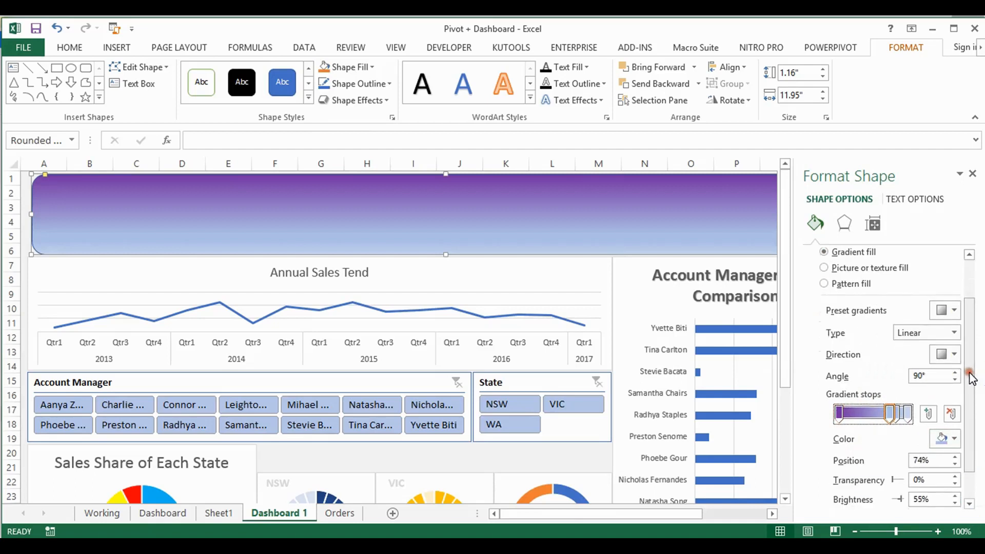
{"action": "left_click", "coordinate": [922, 460]}
{"action": "double_click", "coordinate": [922, 460]}
{"action": "type", "text": "69"}
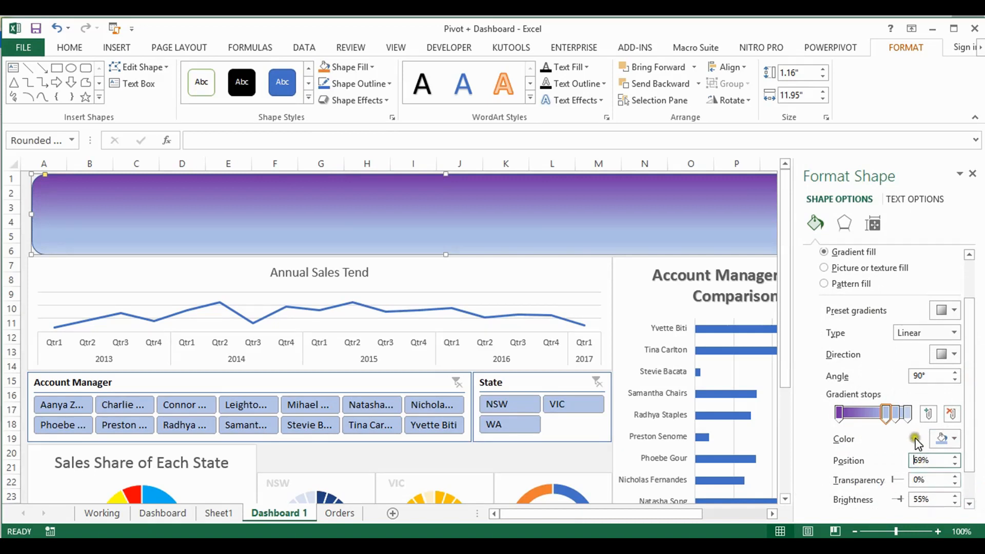
{"action": "left_click", "coordinate": [954, 443]}
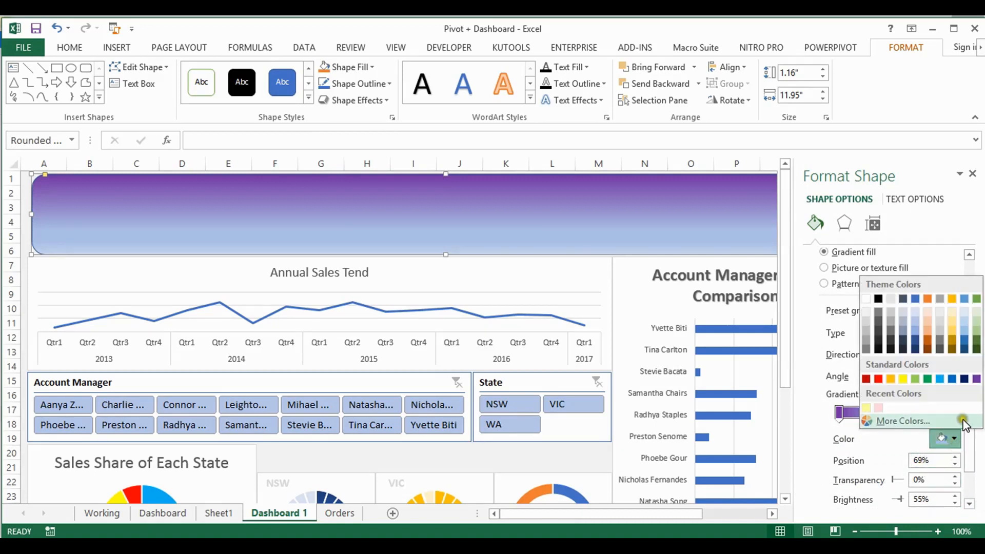
{"action": "left_click", "coordinate": [964, 342]}
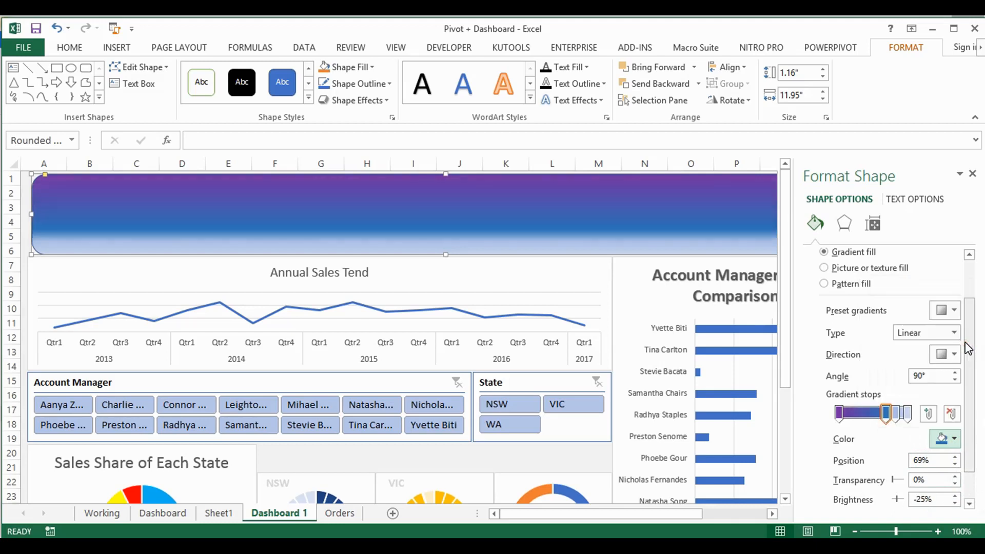
Set the third gradient stop's position to 84% and its colour to the standard dark blue
{"action": "left_click", "coordinate": [898, 417]}
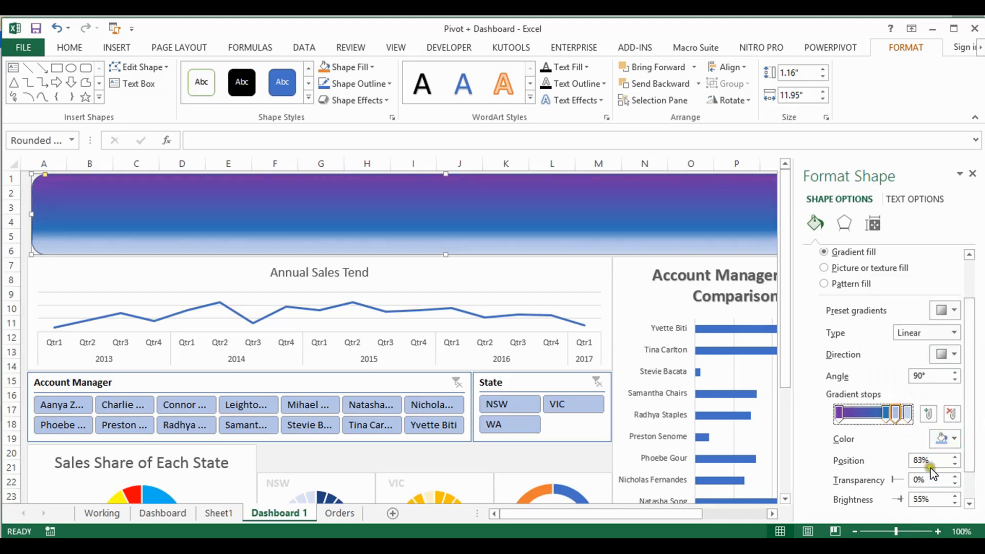
{"action": "left_click", "coordinate": [956, 457]}
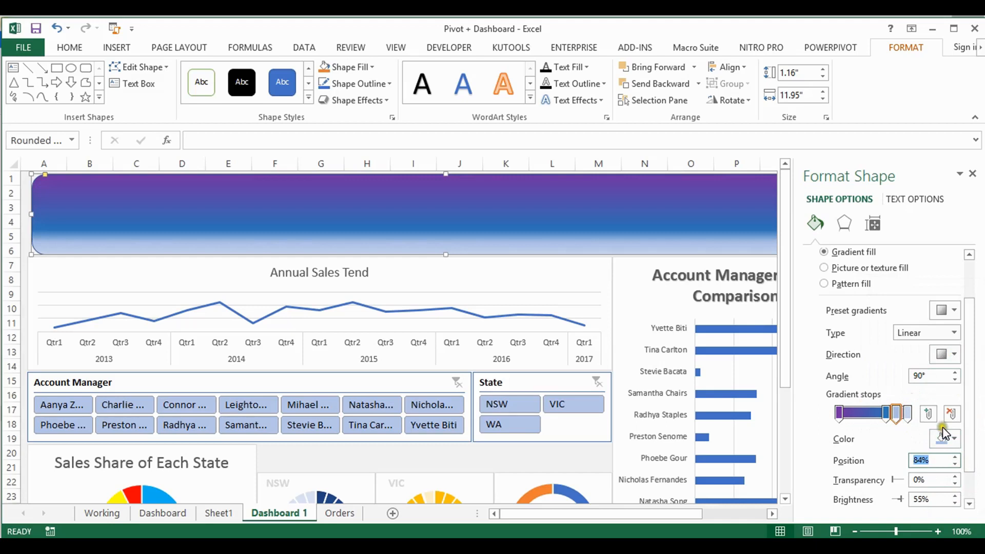
{"action": "left_click", "coordinate": [954, 439]}
{"action": "left_click", "coordinate": [964, 380]}
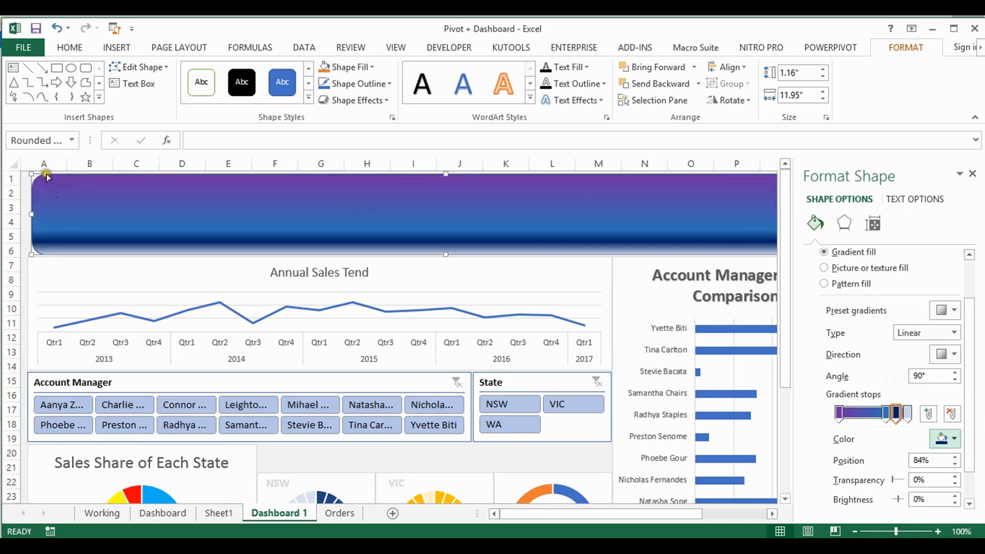
Reduce the banner's corner rounding and widen it to 12" so its edge lines up with the charts below
{"action": "left_click_drag", "start_coordinate": [47, 177], "coordinate": [41, 176]}
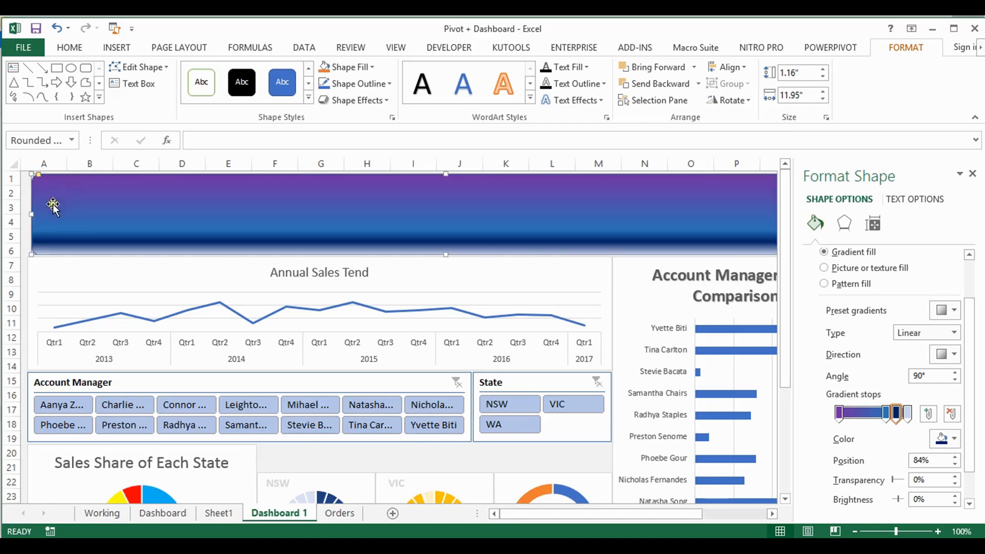
{"action": "left_click_drag", "start_coordinate": [32, 215], "coordinate": [28, 214]}
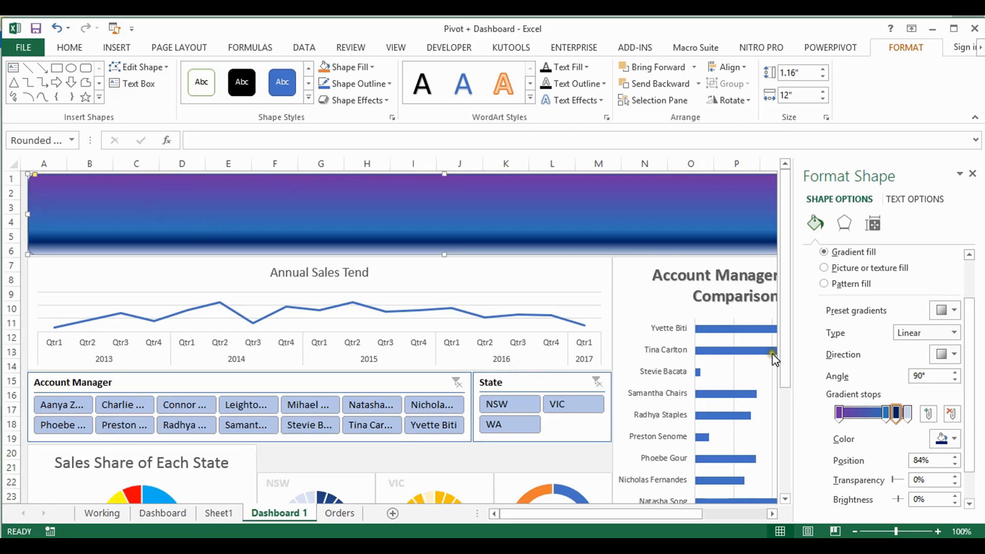
Draw a horizontal straight line about 9.06" long across the middle of the banner and colour its outline white
{"action": "left_click", "coordinate": [122, 48]}
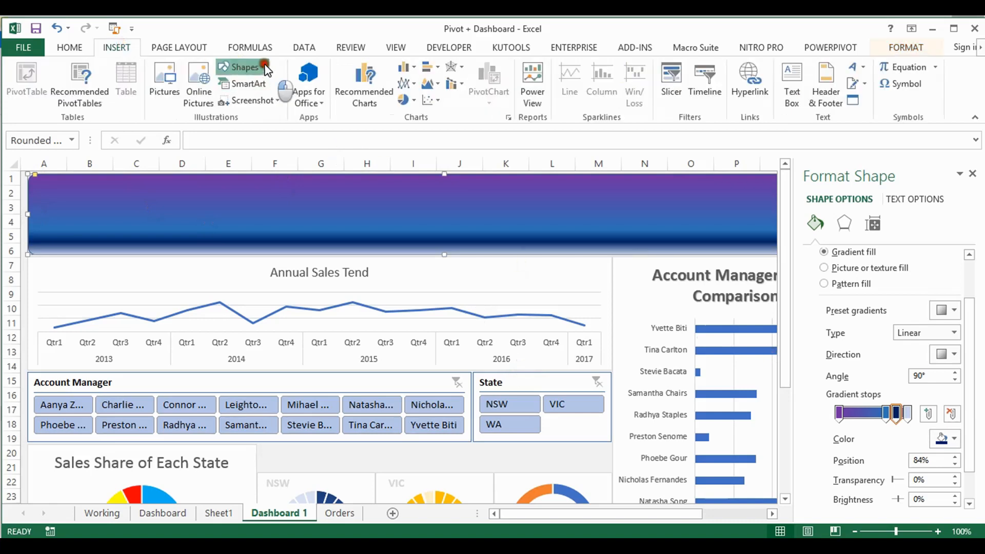
{"action": "left_click", "coordinate": [240, 68]}
{"action": "left_click", "coordinate": [240, 100]}
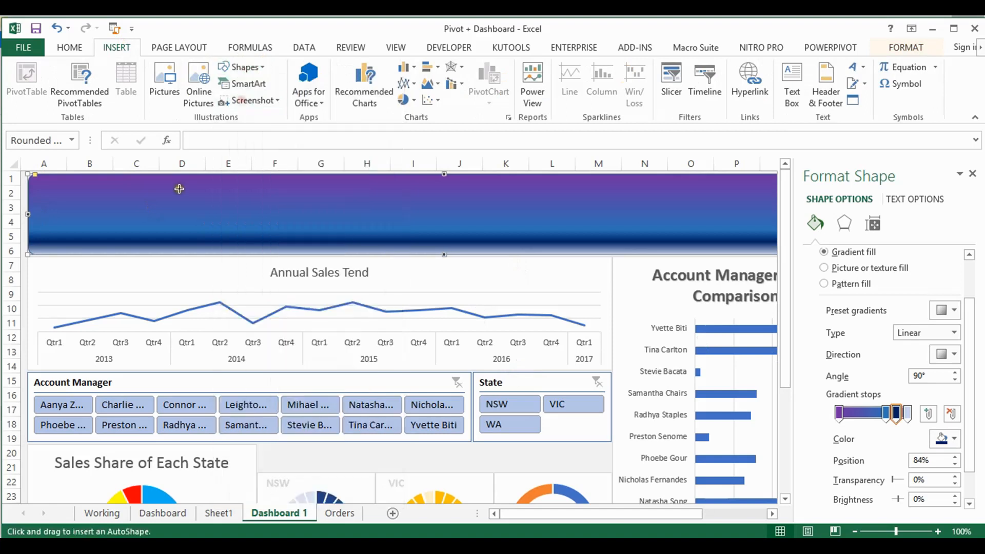
{"action": "left_click", "coordinate": [118, 215]}
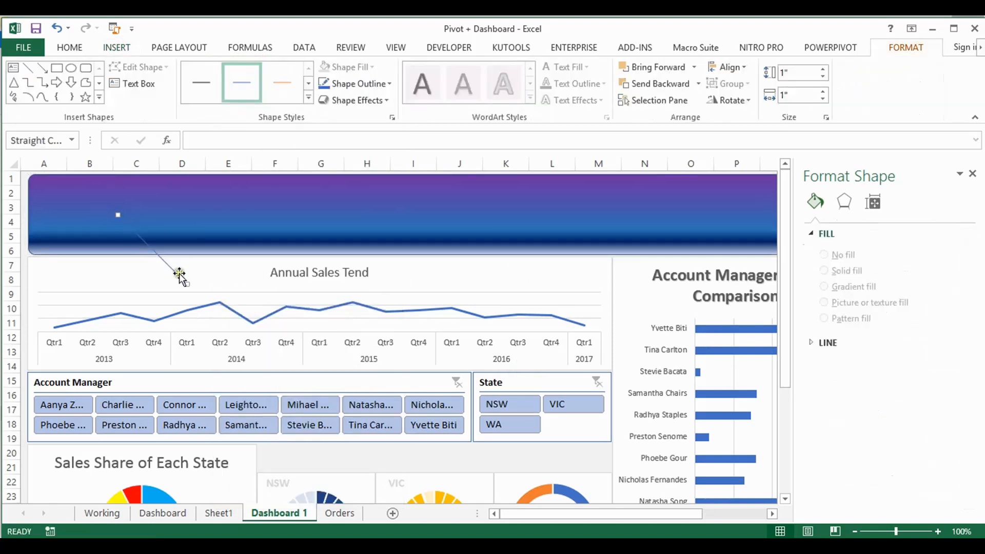
{"action": "left_click_drag", "start_coordinate": [186, 284], "coordinate": [747, 214]}
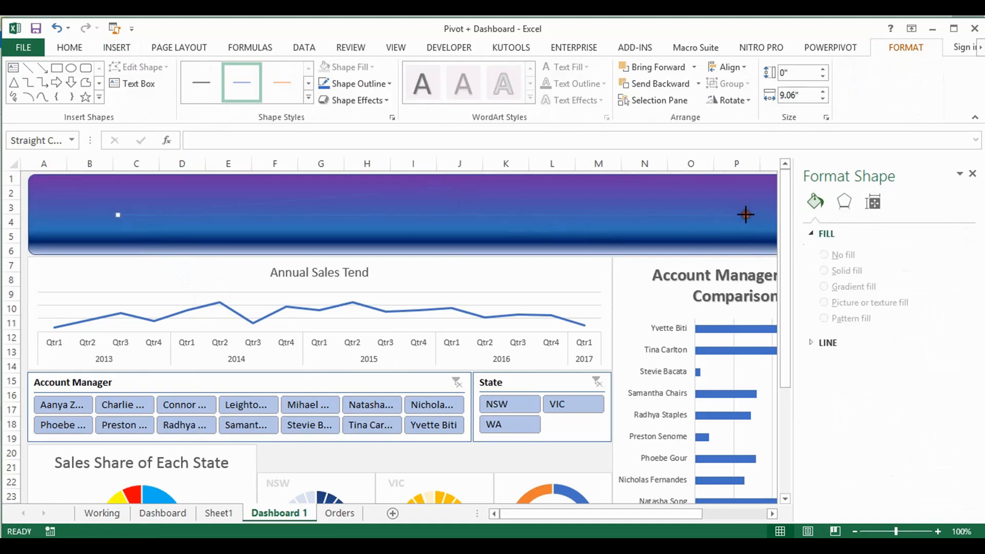
{"action": "left_click", "coordinate": [389, 83]}
{"action": "left_click", "coordinate": [323, 135]}
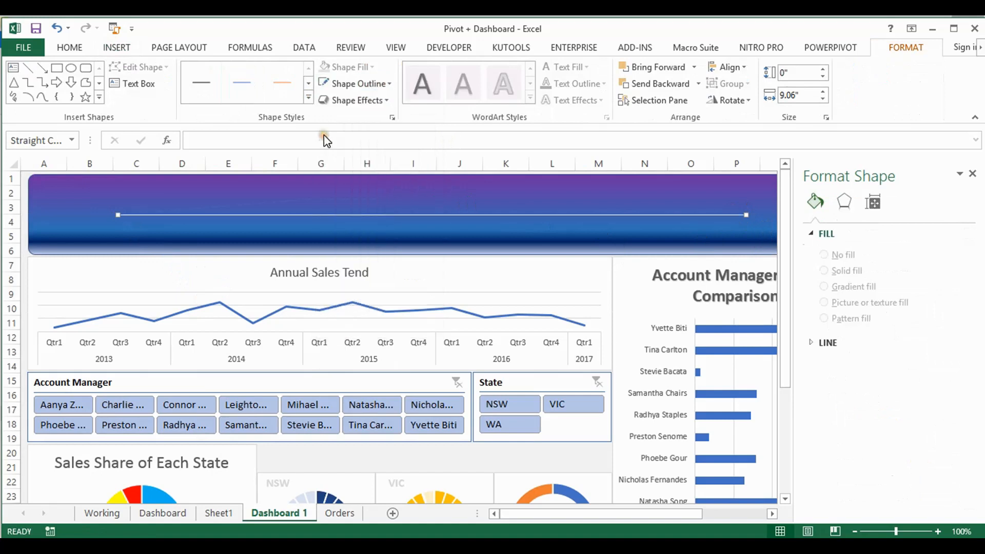
Extend both ends of the white line close to the banner's edges, making it about 11.32" long
{"action": "left_click_drag", "start_coordinate": [639, 512], "coordinate": [709, 512]}
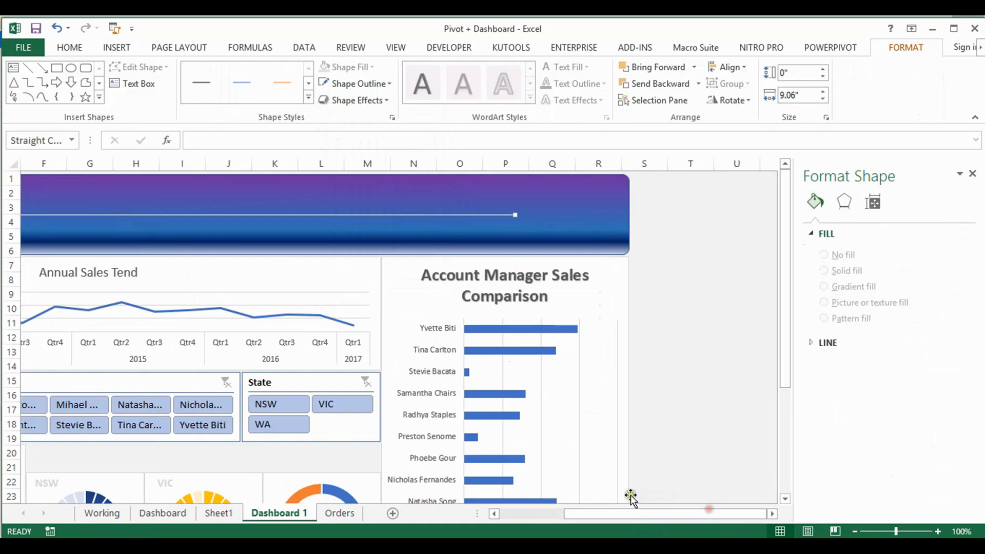
{"action": "left_click_drag", "start_coordinate": [516, 216], "coordinate": [597, 214]}
{"action": "left_click_drag", "start_coordinate": [581, 515], "coordinate": [463, 496]}
{"action": "left_click_drag", "start_coordinate": [118, 215], "coordinate": [45, 214]}
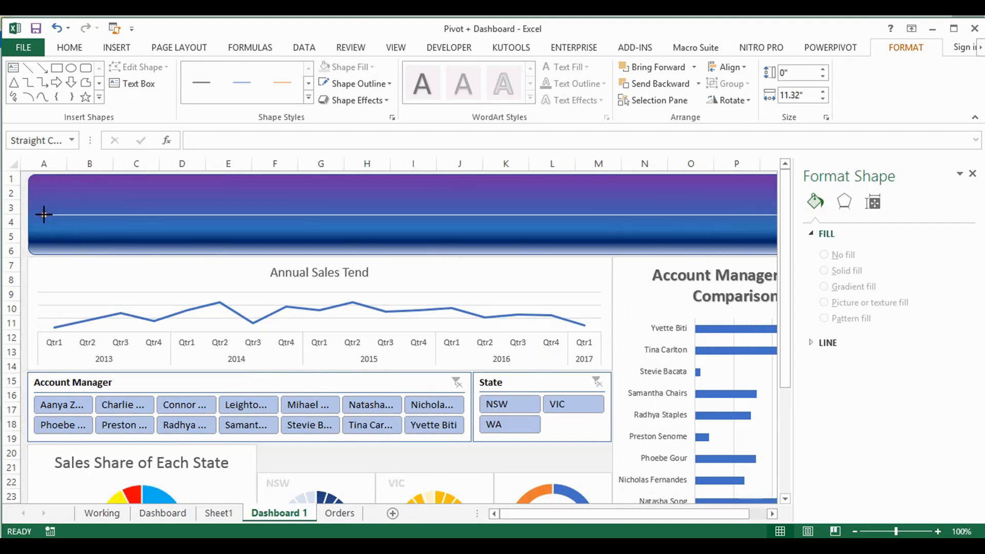
{"action": "left_click", "coordinate": [44, 215]}
Add the text DASHBOARD inside the banner shape
{"action": "left_click", "coordinate": [68, 48]}
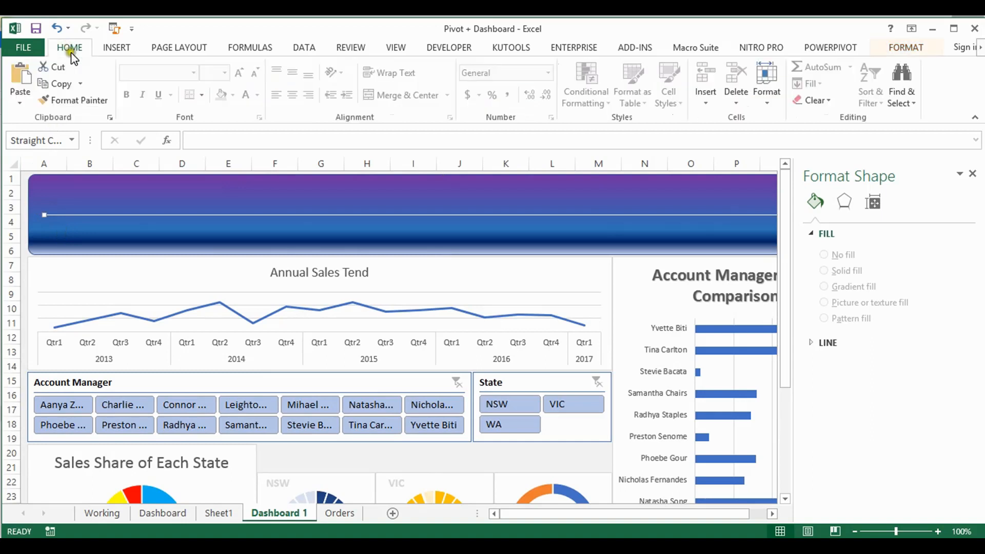
{"action": "left_click", "coordinate": [72, 192]}
{"action": "right_click", "coordinate": [71, 192]}
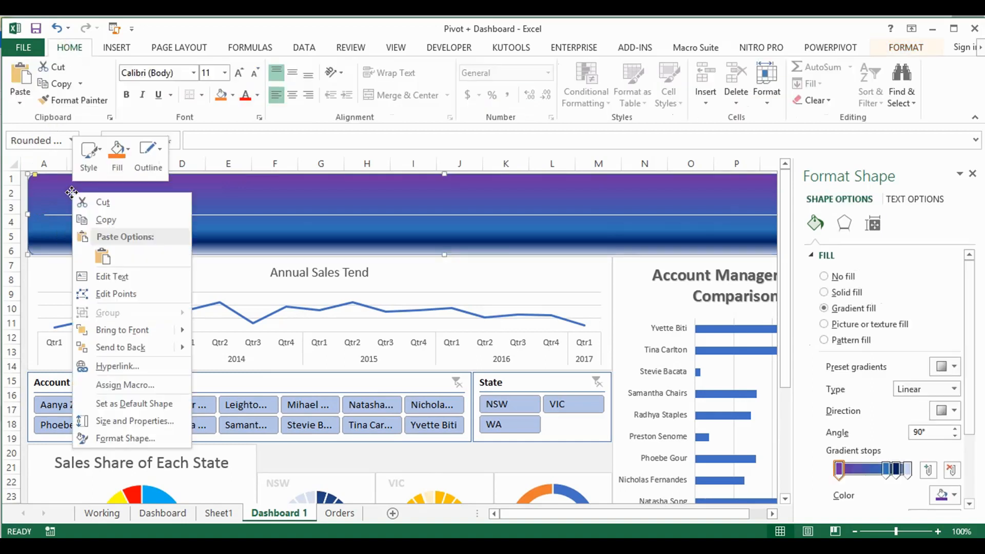
{"action": "left_click", "coordinate": [125, 275]}
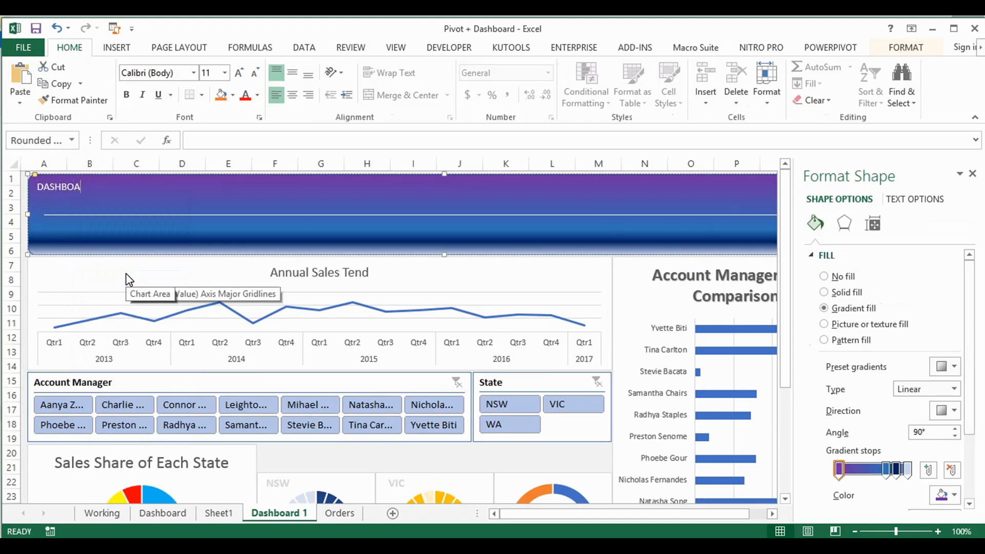
Format the DASHBOARD title at font size 32 in bold
{"action": "key", "text": "ctrl+a"}
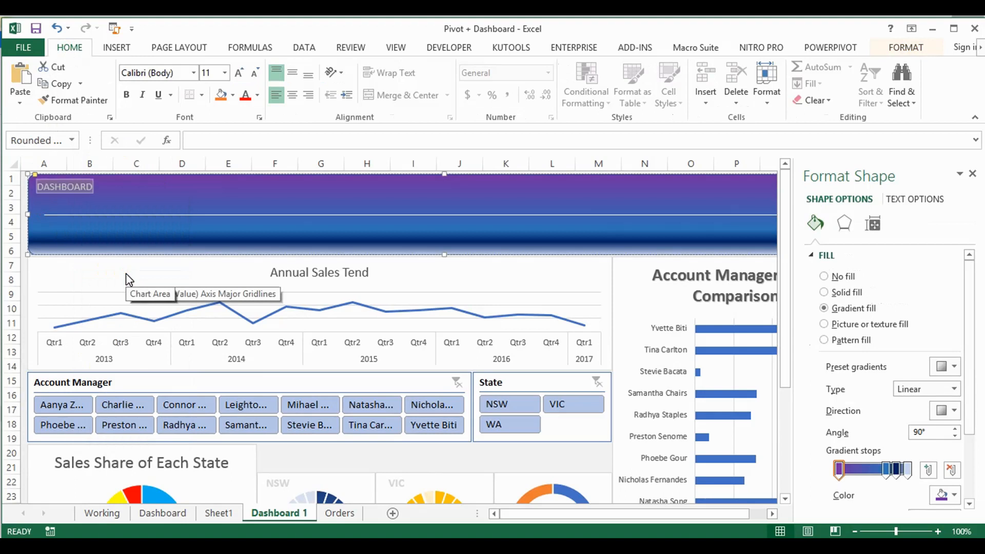
{"action": "left_click", "coordinate": [216, 73]}
{"action": "key", "text": "Return"}
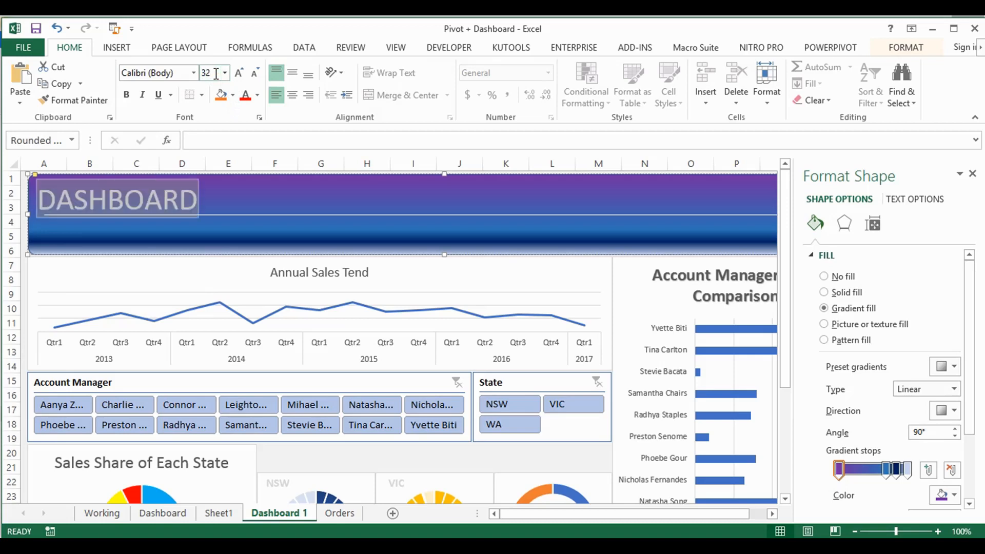
{"action": "key", "text": "ctrl+b"}
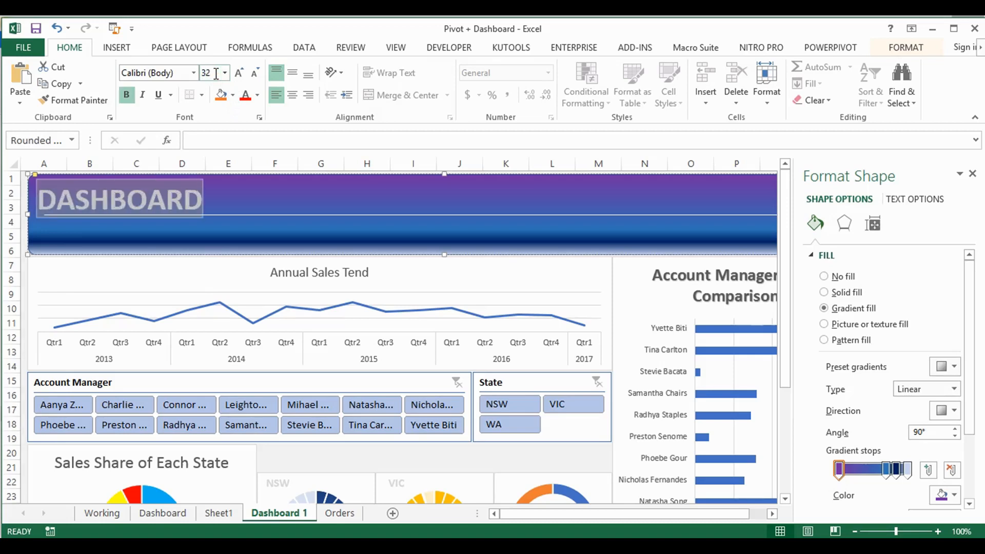
Start a second text line under DASHBOARD in the banner with font size 24
{"action": "left_click", "coordinate": [204, 197]}
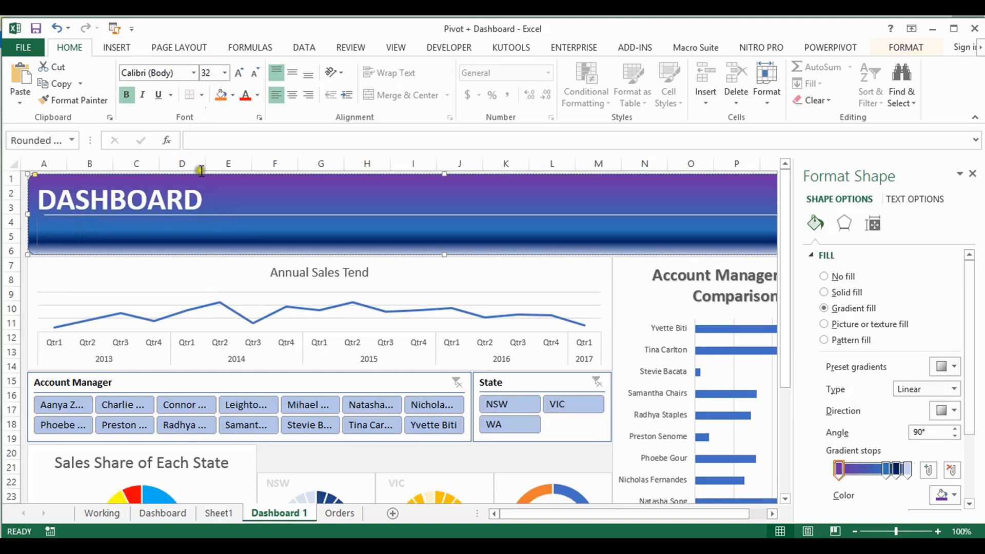
{"action": "left_click", "coordinate": [210, 73]}
{"action": "key", "text": "Return"}
{"action": "left_click", "coordinate": [214, 71]}
{"action": "type", "text": "5"}
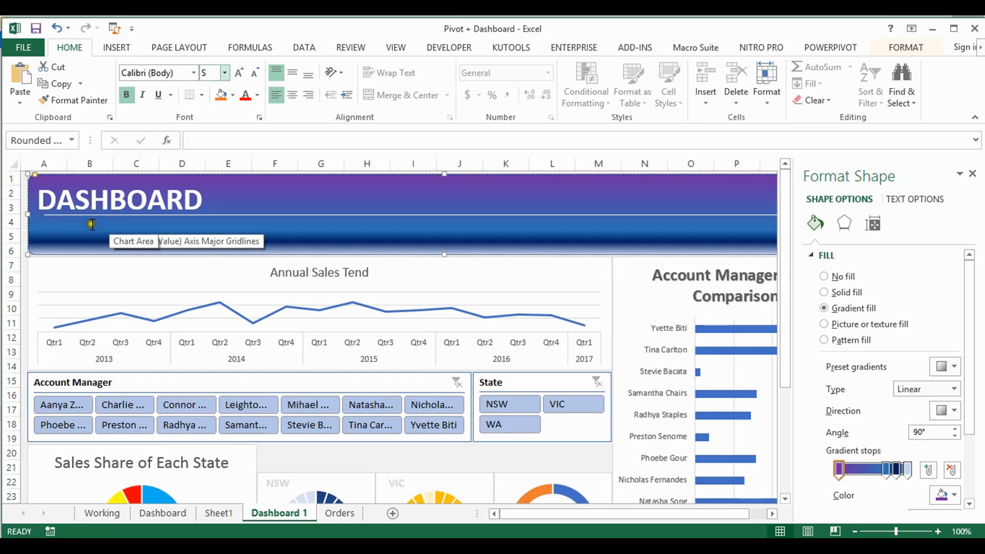
{"action": "left_click", "coordinate": [66, 231]}
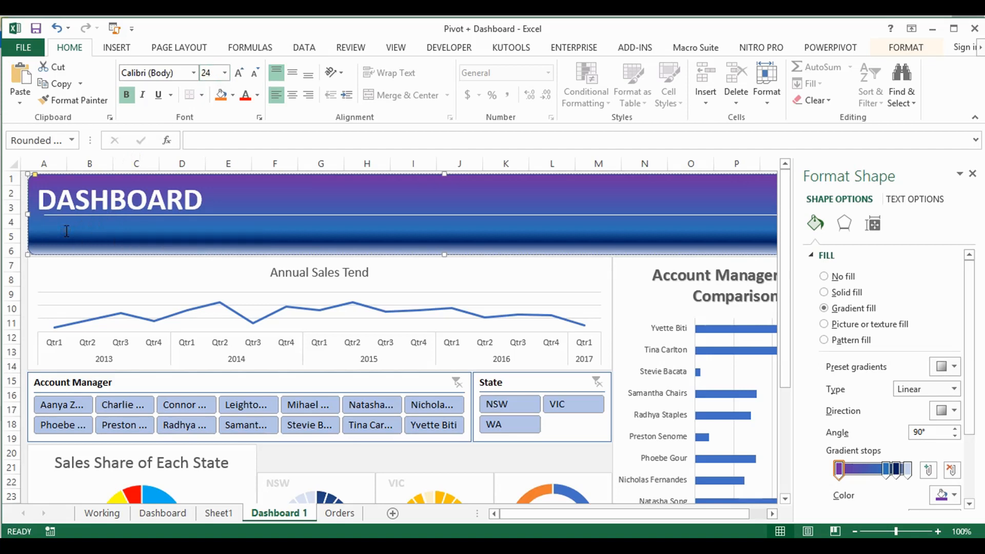
Enter SALES DEPARTMENT as the banner's second line, below the white line
{"action": "type", "text": "SALES DEPARMENT"}
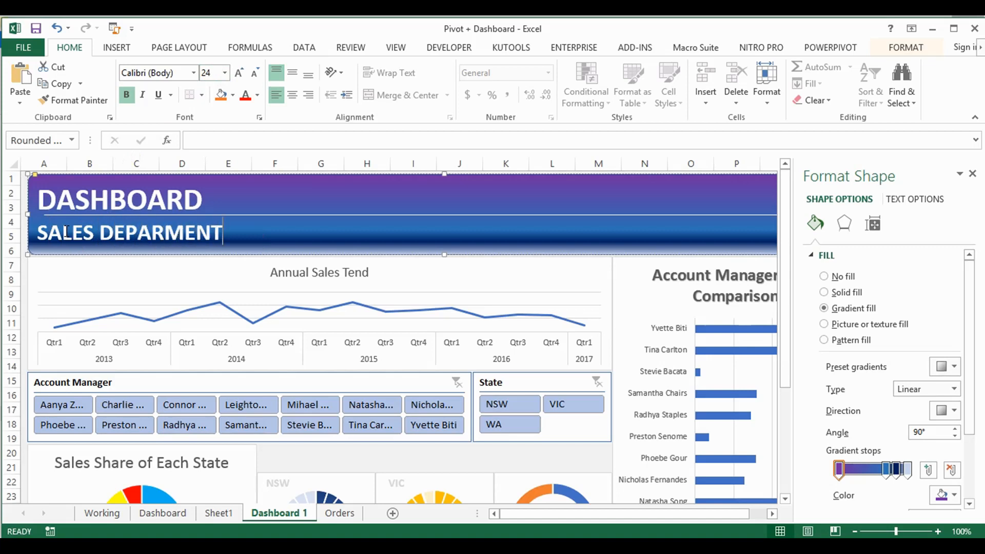
{"action": "key", "text": "BackSpace"}
{"action": "key", "text": "BackSpace"}
{"action": "key", "text": "BackSpace"}
{"action": "key", "text": "BackSpace"}
{"action": "type", "text": "TMENT"}
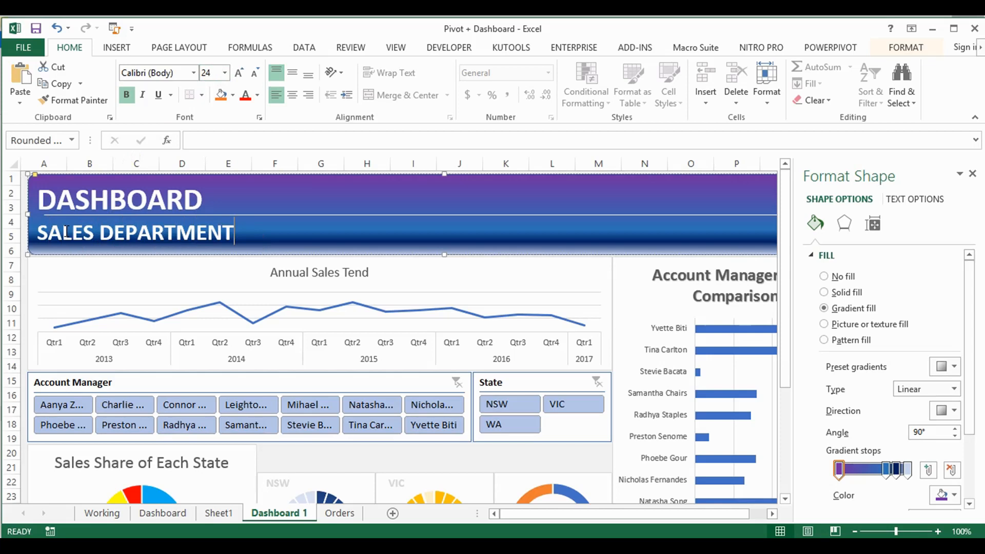
Finish editing the banner text and apply the purple-to-blue gradient fill to the Annual Sales Tend chart area
{"action": "key", "text": "ctrl+shift+Left"}
{"action": "key", "text": "ctrl+shift+Left"}
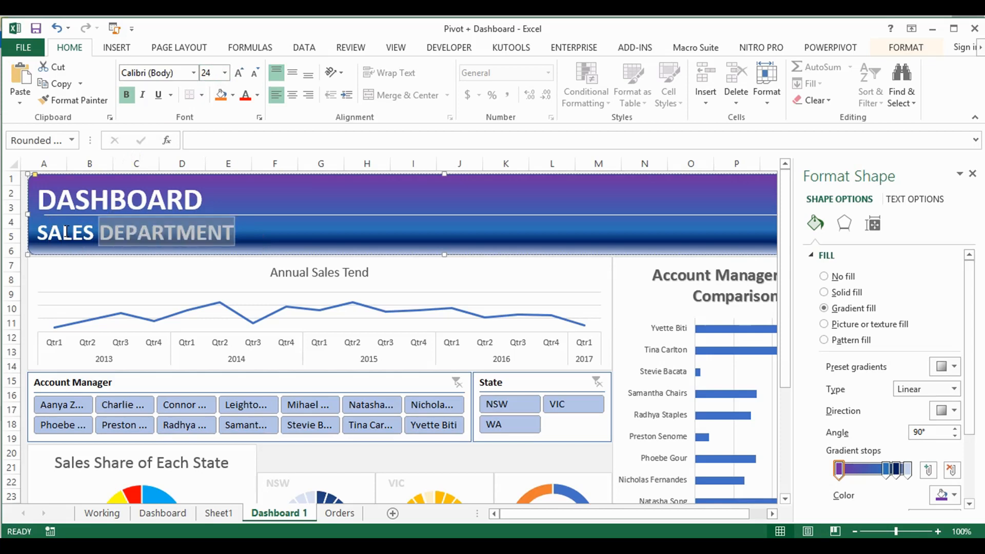
{"action": "key", "text": "Escape"}
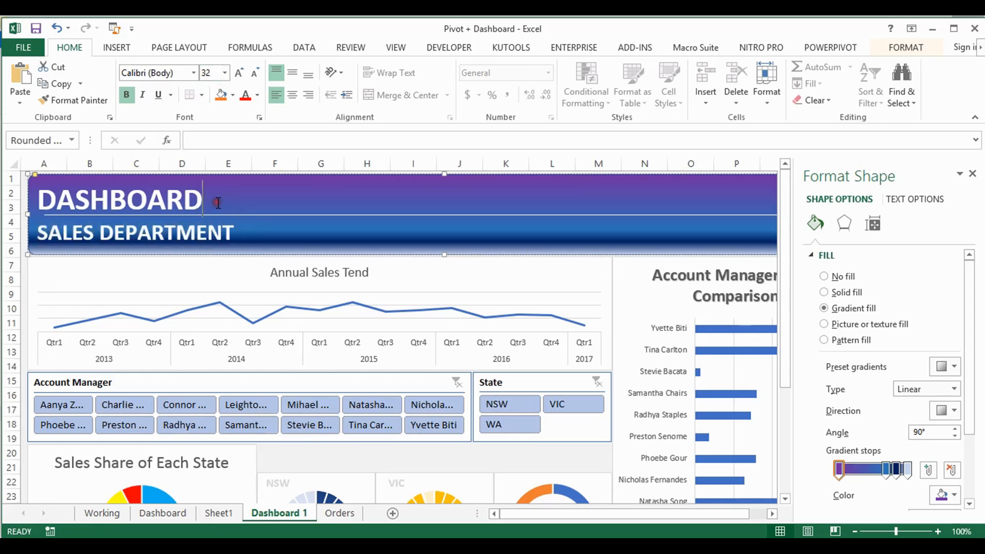
{"action": "left_click", "coordinate": [254, 276]}
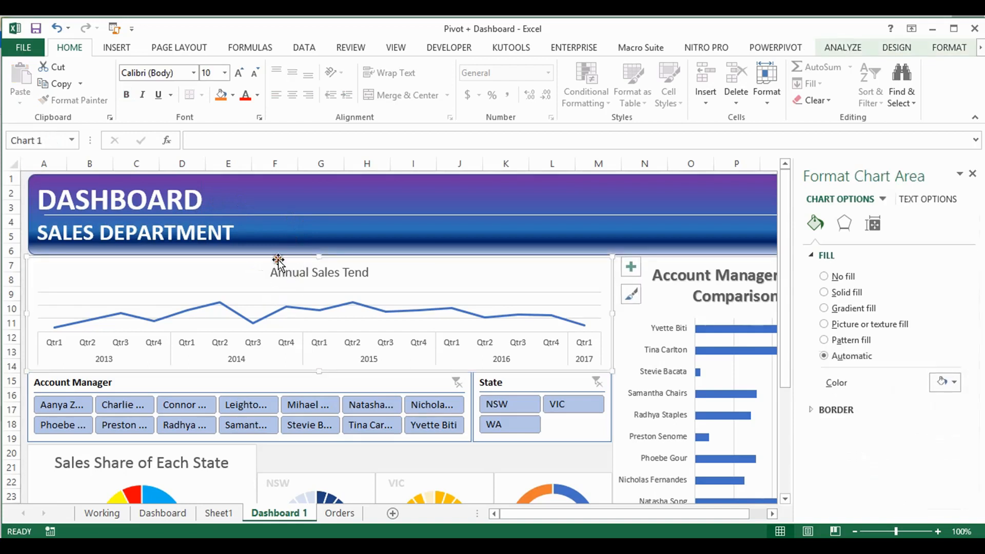
{"action": "left_click", "coordinate": [825, 308]}
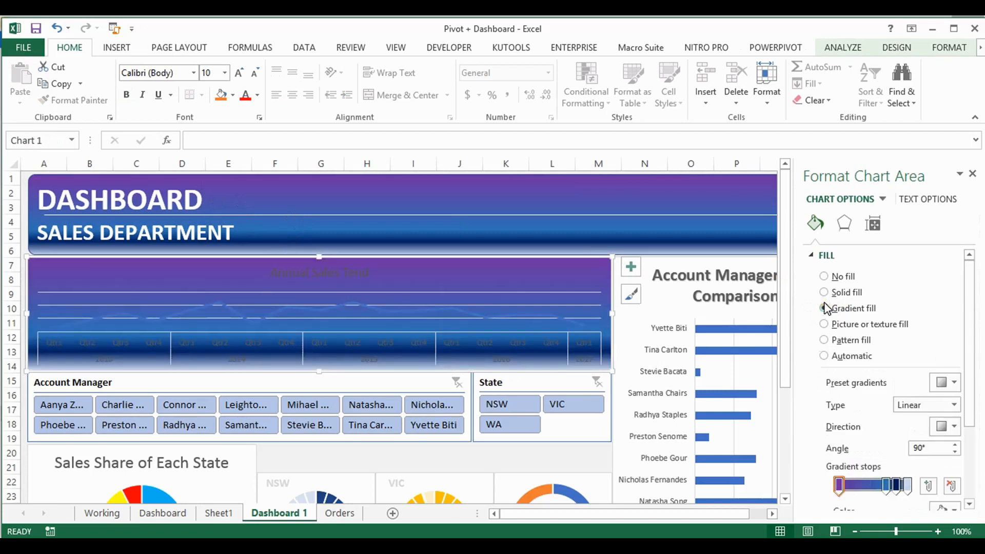
{"action": "left_click_drag", "start_coordinate": [968, 282], "coordinate": [969, 339]}
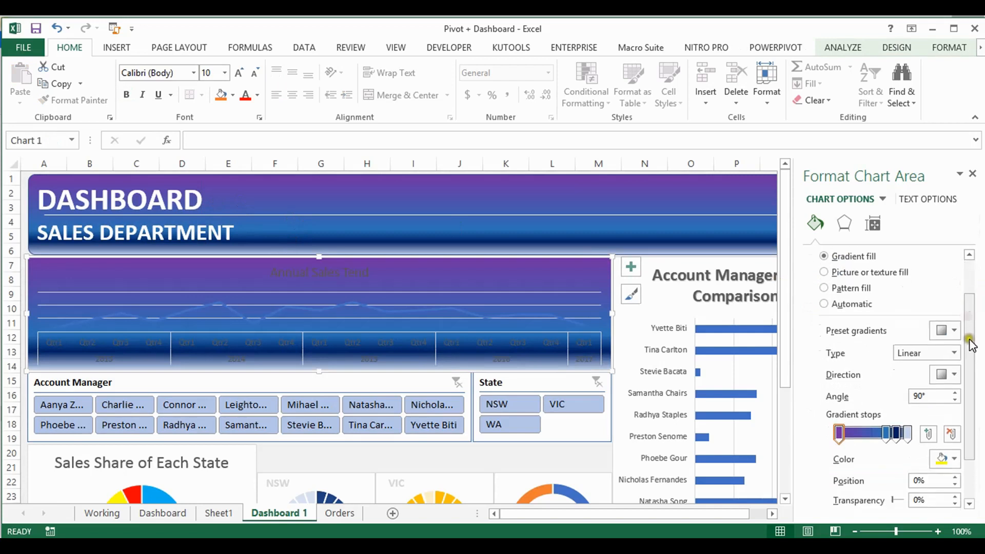
Change the font colour of the Annual Sales Tend chart title to white
{"action": "left_click", "coordinate": [325, 270]}
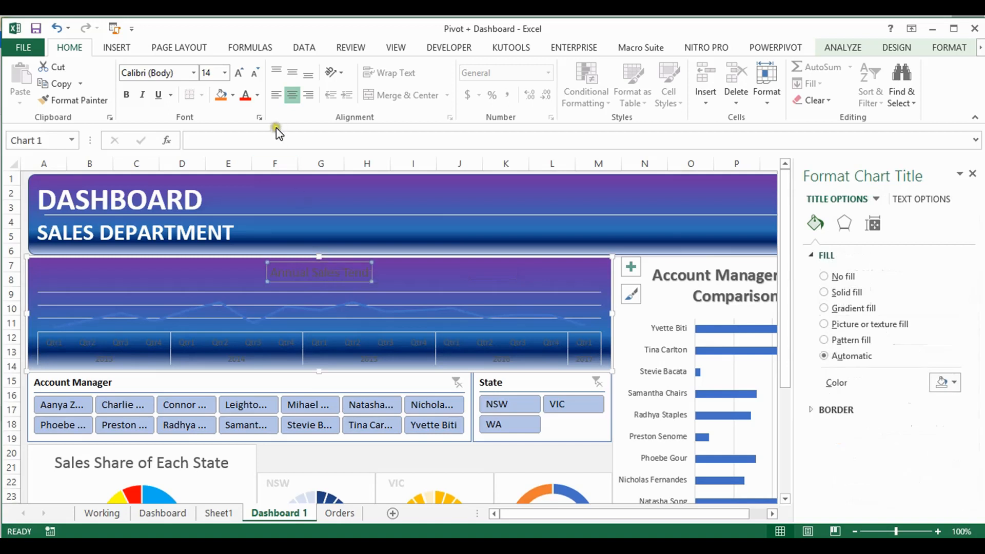
{"action": "left_click", "coordinate": [258, 96]}
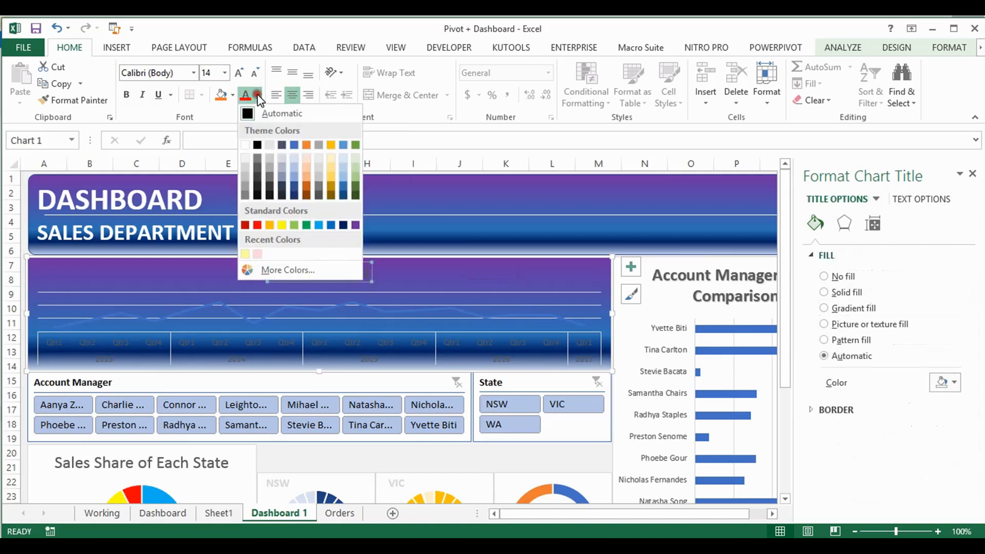
{"action": "left_click", "coordinate": [247, 145]}
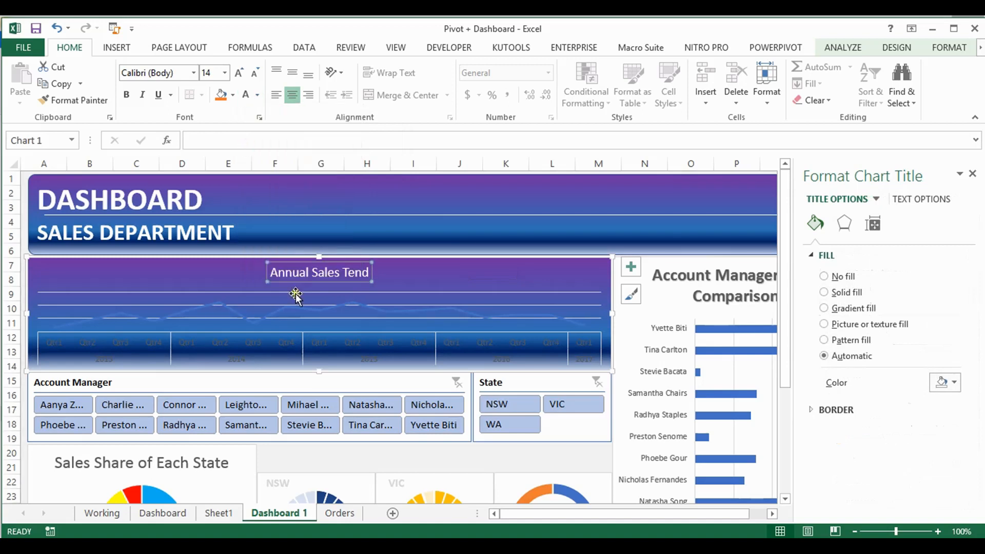
Delete the major gridlines from the Annual Sales Tend chart
{"action": "left_click", "coordinate": [264, 307]}
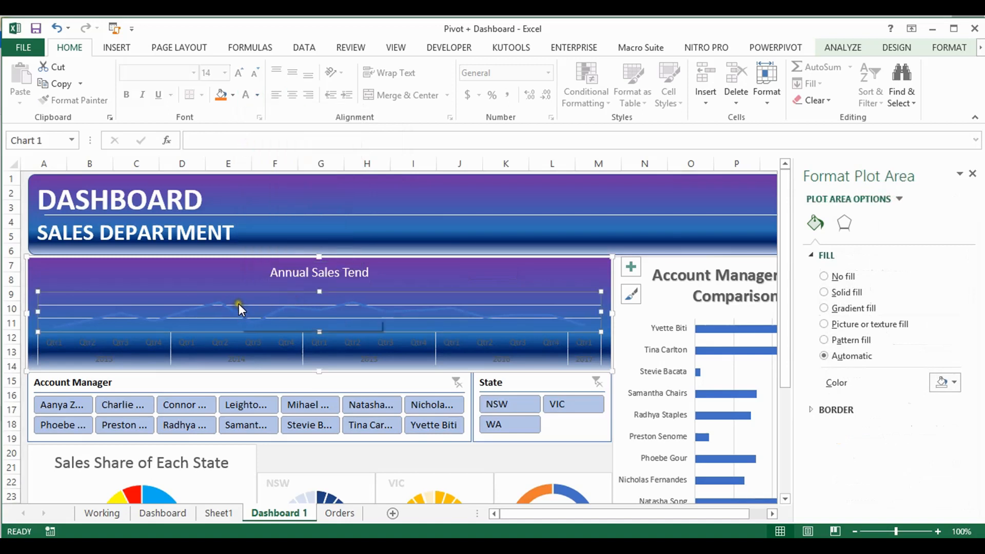
{"action": "left_click", "coordinate": [238, 305]}
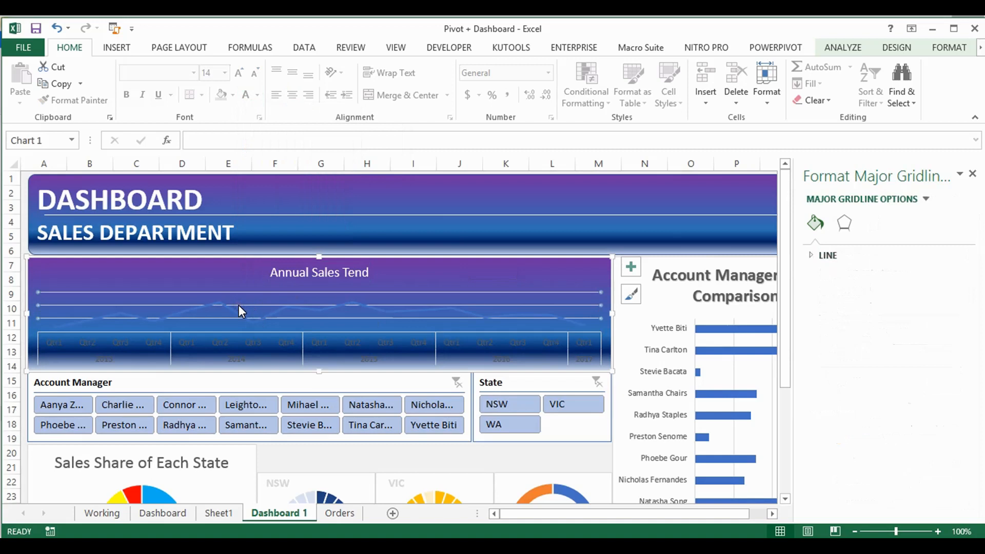
{"action": "key", "text": "Delete"}
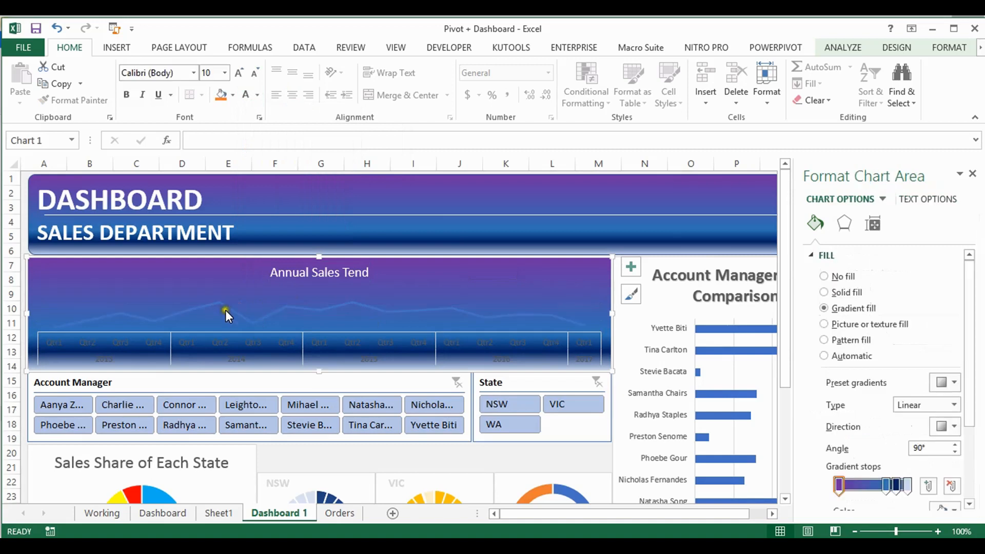
Set the Annual Sales Tend series line to a width of 2.75 pt and a light grey colour
{"action": "left_click", "coordinate": [225, 307]}
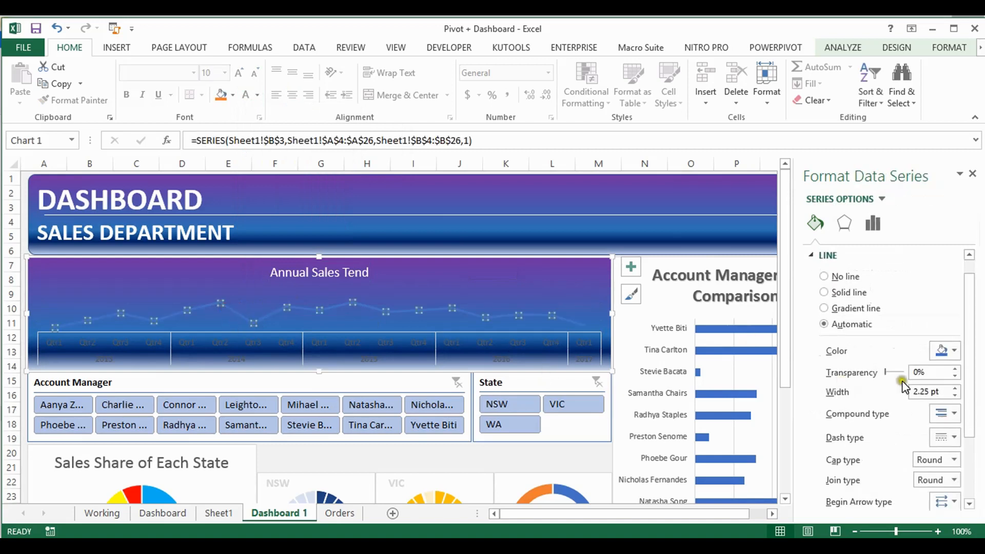
{"action": "left_click", "coordinate": [954, 389]}
{"action": "left_click", "coordinate": [955, 389]}
{"action": "left_click_drag", "start_coordinate": [969, 347], "coordinate": [970, 381]}
{"action": "left_click", "coordinate": [952, 299]}
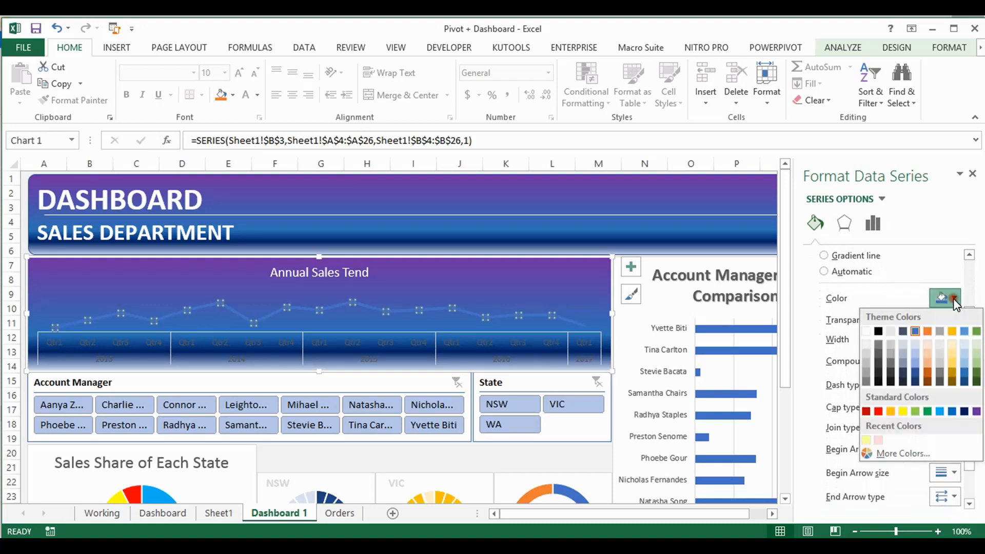
{"action": "left_click", "coordinate": [942, 359]}
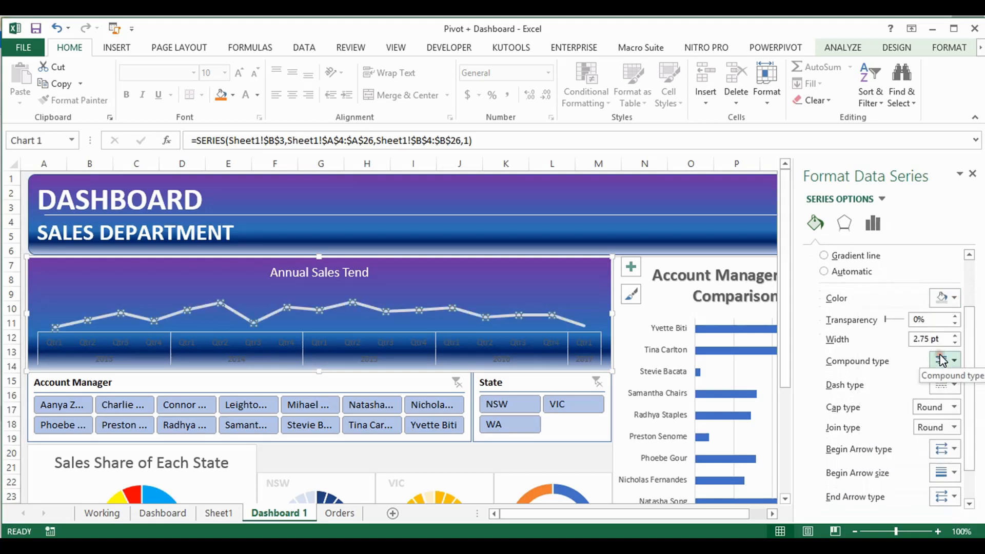
Style the sales trend line as dotted, with a Bevel join type and a Square cap type
{"action": "left_click", "coordinate": [955, 385]}
{"action": "left_click", "coordinate": [951, 416]}
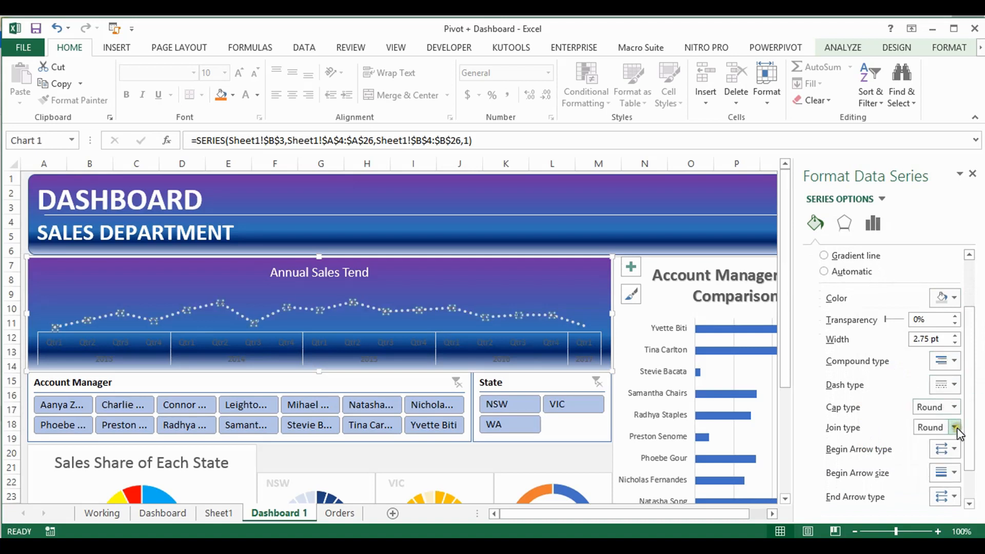
{"action": "left_click", "coordinate": [955, 427]}
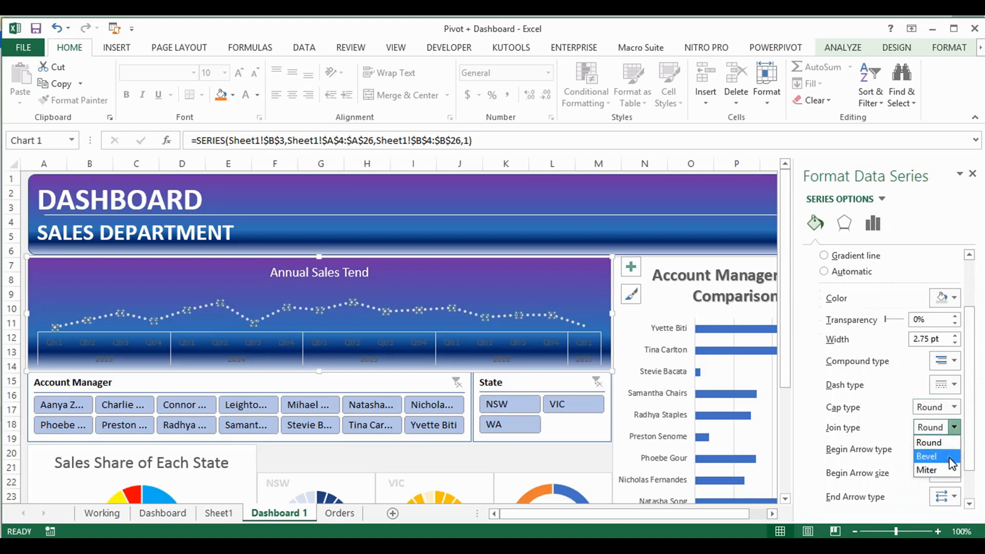
{"action": "left_click", "coordinate": [949, 457]}
{"action": "left_click", "coordinate": [953, 406]}
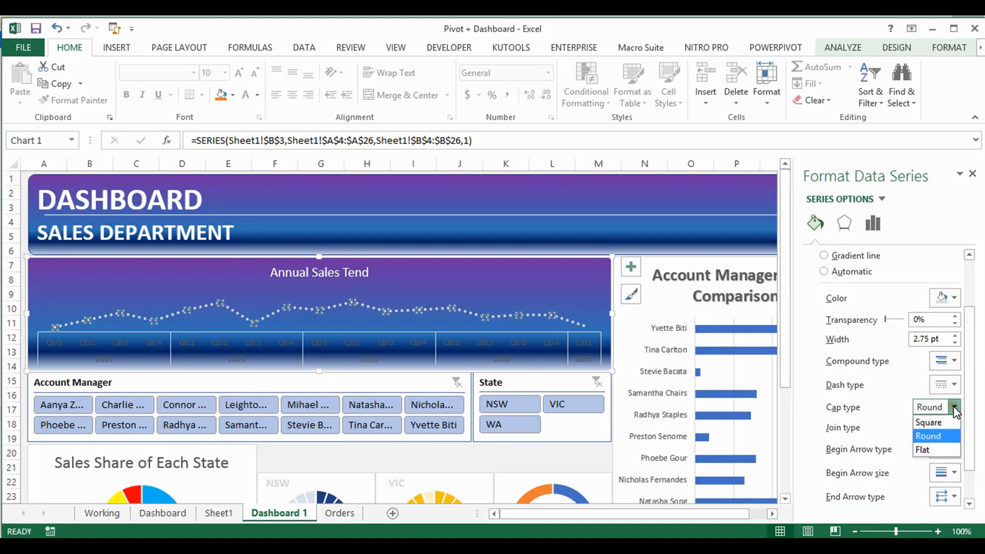
{"action": "left_click", "coordinate": [947, 421]}
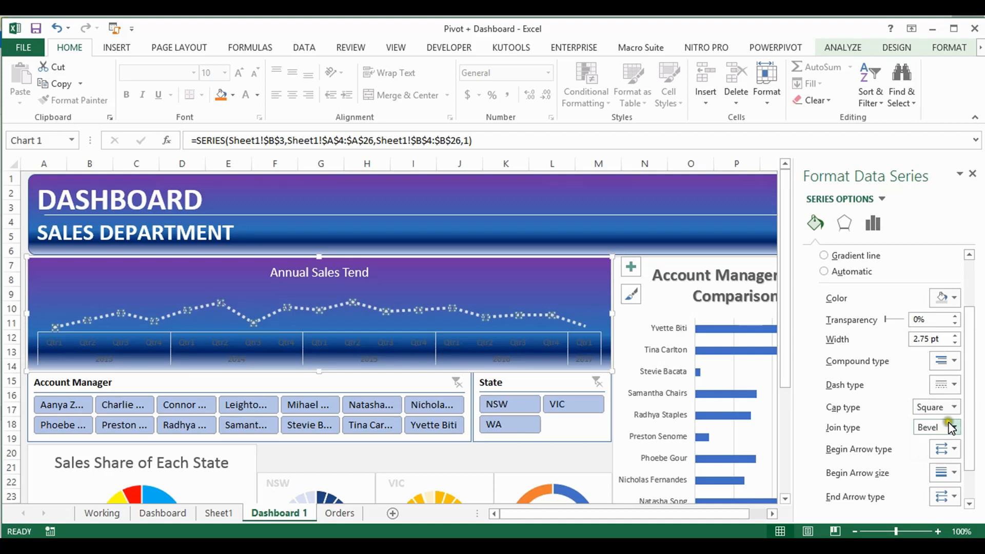
Set the sales trend line's begin arrow type to the round oval marker
{"action": "left_click_drag", "start_coordinate": [971, 411], "coordinate": [971, 468]}
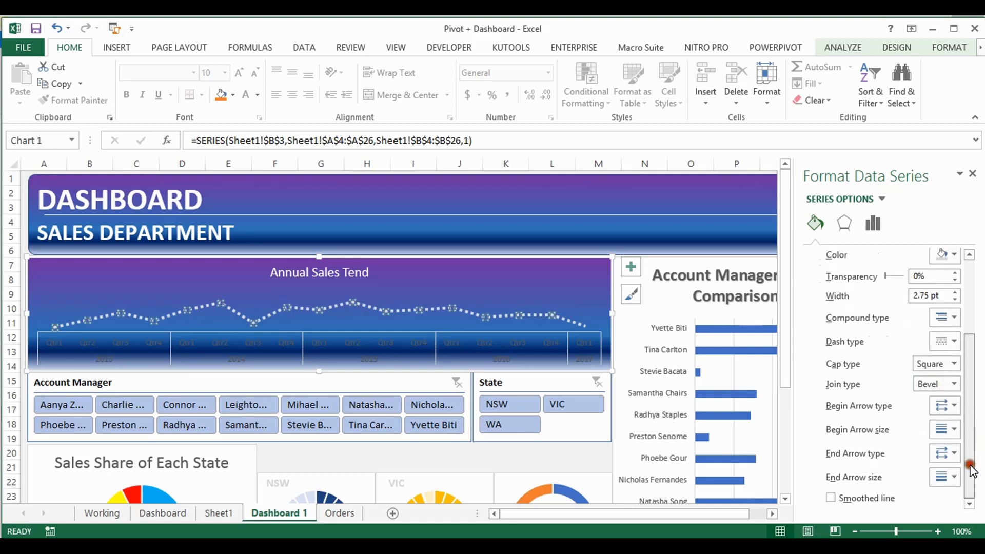
{"action": "left_click", "coordinate": [955, 407]}
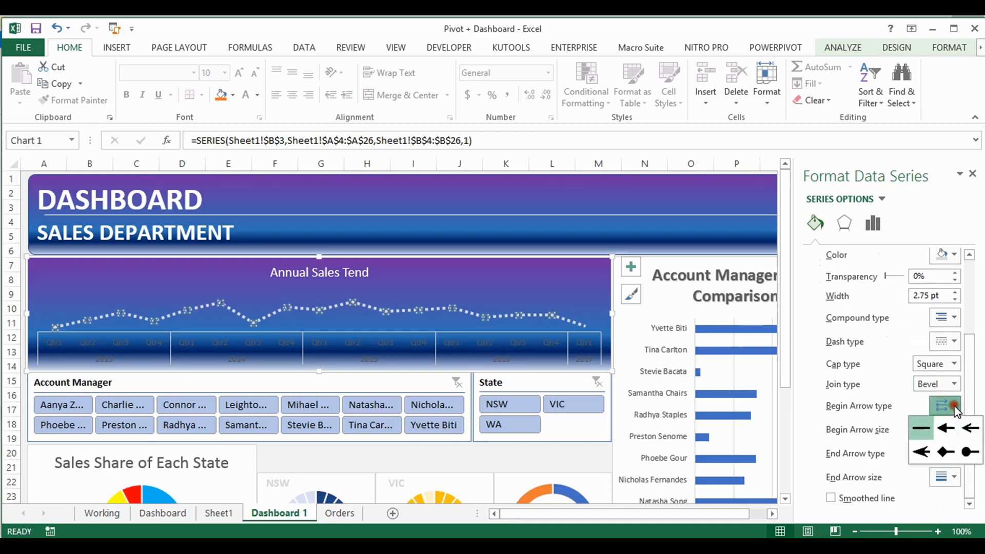
{"action": "left_click", "coordinate": [968, 453]}
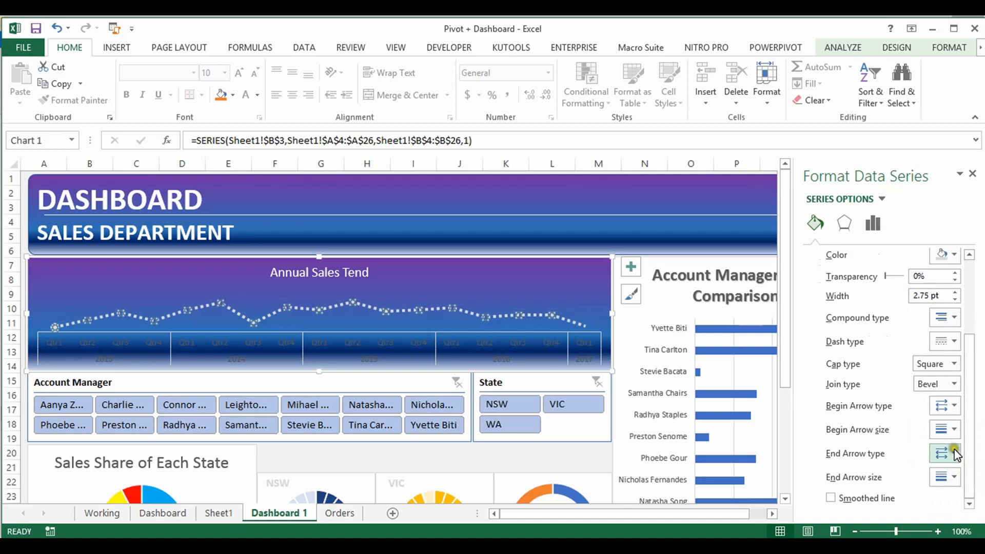
{"action": "left_click", "coordinate": [955, 431]}
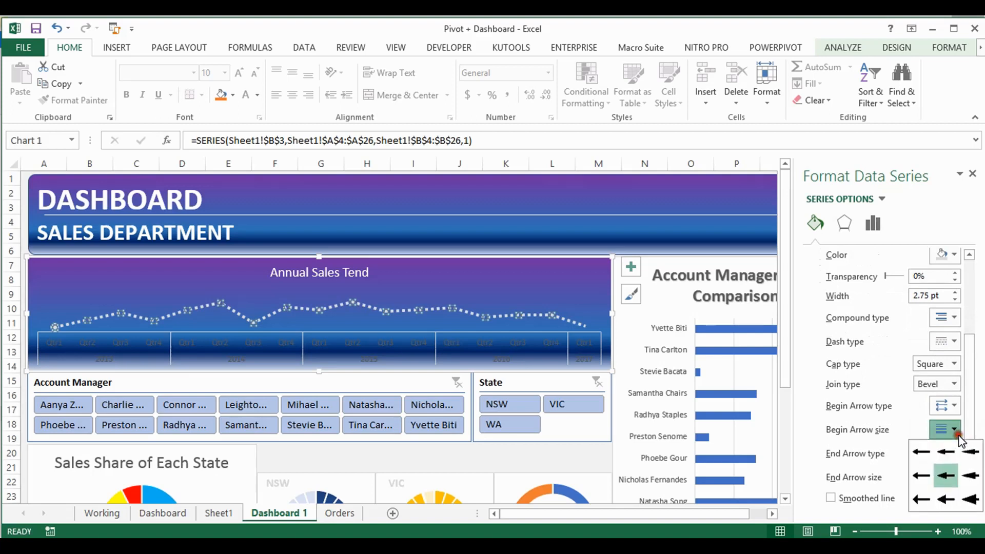
{"action": "left_click", "coordinate": [957, 432]}
End the sales trend line with a Stealth Arrow at the largest arrow size and turn on Smoothed line
{"action": "left_click", "coordinate": [956, 453]}
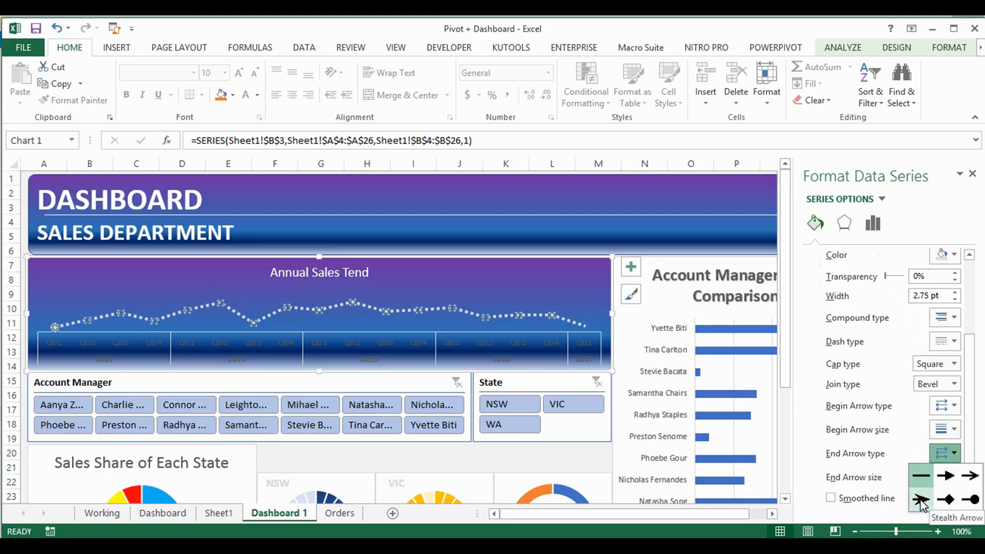
{"action": "left_click", "coordinate": [922, 503]}
{"action": "left_click", "coordinate": [948, 474]}
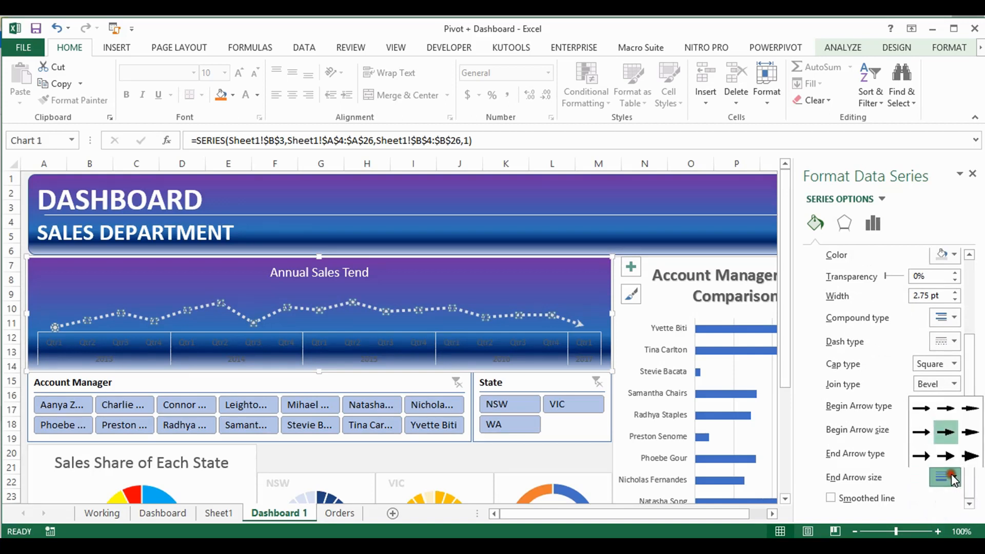
{"action": "left_click", "coordinate": [969, 455]}
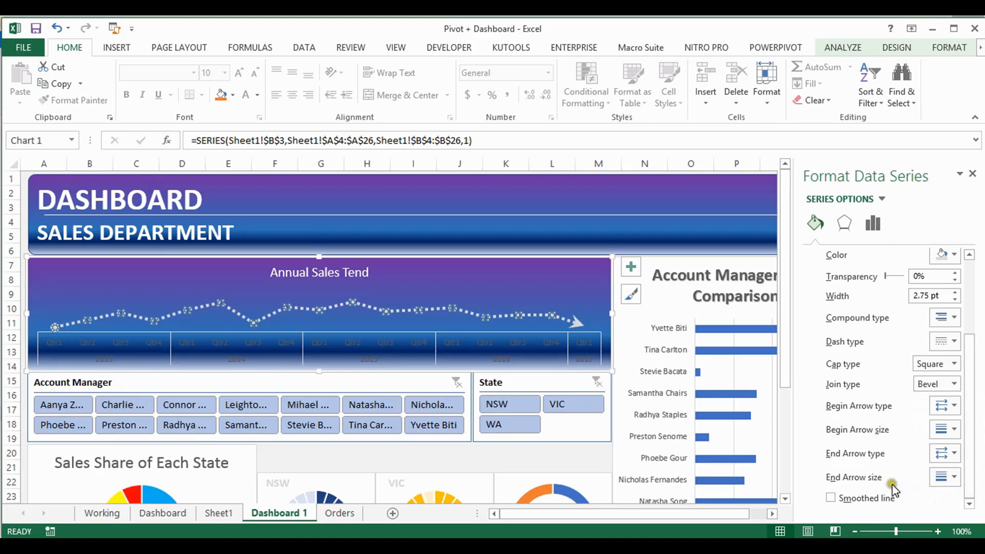
{"action": "left_click", "coordinate": [831, 498]}
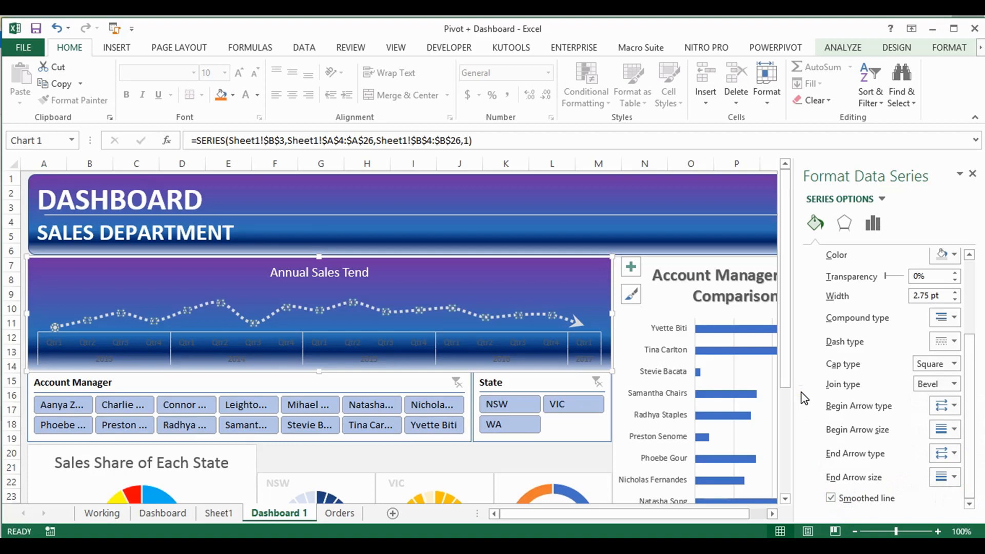
Change the quarter and year axis labels of the Annual Sales Tend chart to white
{"action": "left_click", "coordinate": [541, 332]}
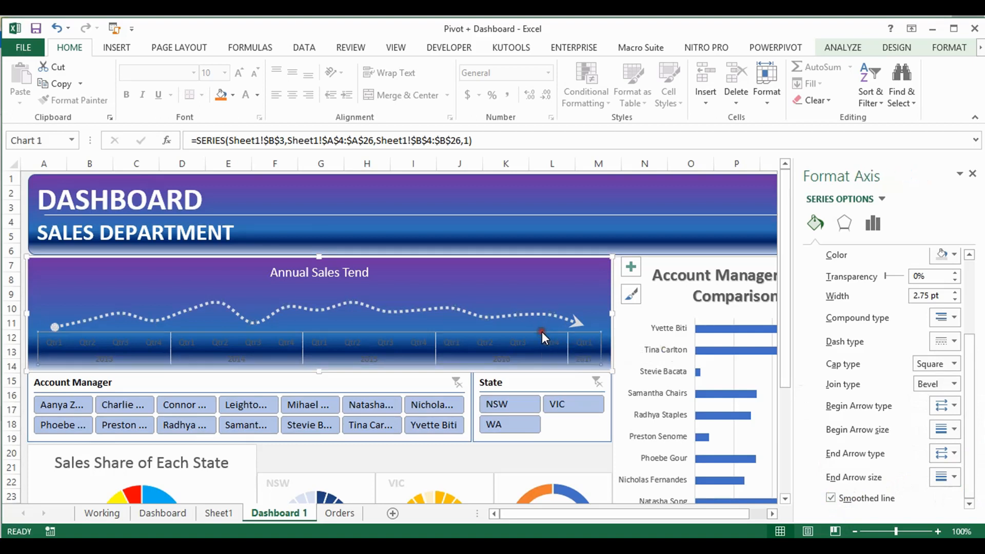
{"action": "left_click", "coordinate": [723, 342]}
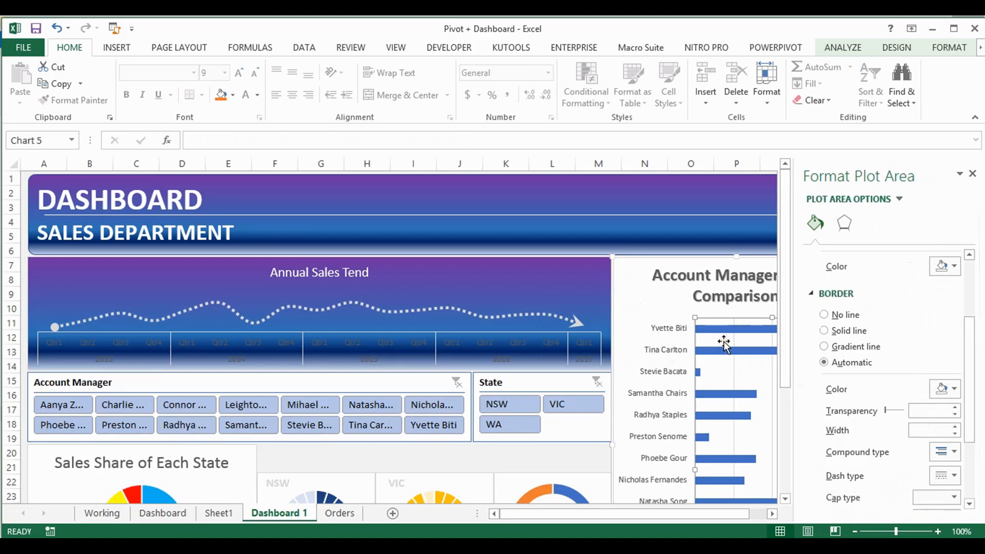
{"action": "left_click", "coordinate": [590, 331]}
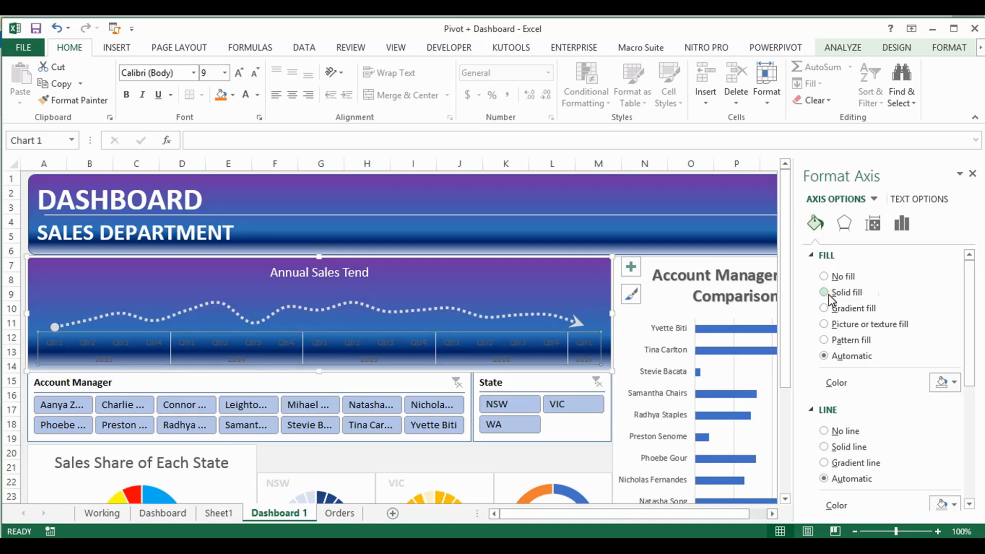
{"action": "left_click", "coordinate": [245, 96]}
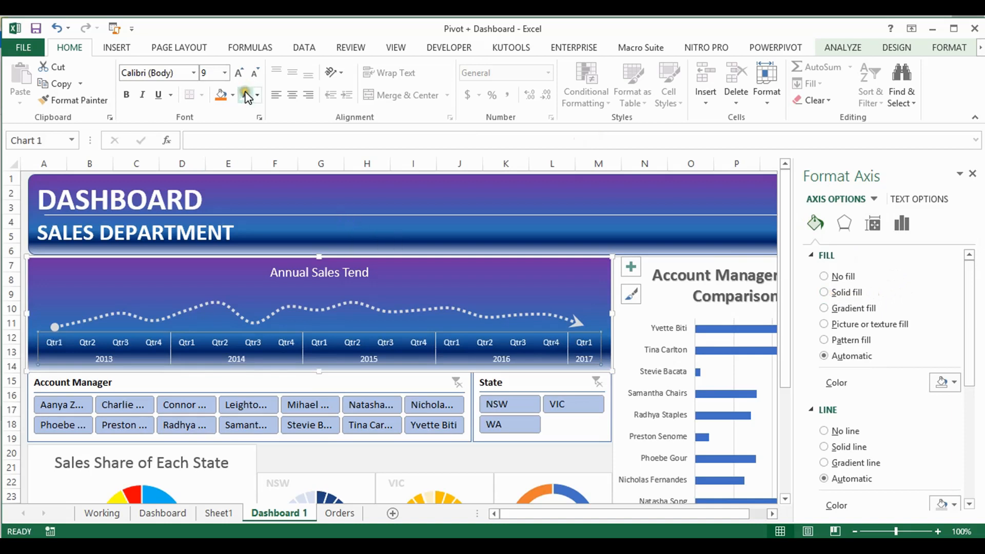
Examine the axis styling of the finished Annual Sales Trend chart on the Dashboard sheet, and return to the Dashboard 1 sheet
{"action": "left_click", "coordinate": [167, 513]}
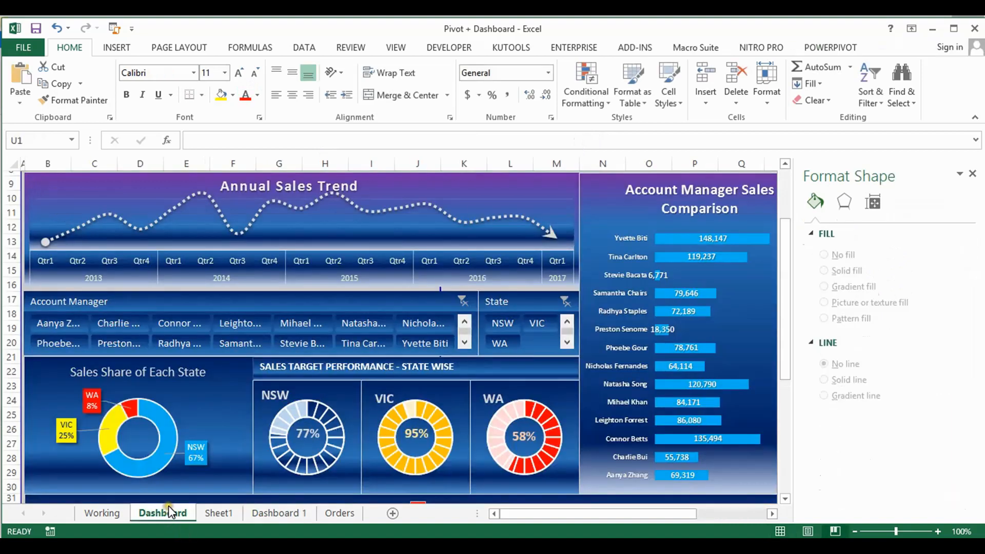
{"action": "left_click", "coordinate": [358, 242]}
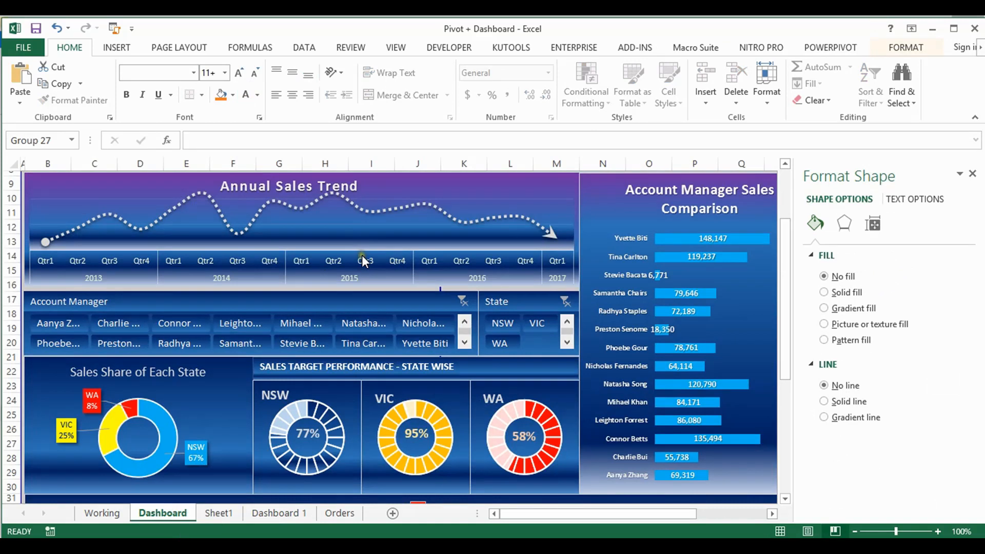
{"action": "left_click", "coordinate": [361, 259]}
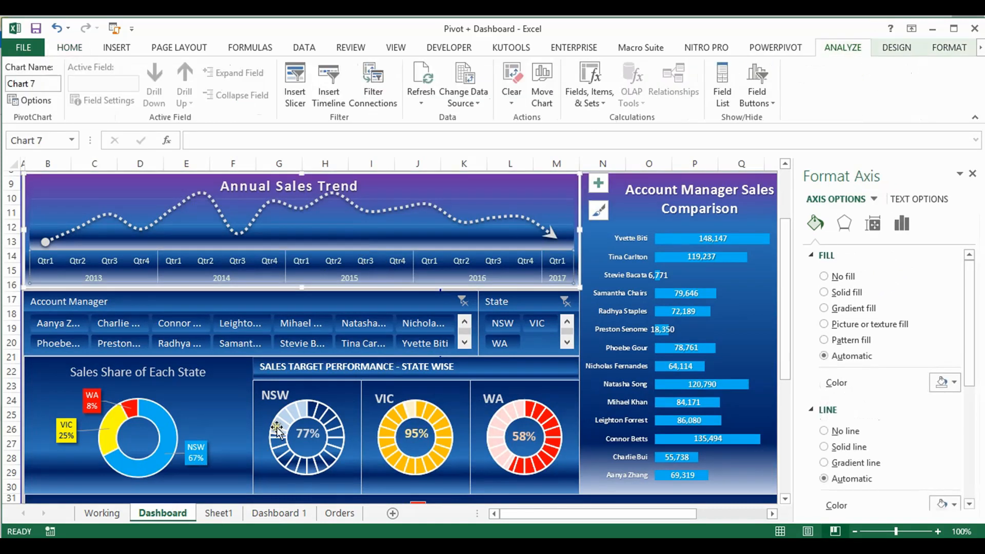
{"action": "left_click", "coordinate": [274, 513]}
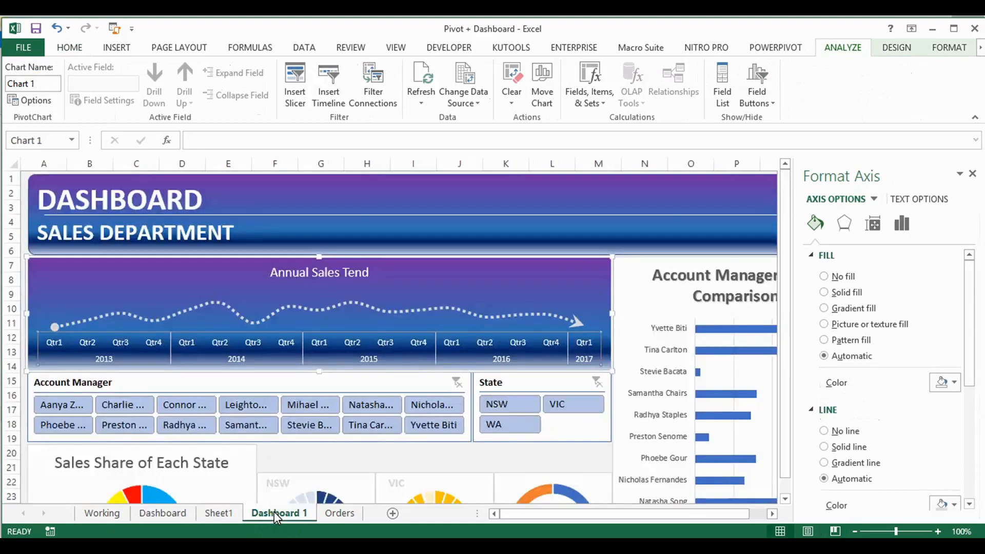
{"action": "left_click", "coordinate": [363, 331]}
{"action": "left_click", "coordinate": [369, 333]}
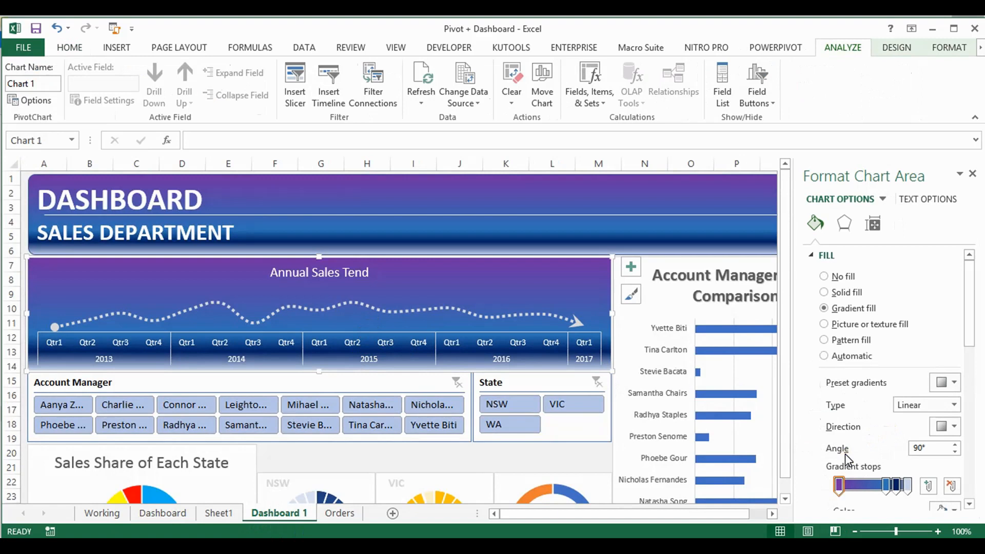
{"action": "left_click_drag", "start_coordinate": [970, 313], "coordinate": [973, 345]}
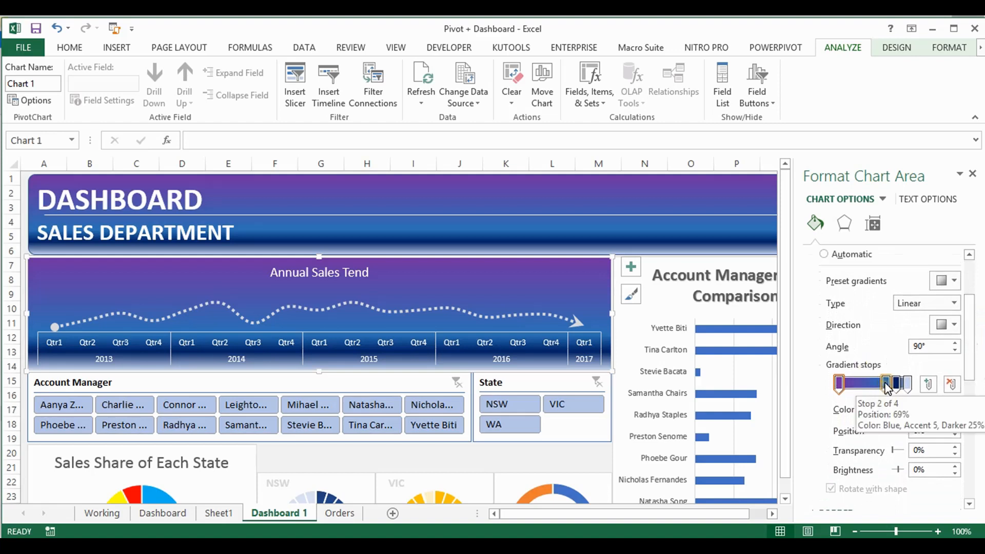
{"action": "left_click", "coordinate": [954, 408]}
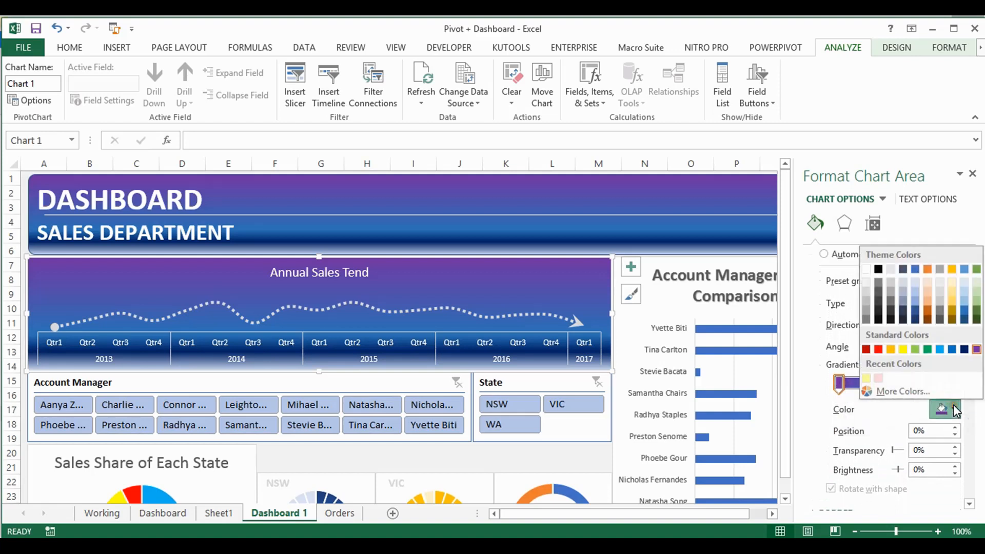
{"action": "left_click", "coordinate": [903, 349]}
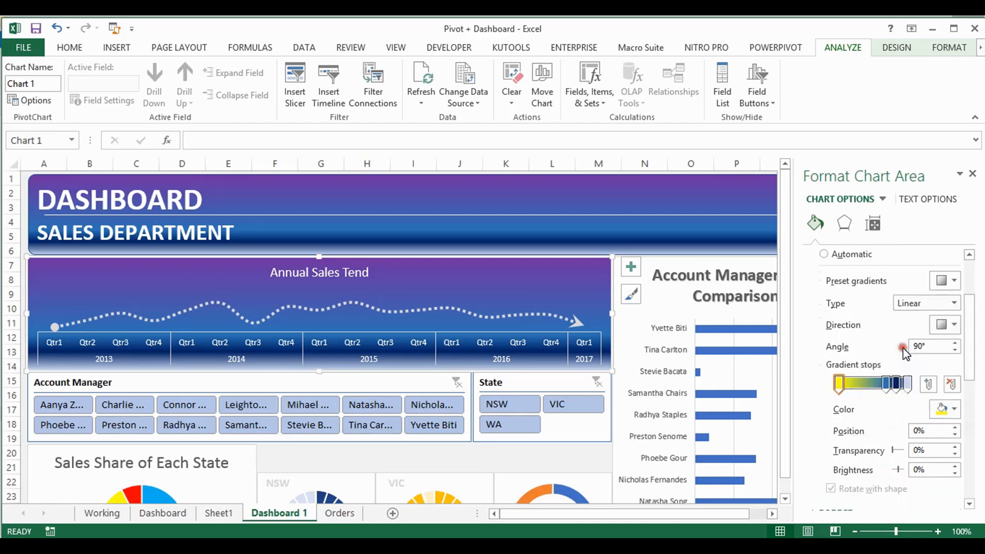
{"action": "key", "text": "ctrl+z"}
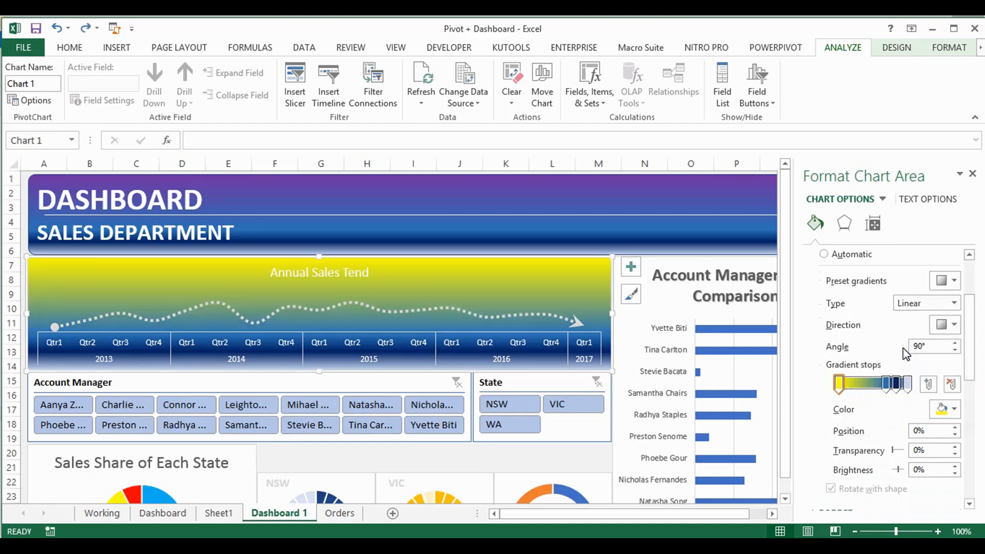
Give the Annual Sales Tend chart's horizontal axis a gradient line and set its first gradient stop to purple
{"action": "left_click", "coordinate": [587, 342]}
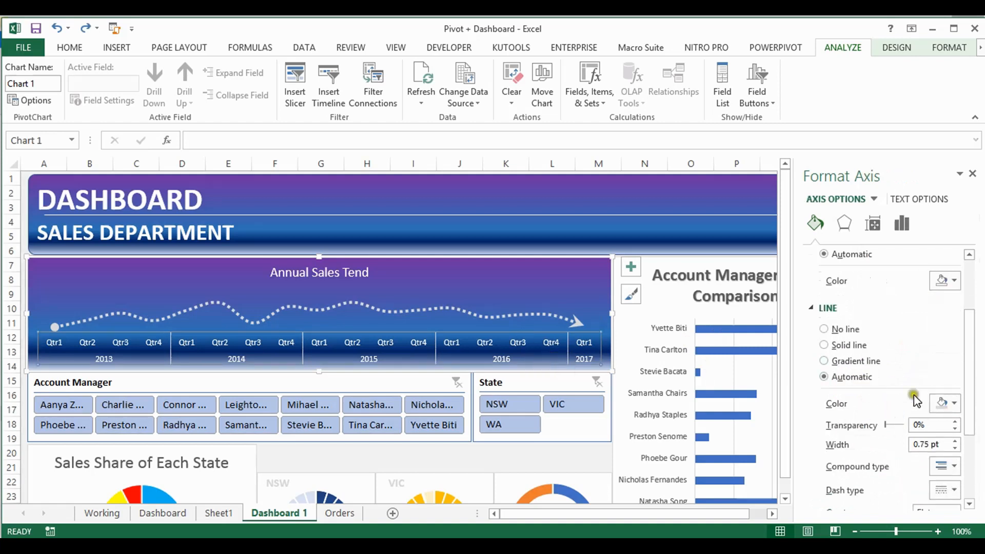
{"action": "left_click", "coordinate": [824, 361]}
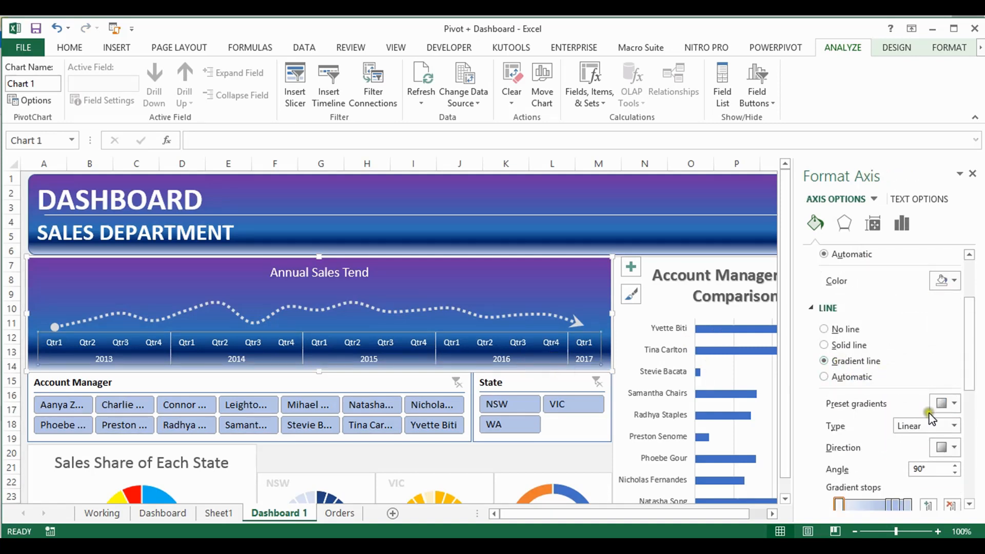
{"action": "left_click_drag", "start_coordinate": [970, 363], "coordinate": [971, 410]}
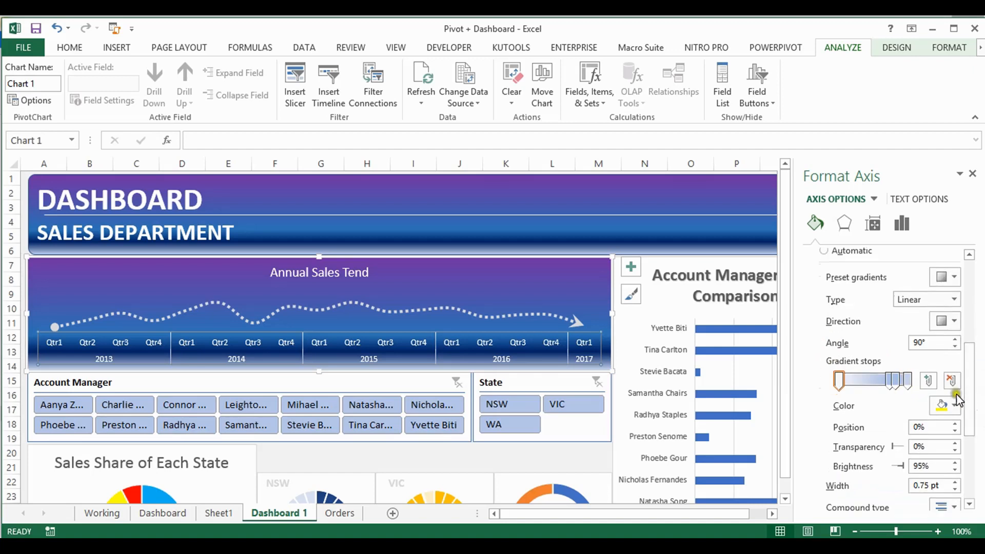
{"action": "left_click", "coordinate": [951, 407]}
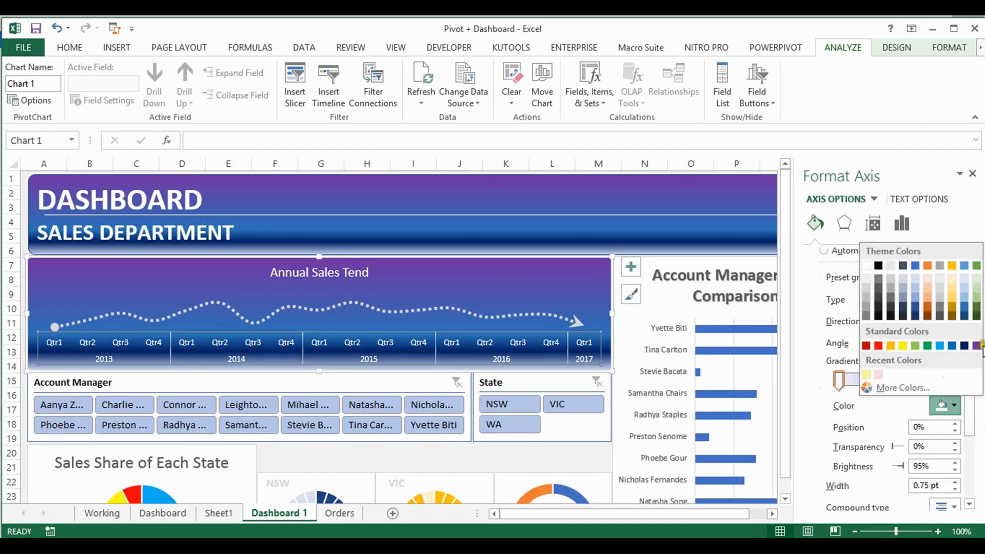
{"action": "left_click", "coordinate": [976, 346]}
Move the axis line's second gradient stop to 62% in Blue, Accent 5, Darker 25%, and colour the 83% stop dark blue
{"action": "left_click_drag", "start_coordinate": [890, 384], "coordinate": [881, 384]}
{"action": "left_click", "coordinate": [948, 406]}
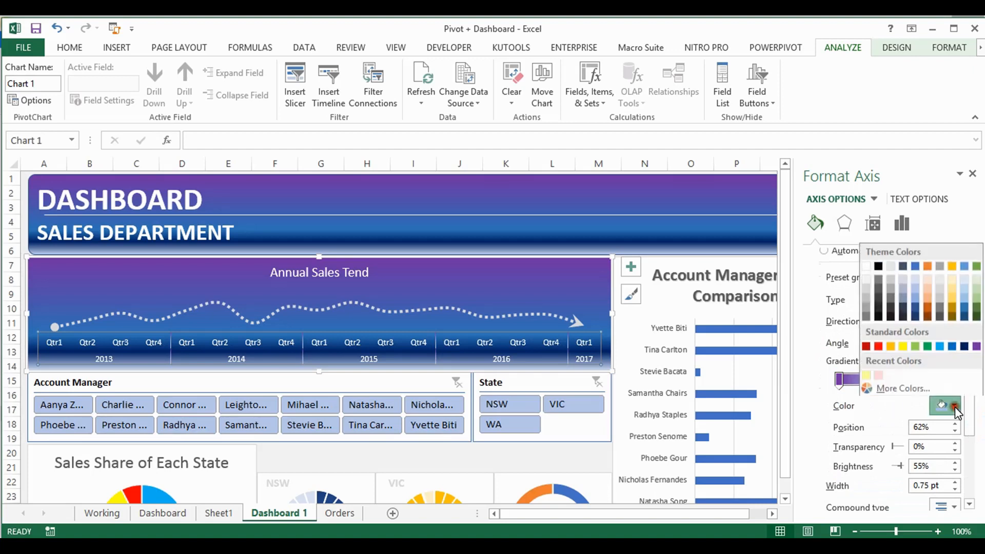
{"action": "left_click", "coordinate": [965, 310]}
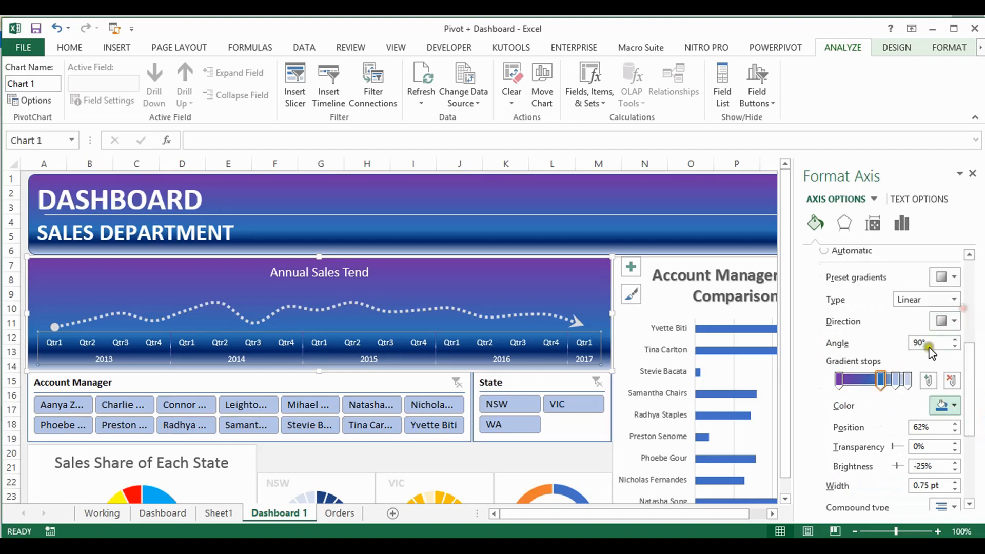
{"action": "left_click", "coordinate": [895, 382]}
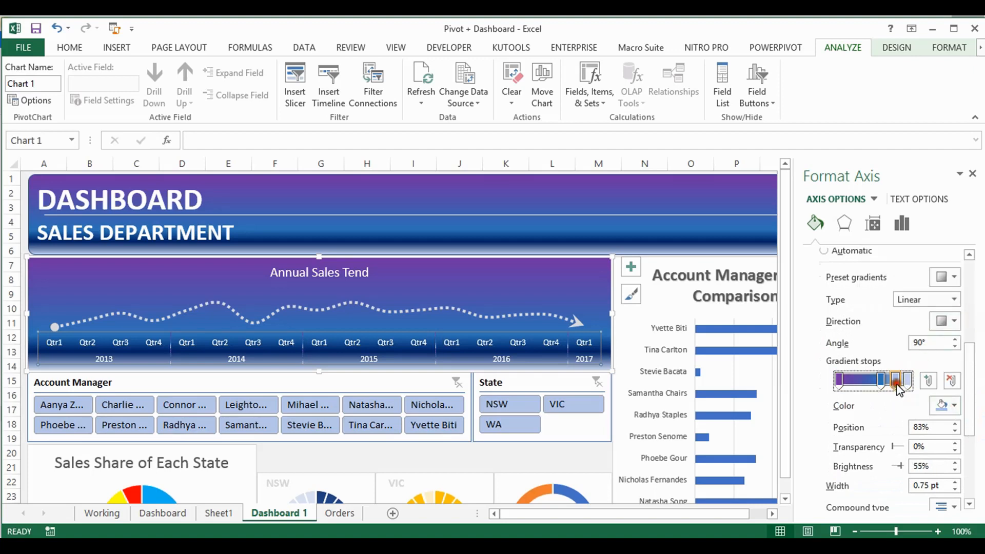
{"action": "left_click", "coordinate": [948, 406]}
{"action": "left_click", "coordinate": [965, 353]}
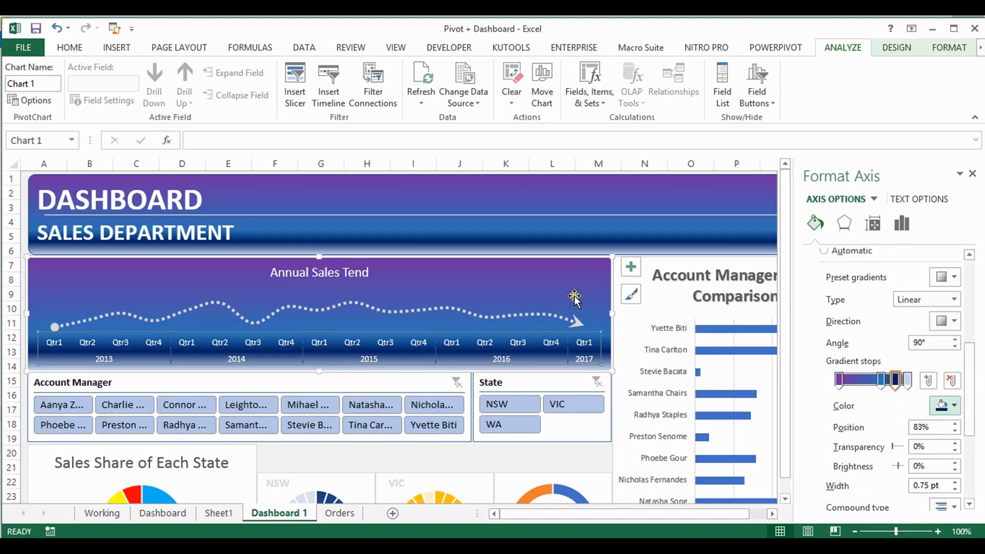
{"action": "left_click", "coordinate": [552, 281]}
{"action": "left_click", "coordinate": [548, 274]}
{"action": "left_click", "coordinate": [547, 269]}
{"action": "left_click", "coordinate": [557, 277]}
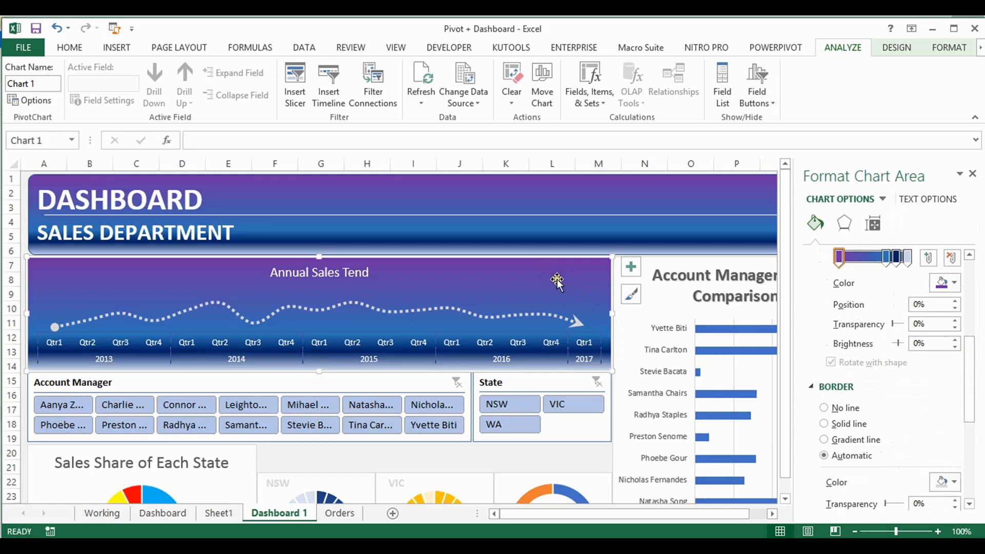
Browse the gradient shape fill variations for the Annual Sales Tend chart's horizontal axis
{"action": "left_click", "coordinate": [550, 342]}
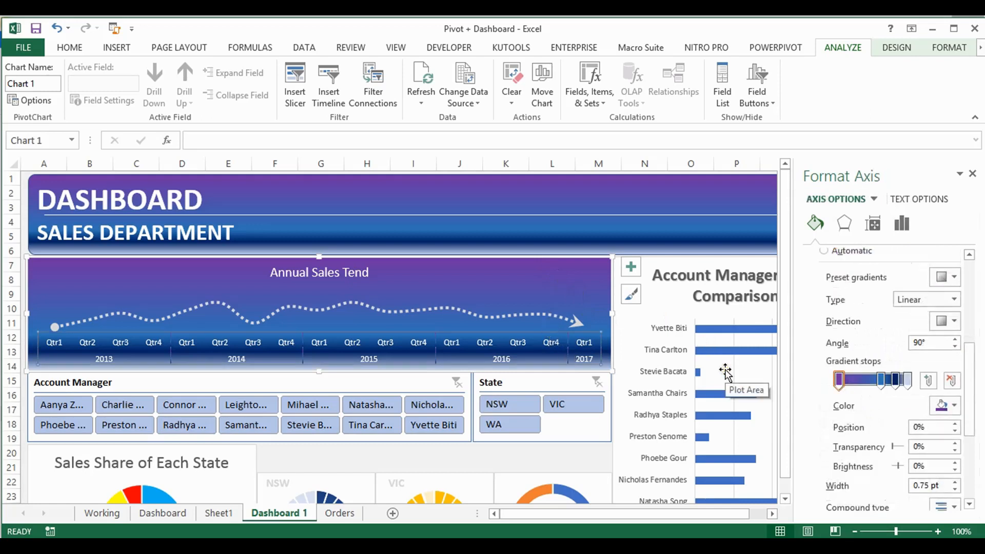
{"action": "left_click", "coordinate": [896, 47]}
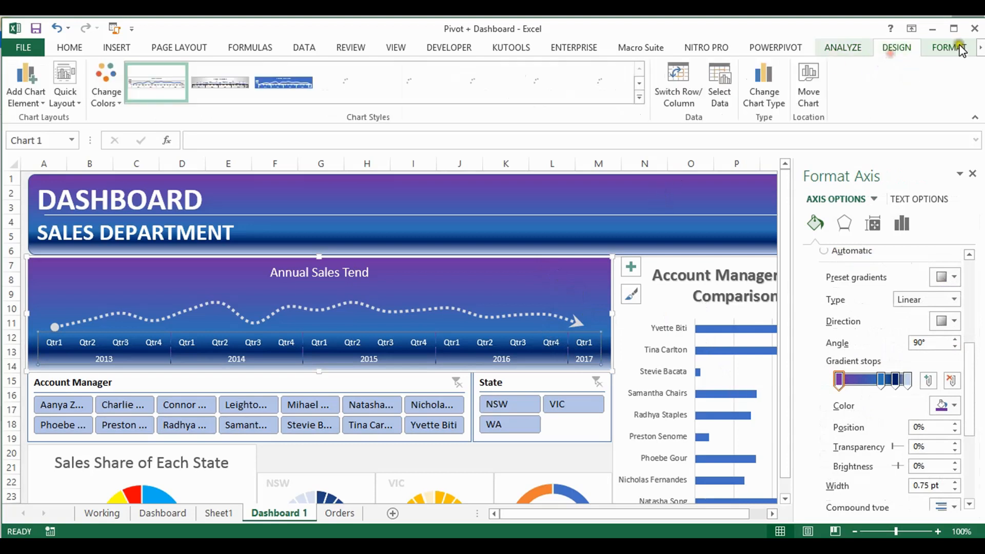
{"action": "left_click", "coordinate": [949, 47]}
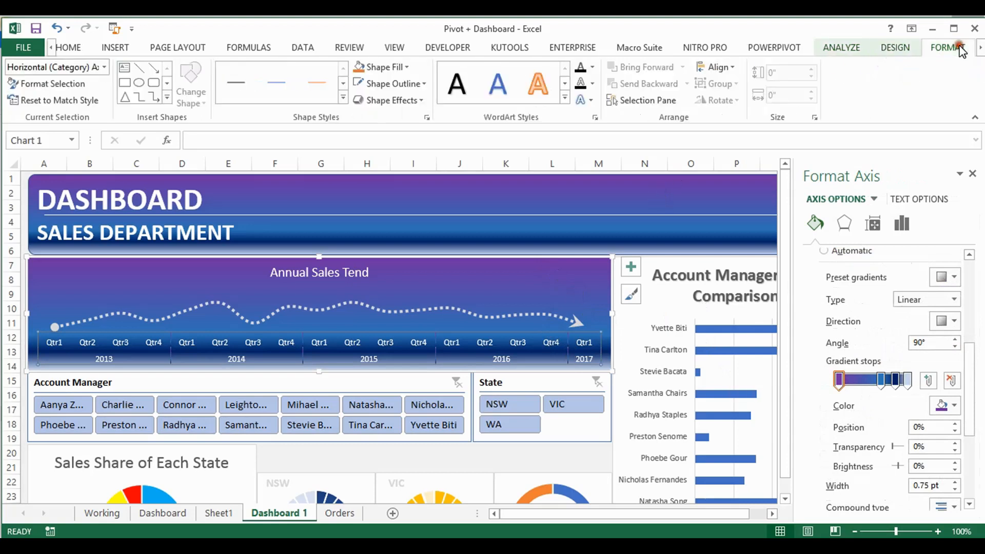
{"action": "left_click", "coordinate": [408, 67]}
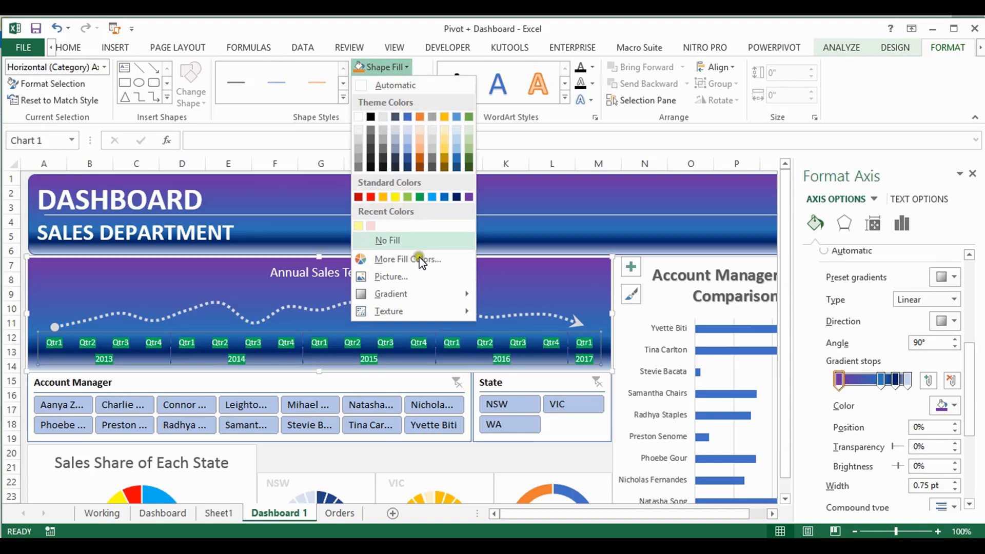
{"action": "mouse_move", "coordinate": [420, 301]}
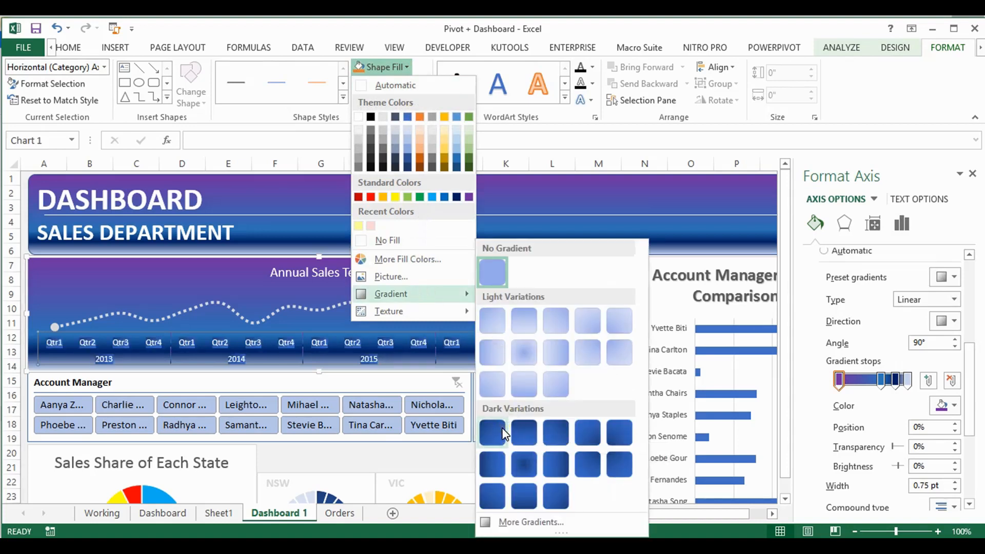
{"action": "left_click", "coordinate": [419, 69]}
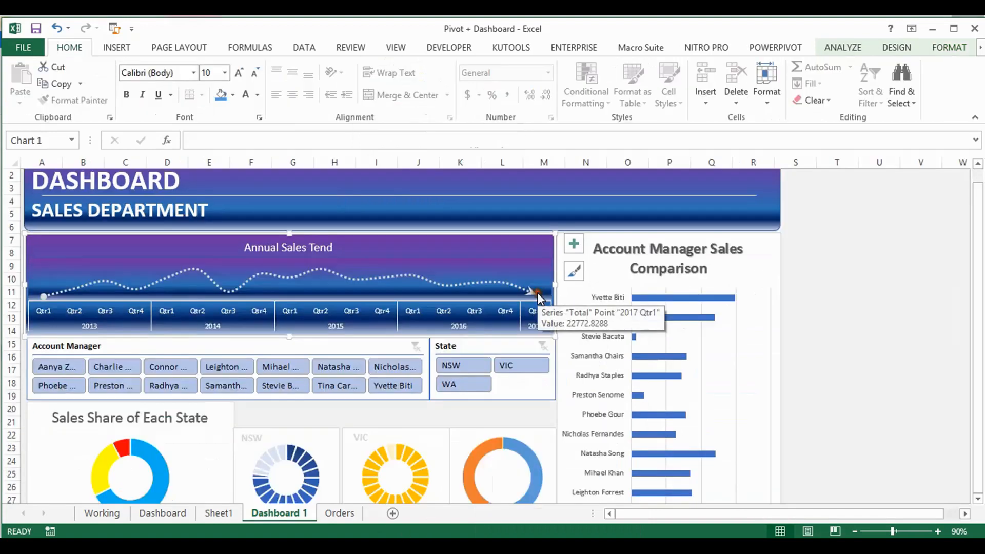
Open the detailed gradient fill settings for the Annual Sales Tend chart's plot area
{"action": "left_click", "coordinate": [480, 265]}
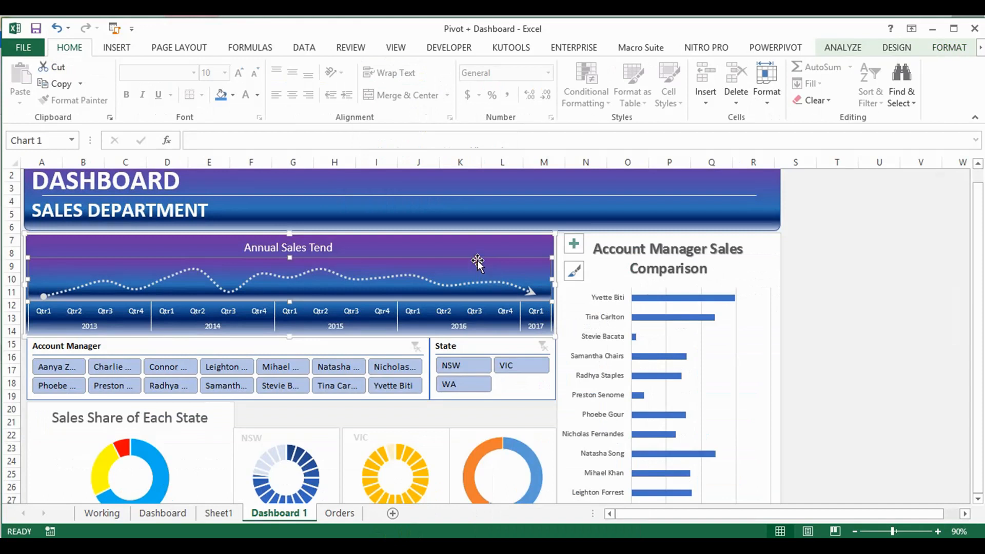
{"action": "left_click", "coordinate": [905, 49]}
{"action": "left_click", "coordinate": [949, 49]}
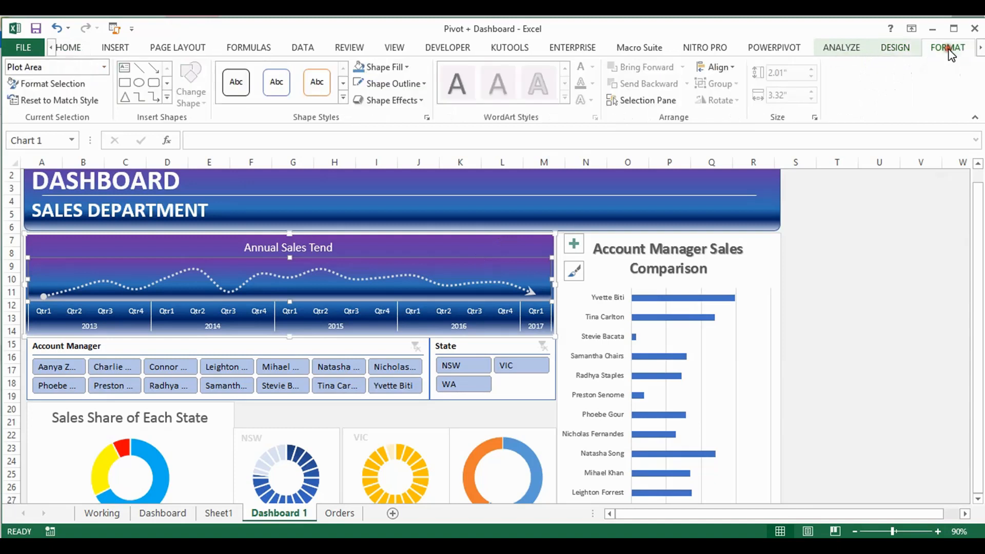
{"action": "left_click", "coordinate": [406, 66]}
{"action": "mouse_move", "coordinate": [437, 294]}
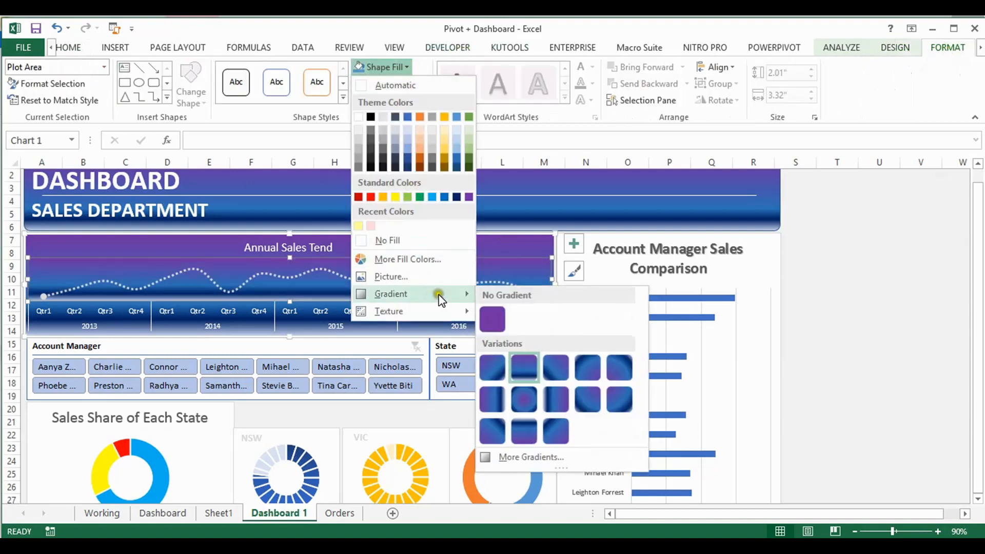
{"action": "left_click", "coordinate": [532, 457]}
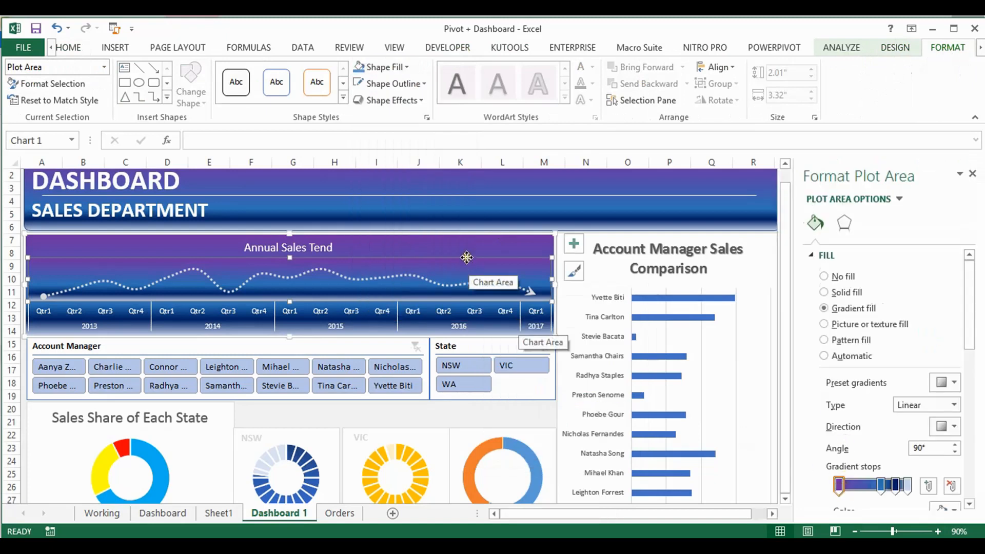
Extend the Annual Sales Tend chart's plot area upward to the chart's upper edge and close the formatting pane
{"action": "left_click", "coordinate": [362, 245]}
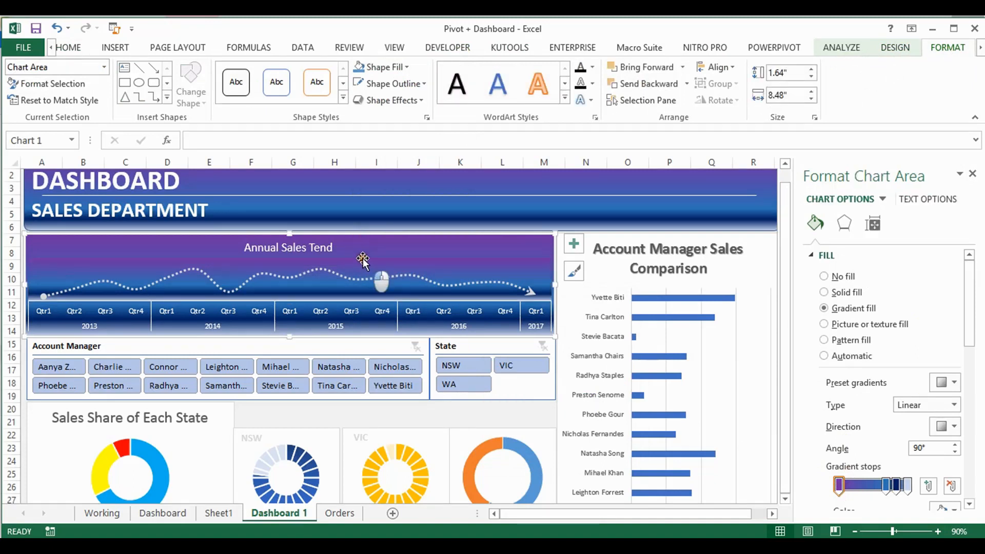
{"action": "left_click", "coordinate": [363, 261]}
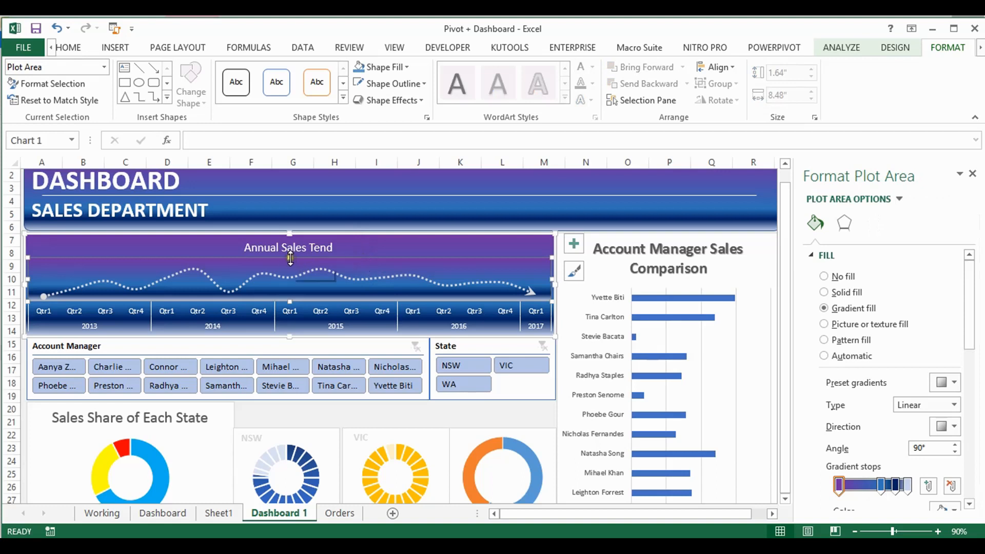
{"action": "left_click_drag", "start_coordinate": [290, 259], "coordinate": [290, 237]}
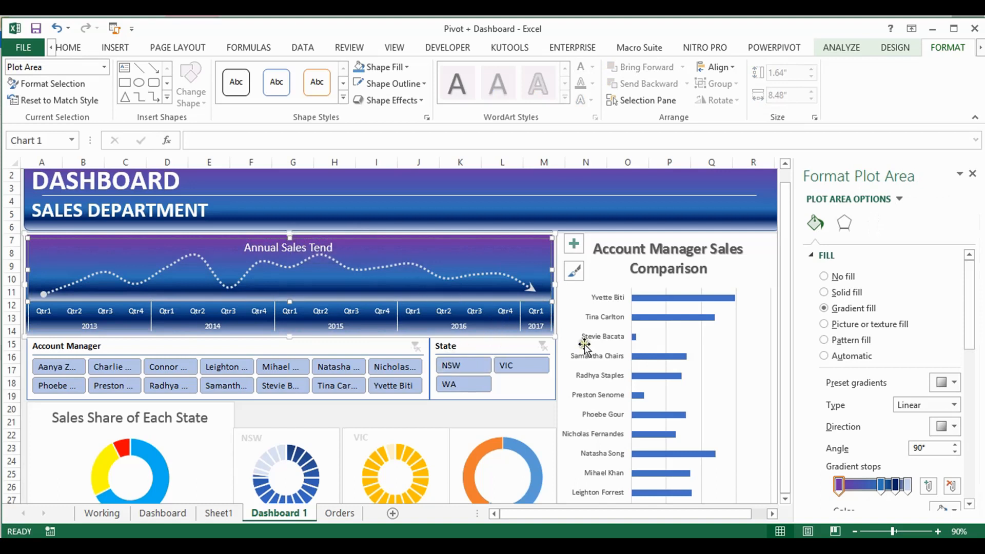
{"action": "left_click", "coordinate": [546, 215]}
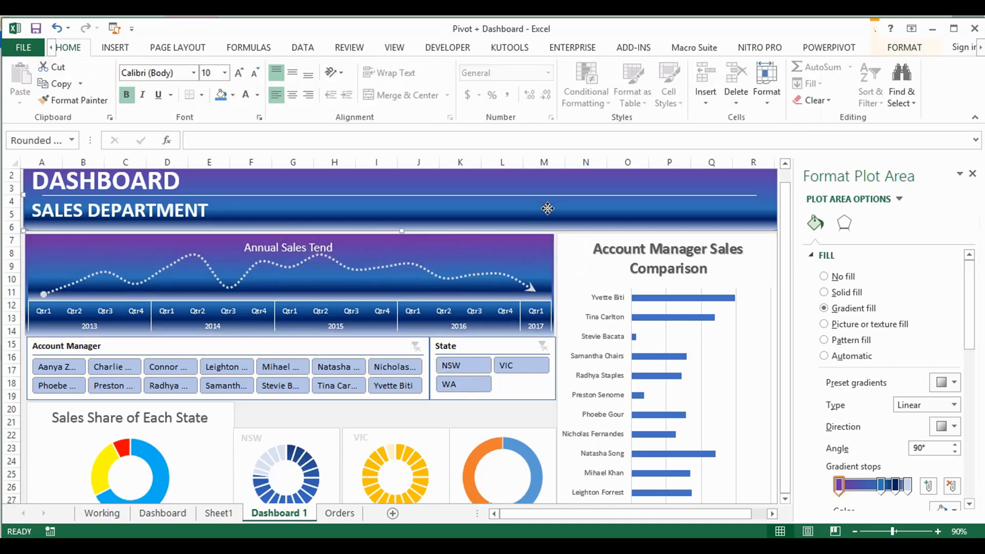
{"action": "left_click", "coordinate": [972, 173]}
Compare the blue and orange doughnut chart with the WA chart on the Dashboard sheet, and return to the Dashboard 1 sheet
{"action": "left_click_drag", "start_coordinate": [979, 236], "coordinate": [980, 334]}
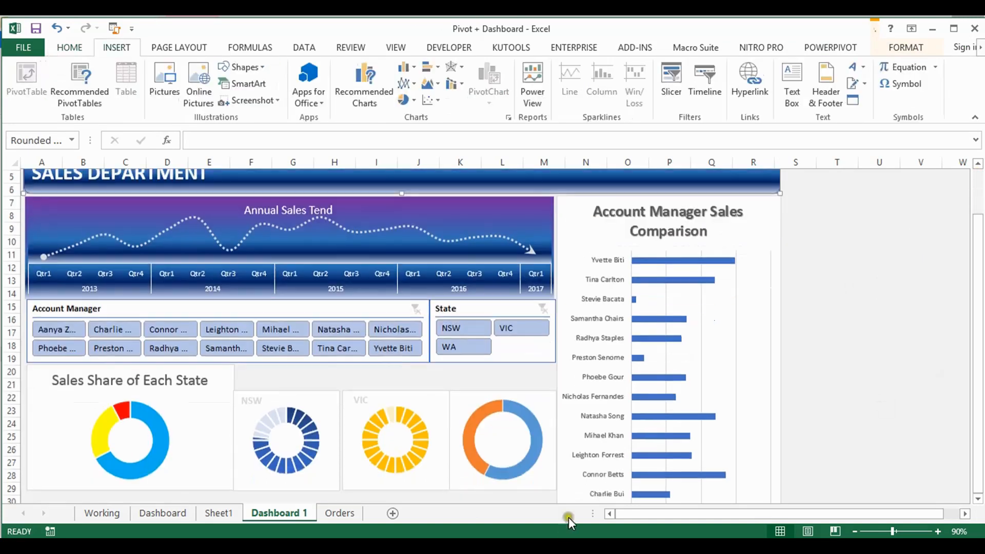
{"action": "scroll", "coordinate": [503, 380], "scroll_direction": "down", "scroll_amount": 2}
{"action": "left_click", "coordinate": [517, 368]}
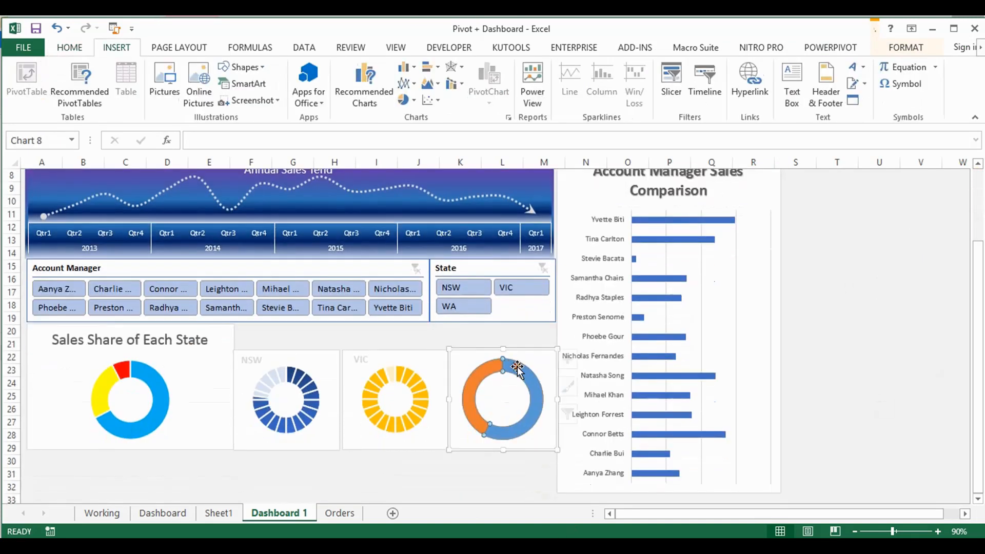
{"action": "left_click", "coordinate": [535, 359]}
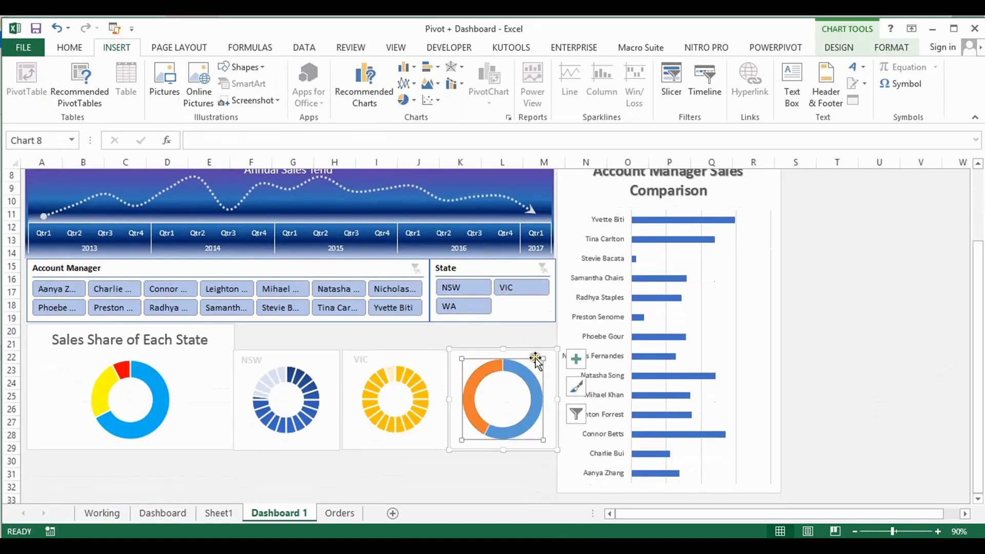
{"action": "left_click", "coordinate": [483, 373]}
{"action": "left_click", "coordinate": [164, 513]}
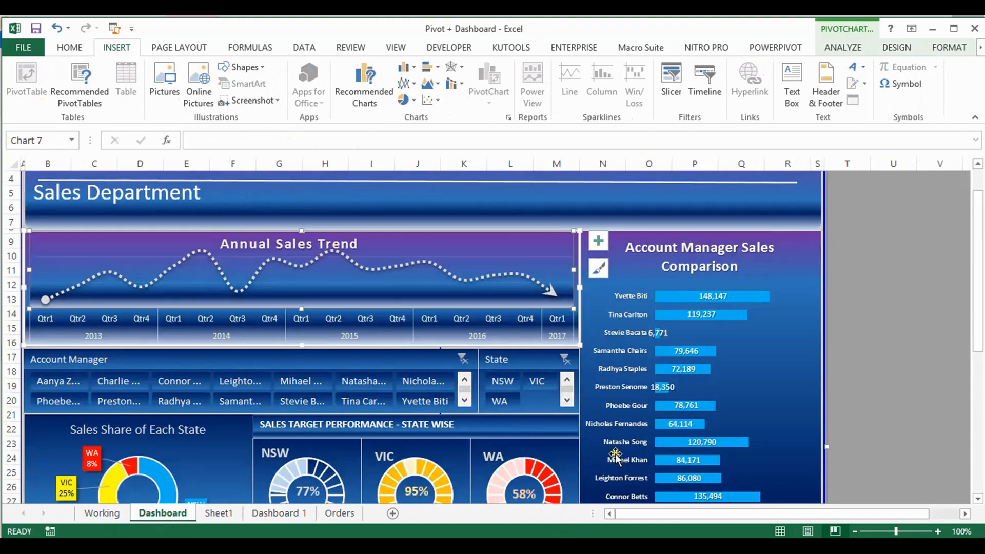
{"action": "left_click", "coordinate": [269, 513]}
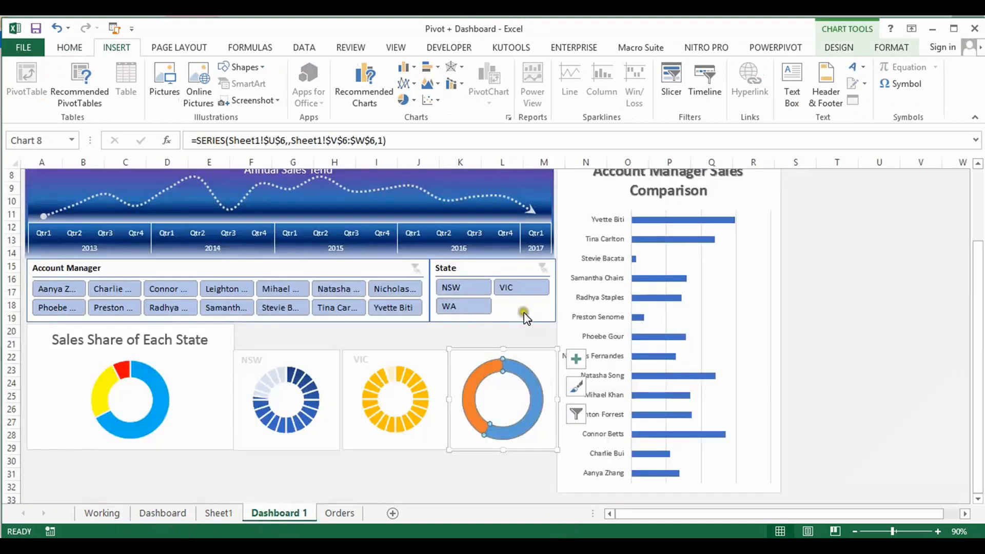
Fill the WA doughnut's orange slice with a light orange theme tint and its blue slice with standard red
{"action": "double_click", "coordinate": [479, 374]}
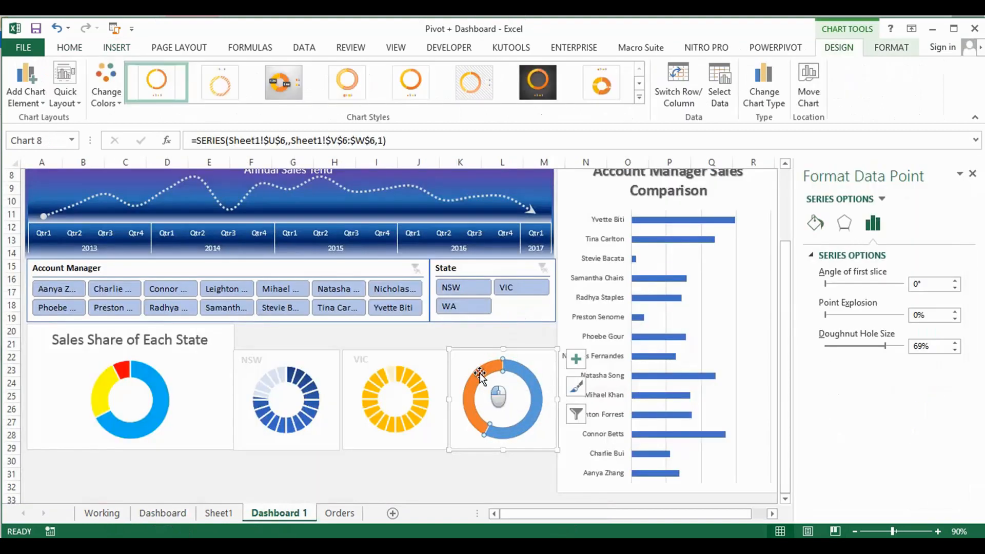
{"action": "left_click", "coordinate": [892, 48]}
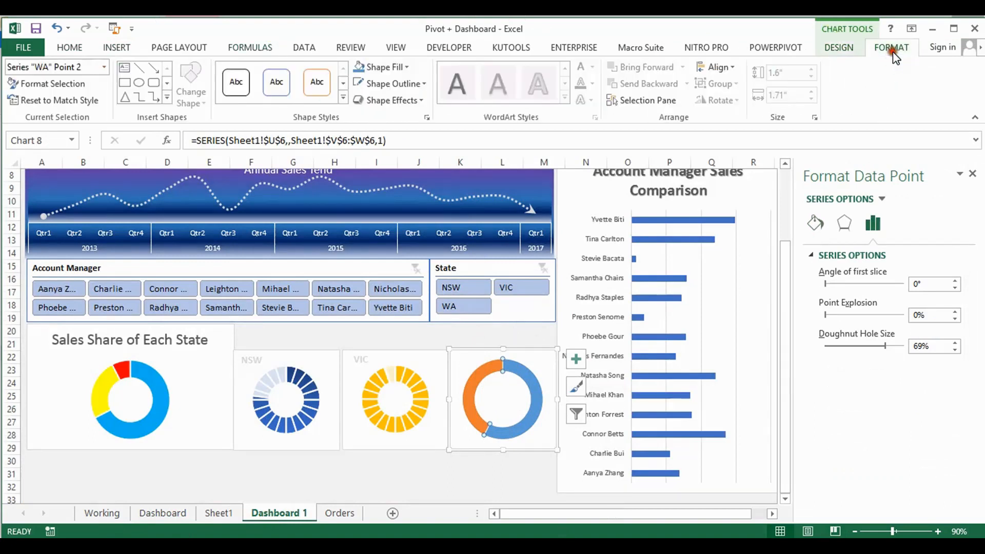
{"action": "left_click", "coordinate": [410, 68]}
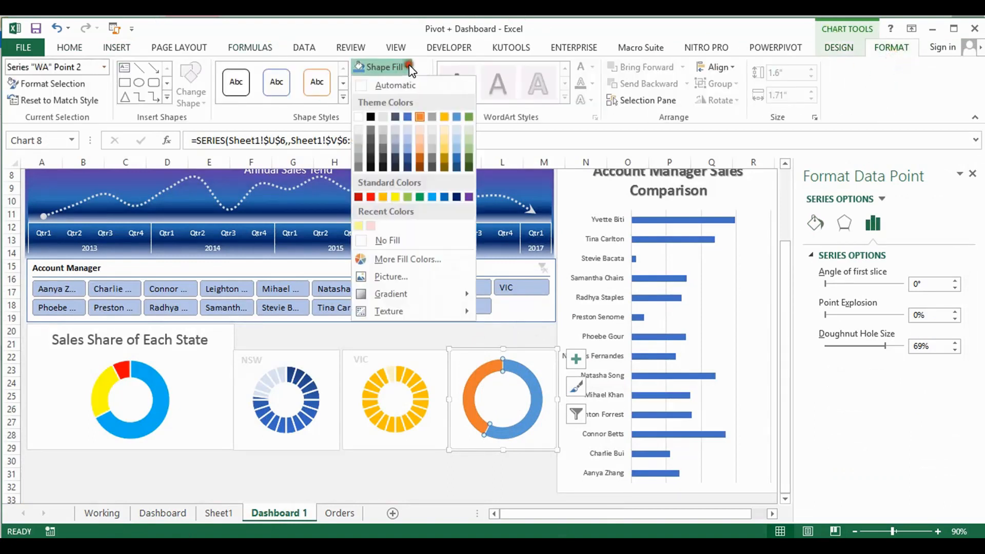
{"action": "left_click", "coordinate": [421, 131]}
{"action": "left_click", "coordinate": [529, 377]}
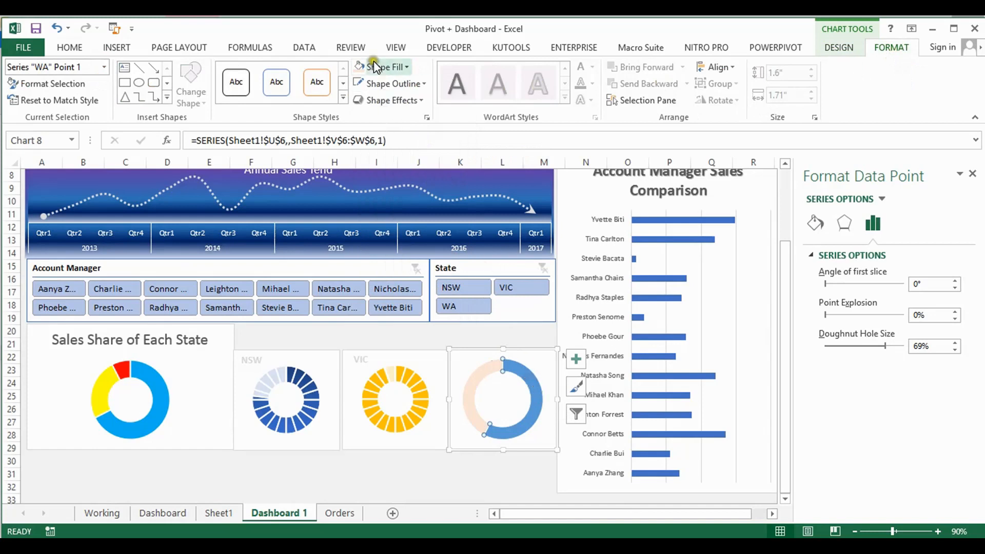
{"action": "left_click", "coordinate": [407, 67]}
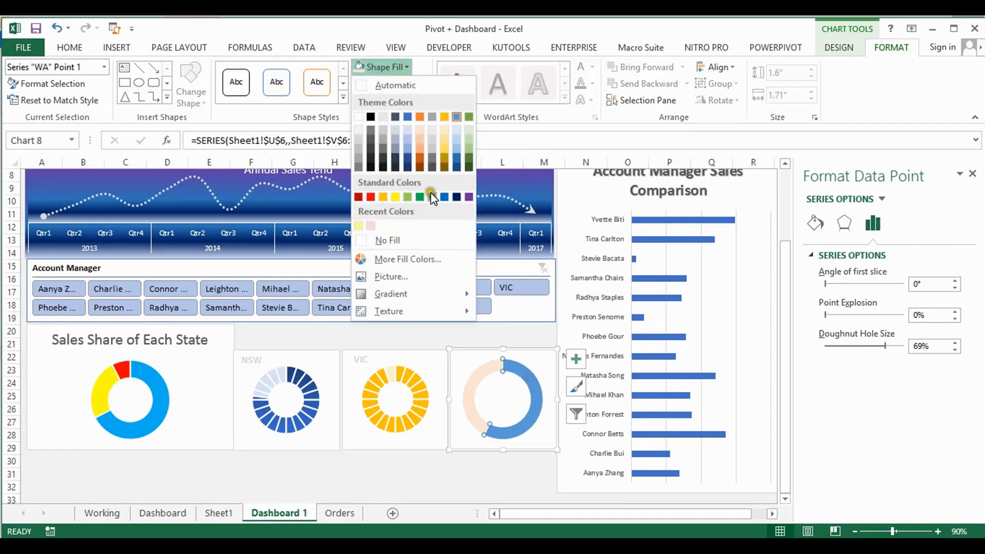
{"action": "left_click", "coordinate": [370, 197]}
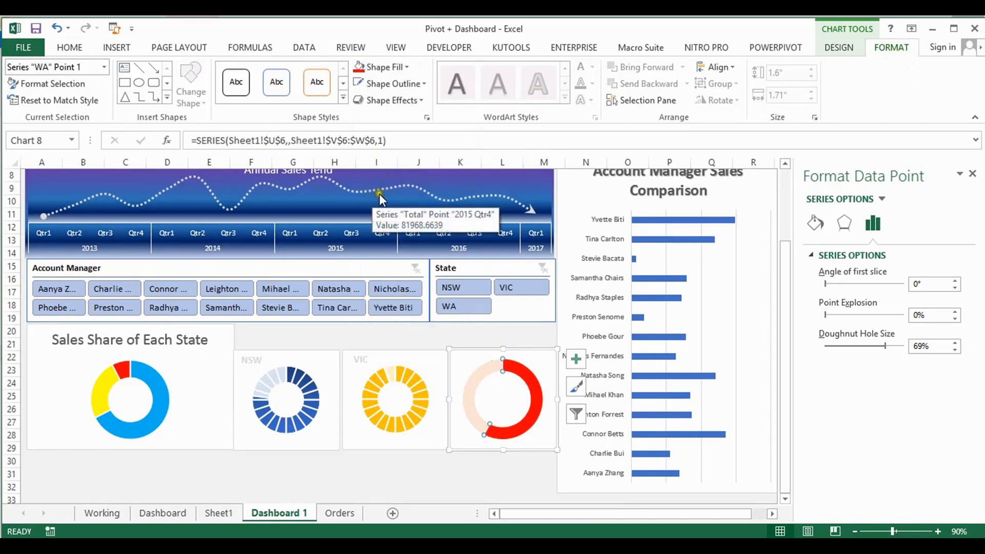
Try to copy the VIC chart's label into the WA doughnut chart, and undo the paste
{"action": "left_click", "coordinate": [357, 360]}
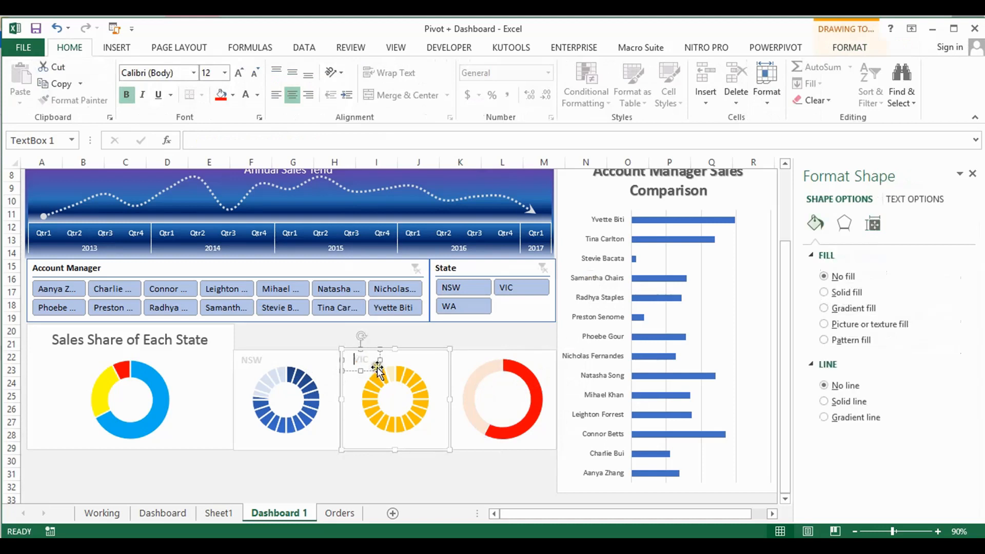
{"action": "left_click", "coordinate": [378, 370]}
{"action": "left_click", "coordinate": [378, 369]}
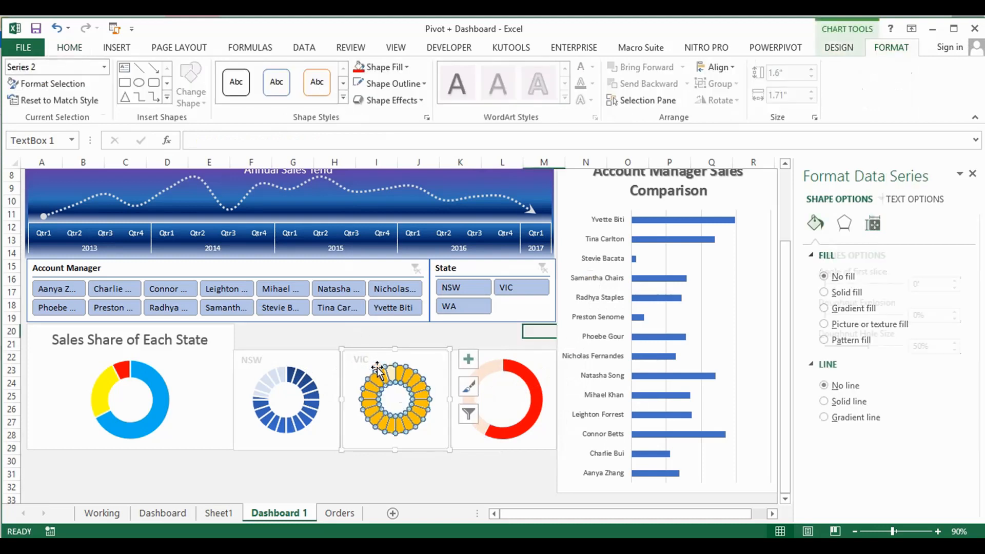
{"action": "left_click", "coordinate": [500, 339]}
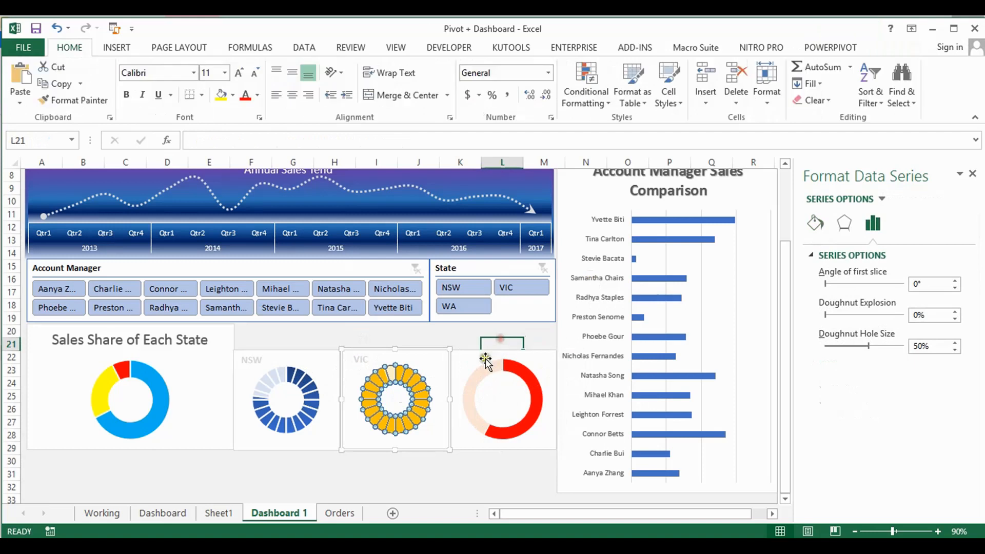
{"action": "left_click", "coordinate": [467, 360]}
{"action": "left_click", "coordinate": [455, 354]}
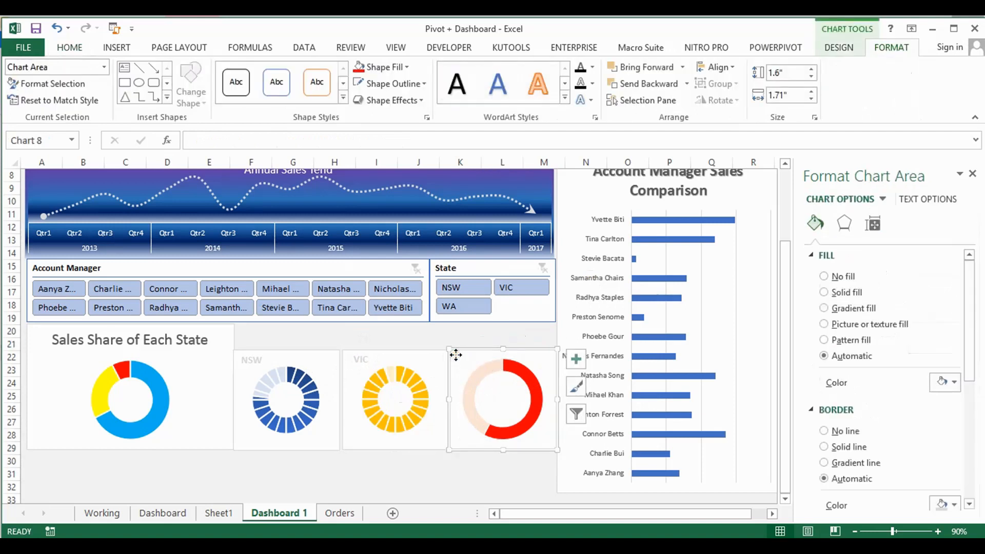
{"action": "key", "text": "ctrl+v"}
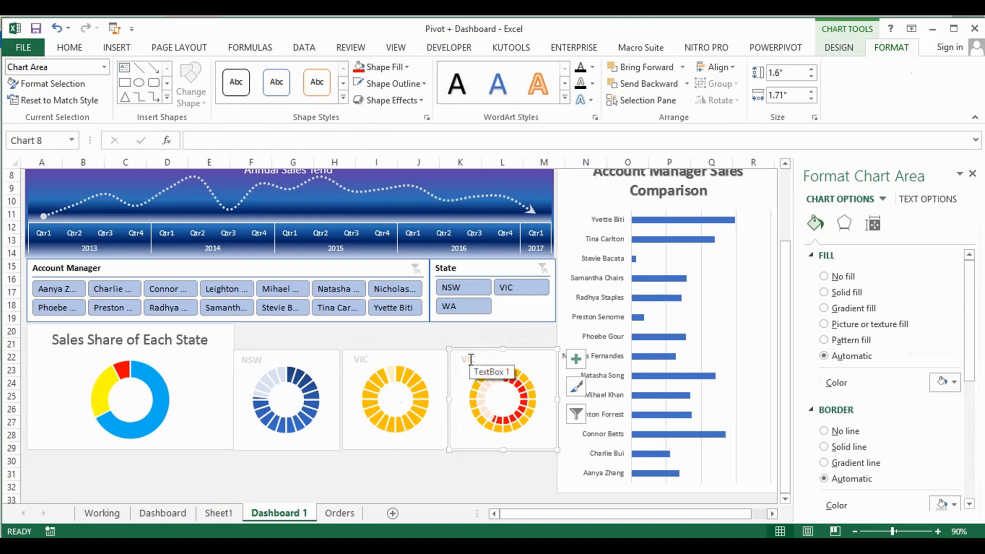
{"action": "key", "text": "ctrl+z"}
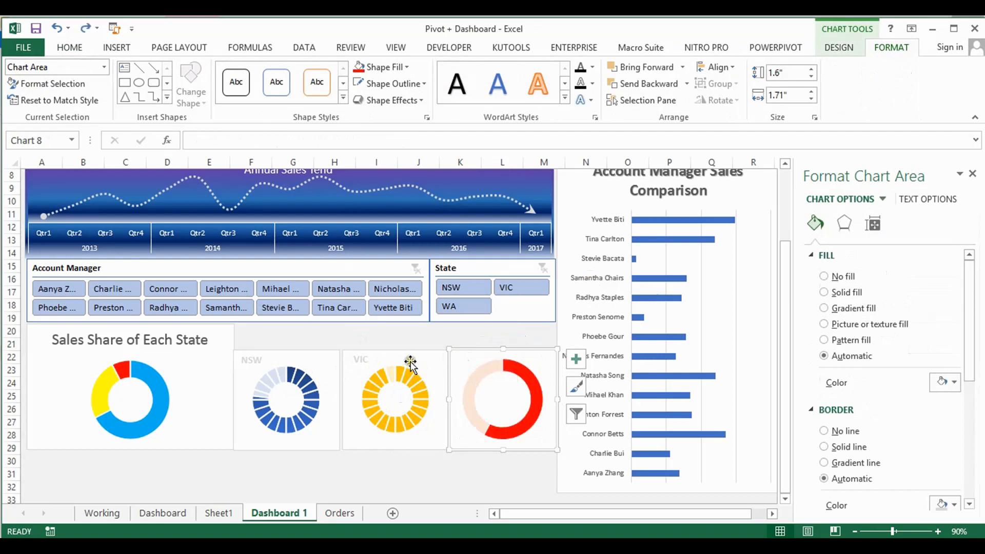
Duplicate the VIC label text box inside the VIC doughnut chart, placing the copy near the chart's upper-right corner
{"action": "left_click", "coordinate": [353, 359]}
{"action": "left_click", "coordinate": [360, 362]}
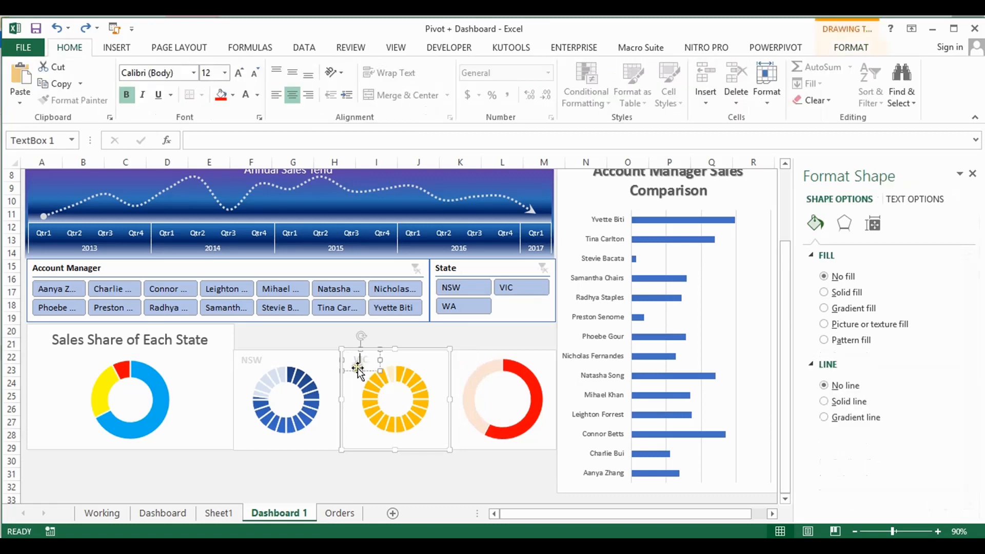
{"action": "left_click", "coordinate": [358, 367]}
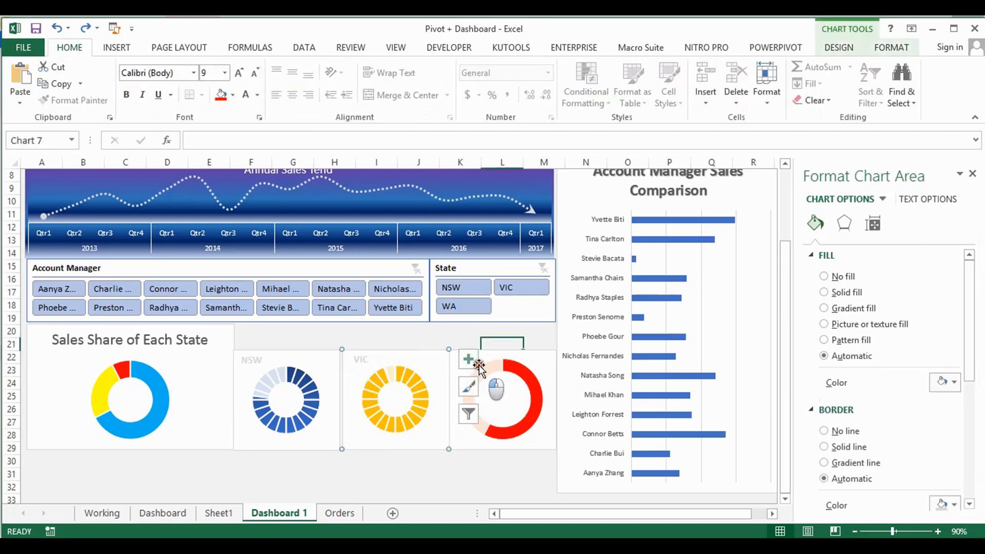
{"action": "left_click", "coordinate": [460, 333]}
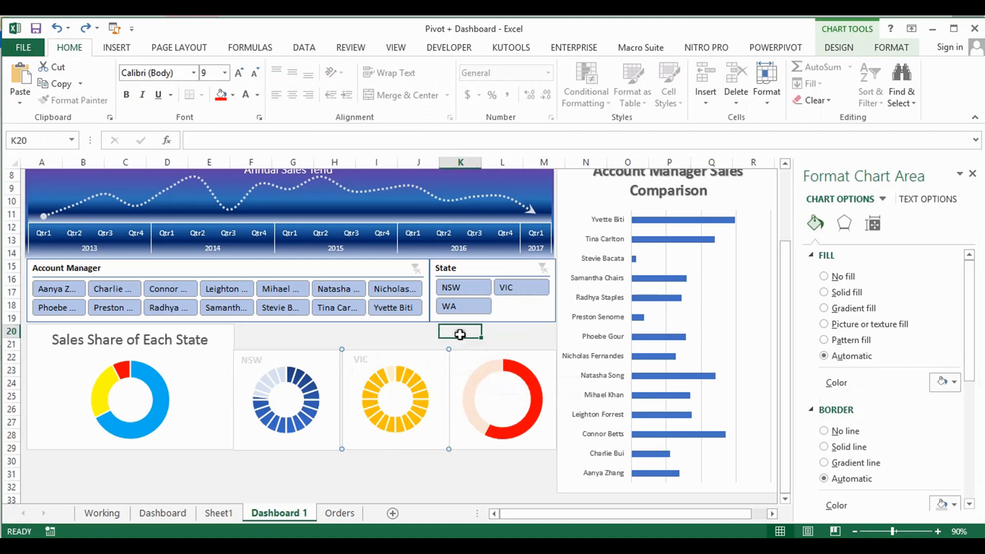
{"action": "left_click", "coordinate": [360, 363]}
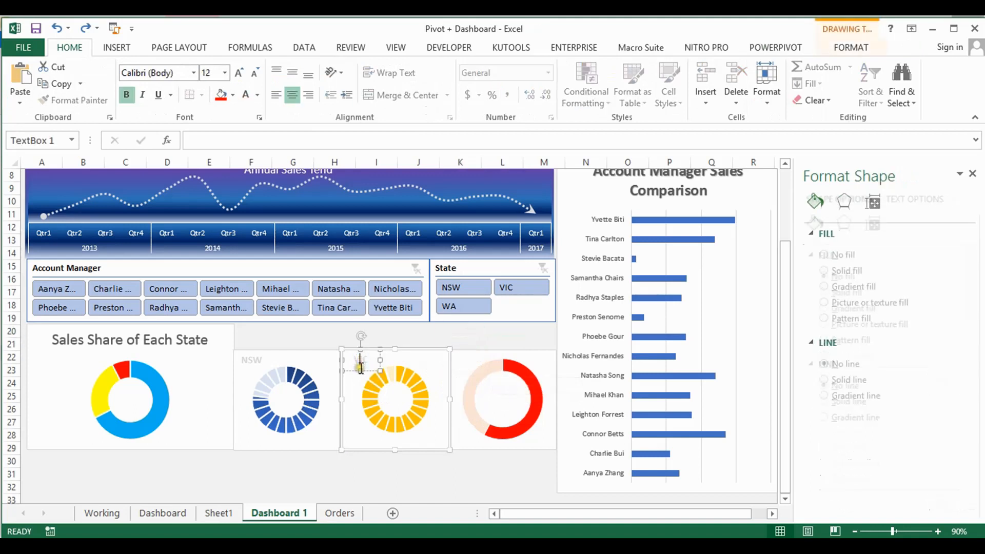
{"action": "left_click", "coordinate": [359, 366]}
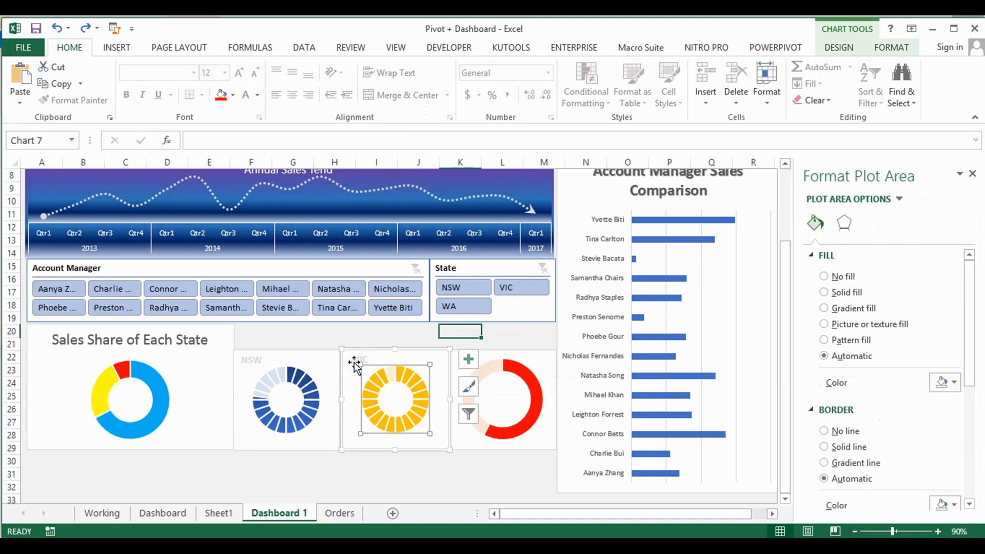
{"action": "left_click", "coordinate": [355, 365]}
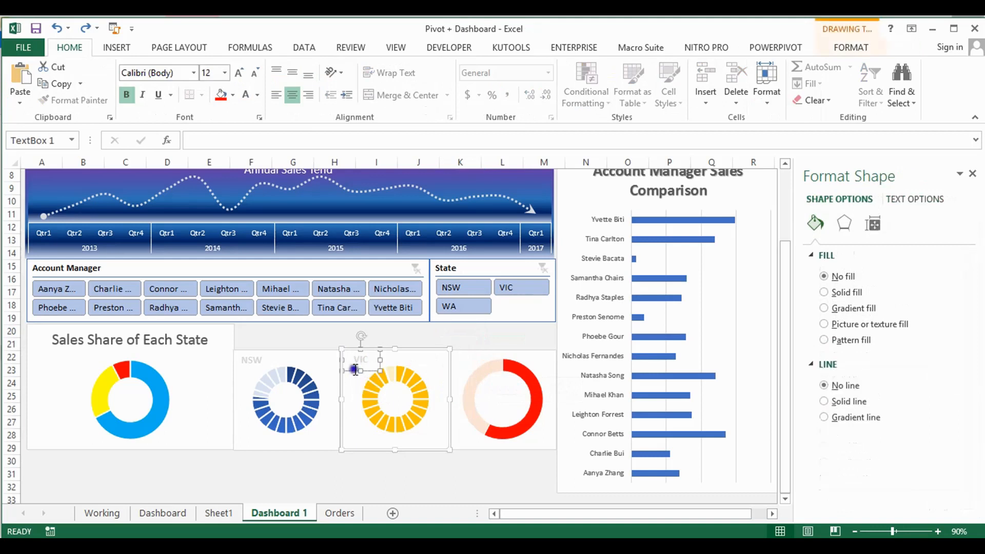
{"action": "right_click", "coordinate": [358, 368]}
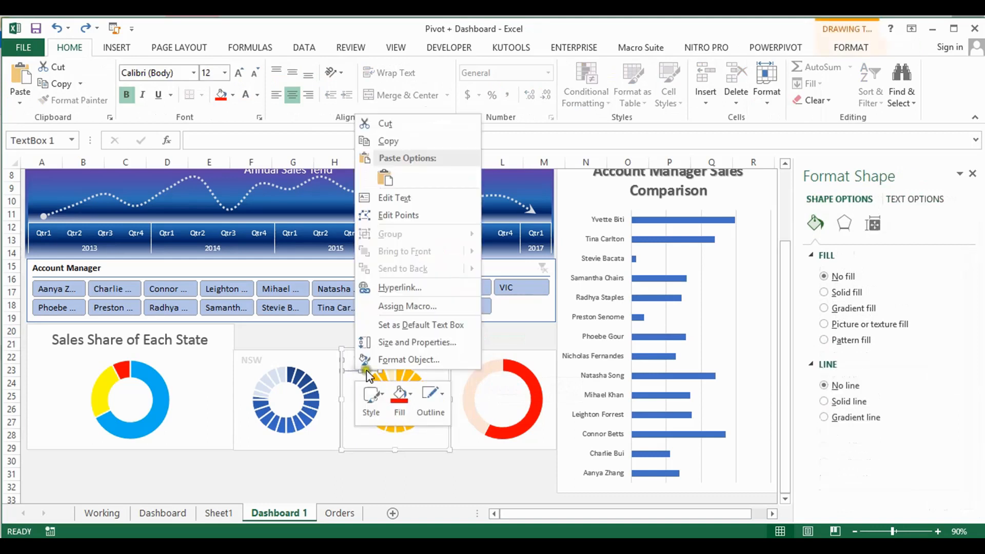
{"action": "left_click", "coordinate": [412, 204]}
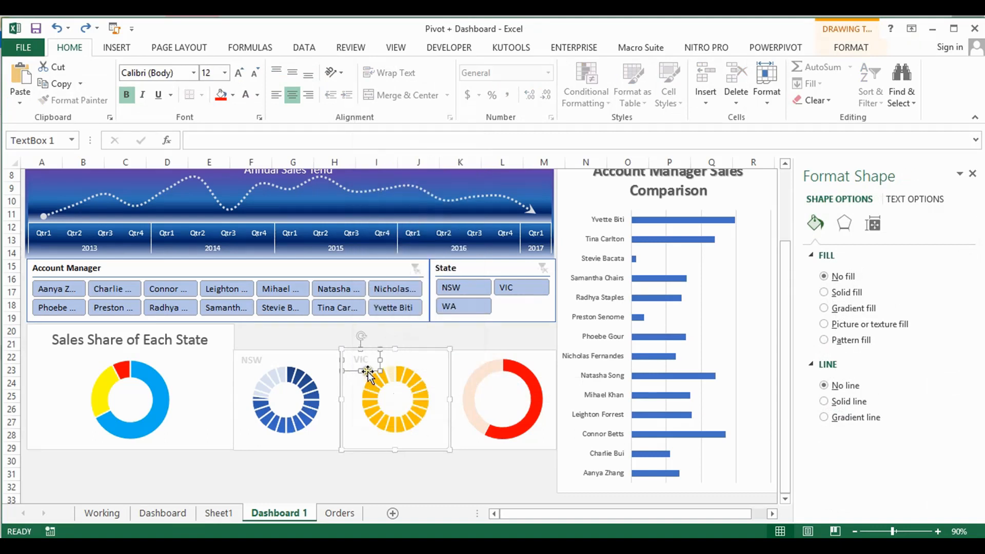
{"action": "left_click_drag", "start_coordinate": [368, 369], "coordinate": [440, 362]}
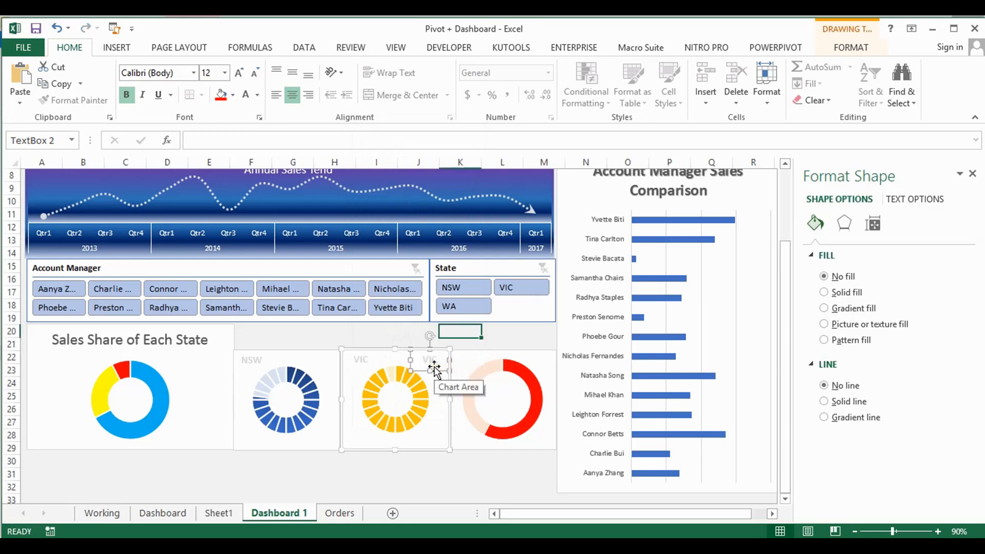
Move the duplicated VIC label out of its chart and place it over the upper-left corner of the red doughnut chart
{"action": "left_click", "coordinate": [438, 370]}
{"action": "left_click", "coordinate": [496, 335]}
{"action": "key", "text": "ctrl+v"}
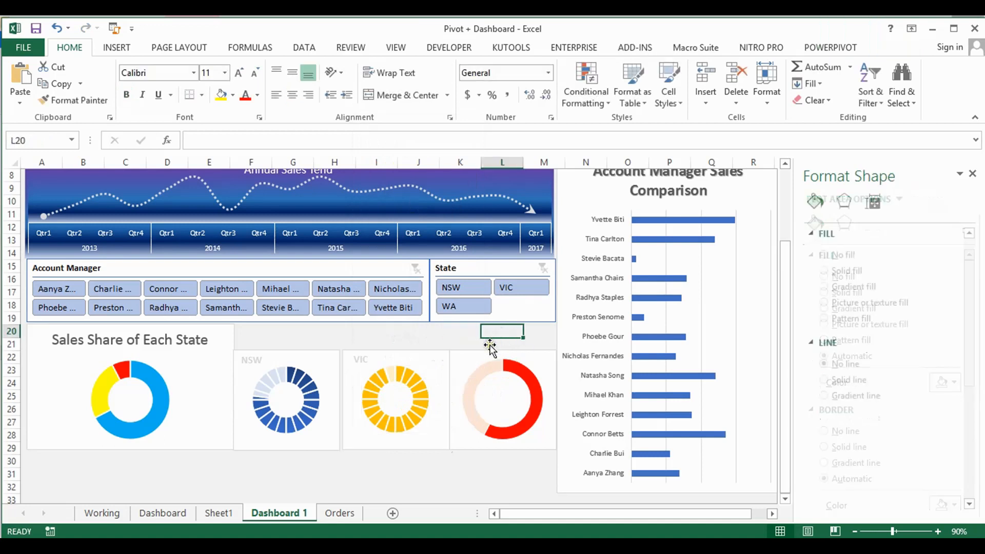
{"action": "left_click_drag", "start_coordinate": [479, 339], "coordinate": [445, 364]}
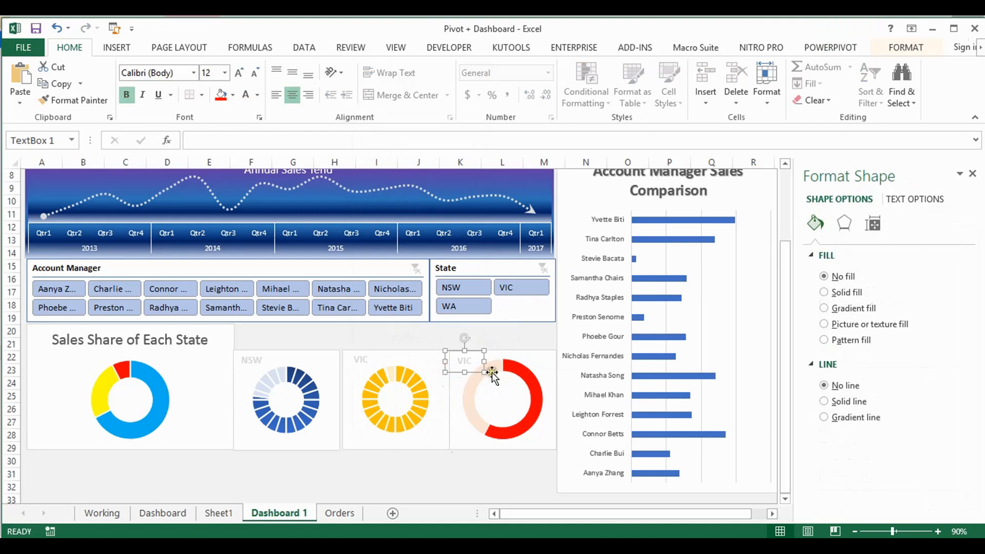
Nudge the red doughnut chart slightly and change the text of the label on it to WA
{"action": "left_click", "coordinate": [482, 369]}
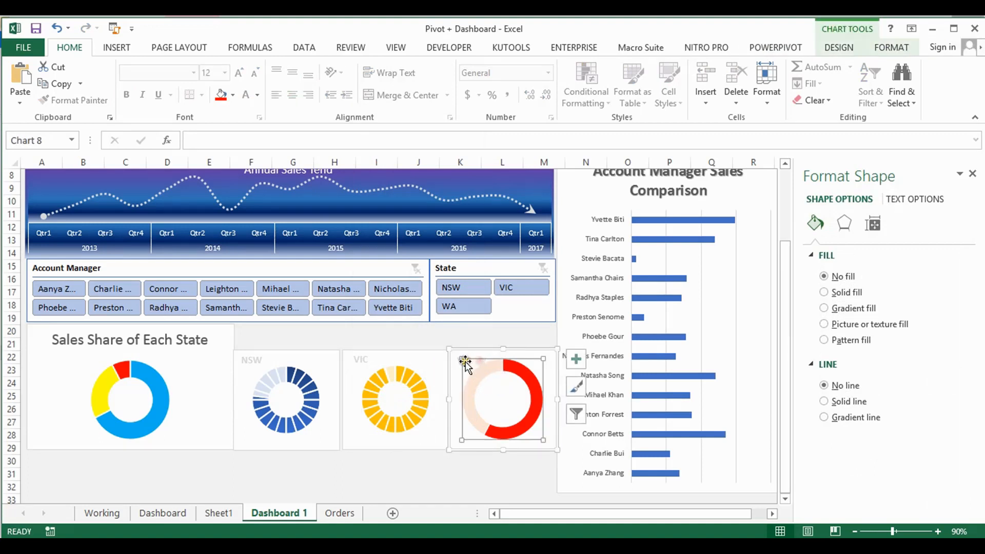
{"action": "left_click", "coordinate": [458, 363]}
{"action": "left_click", "coordinate": [458, 360]}
{"action": "left_click_drag", "start_coordinate": [462, 353], "coordinate": [464, 354]}
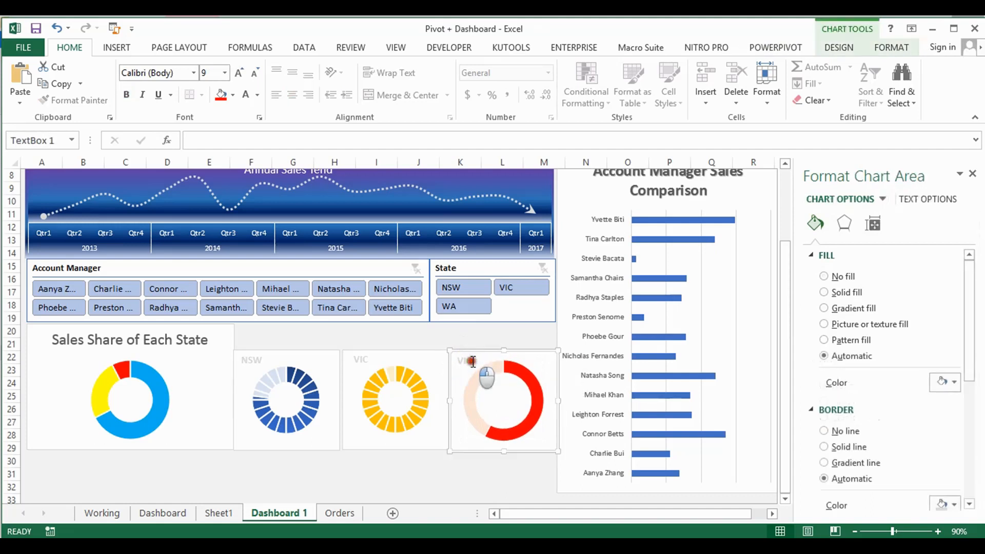
{"action": "left_click", "coordinate": [472, 362]}
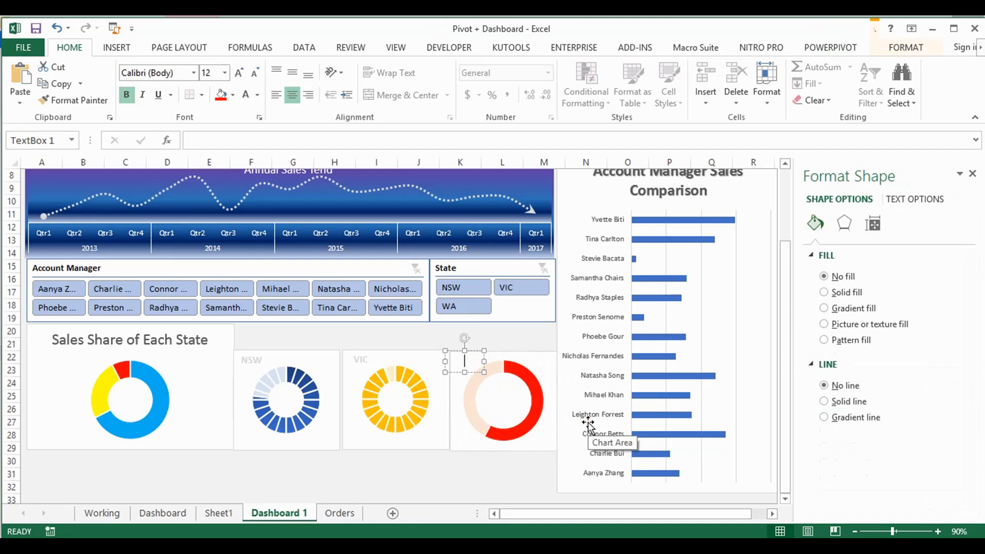
Shift the WA label slightly to the right so its offset from the chart edge matches the VIC label
{"action": "left_click", "coordinate": [354, 361]}
{"action": "left_click", "coordinate": [356, 361]}
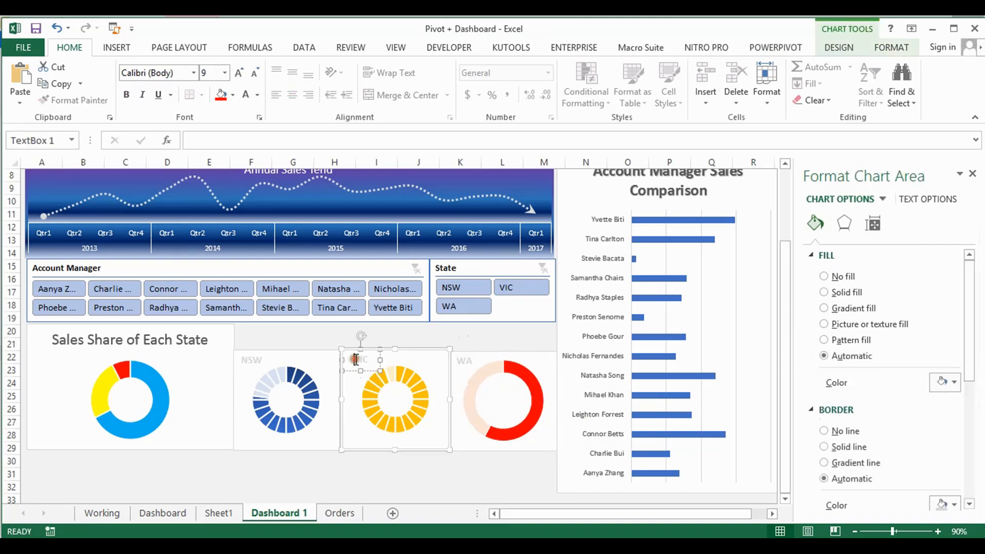
{"action": "left_click", "coordinate": [466, 360]}
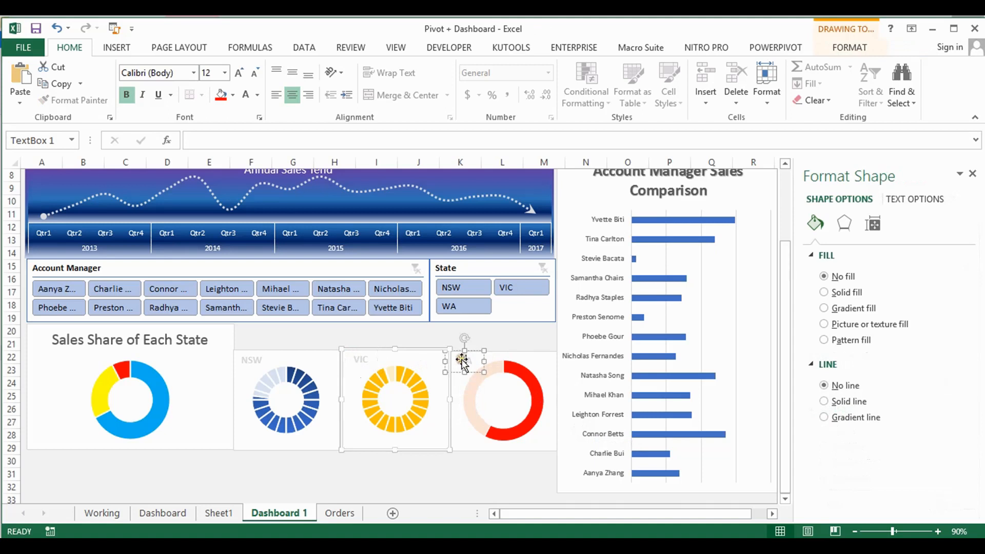
{"action": "left_click_drag", "start_coordinate": [444, 362], "coordinate": [451, 362]}
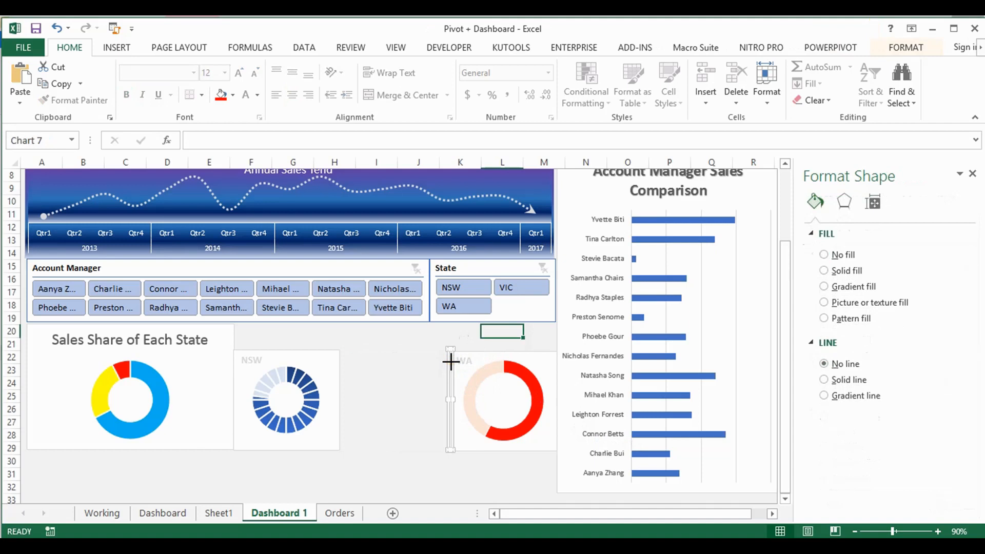
{"action": "left_click", "coordinate": [469, 364]}
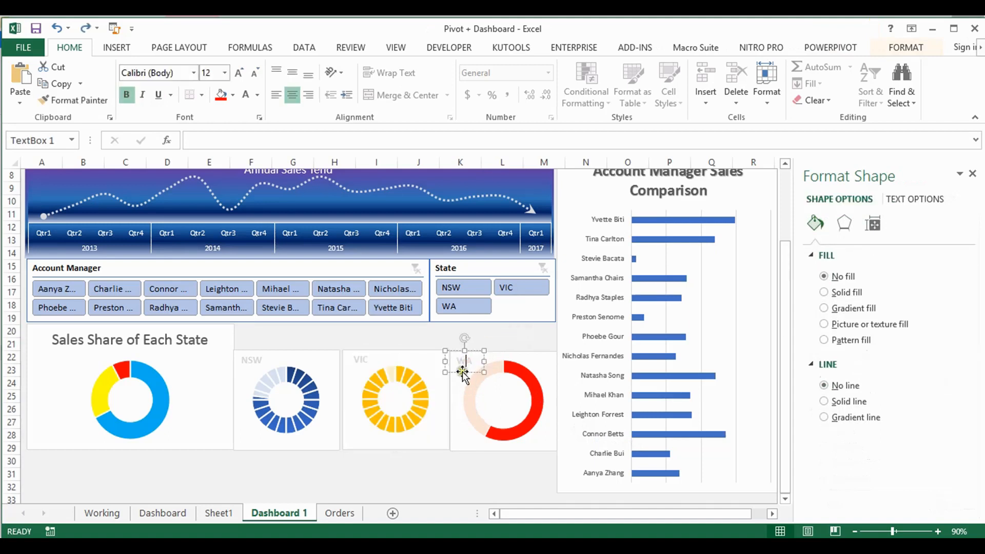
{"action": "left_click_drag", "start_coordinate": [447, 360], "coordinate": [482, 368]}
Add a second data series to the WA doughnut chart, with a long comma-separated list of 1s as its values
{"action": "left_click", "coordinate": [536, 380]}
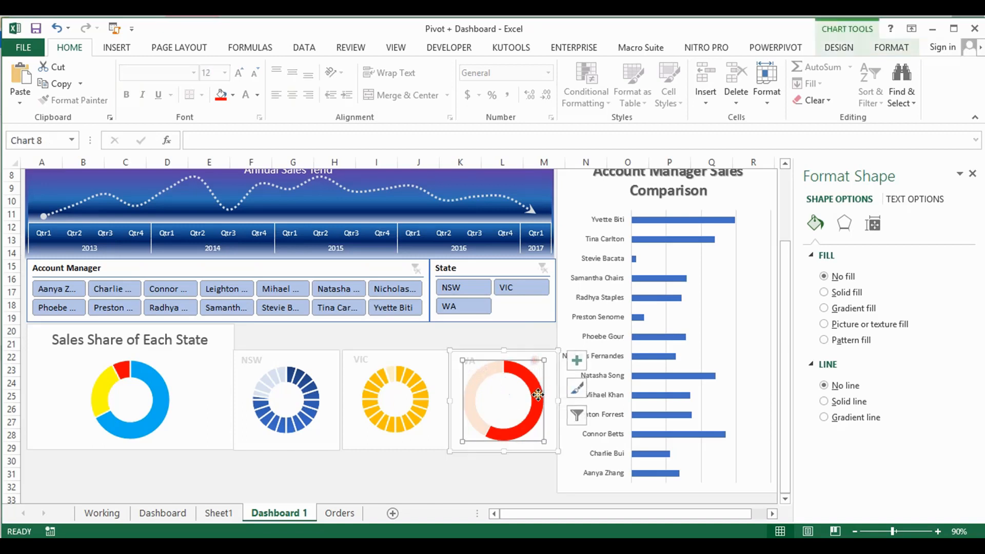
{"action": "left_click", "coordinate": [503, 374]}
{"action": "left_click", "coordinate": [501, 372]}
{"action": "left_click", "coordinate": [536, 360]}
{"action": "left_click", "coordinate": [898, 48]}
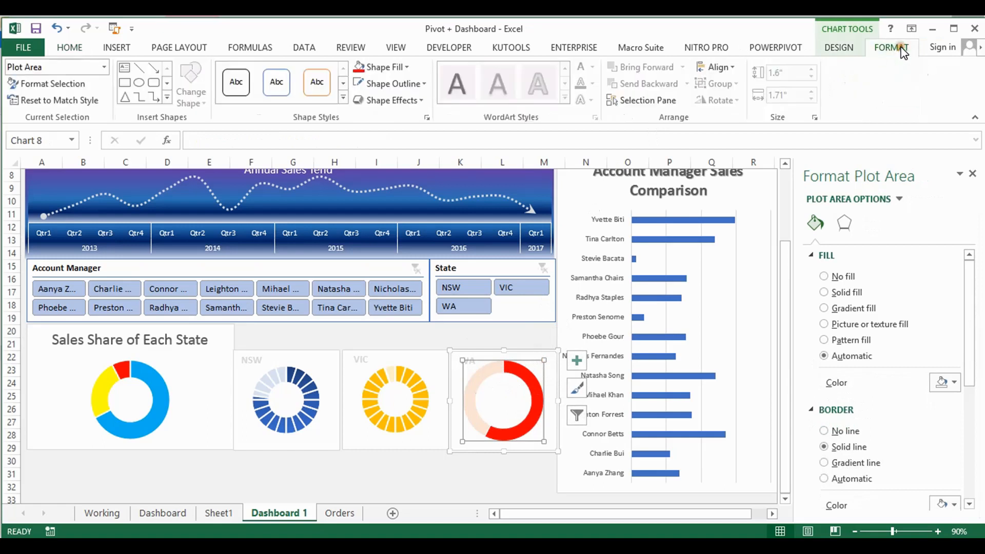
{"action": "left_click", "coordinate": [824, 47]}
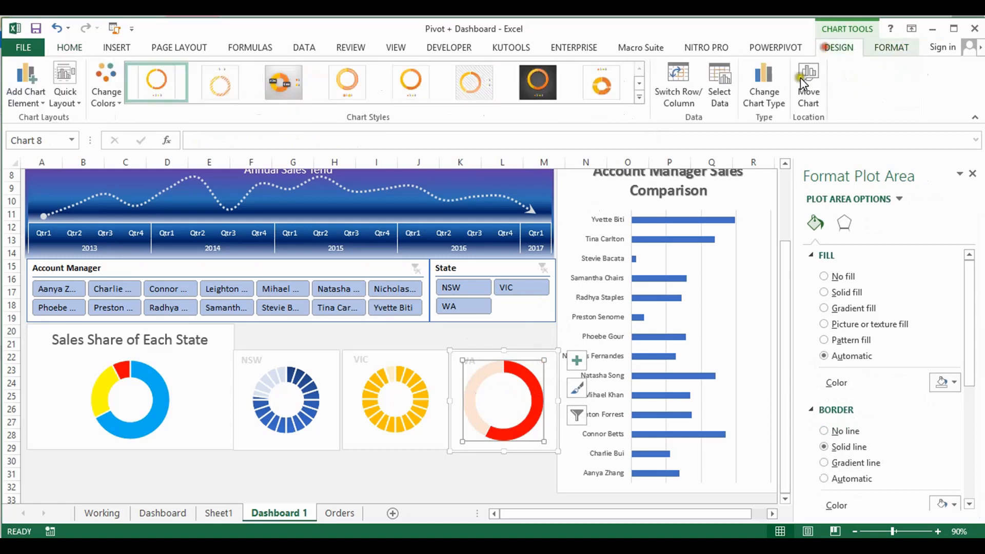
{"action": "left_click", "coordinate": [731, 79]}
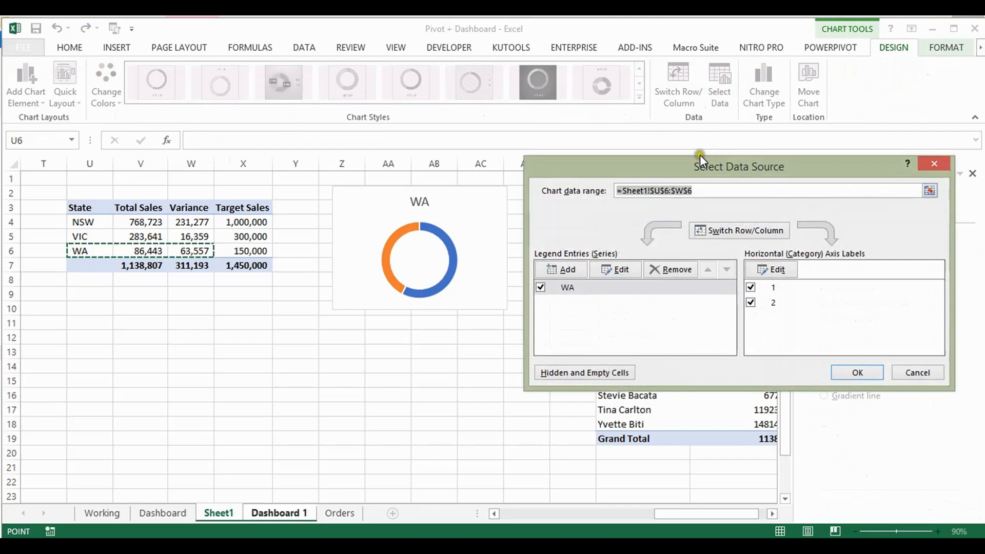
{"action": "left_click", "coordinate": [556, 268]}
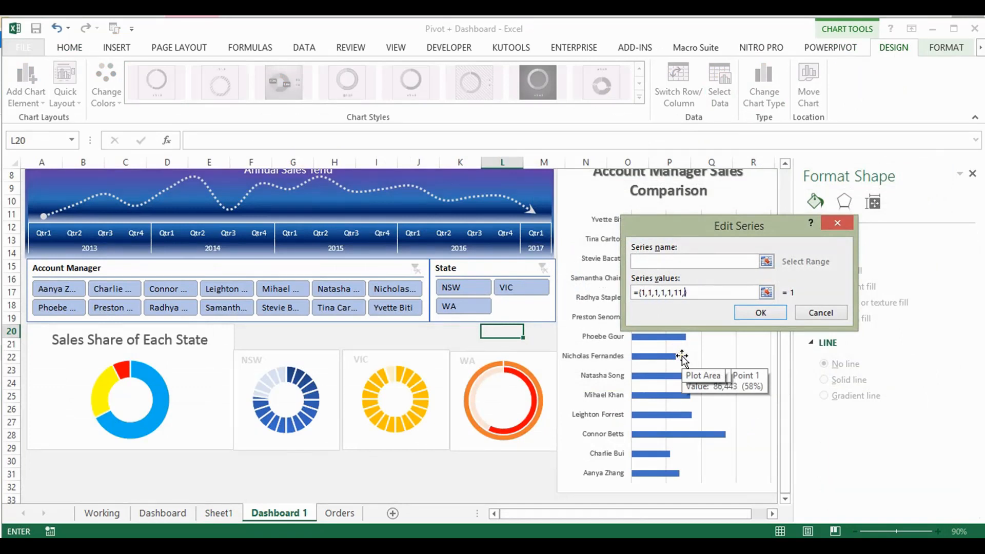
{"action": "type", "text": ",1,11,1,1,1,1"}
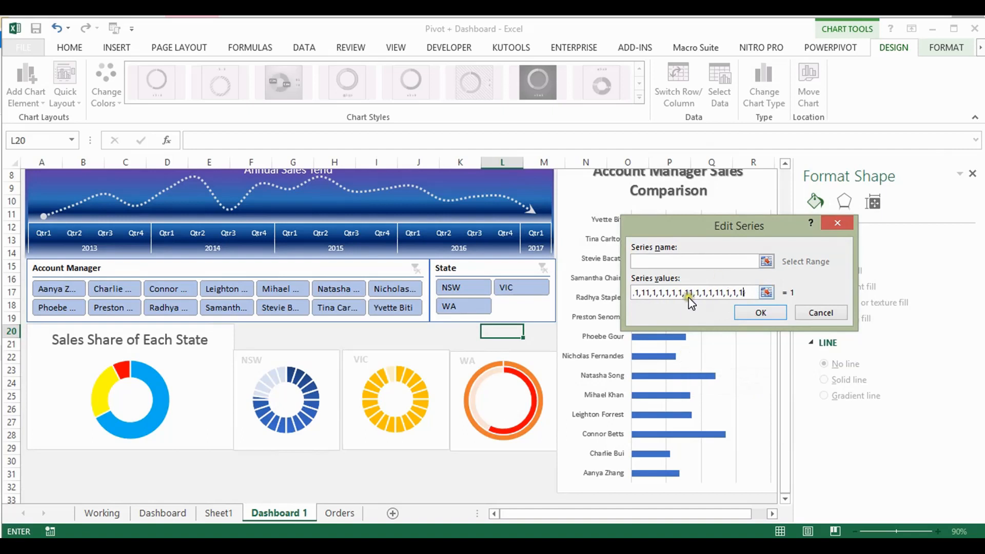
Separate the run-together 11 entries in the new series' values with commas and apply the series to the WA chart
{"action": "type", "text": ",1,1,1,1,"}
{"action": "left_click_drag", "start_coordinate": [641, 291], "coordinate": [632, 293]}
{"action": "left_click", "coordinate": [678, 293]}
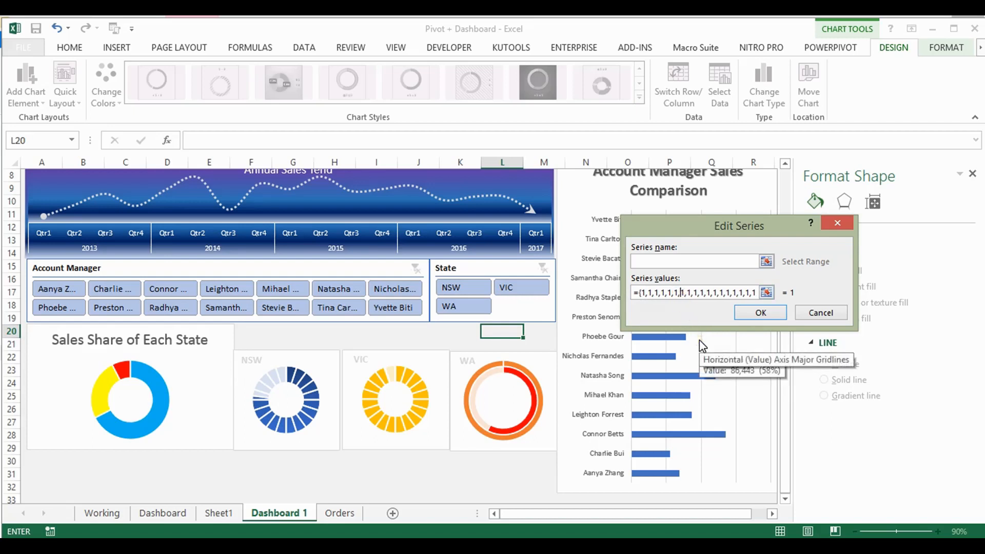
{"action": "left_click", "coordinate": [759, 312]}
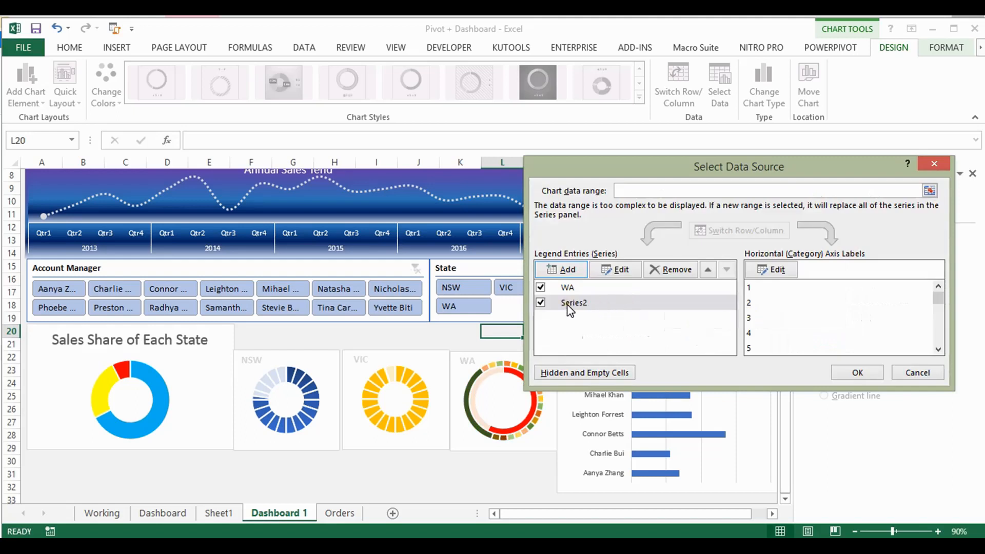
{"action": "left_click", "coordinate": [863, 373]}
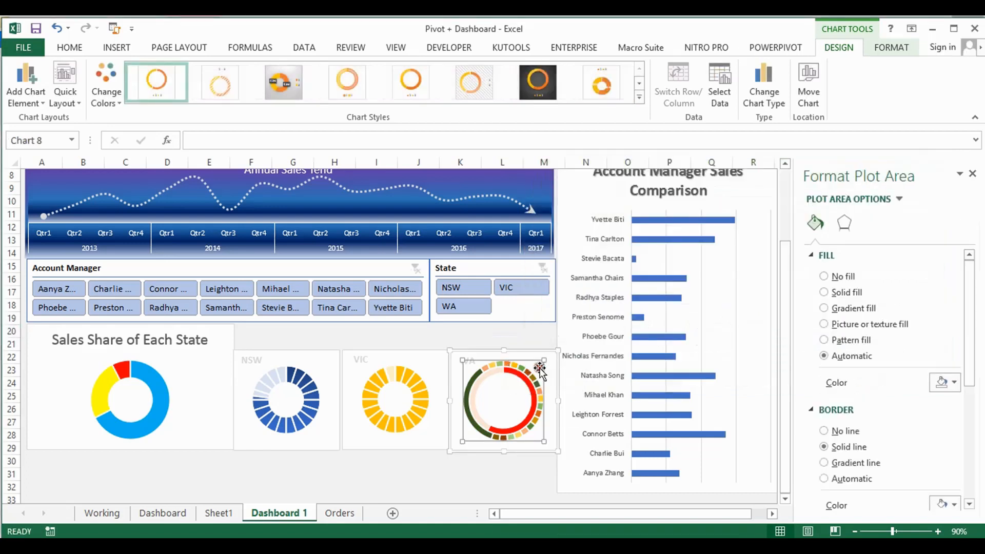
Set the fill of the newly added outer ring, Series 2, in the WA doughnut chart to No Fill
{"action": "left_click", "coordinate": [542, 333]}
{"action": "left_click", "coordinate": [529, 370]}
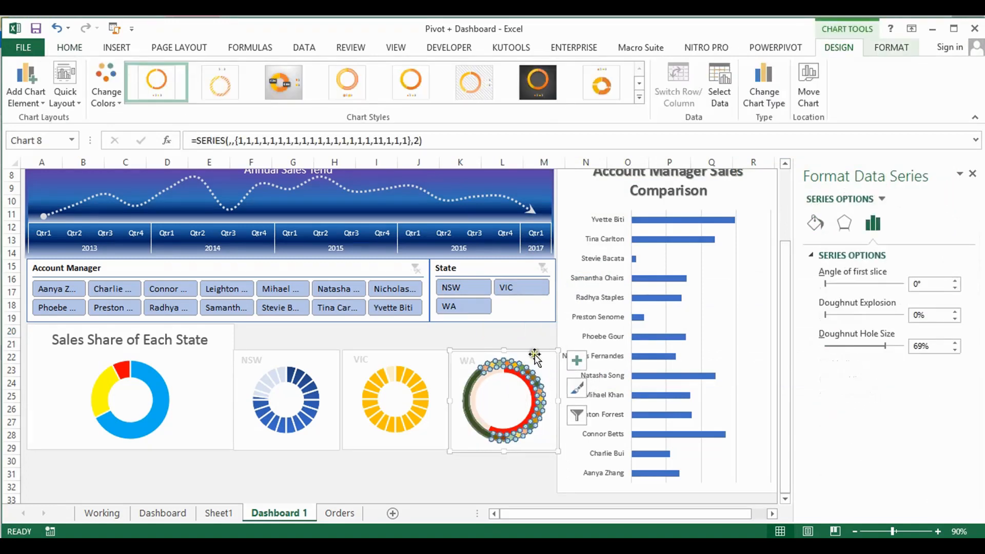
{"action": "left_click", "coordinate": [891, 47]}
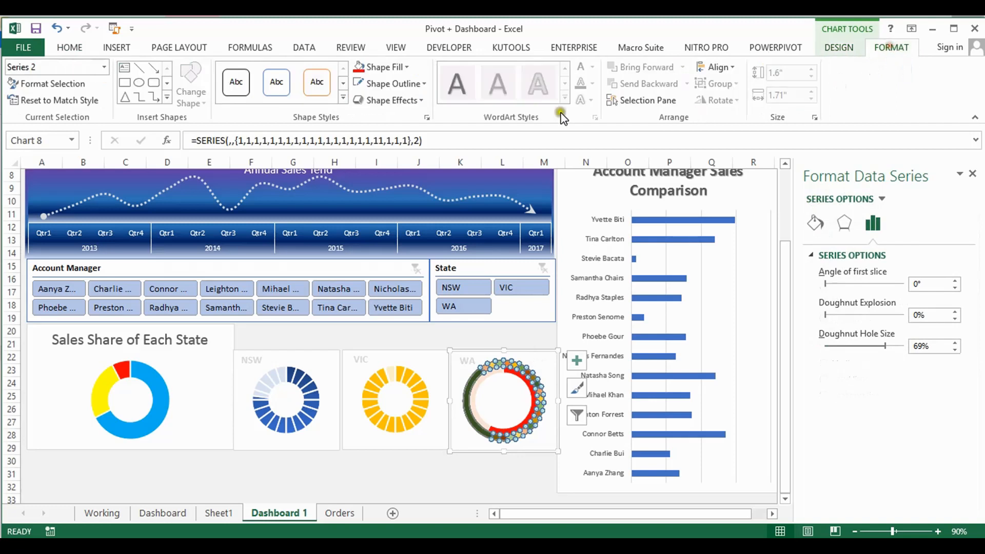
{"action": "left_click", "coordinate": [406, 67]}
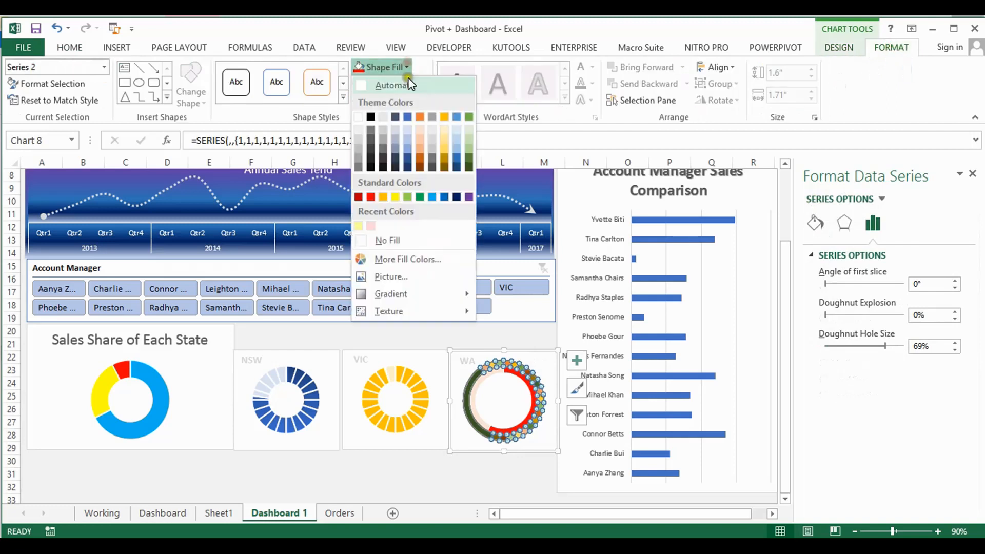
{"action": "left_click", "coordinate": [390, 238]}
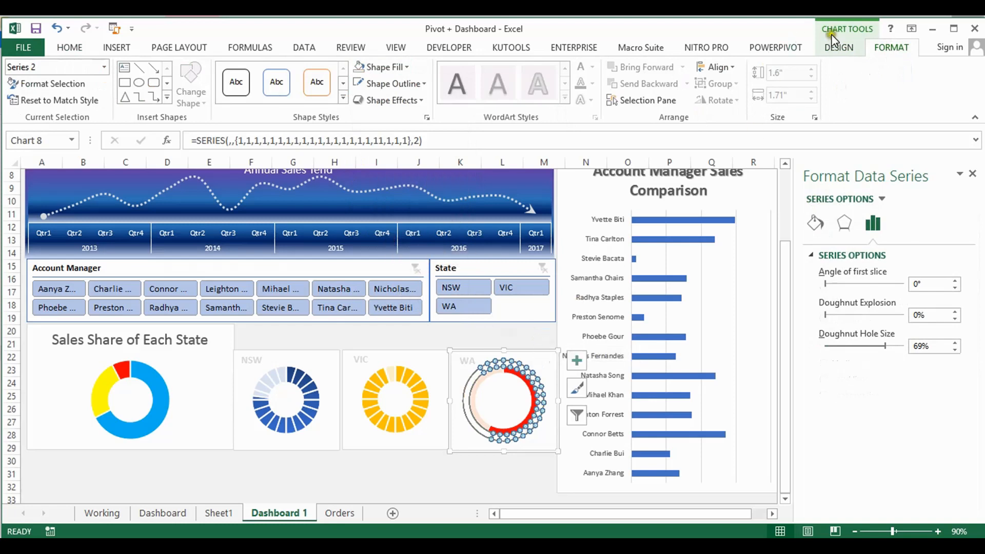
Plot Series2 of the WA chart on the secondary axis, keeping both series as doughnuts in the custom combination
{"action": "left_click", "coordinate": [853, 49]}
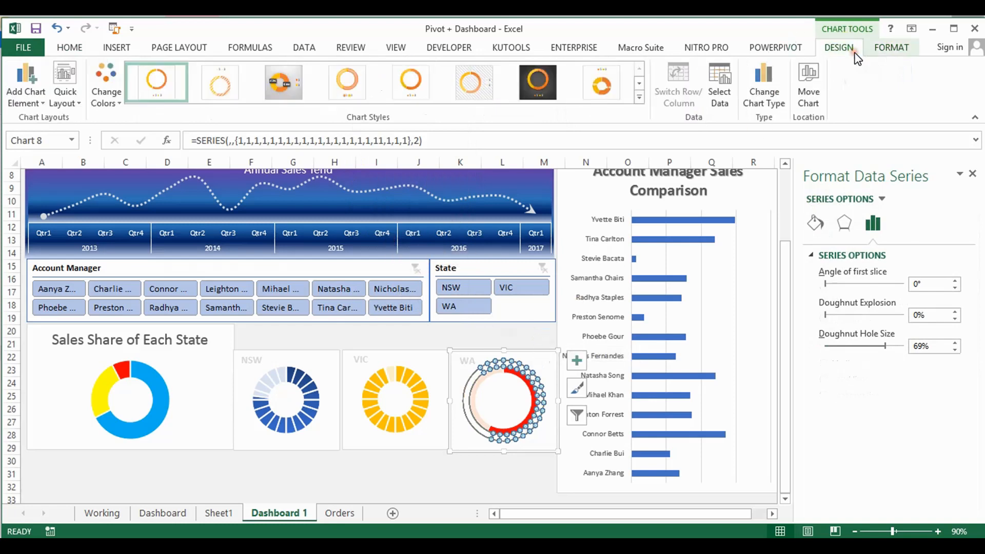
{"action": "left_click", "coordinate": [763, 79]}
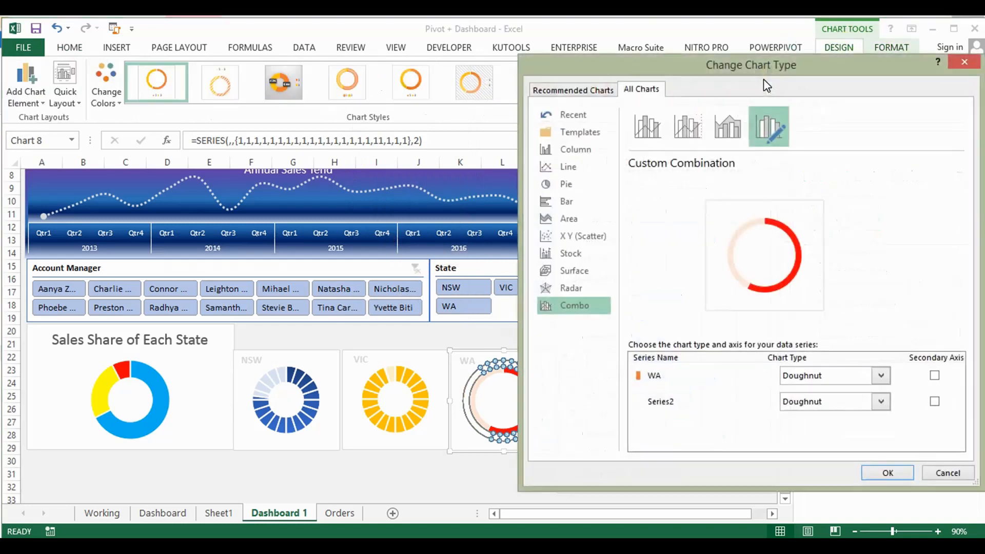
{"action": "left_click", "coordinate": [934, 401]}
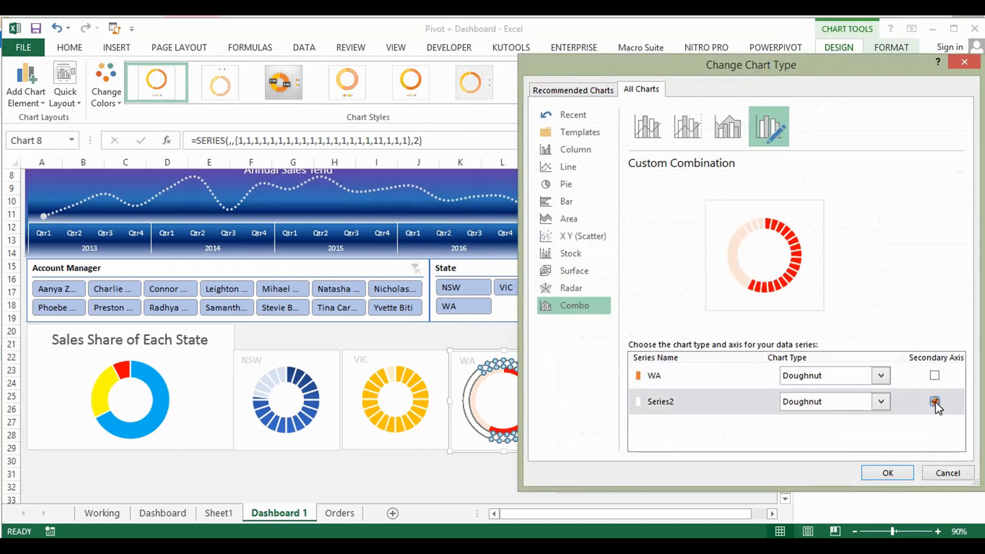
{"action": "left_click", "coordinate": [887, 473]}
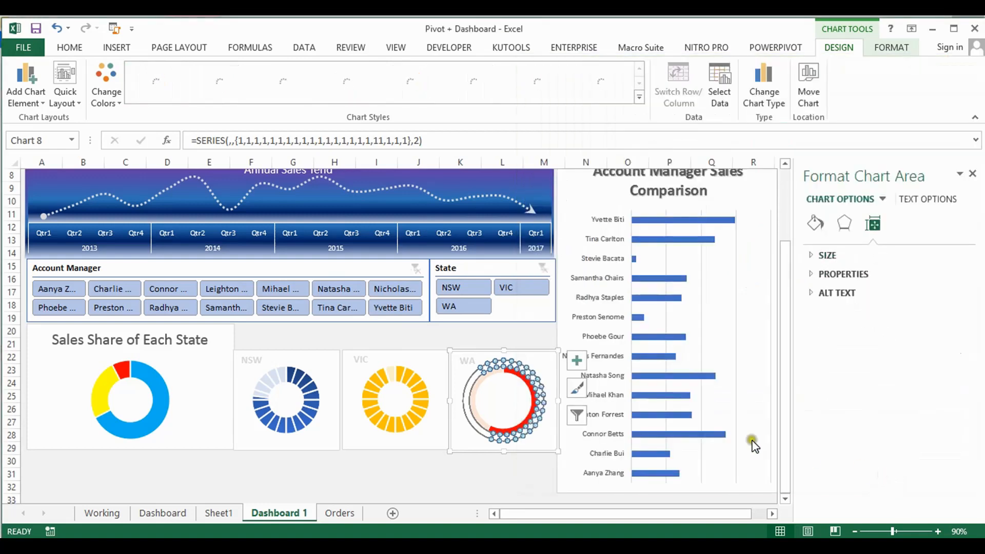
Examine the point entries and axis label range of Series2 in the WA chart's data source
{"action": "left_click", "coordinate": [497, 374]}
{"action": "left_click", "coordinate": [499, 389]}
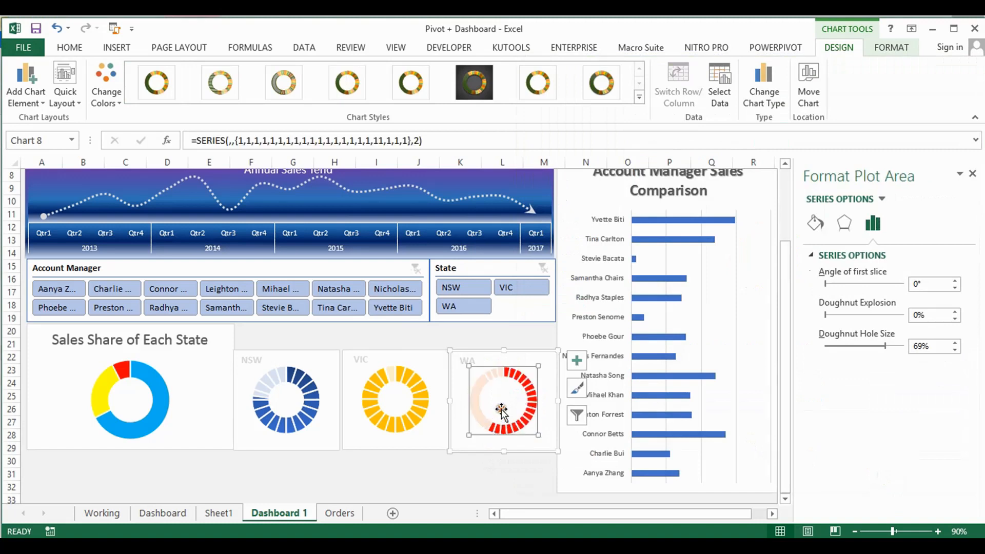
{"action": "left_click", "coordinate": [497, 375]}
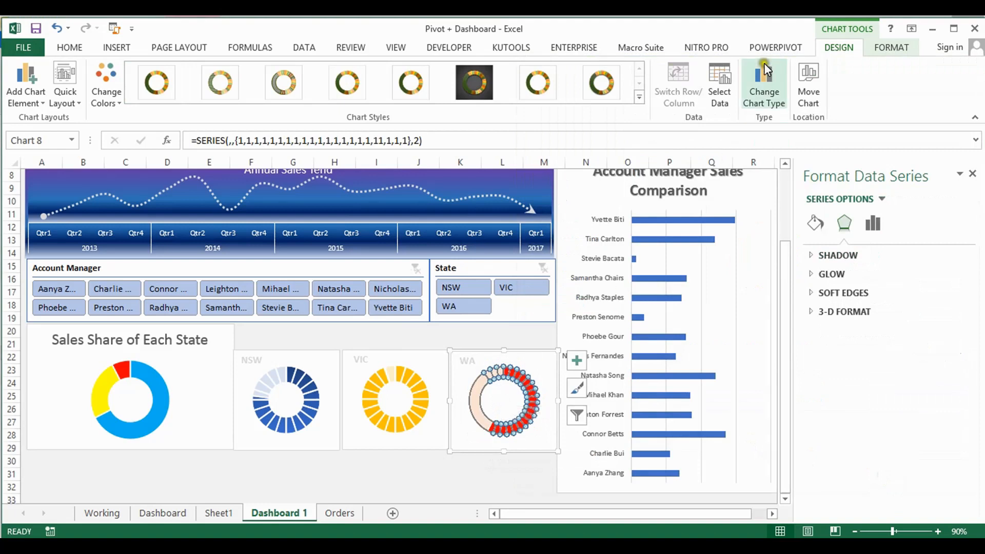
{"action": "left_click", "coordinate": [722, 78]}
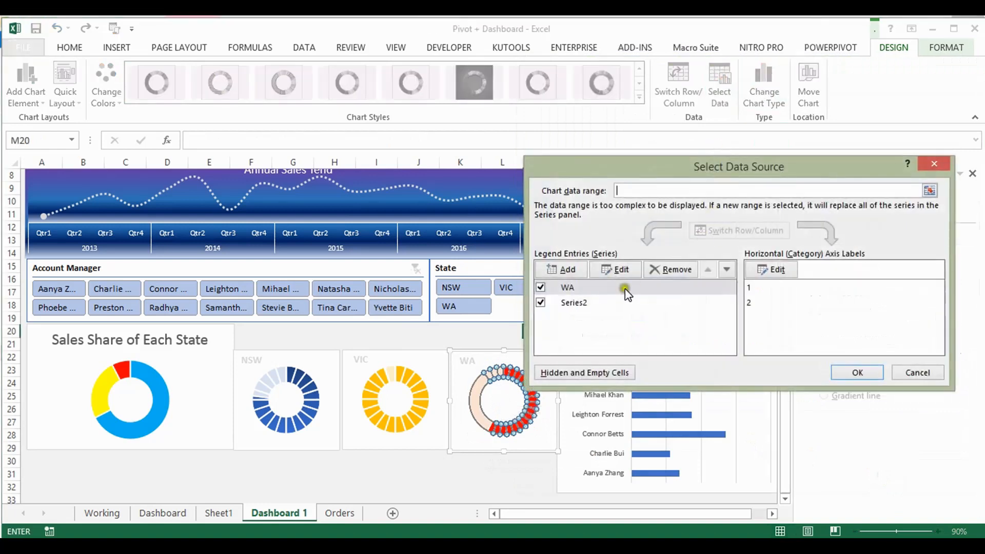
{"action": "left_click", "coordinate": [581, 303]}
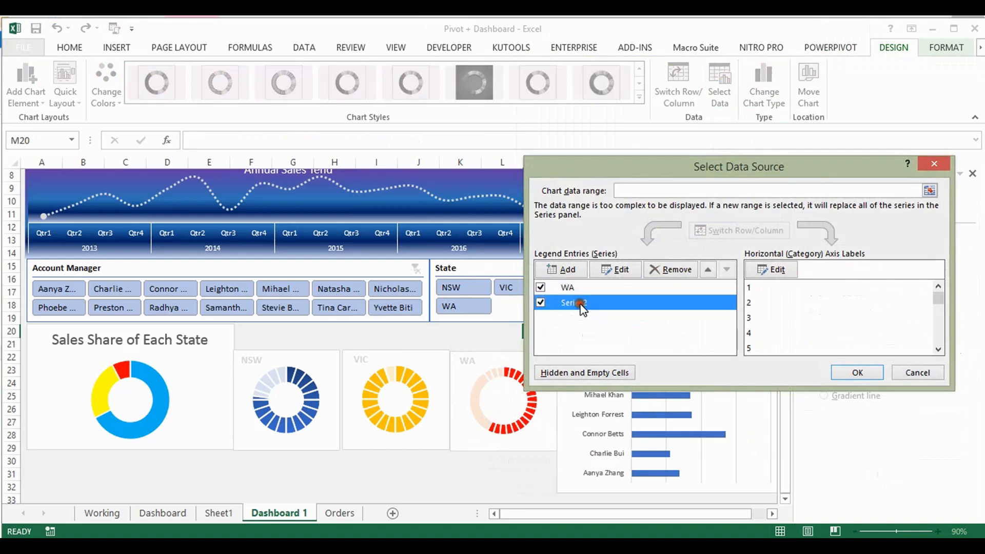
{"action": "scroll", "coordinate": [919, 323], "scroll_direction": "down", "scroll_amount": 5}
{"action": "left_click", "coordinate": [772, 349]}
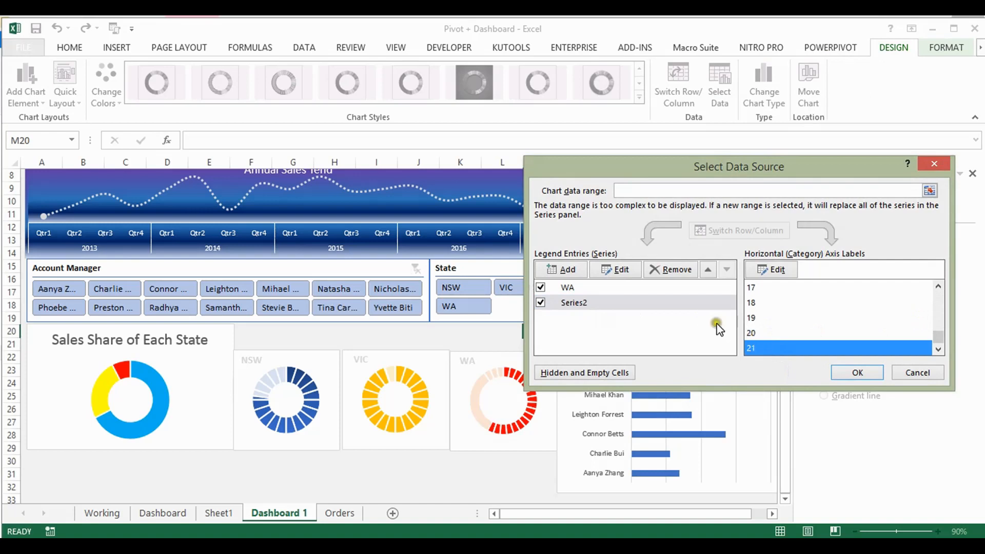
{"action": "left_click", "coordinate": [771, 269]}
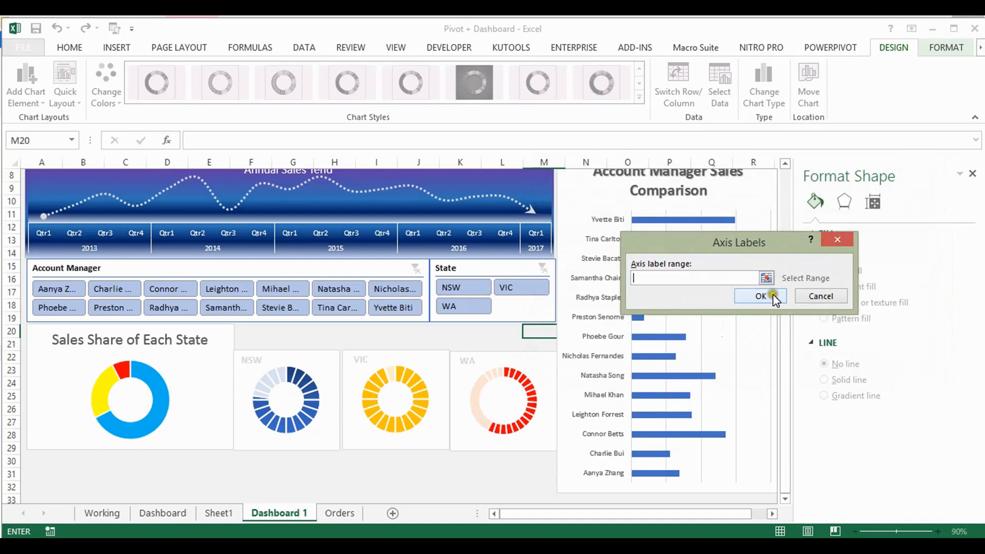
{"action": "left_click", "coordinate": [821, 297]}
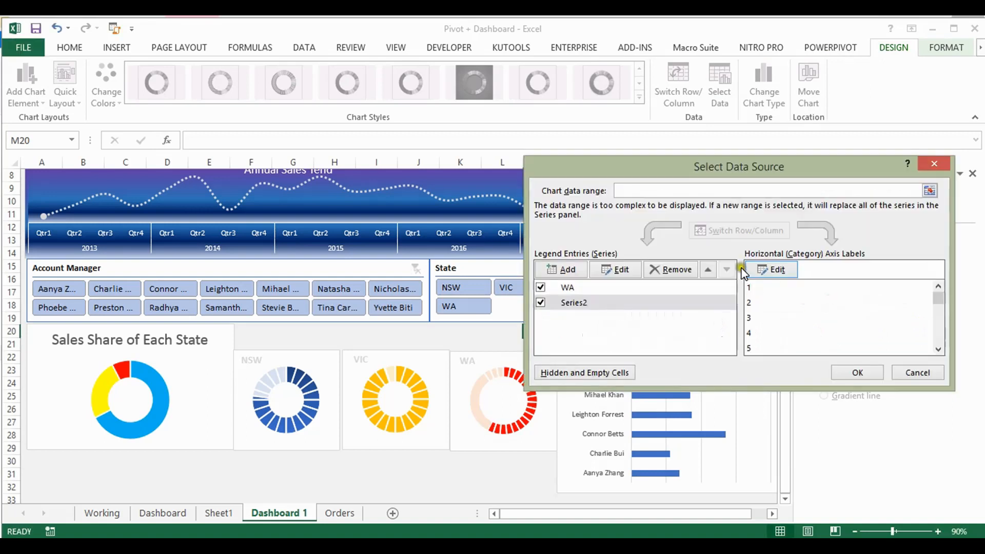
Edit the Series2 values so they consist of twenty single 1s without the 11, and apply the WA chart's data source
{"action": "left_click", "coordinate": [581, 304]}
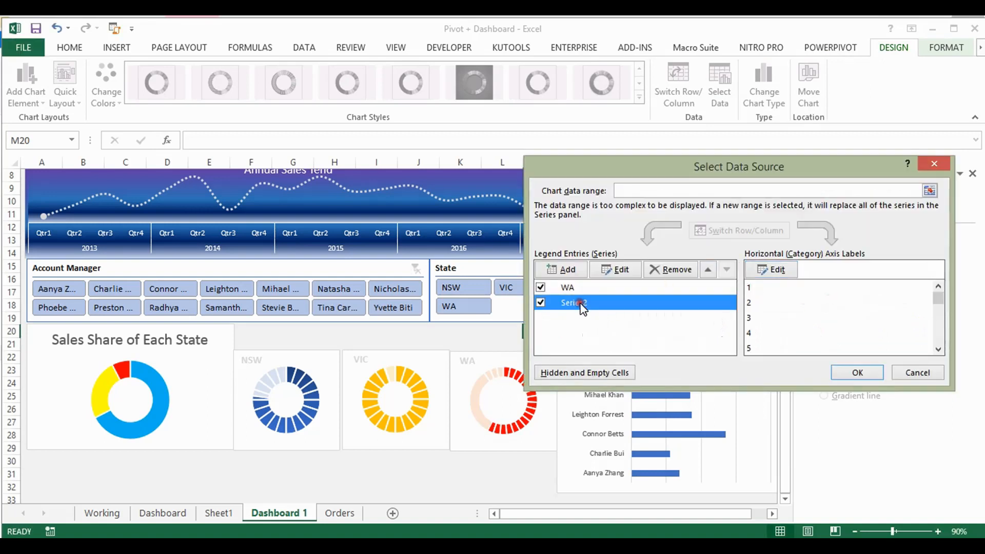
{"action": "left_click", "coordinate": [628, 271]}
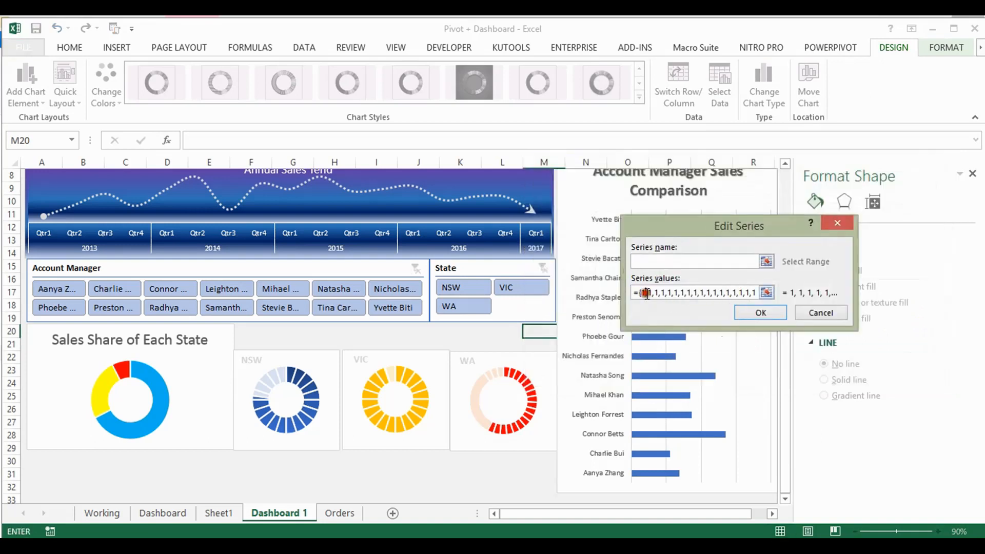
{"action": "key", "text": "Delete"}
{"action": "key", "text": "Delete"}
{"action": "left_click", "coordinate": [640, 300]}
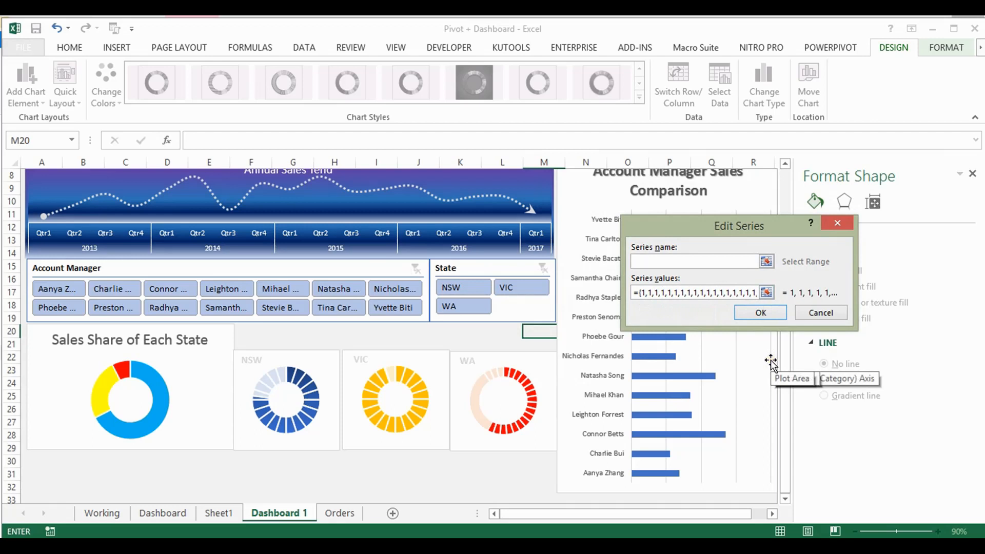
{"action": "left_click", "coordinate": [759, 314]}
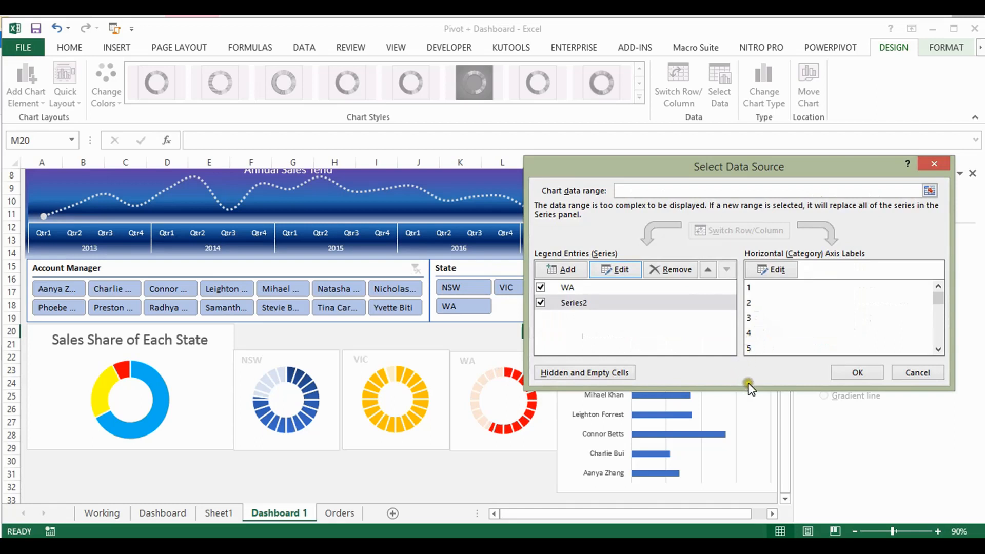
{"action": "left_click_drag", "start_coordinate": [940, 306], "coordinate": [945, 357]}
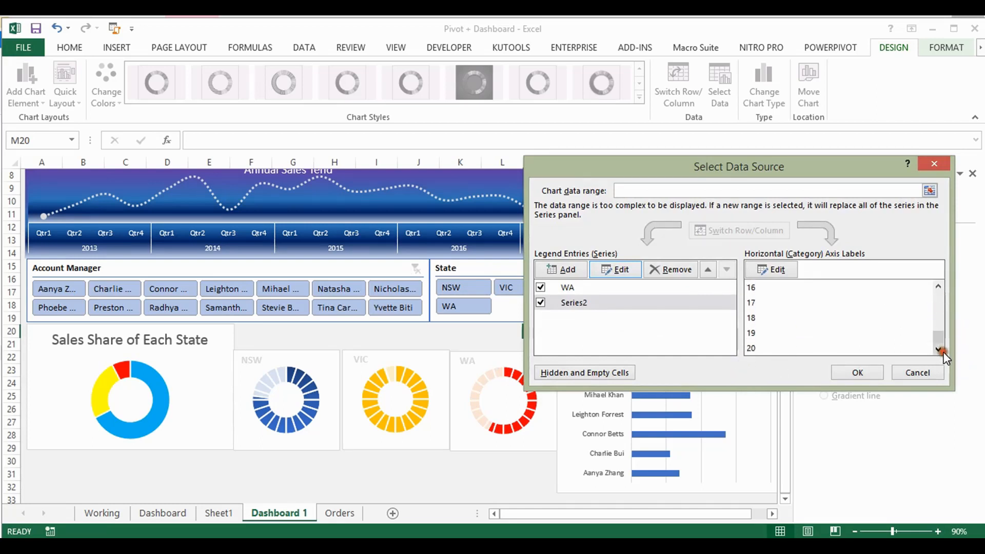
{"action": "left_click", "coordinate": [615, 269]}
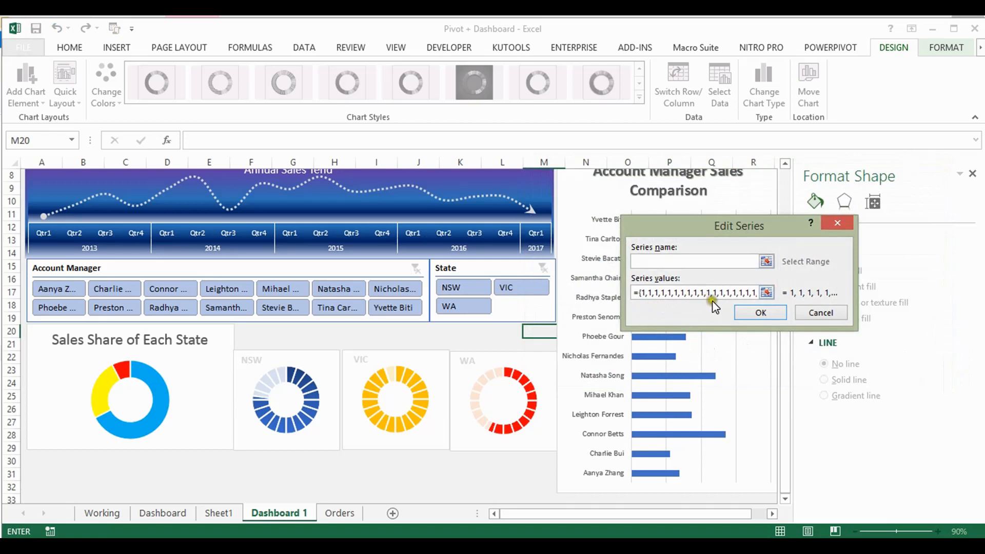
{"action": "left_click", "coordinate": [750, 294]}
{"action": "left_click_drag", "start_coordinate": [750, 291], "coordinate": [766, 292]}
{"action": "left_click", "coordinate": [750, 310]}
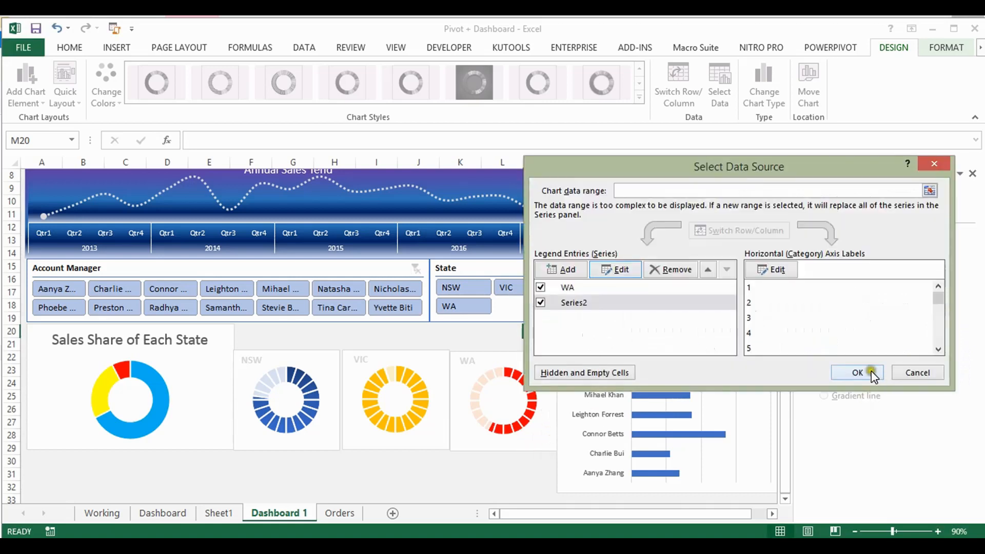
{"action": "left_click", "coordinate": [857, 372]}
Set the doughnut hole size of the segmented ring in the WA chart to 50%
{"action": "left_click", "coordinate": [495, 424]}
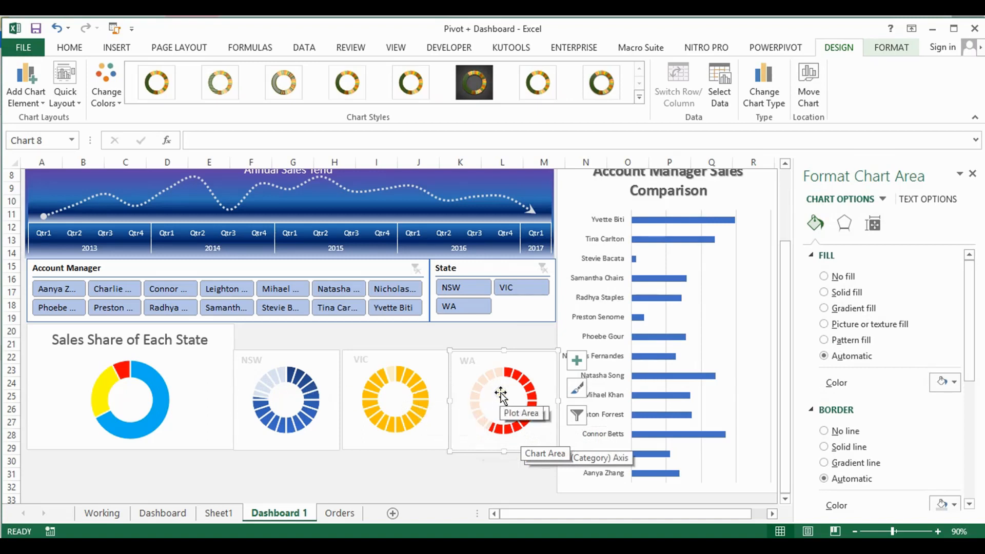
{"action": "left_click", "coordinate": [416, 389]}
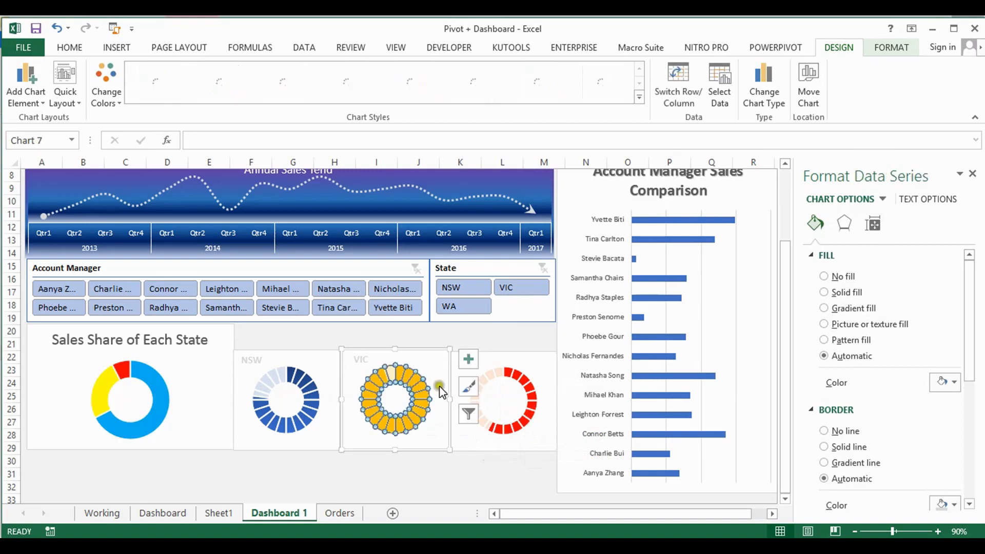
{"action": "left_click", "coordinate": [519, 383]}
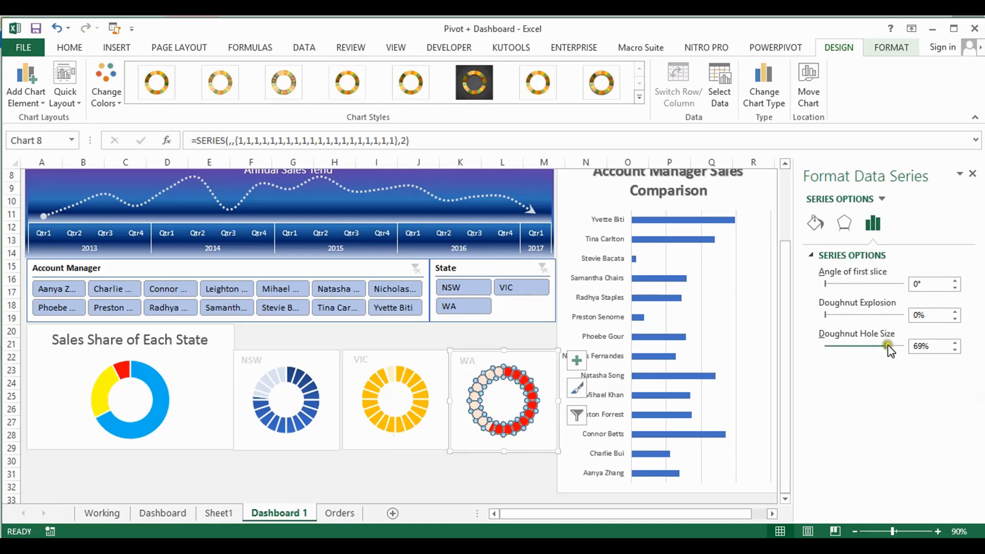
{"action": "left_click", "coordinate": [920, 347]}
{"action": "double_click", "coordinate": [921, 347]}
{"action": "type", "text": "50"}
{"action": "key", "text": "Return"}
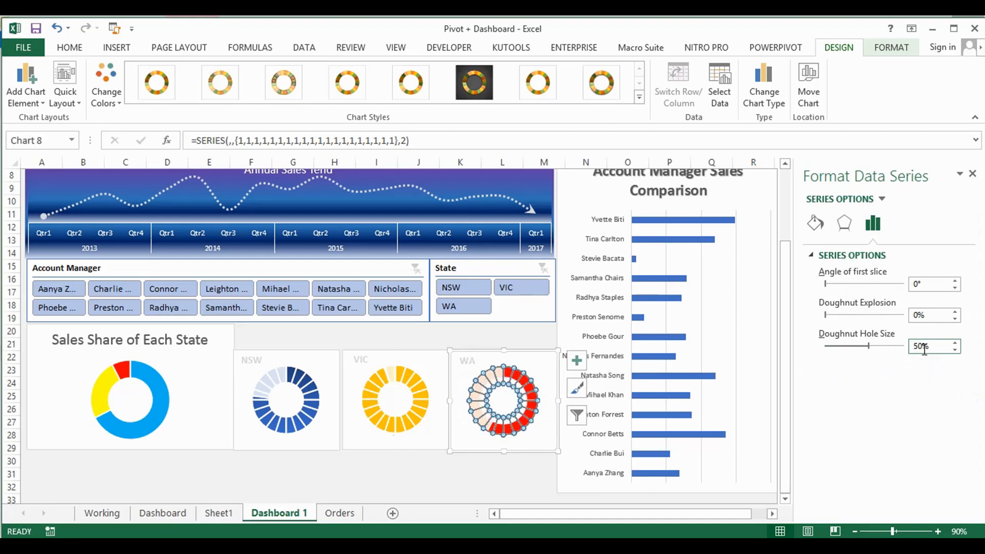
Try applying a doughnut explosion to the segmented ring of the WA chart
{"action": "left_click", "coordinate": [461, 472]}
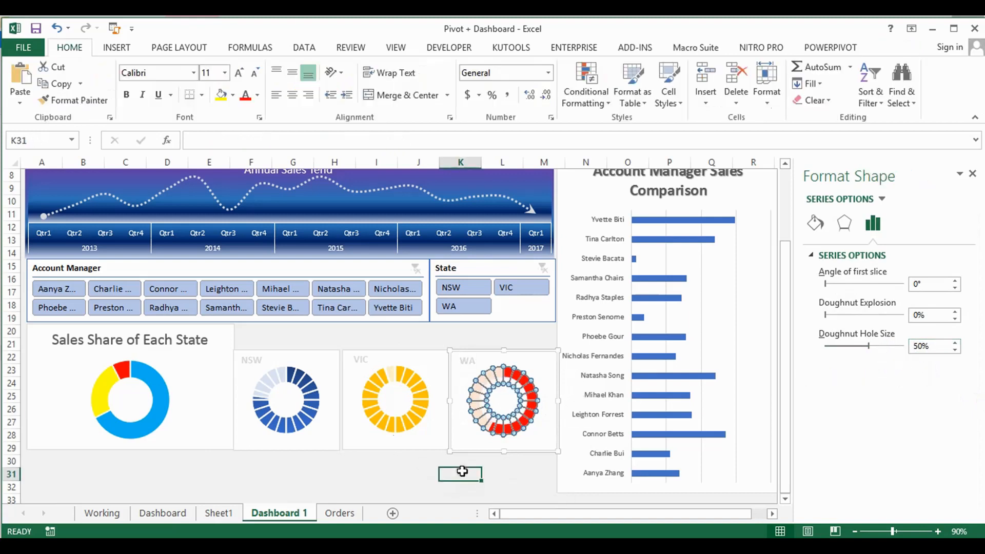
{"action": "left_click", "coordinate": [496, 376]}
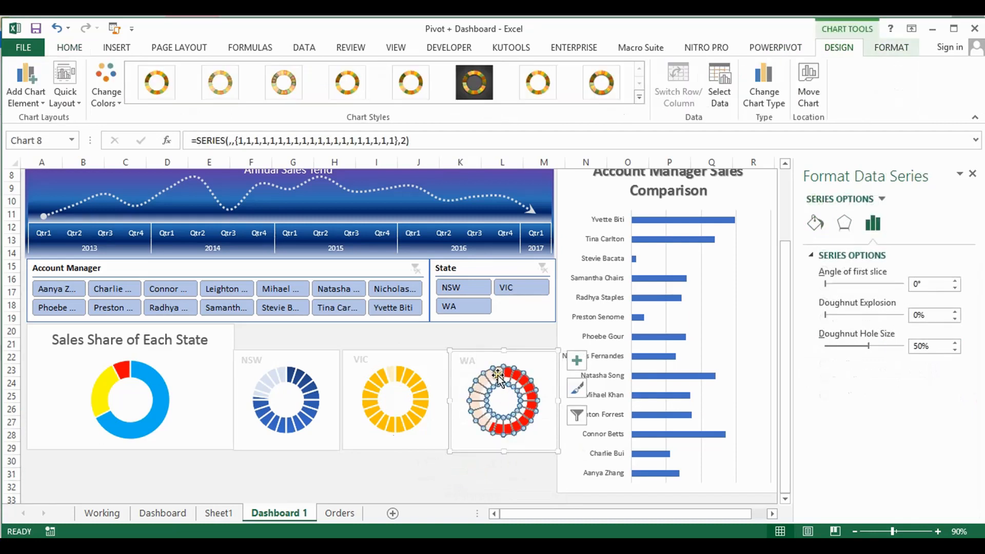
{"action": "left_click", "coordinate": [496, 376]}
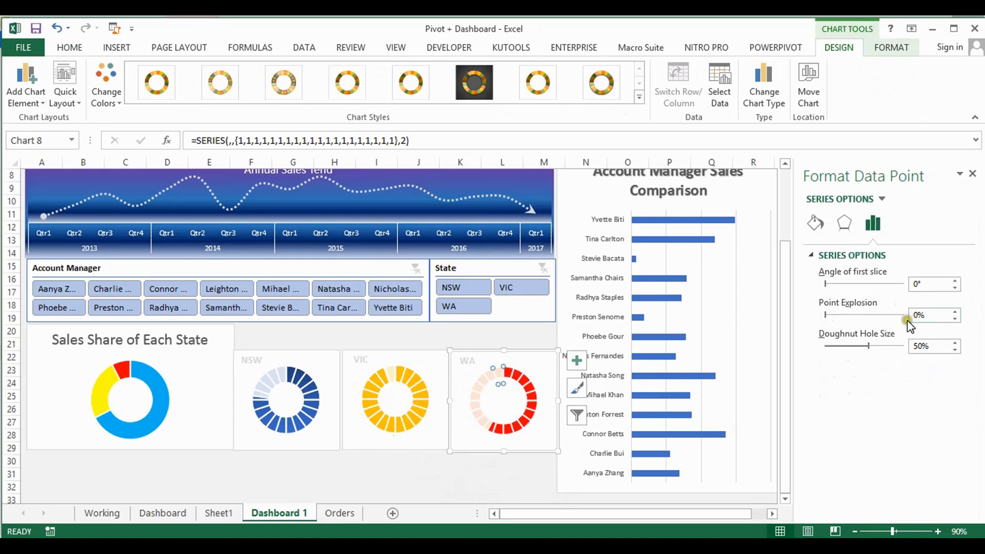
{"action": "left_click", "coordinate": [506, 373]}
{"action": "left_click", "coordinate": [518, 359]}
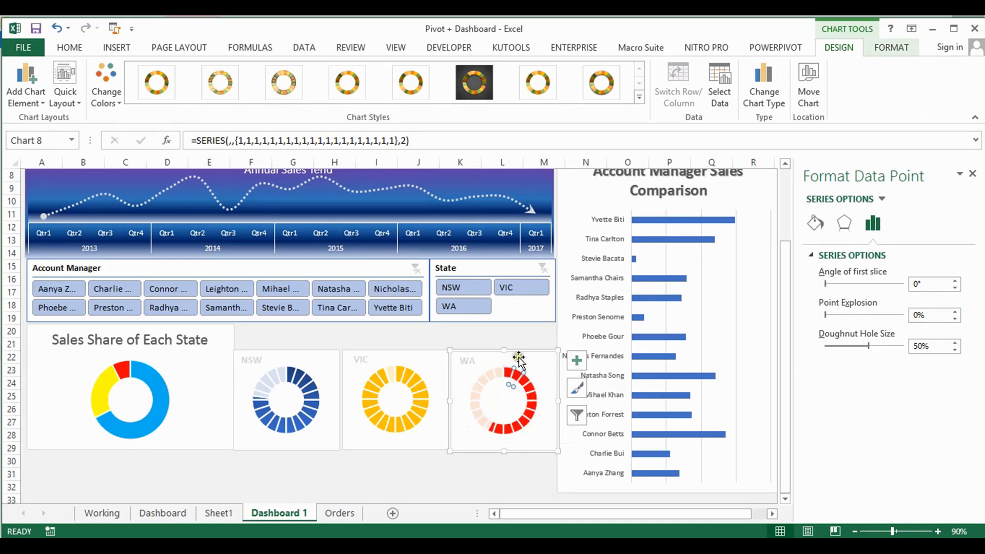
{"action": "left_click", "coordinate": [514, 378]}
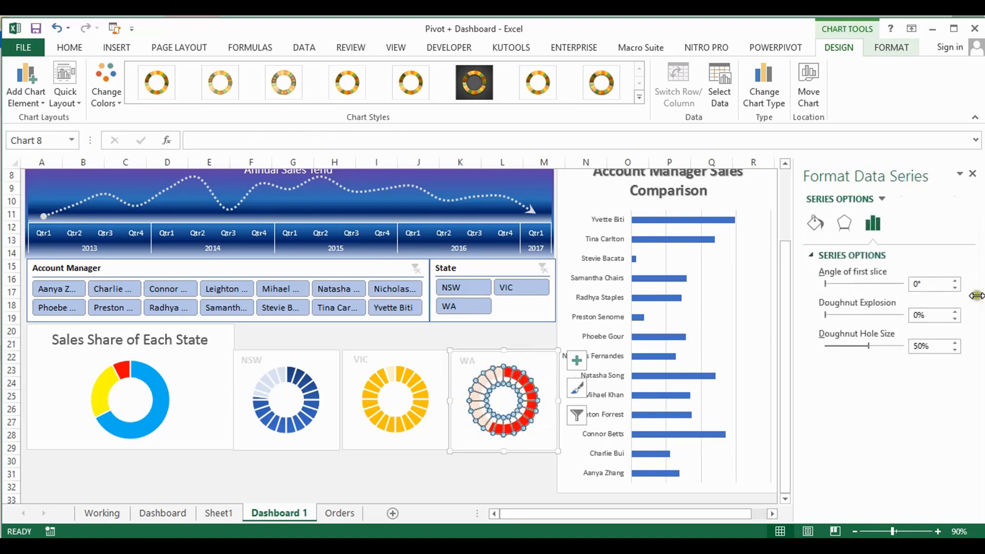
{"action": "left_click", "coordinate": [911, 315]}
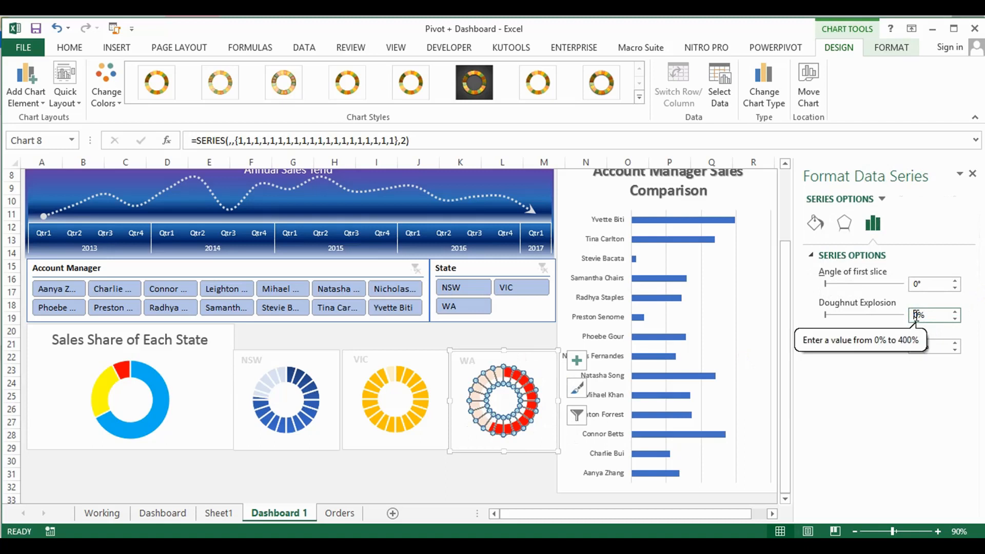
{"action": "type", "text": "1"}
{"action": "key", "text": "Return"}
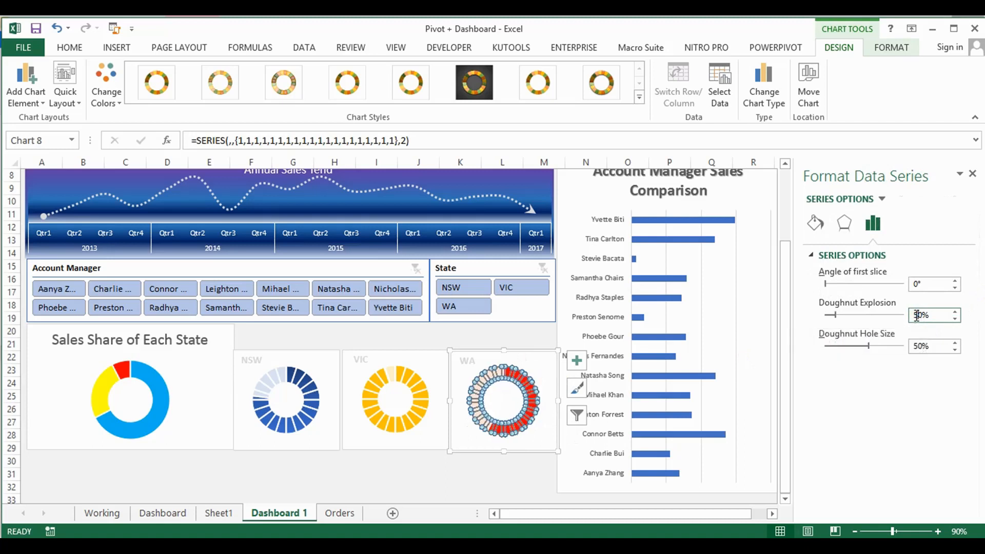
{"action": "left_click", "coordinate": [492, 473]}
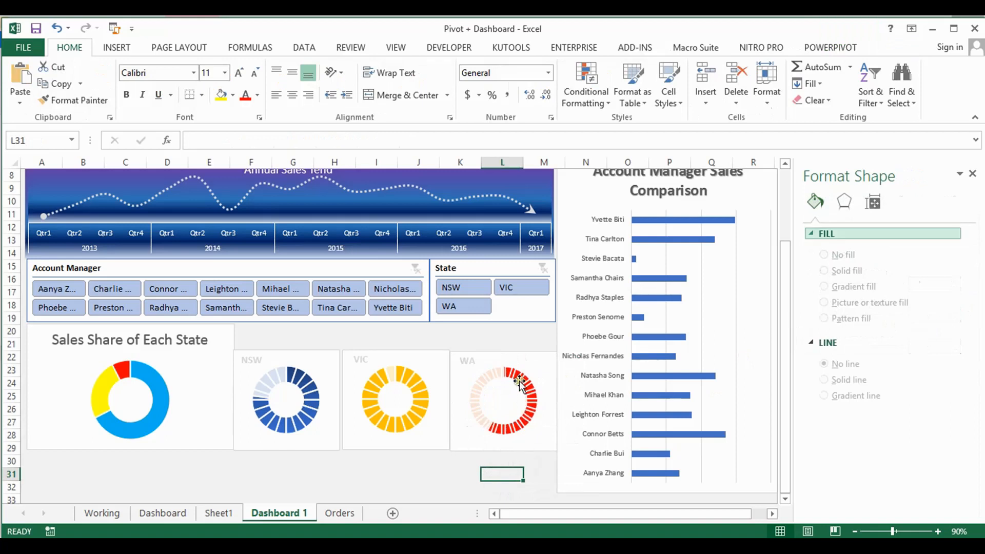
{"action": "mouse_move", "coordinate": [521, 380]}
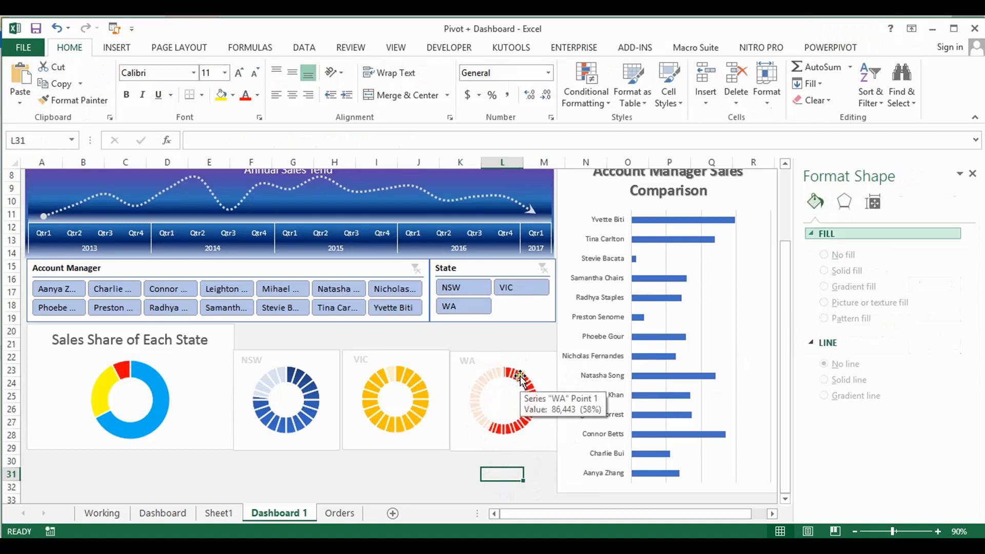
{"action": "left_click", "coordinate": [535, 341]}
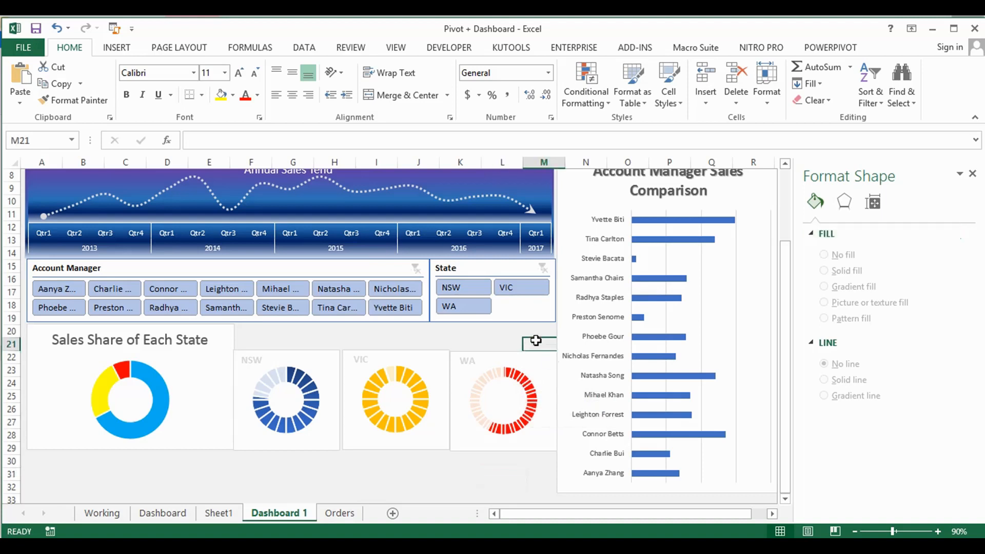
Set the doughnut hole size of the "WA" series in the WA chart to 50%
{"action": "left_click", "coordinate": [529, 380]}
{"action": "left_click", "coordinate": [872, 203]}
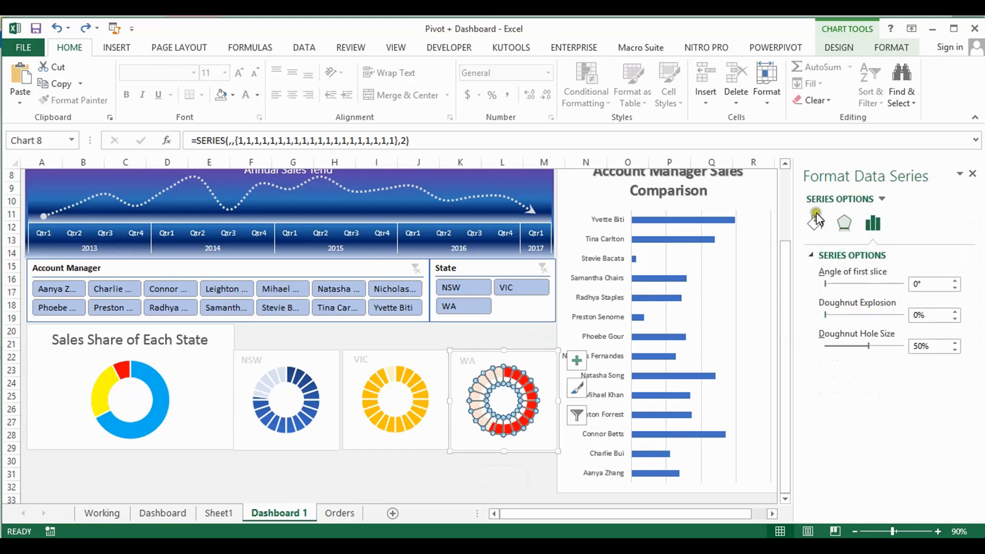
{"action": "left_click", "coordinate": [881, 199]}
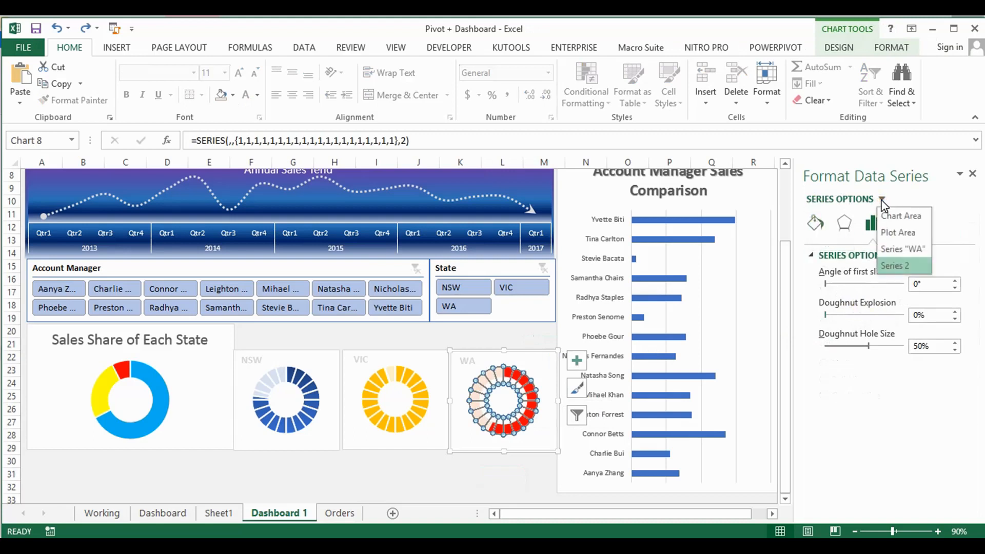
{"action": "left_click", "coordinate": [896, 252]}
{"action": "left_click", "coordinate": [919, 347]}
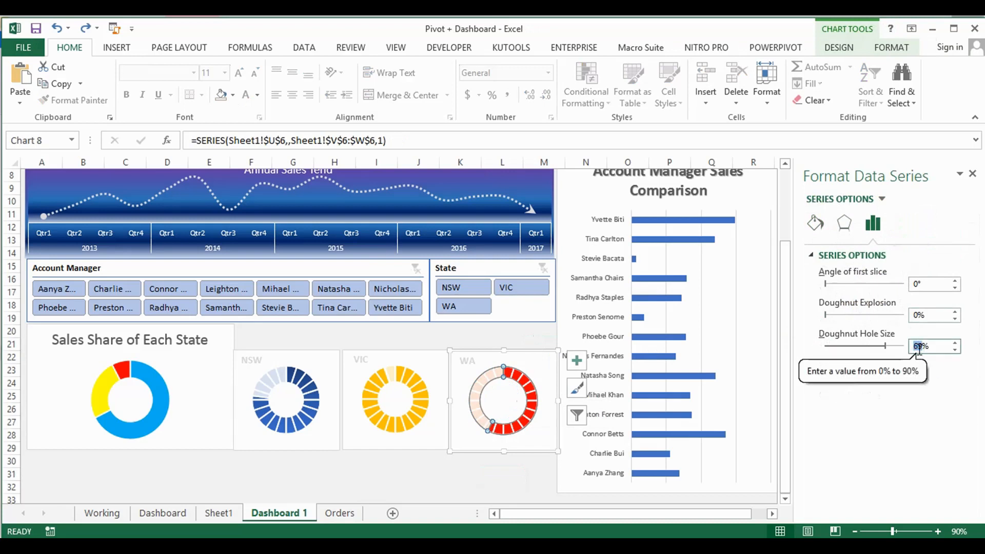
{"action": "type", "text": "50"}
{"action": "key", "text": "Return"}
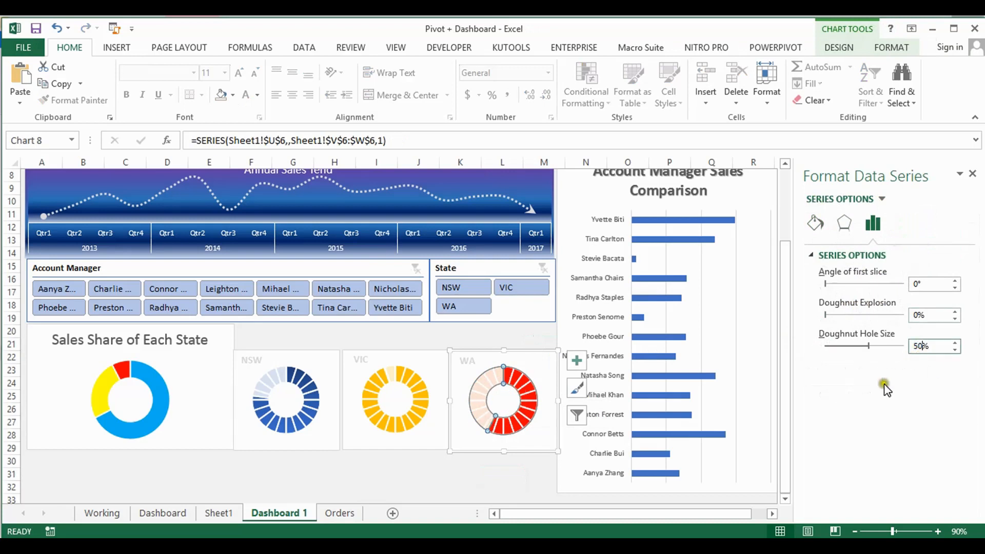
{"action": "left_click", "coordinate": [519, 473]}
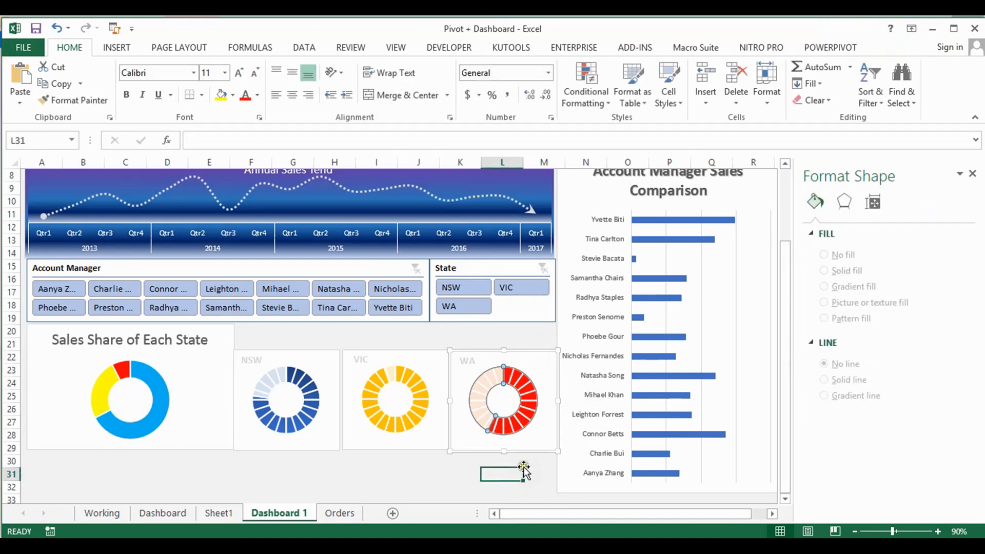
Examine the percentage text box inside the NSW doughnut on the finished Dashboard sheet and the cell it links to
{"action": "left_click", "coordinate": [162, 514]}
{"action": "left_click", "coordinate": [374, 435]}
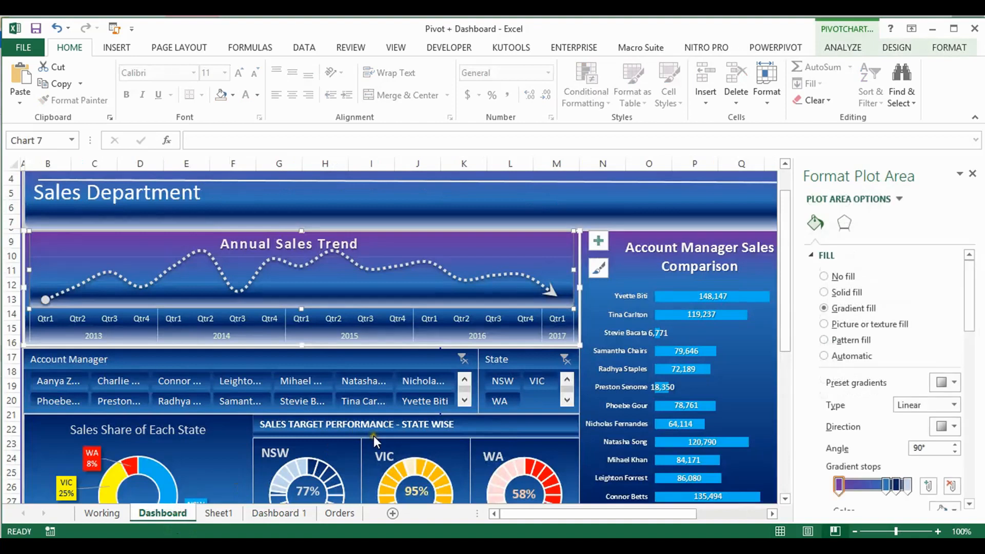
{"action": "scroll", "coordinate": [372, 453], "scroll_direction": "down", "scroll_amount": 4}
{"action": "left_click", "coordinate": [312, 371]}
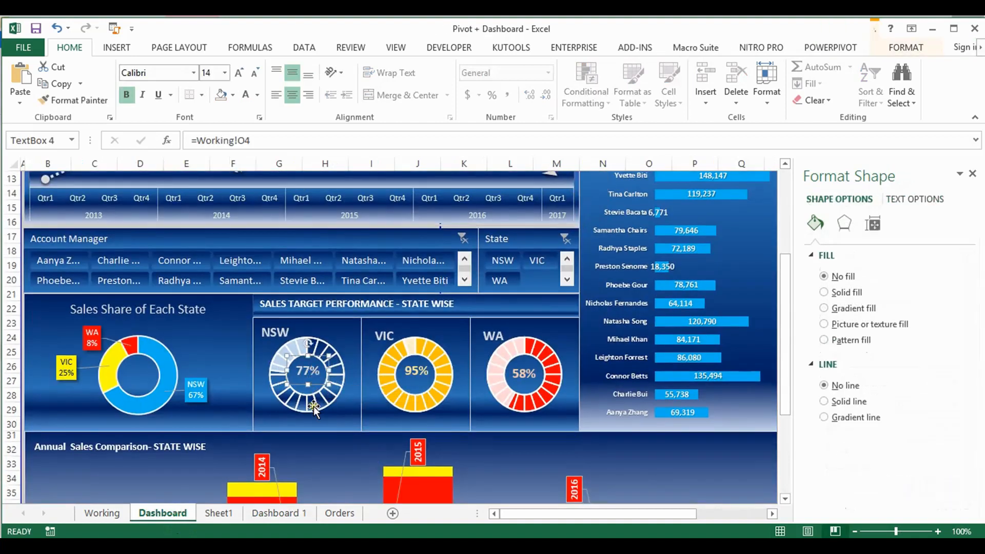
{"action": "mouse_move", "coordinate": [327, 545]}
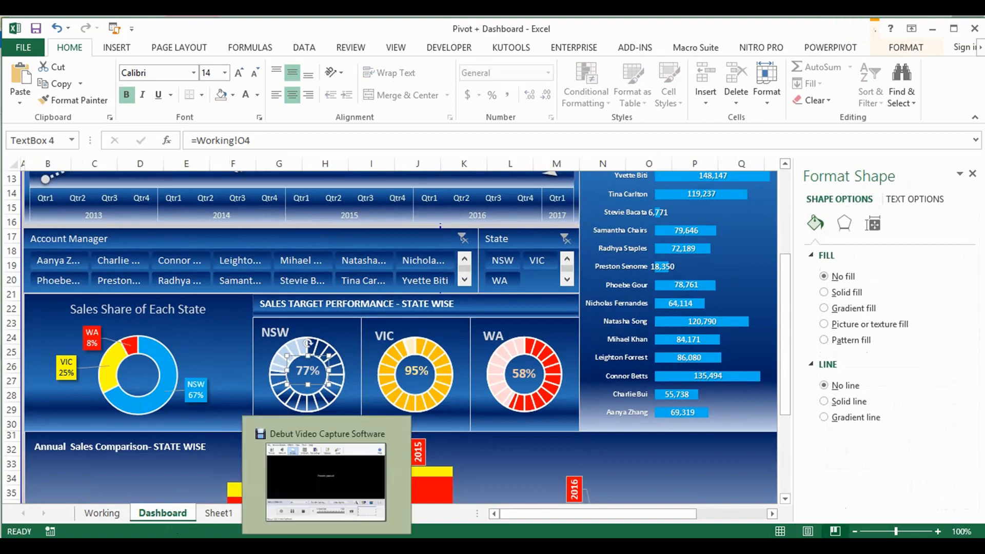
On Sheet1, enter the formula =V4/X4 in Y4 to calculate NSW's total sales as a share of its target sales
{"action": "left_click", "coordinate": [220, 514]}
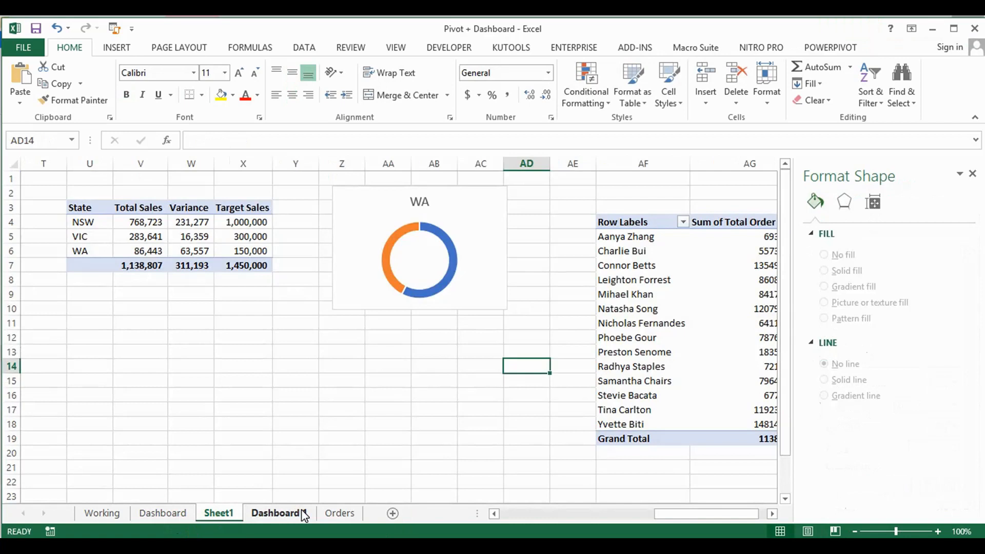
{"action": "left_click", "coordinate": [235, 530]}
{"action": "left_click", "coordinate": [293, 222]}
{"action": "type", "text": "="}
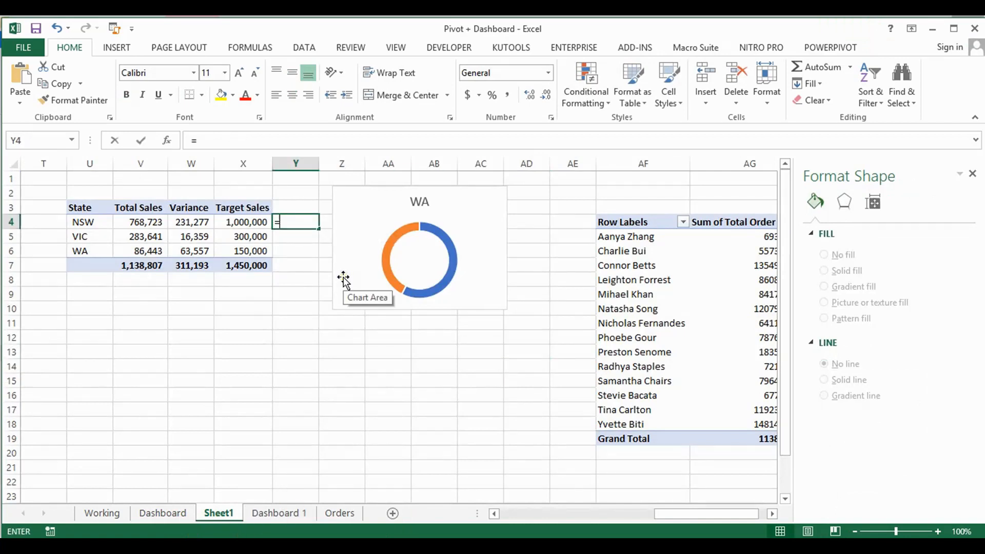
{"action": "key", "text": "Left"}
{"action": "key", "text": "Left"}
{"action": "key", "text": "Left"}
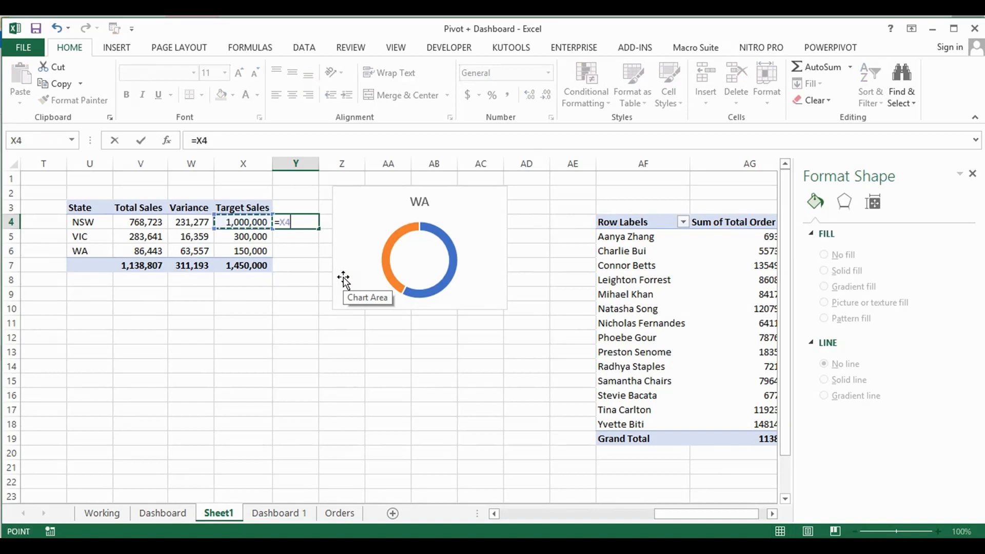
{"action": "type", "text": "/"}
{"action": "key", "text": "Left"}
{"action": "key", "text": "Return"}
Fill the Y4 formula down through Y6 and format Y4:Y6 as percentages
{"action": "key", "text": "Up"}
{"action": "key", "text": "shift+Down"}
{"action": "key", "text": "shift+Down"}
{"action": "key", "text": "ctrl+d"}
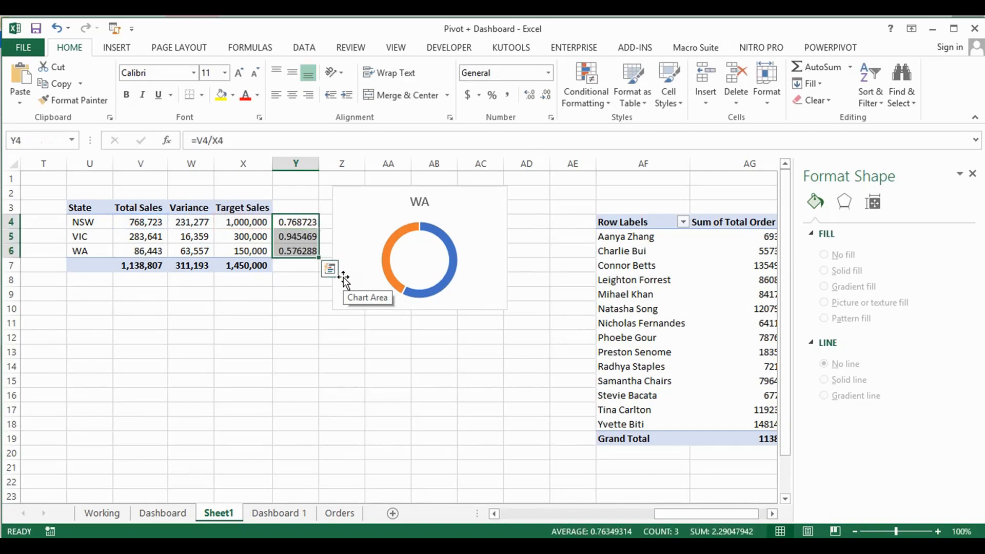
{"action": "left_click", "coordinate": [492, 95]}
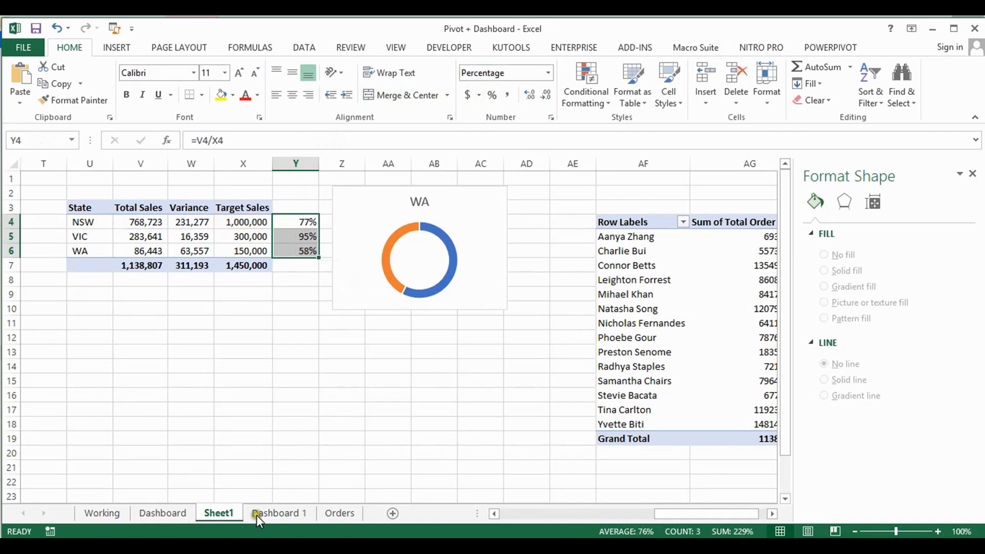
On Dashboard 1, draw a small text box inside the hole of the NSW doughnut
{"action": "left_click", "coordinate": [286, 513]}
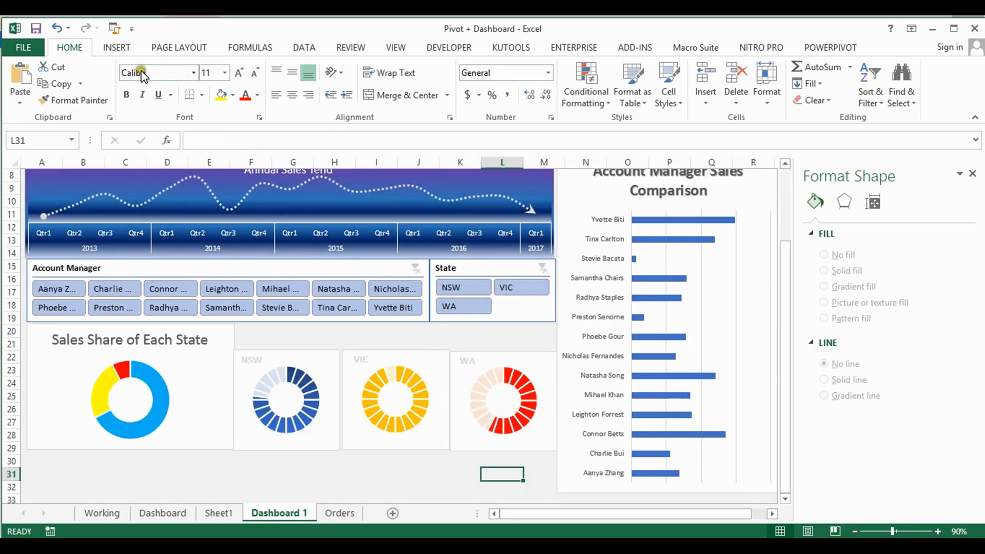
{"action": "left_click", "coordinate": [109, 49]}
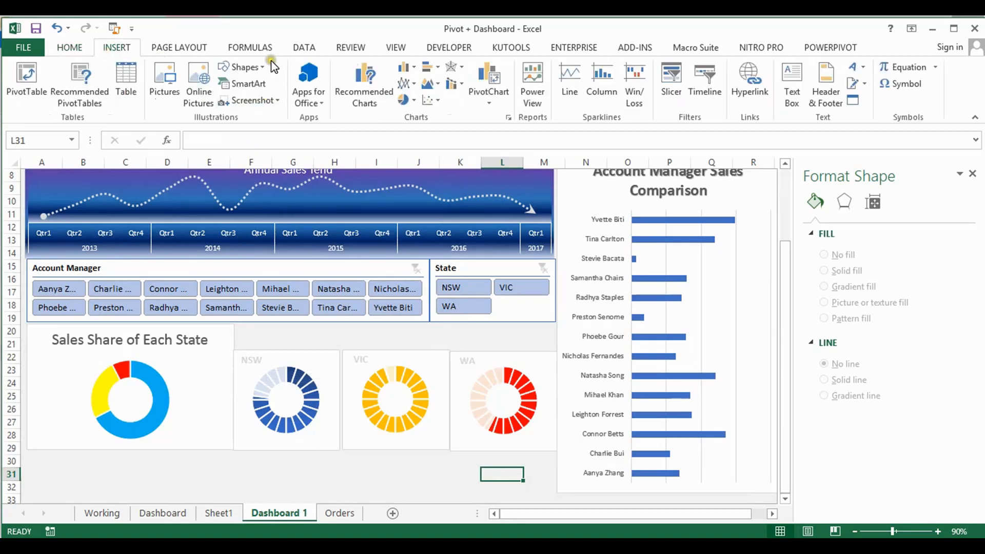
{"action": "left_click", "coordinate": [241, 67]}
{"action": "left_click", "coordinate": [229, 102]}
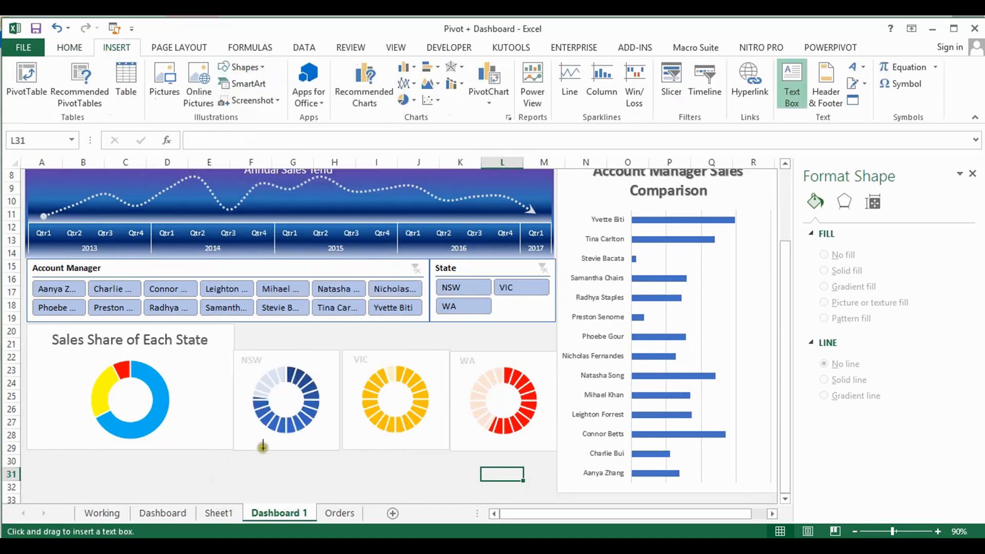
{"action": "left_click_drag", "start_coordinate": [273, 389], "coordinate": [301, 407]}
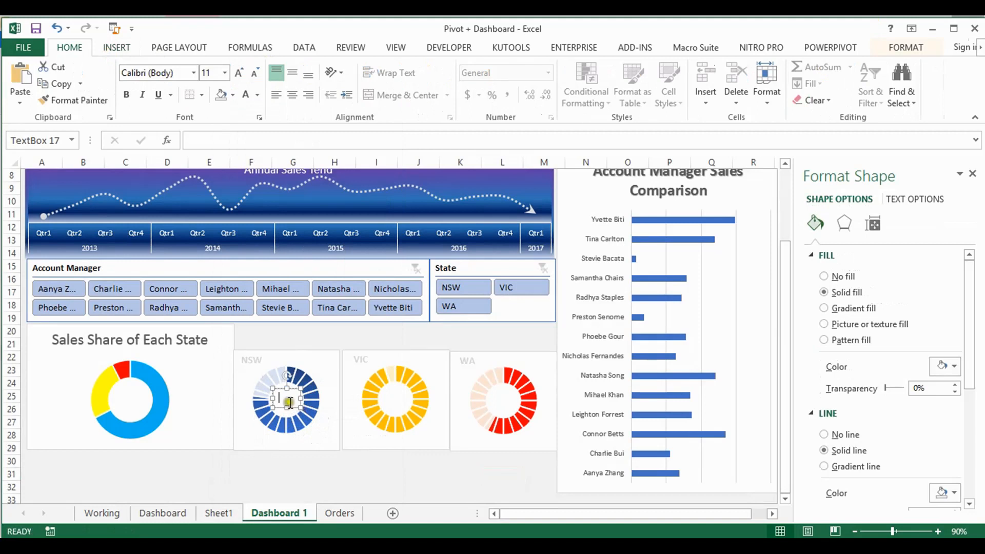
Link the text box in the NSW doughnut to the NSW percentage with the formula =Sheet1!Y4
{"action": "left_click", "coordinate": [248, 142]}
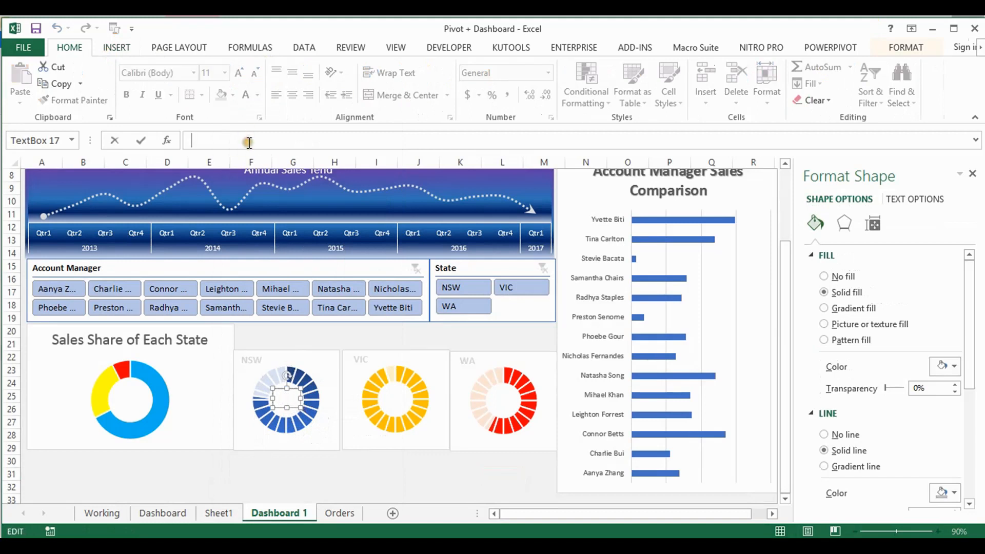
{"action": "type", "text": "="}
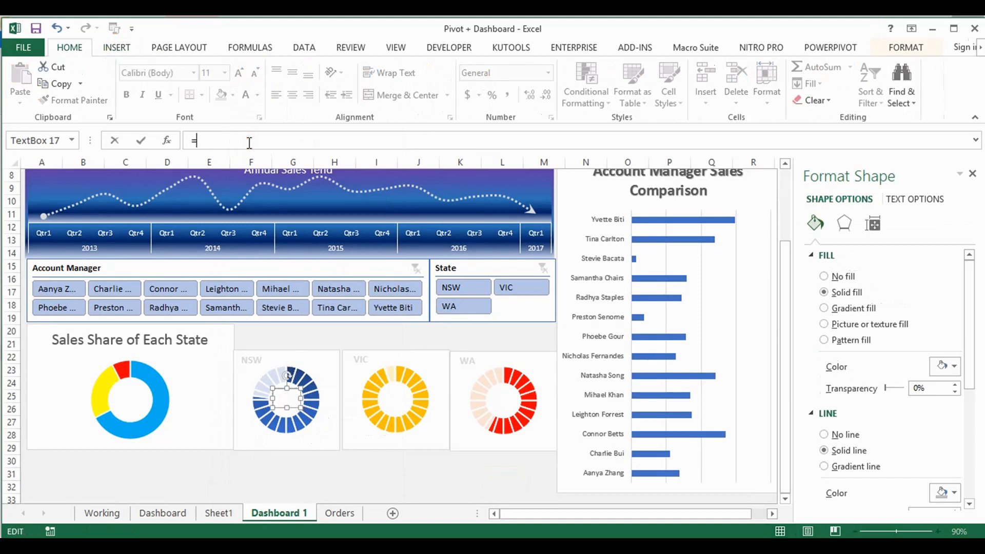
{"action": "left_click", "coordinate": [219, 513]}
{"action": "left_click", "coordinate": [289, 225]}
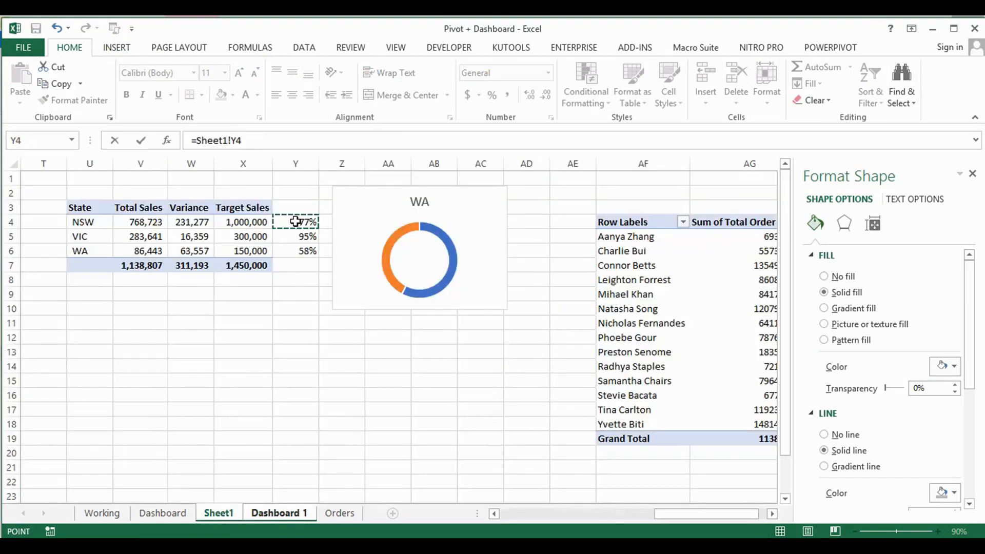
{"action": "key", "text": "Return"}
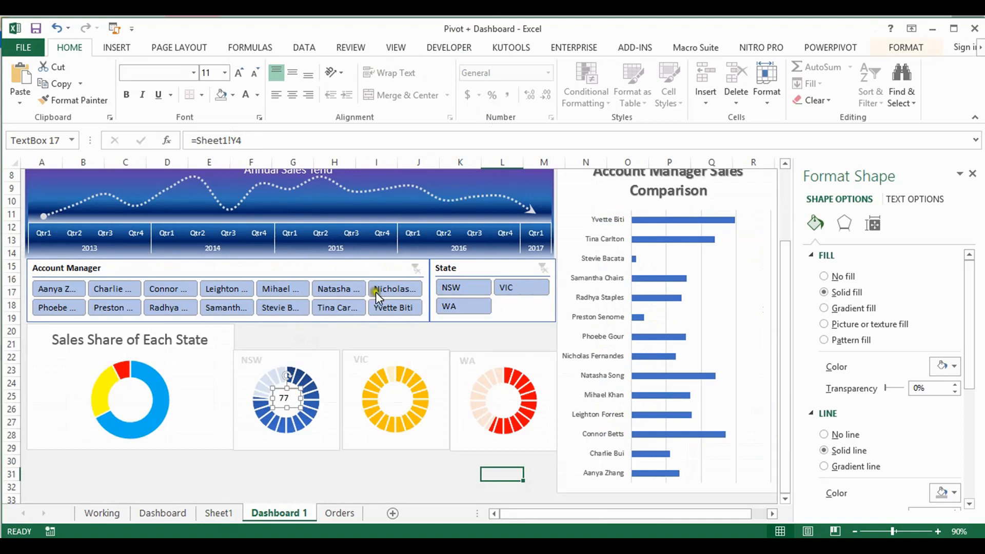
{"action": "left_click", "coordinate": [340, 470]}
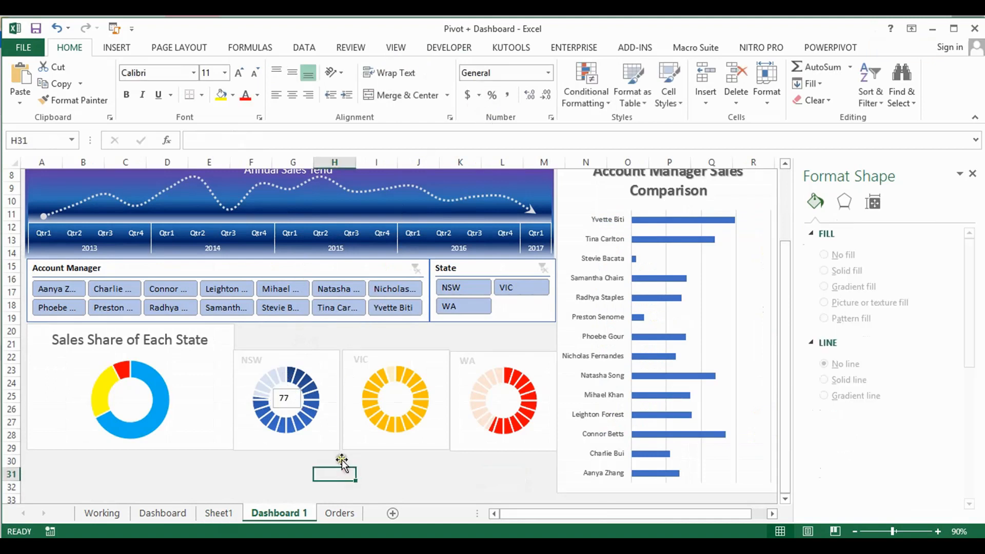
Enlarge the NSW percentage text box and make its text bold at font size 14
{"action": "left_click", "coordinate": [290, 399]}
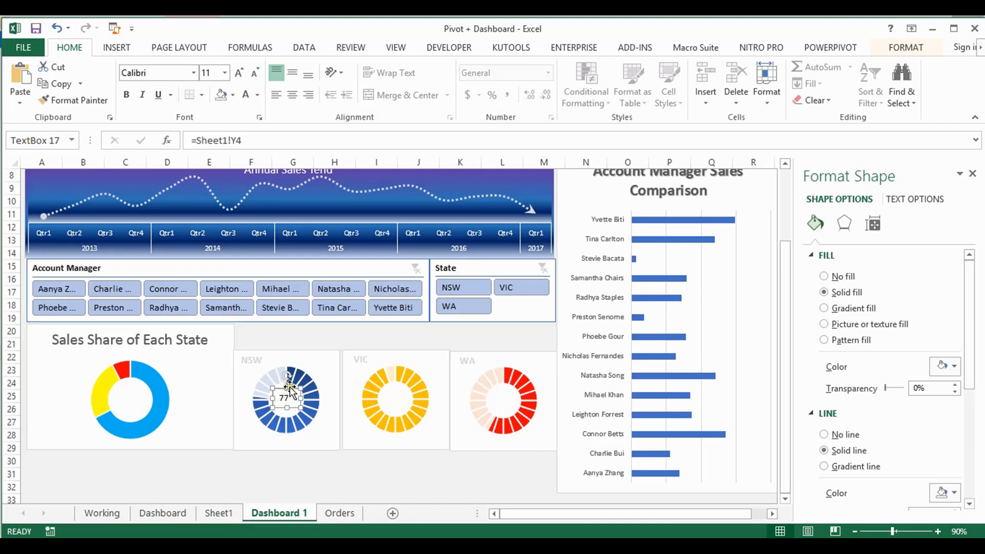
{"action": "left_click", "coordinate": [256, 72]}
{"action": "left_click", "coordinate": [257, 73]}
{"action": "left_click", "coordinate": [257, 72]}
{"action": "left_click", "coordinate": [256, 73]}
{"action": "left_click", "coordinate": [257, 73]}
{"action": "left_click", "coordinate": [256, 73]}
{"action": "left_click", "coordinate": [256, 75]}
{"action": "left_click", "coordinate": [256, 74]}
{"action": "left_click_drag", "start_coordinate": [287, 388], "coordinate": [285, 412]}
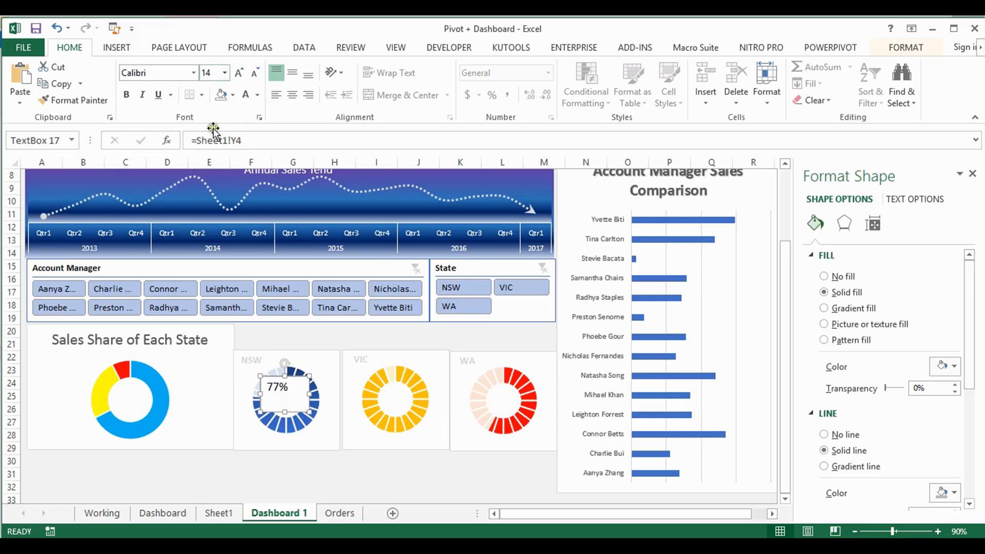
{"action": "key", "text": "ctrl+b"}
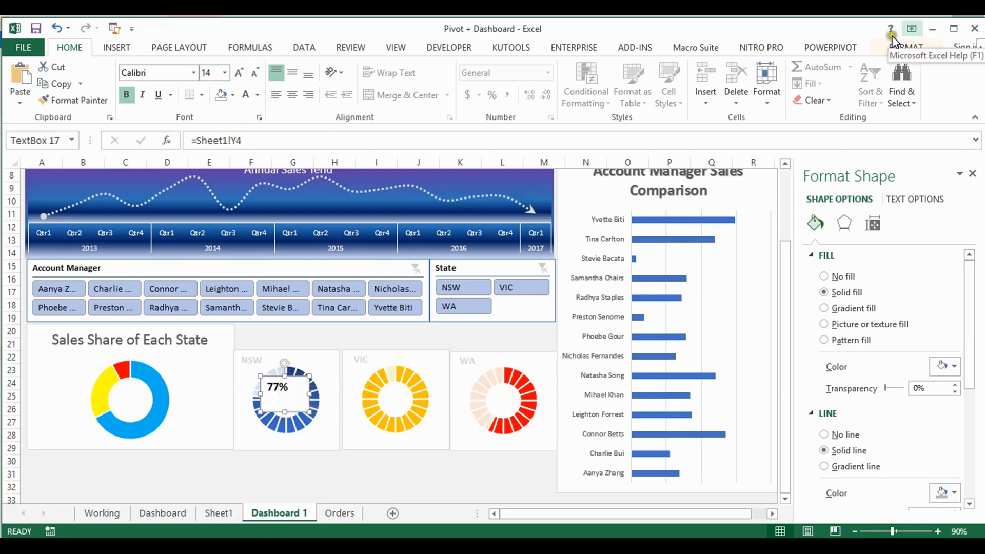
Remove the fill and the outline from the NSW percentage text box
{"action": "left_click", "coordinate": [905, 47]}
{"action": "left_click", "coordinate": [371, 72]}
{"action": "left_click", "coordinate": [347, 244]}
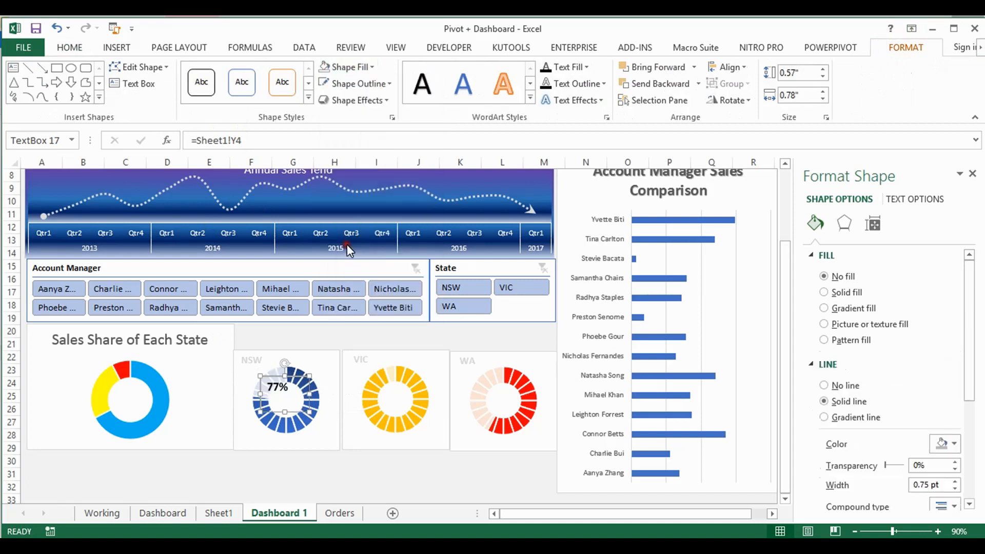
{"action": "left_click", "coordinate": [390, 84]}
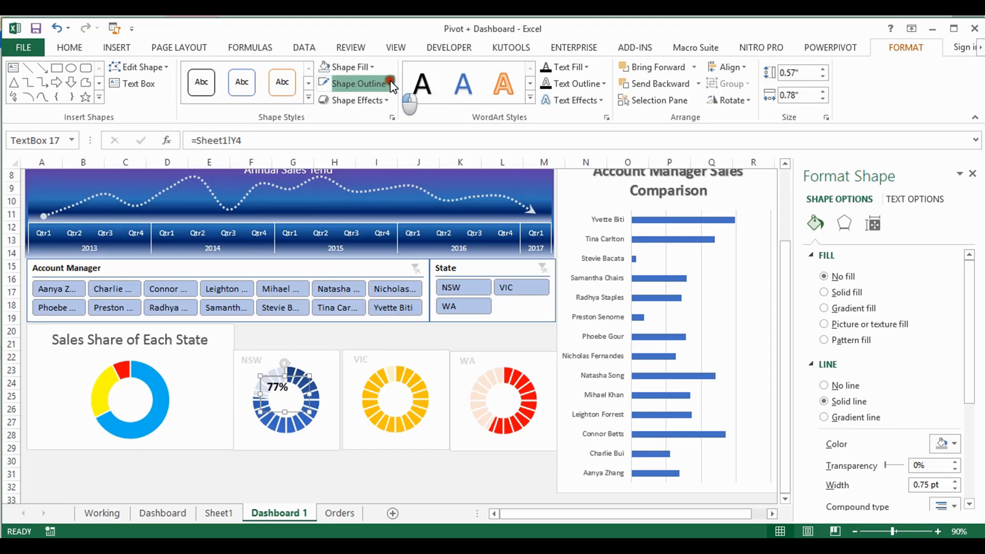
{"action": "left_click", "coordinate": [354, 258]}
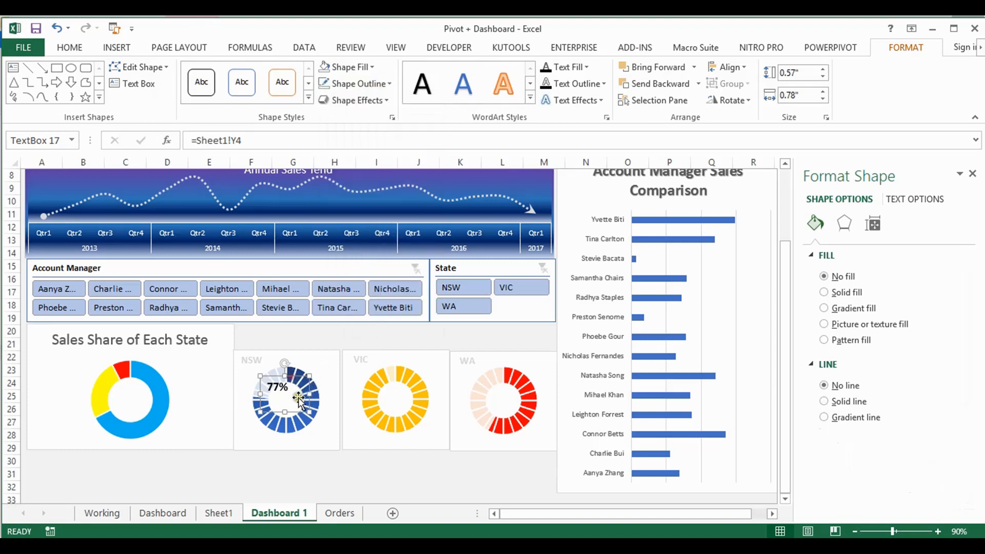
Shrink the NSW percentage text box to about 0.32" by 0.65", centre it in the doughnut hole and colour its text dark blue
{"action": "left_click_drag", "start_coordinate": [282, 412], "coordinate": [293, 386]}
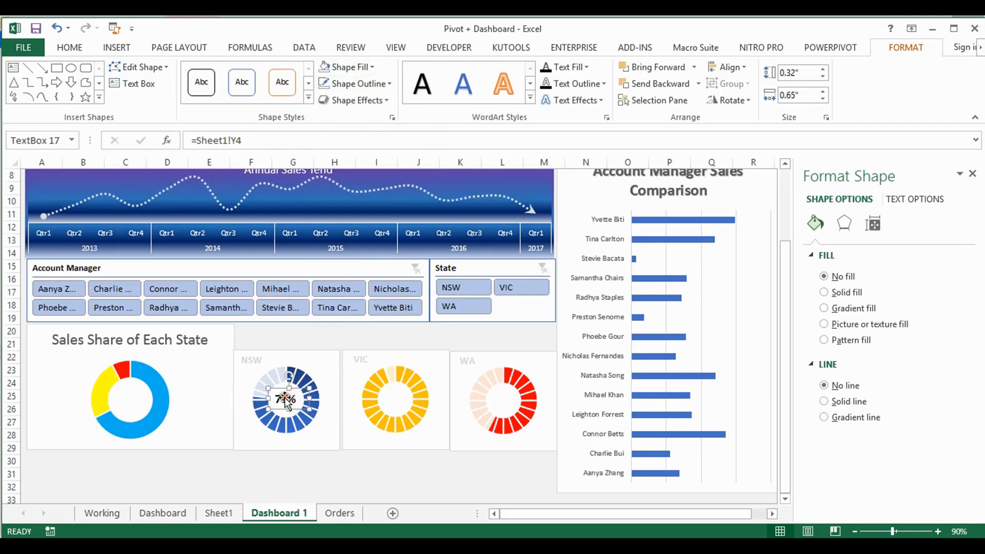
{"action": "left_click", "coordinate": [70, 48]}
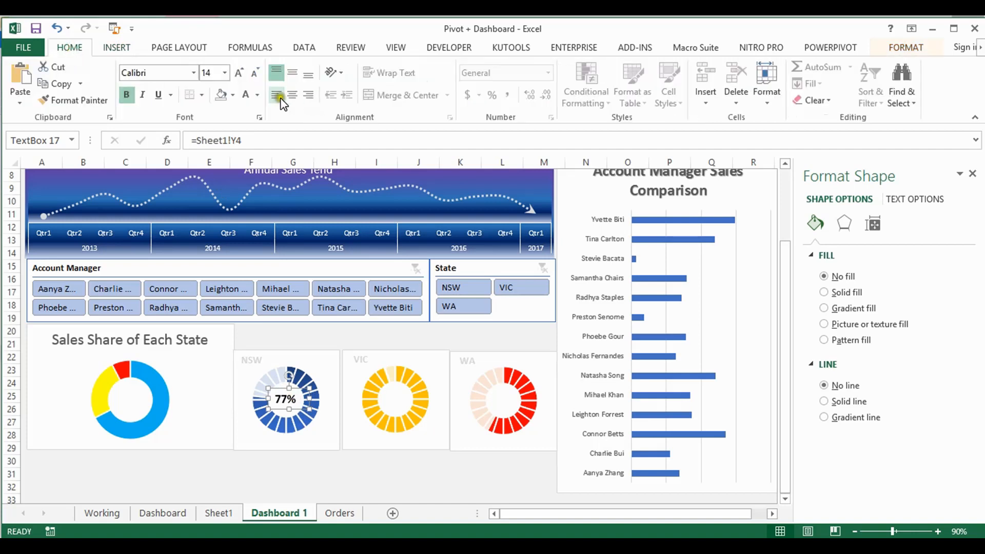
{"action": "left_click", "coordinate": [257, 96]}
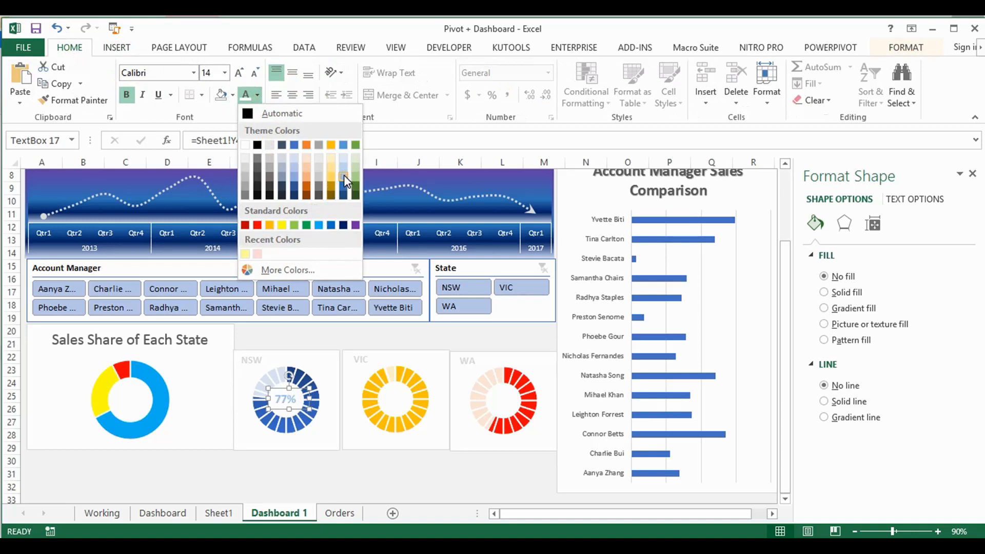
{"action": "left_click", "coordinate": [344, 224]}
Copy the NSW percentage text box into the VIC chart and place it in the doughnut's hole
{"action": "left_click", "coordinate": [390, 405]}
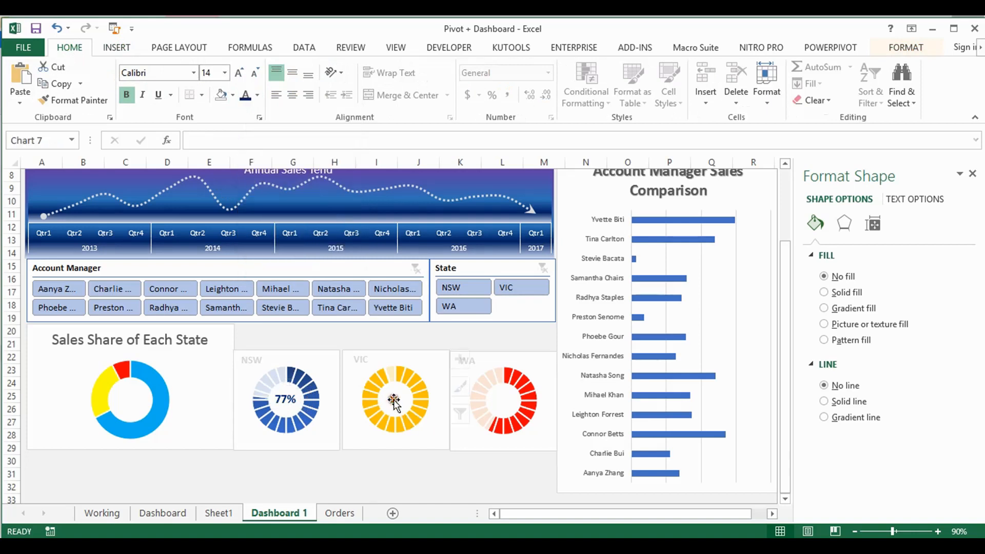
{"action": "left_click", "coordinate": [283, 399]}
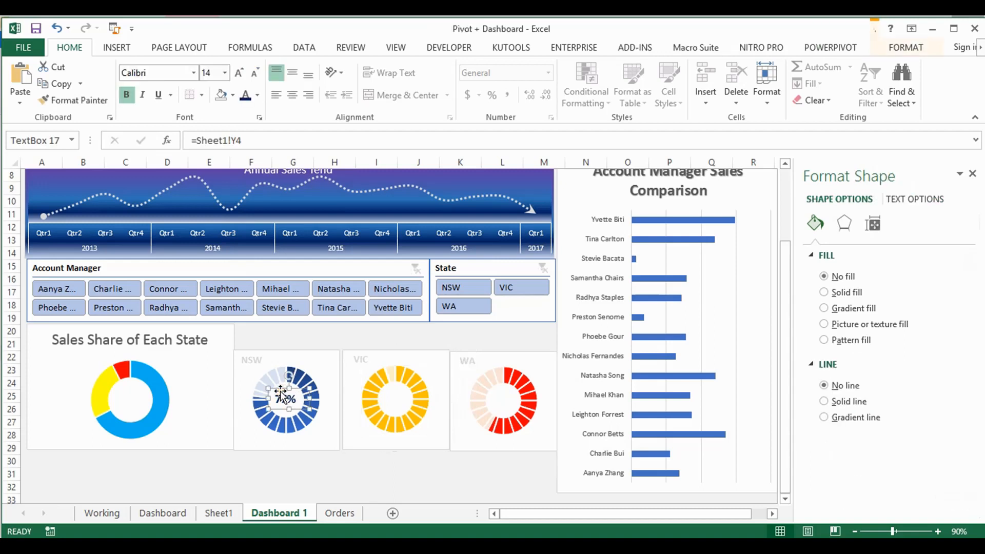
{"action": "left_click", "coordinate": [385, 398]}
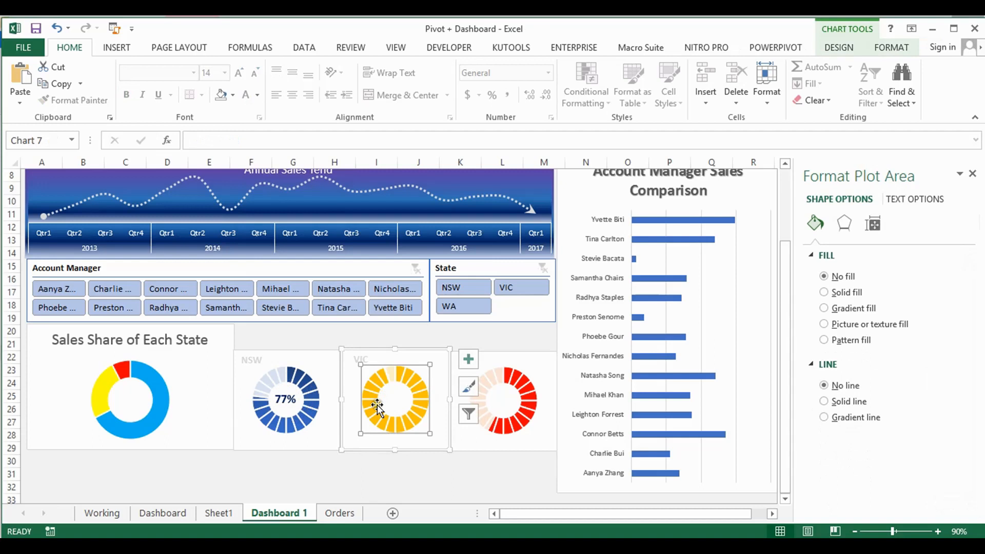
{"action": "key", "text": "ctrl+v"}
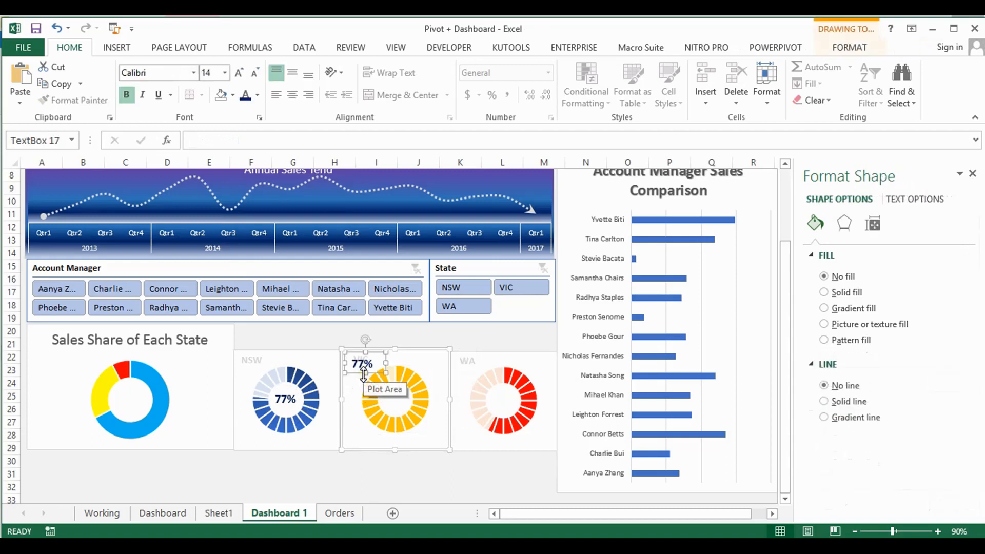
{"action": "left_click_drag", "start_coordinate": [358, 373], "coordinate": [393, 407]}
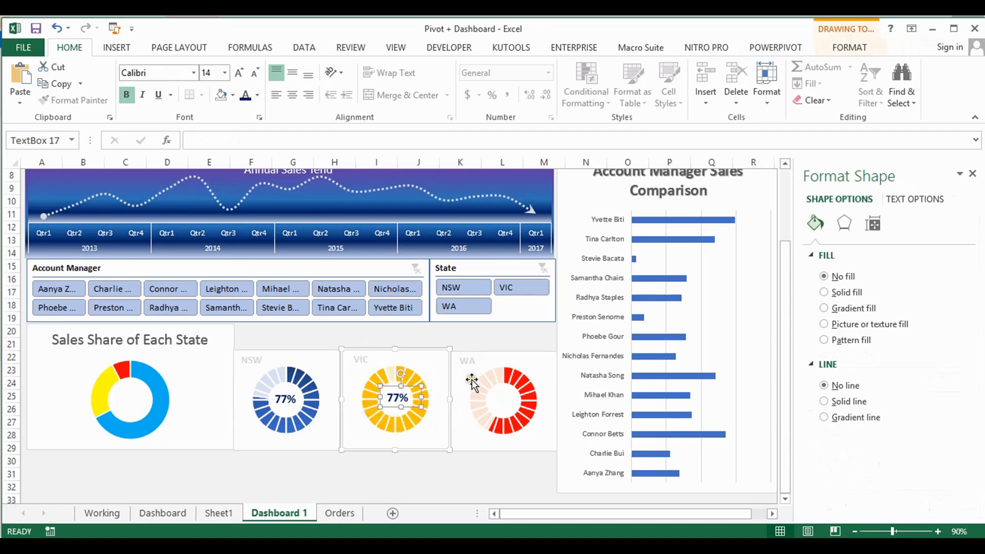
Paste the percentage text box into the WA chart, place it in the doughnut's hole and colour its text red
{"action": "left_click", "coordinate": [461, 378]}
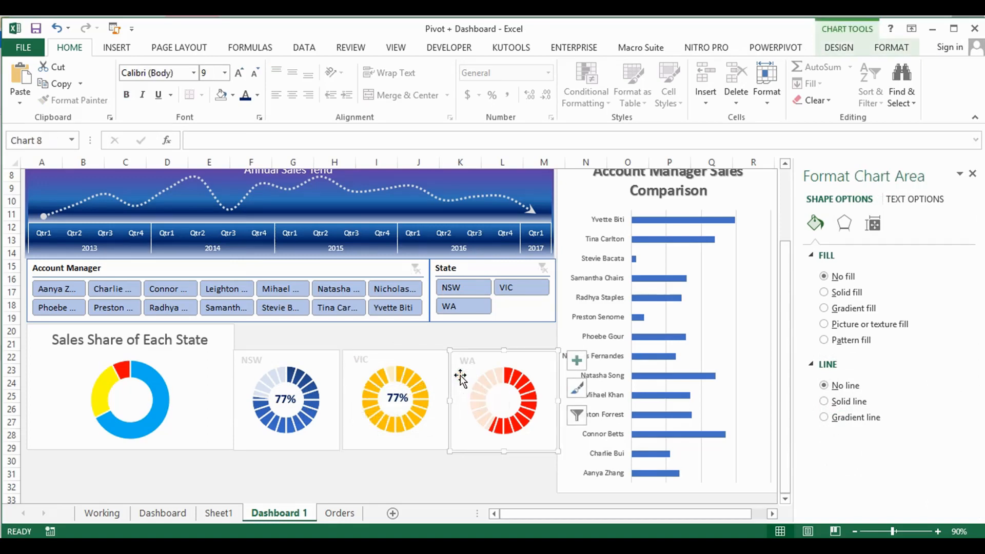
{"action": "left_click", "coordinate": [460, 378]}
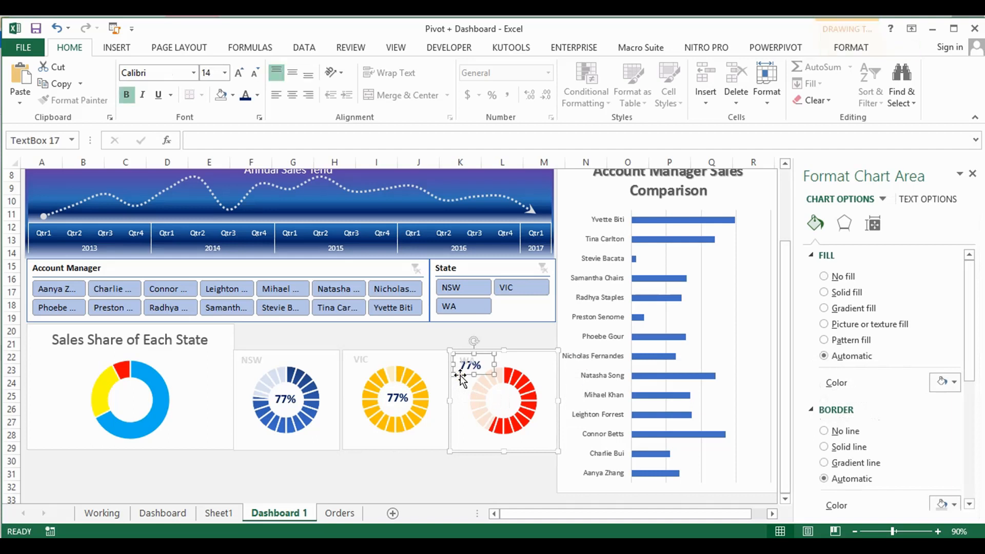
{"action": "left_click_drag", "start_coordinate": [460, 378], "coordinate": [496, 404]}
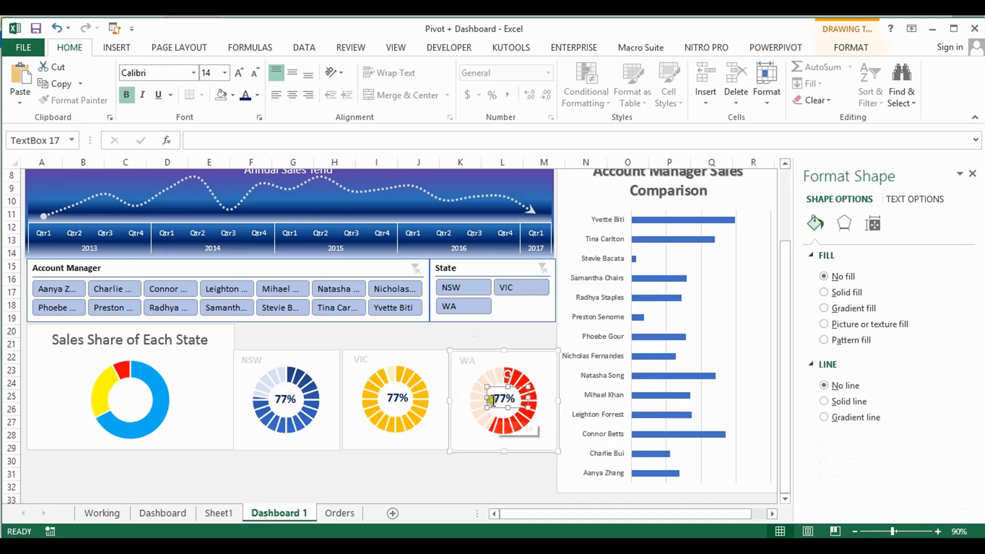
{"action": "left_click", "coordinate": [258, 96]}
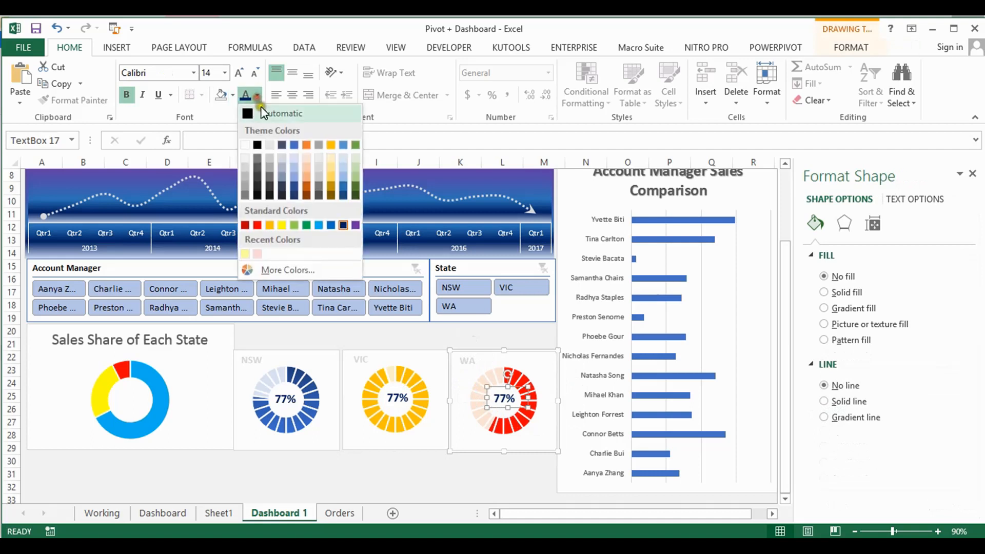
{"action": "left_click", "coordinate": [257, 226]}
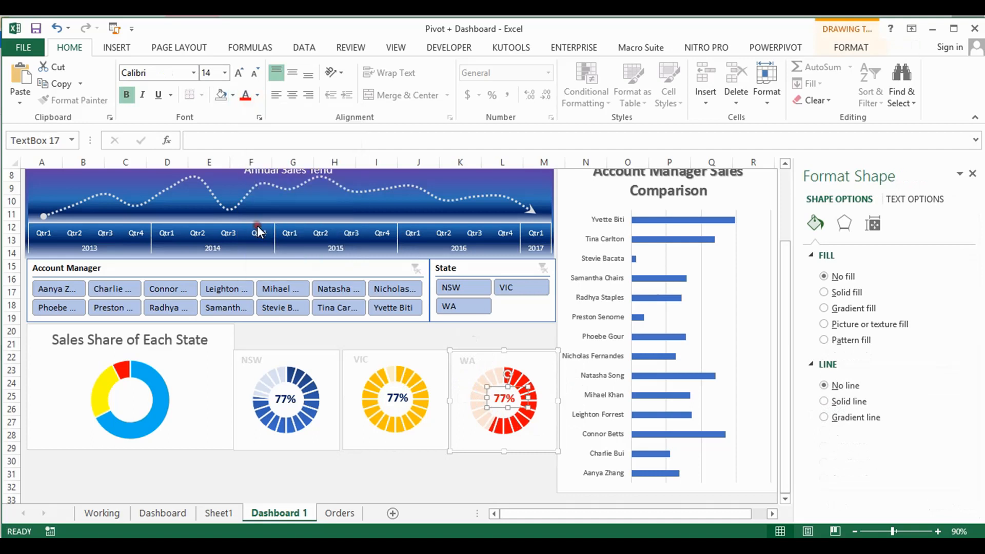
Colour the VIC percentage text gold and nudge its text box to the centre of the doughnut
{"action": "double_click", "coordinate": [398, 392]}
{"action": "left_click", "coordinate": [390, 386]}
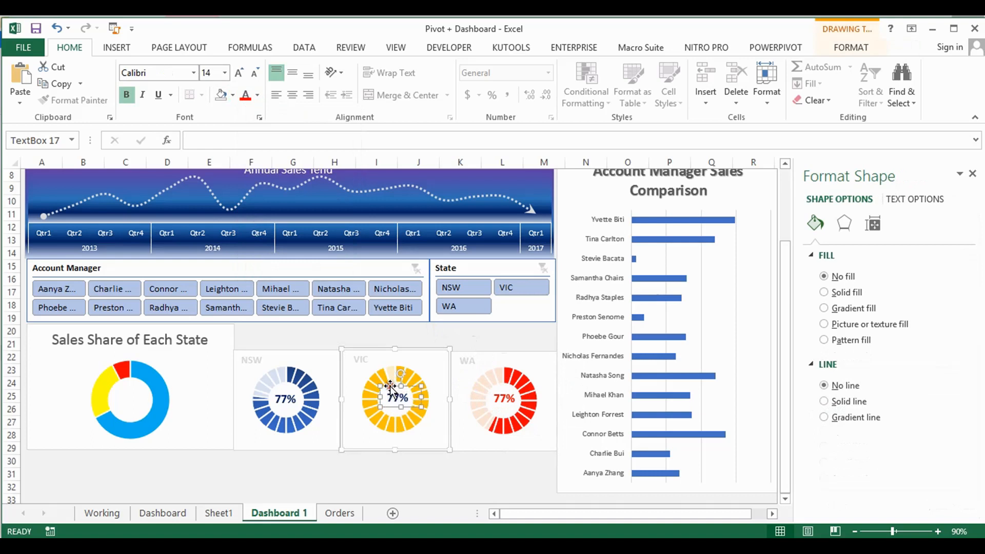
{"action": "left_click", "coordinate": [258, 95]}
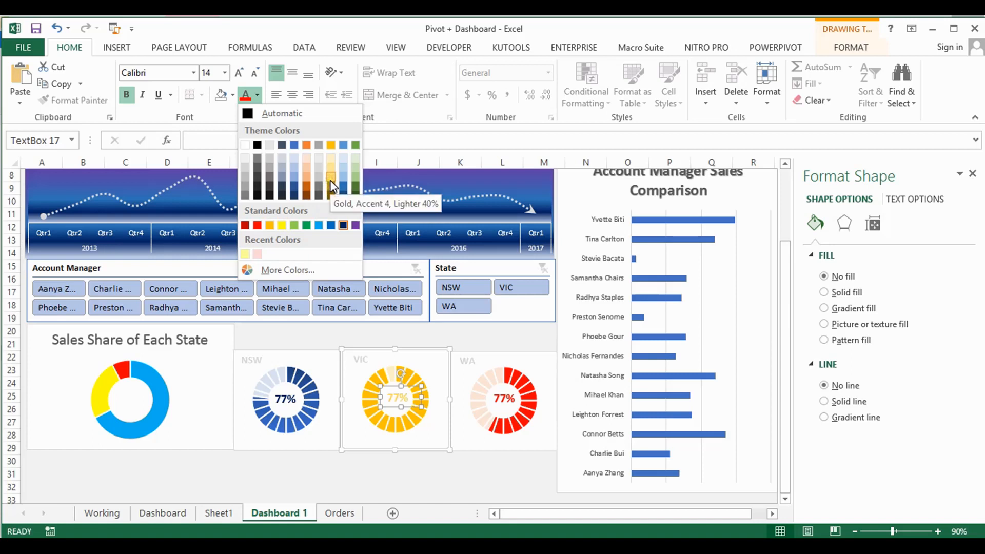
{"action": "left_click", "coordinate": [331, 145]}
{"action": "left_click", "coordinate": [414, 389]}
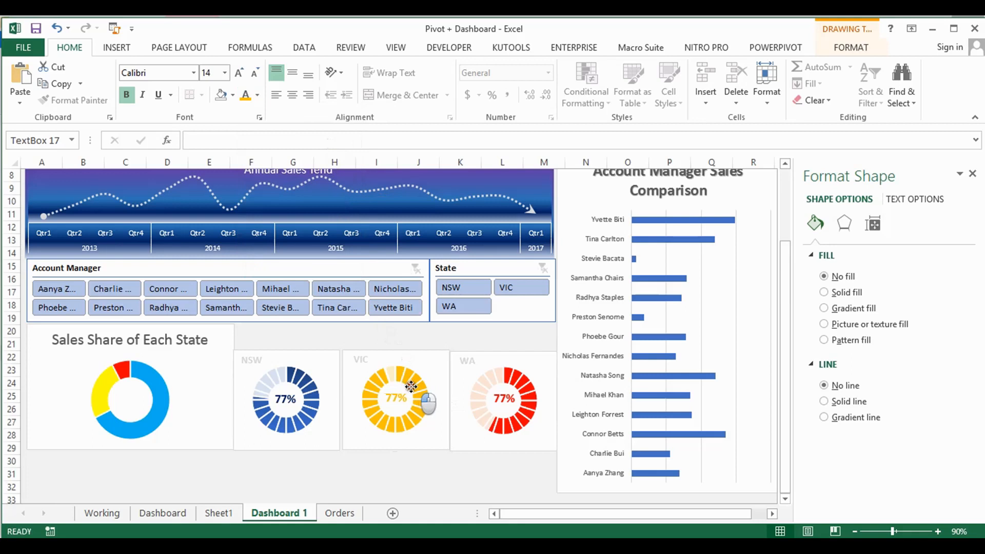
Link the text box in the VIC doughnut to the VIC percentage with the formula =Sheet1!$Y$5
{"action": "left_click", "coordinate": [411, 386]}
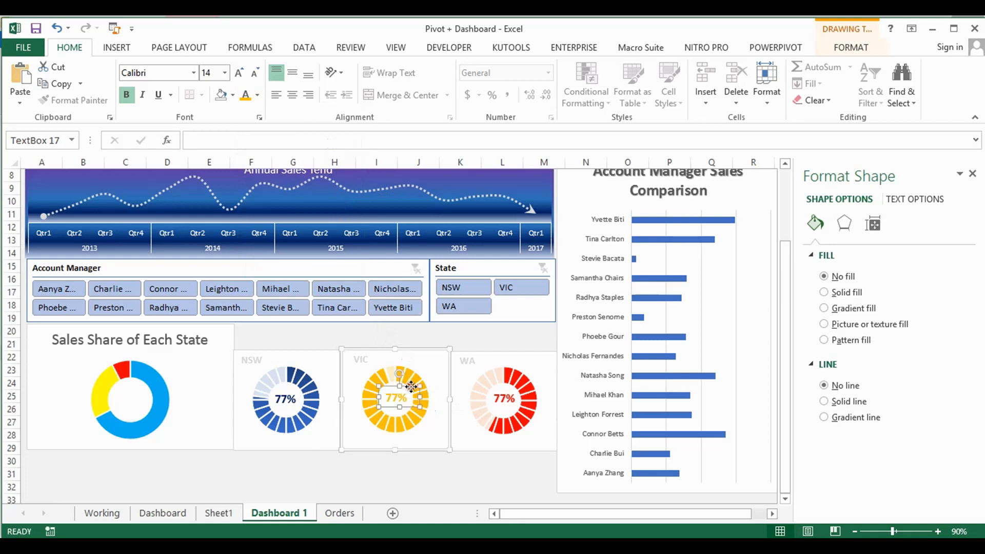
{"action": "left_click", "coordinate": [505, 396]}
{"action": "left_click", "coordinate": [505, 387]}
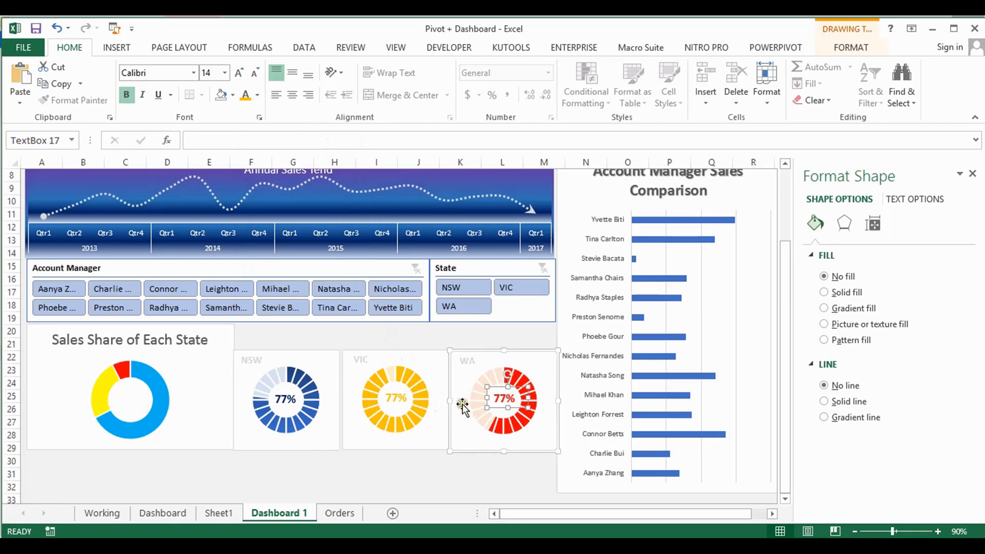
{"action": "left_click", "coordinate": [401, 402]}
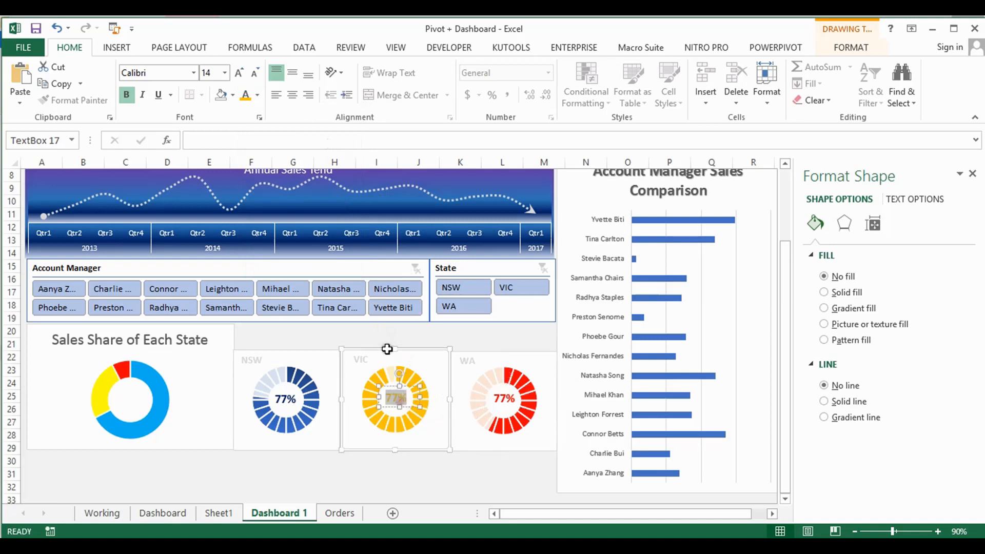
{"action": "left_click", "coordinate": [417, 391]}
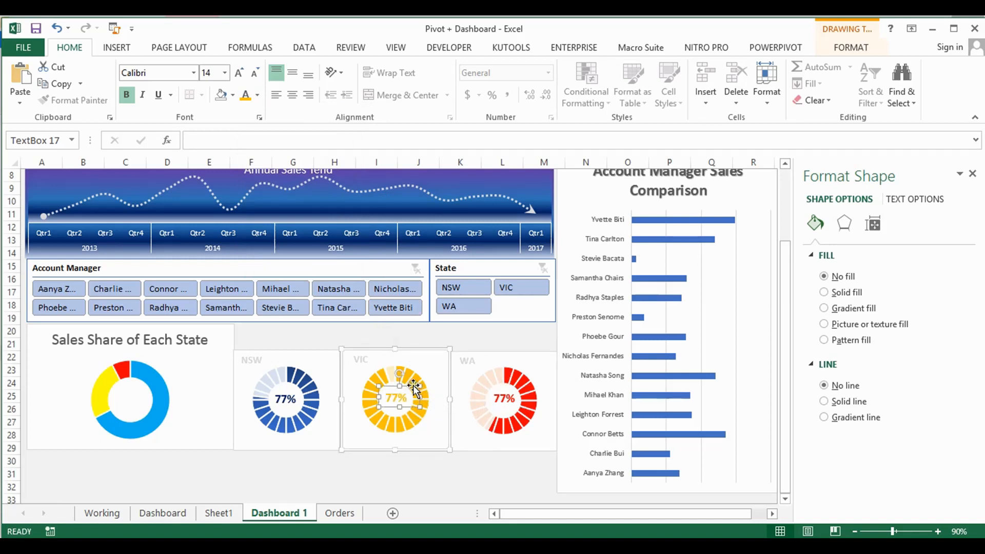
{"action": "left_click", "coordinate": [327, 141]}
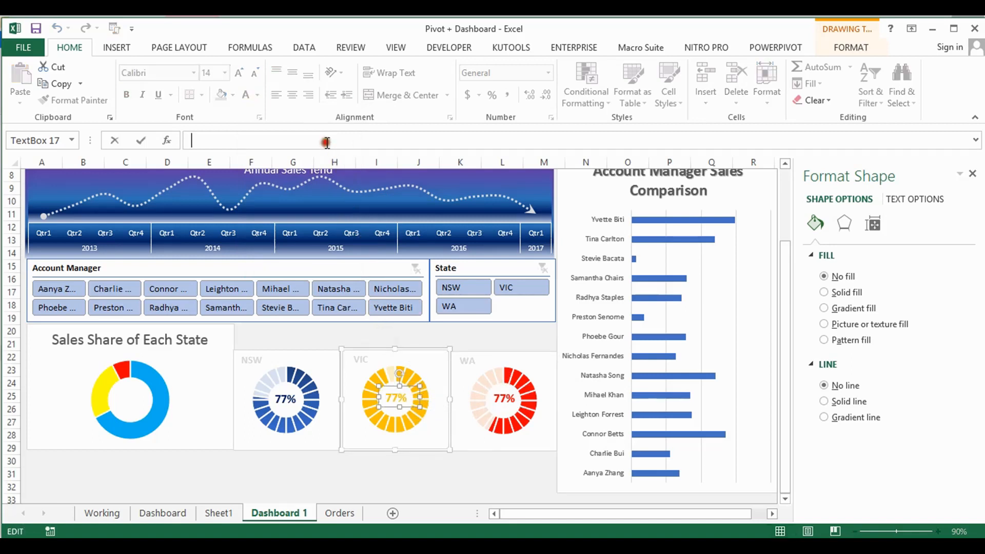
{"action": "type", "text": "="}
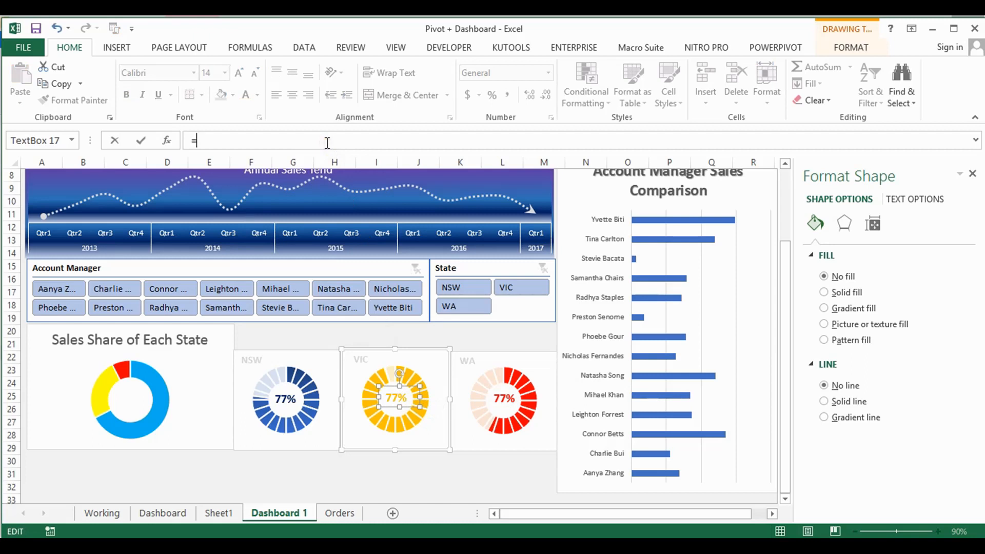
{"action": "left_click", "coordinate": [229, 510]}
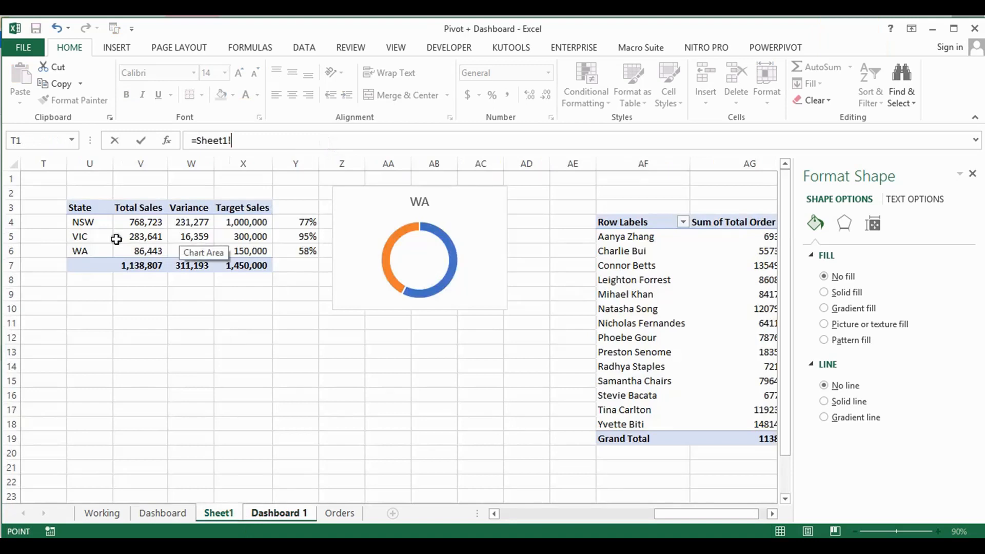
{"action": "left_click", "coordinate": [314, 237]}
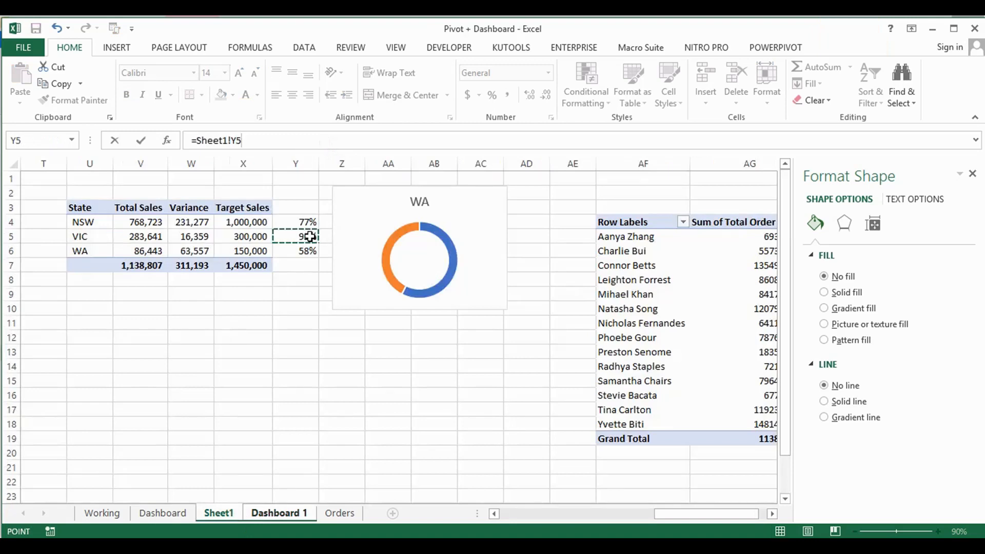
{"action": "key", "text": "F4"}
{"action": "key", "text": "Return"}
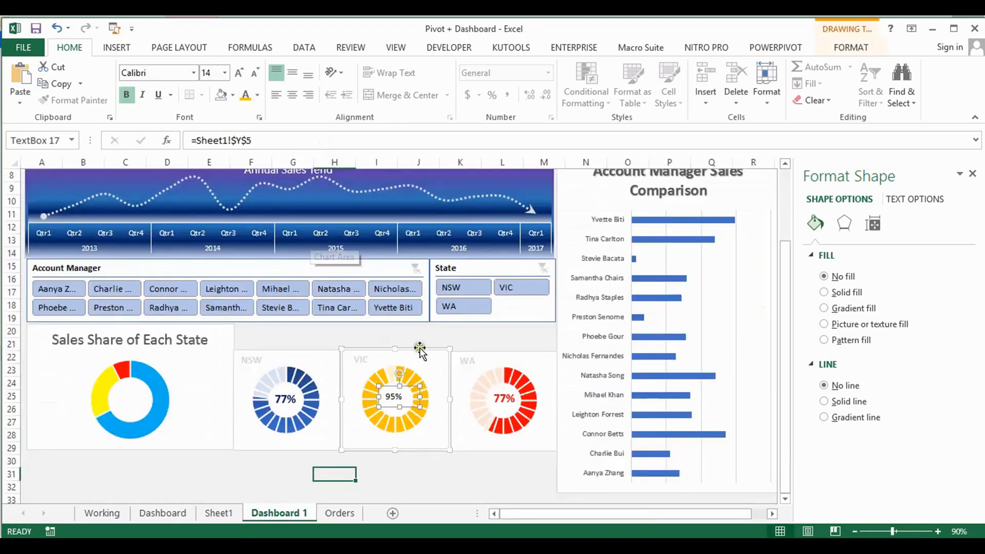
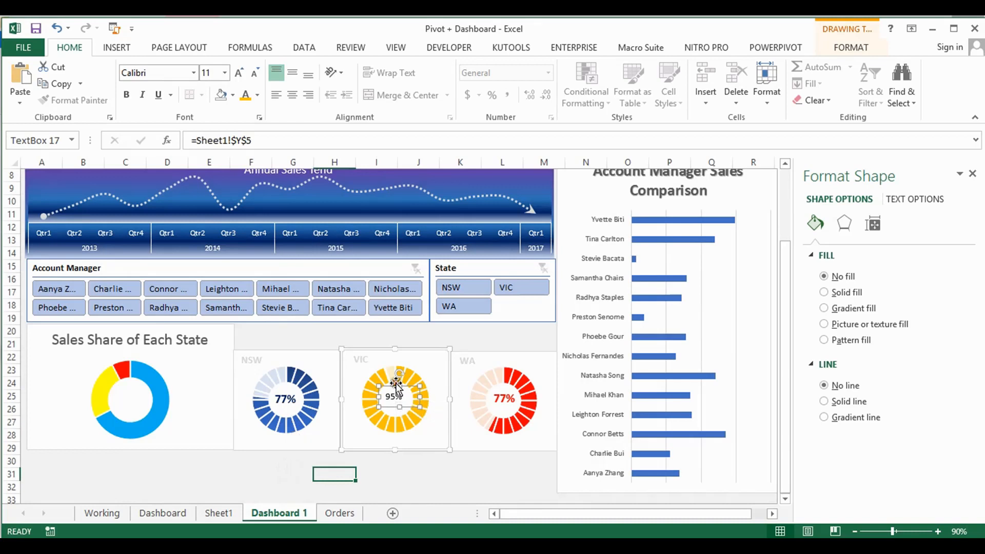
Format the percentage text in the VIC doughnut as size 14, bold and gold
{"action": "left_click", "coordinate": [210, 73]}
{"action": "key", "text": "Return"}
{"action": "left_click", "coordinate": [245, 96]}
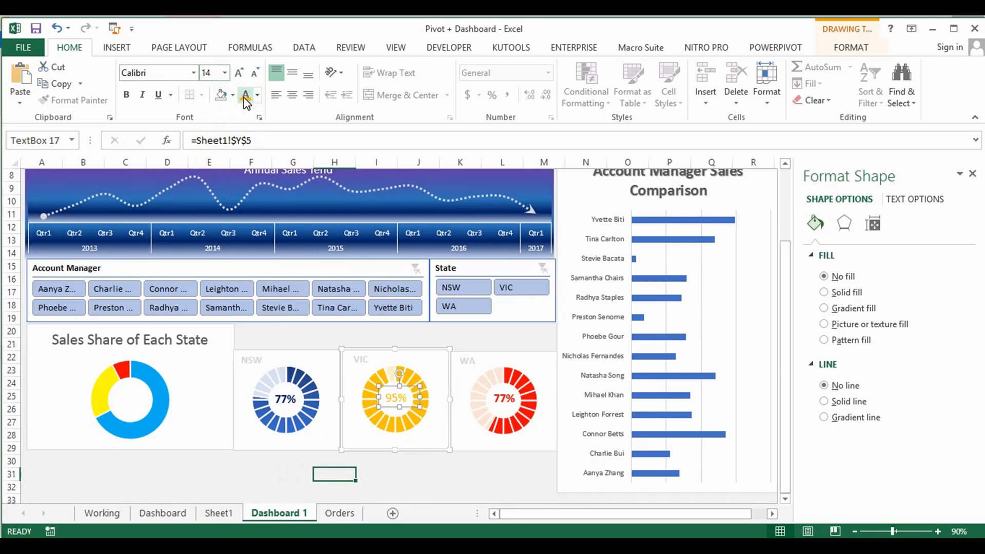
Link the text box in the WA doughnut to the WA percentage with the formula =Sheet1!$Y$6
{"action": "left_click", "coordinate": [501, 398]}
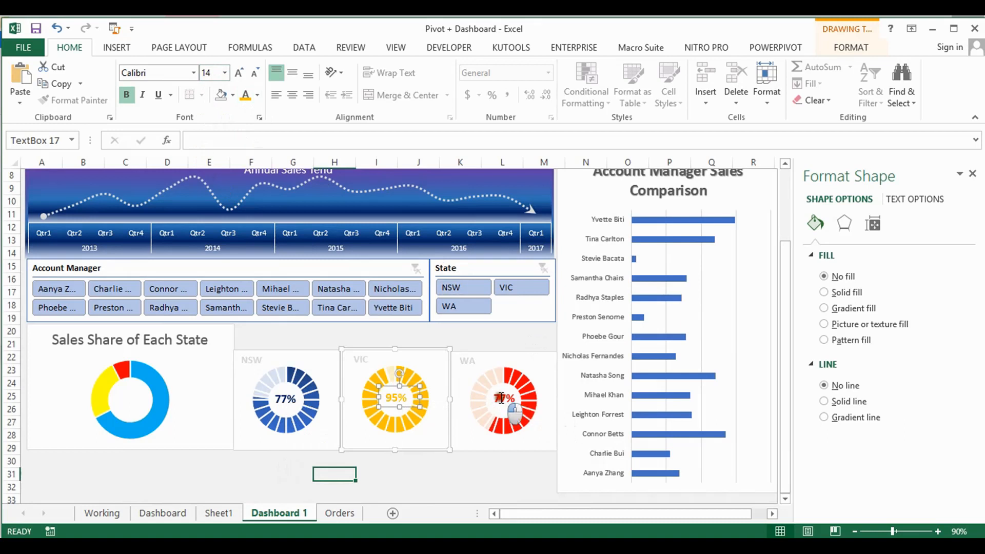
{"action": "left_click", "coordinate": [247, 142]}
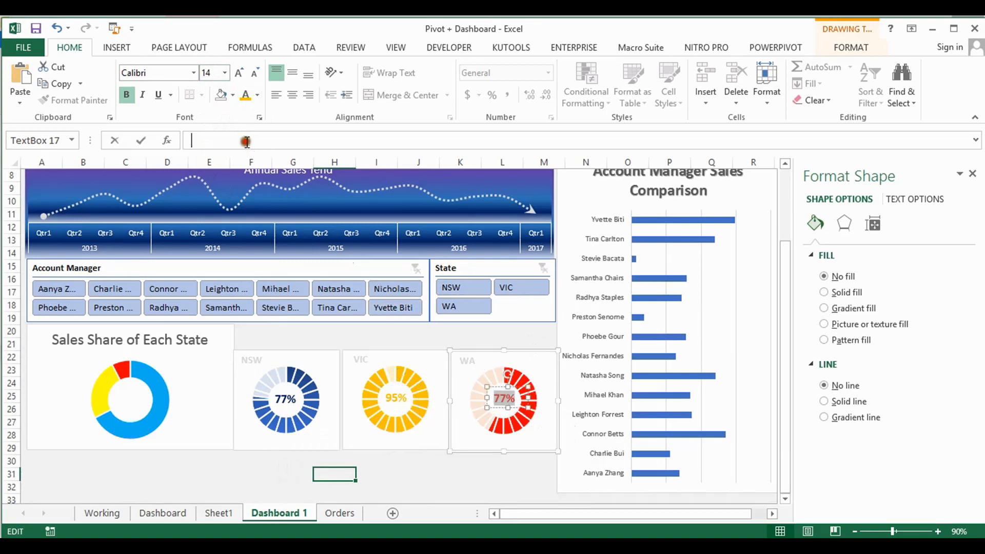
{"action": "type", "text": "="}
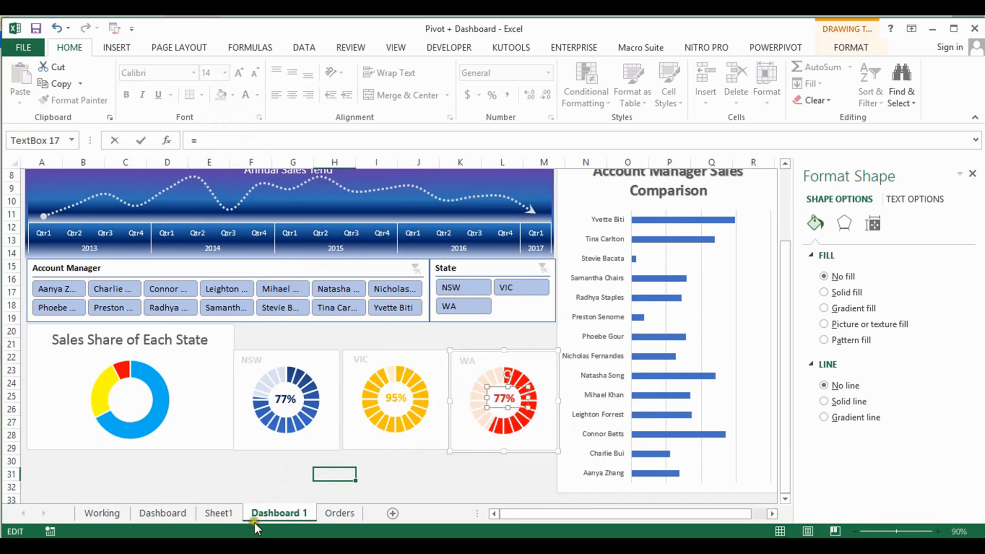
{"action": "left_click", "coordinate": [225, 513]}
{"action": "left_click", "coordinate": [286, 251]}
{"action": "key", "text": "Return"}
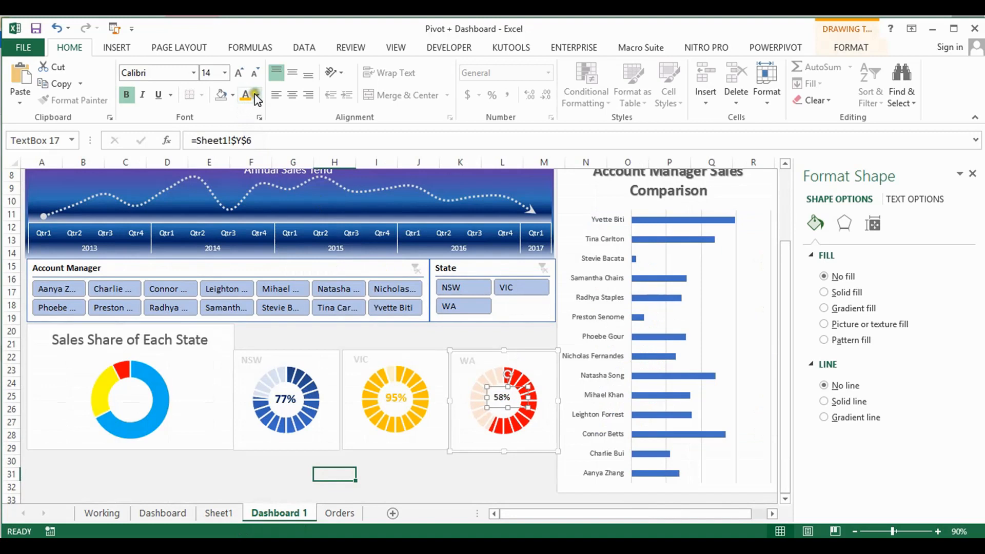
Format the percentage text in the WA doughnut as size 14, bold and red, and save the workbook
{"action": "left_click", "coordinate": [220, 77]}
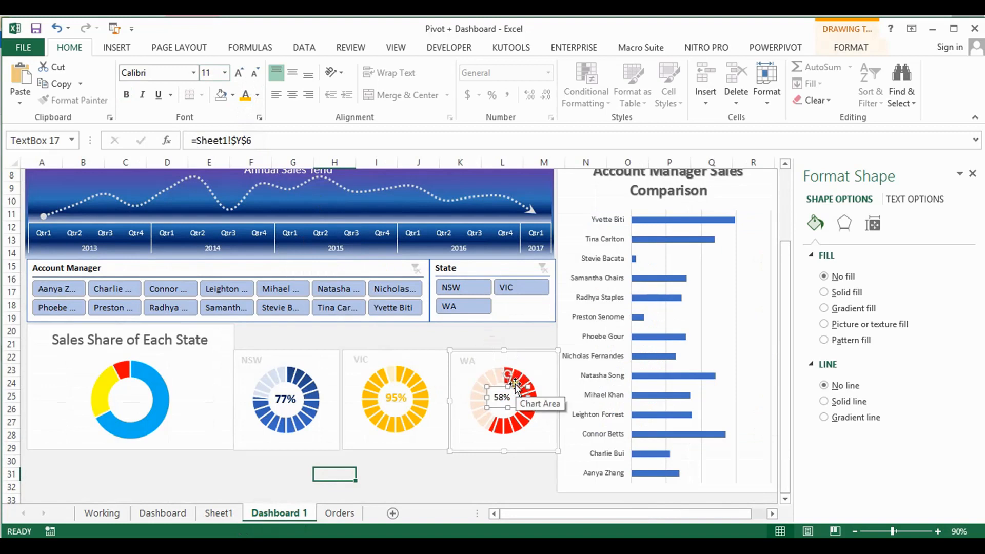
{"action": "left_click", "coordinate": [212, 74]}
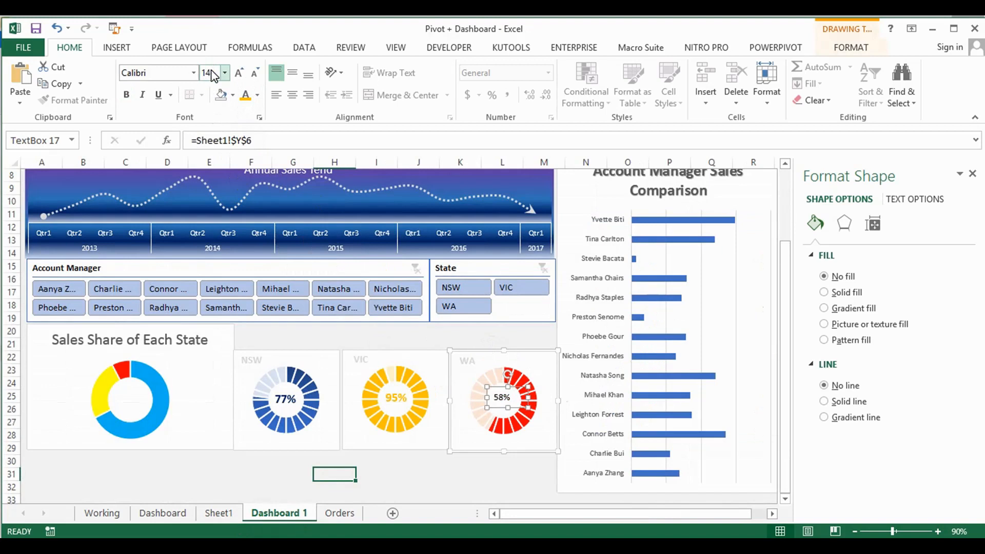
{"action": "key", "text": "Return"}
{"action": "left_click", "coordinate": [258, 95]}
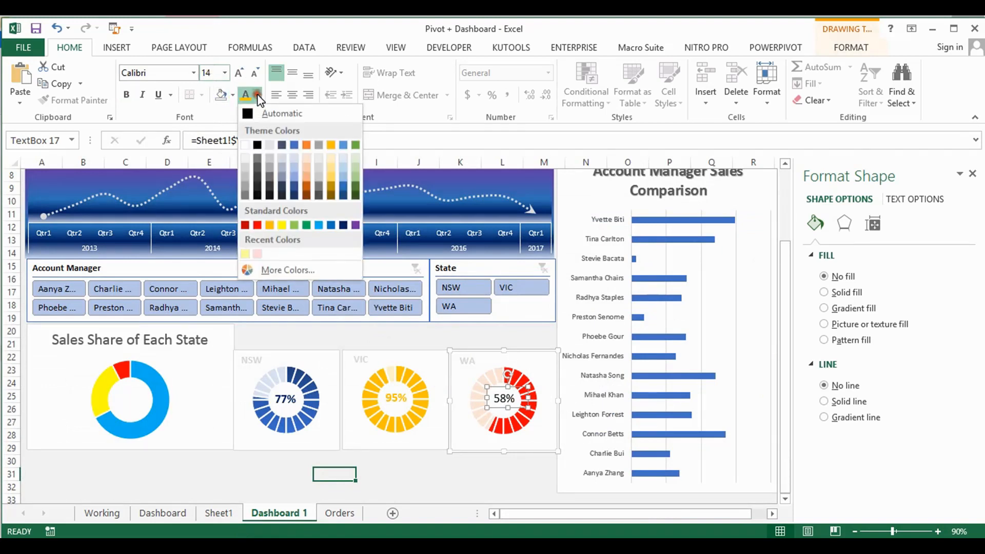
{"action": "left_click", "coordinate": [257, 224]}
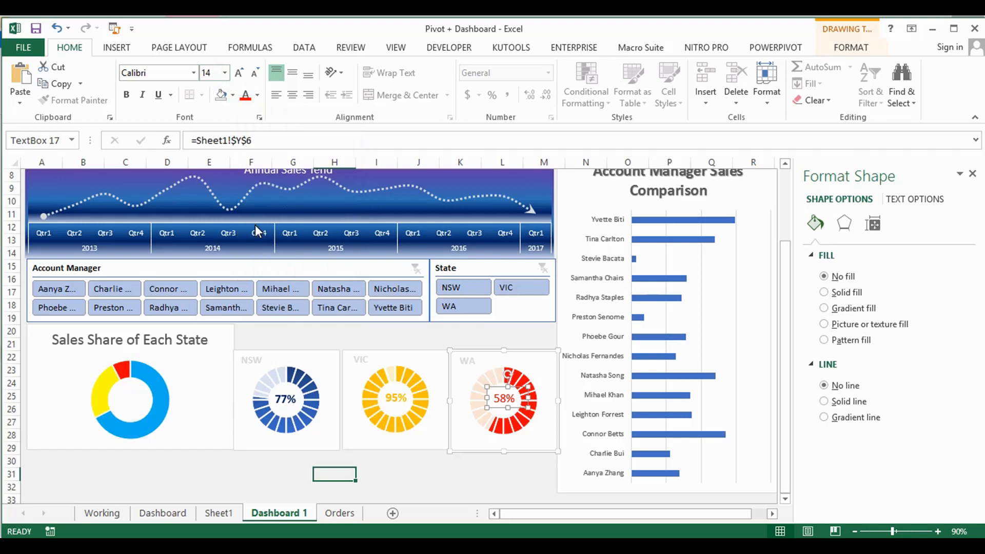
{"action": "key", "text": "ctrl+b"}
{"action": "key", "text": "ctrl+s"}
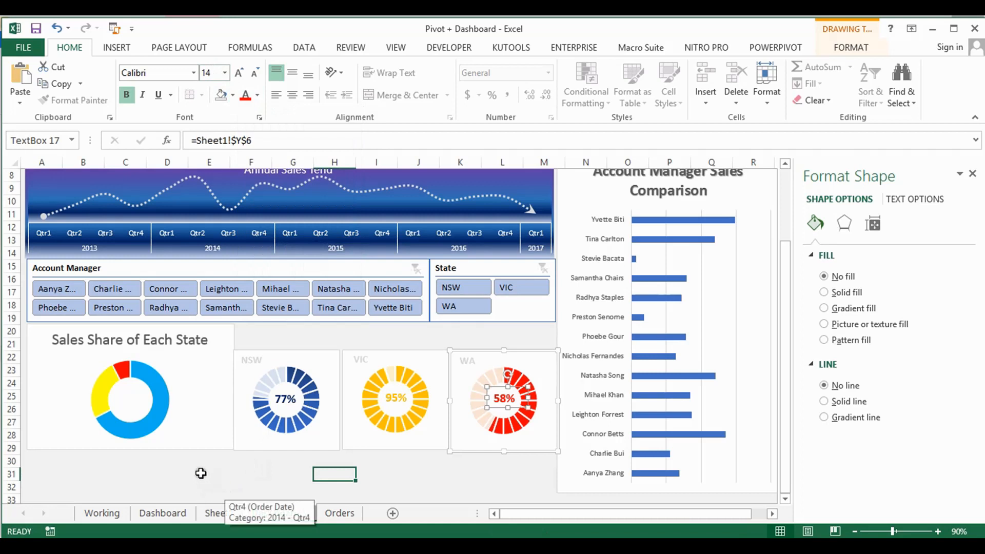
Check the NSW chart on the Dashboard sheet and give the NSW chart area on Dashboard 1 the same blue gradient fill
{"action": "left_click", "coordinate": [165, 514]}
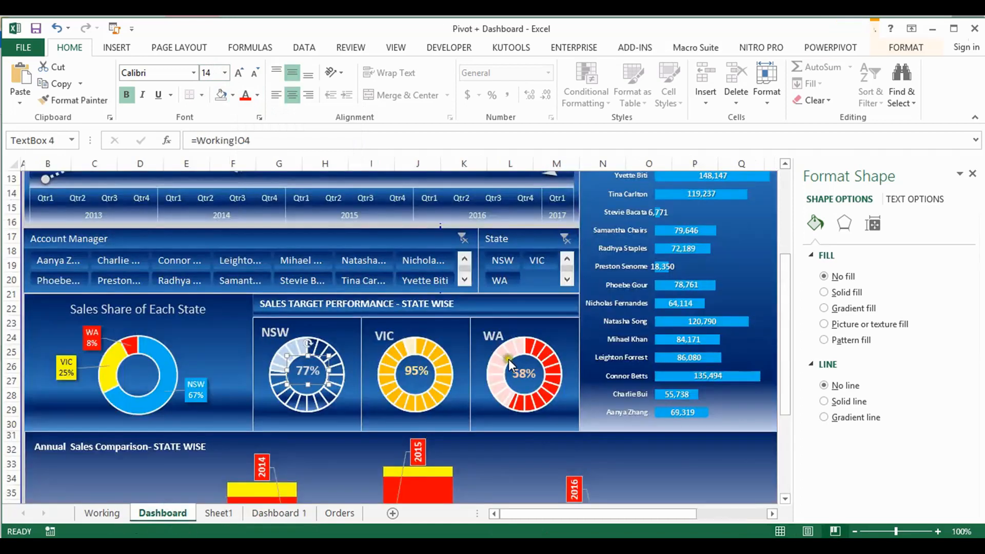
{"action": "left_click", "coordinate": [327, 332]}
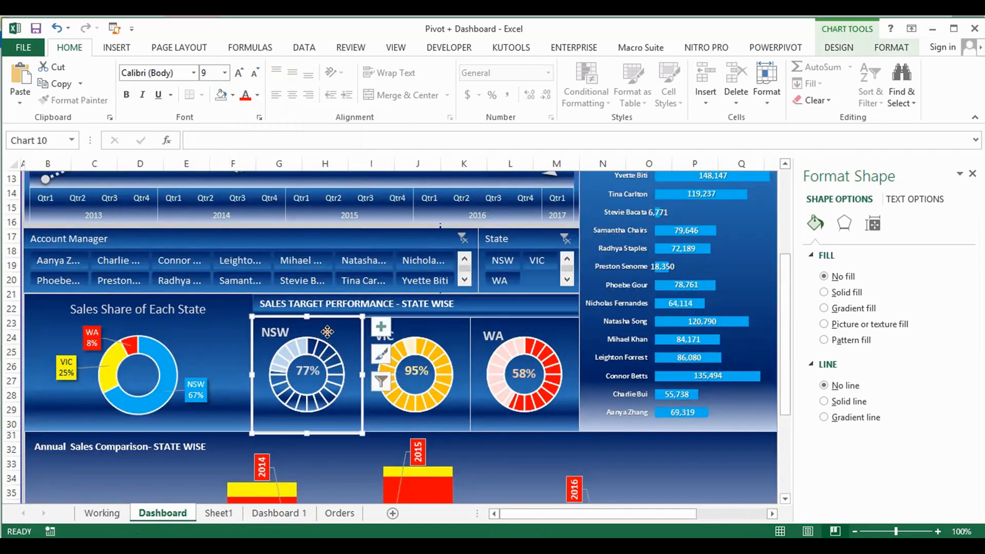
{"action": "left_click", "coordinate": [267, 515]}
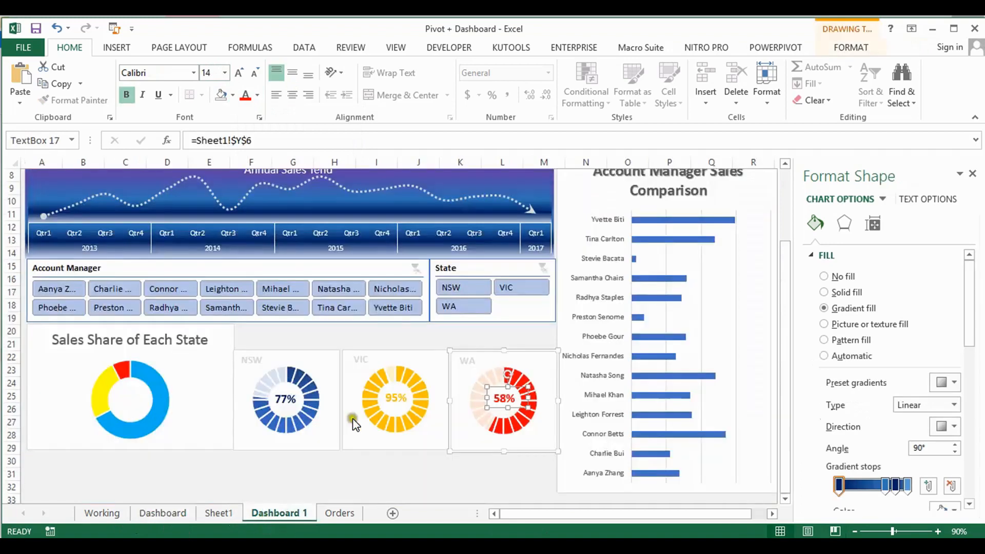
{"action": "left_click", "coordinate": [327, 358]}
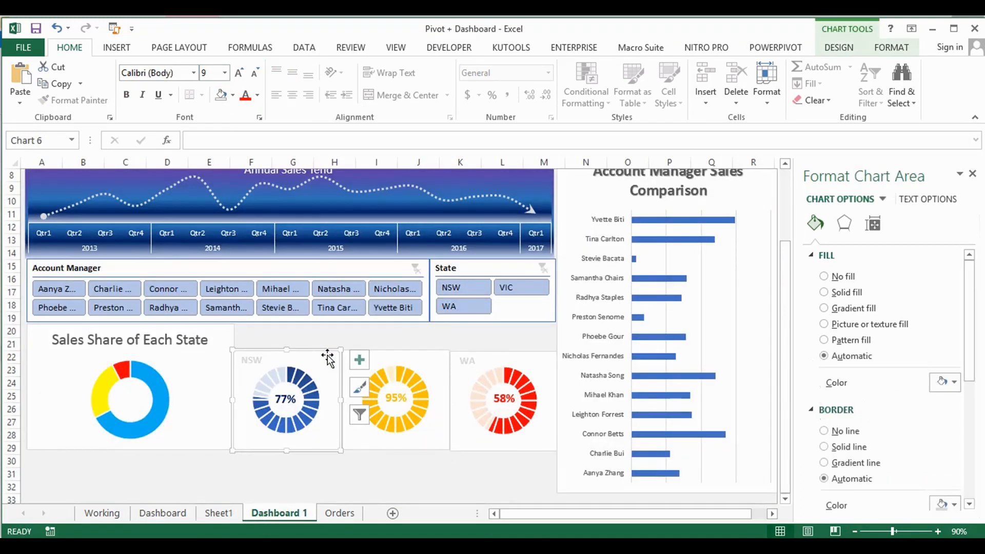
{"action": "left_click", "coordinate": [893, 53]}
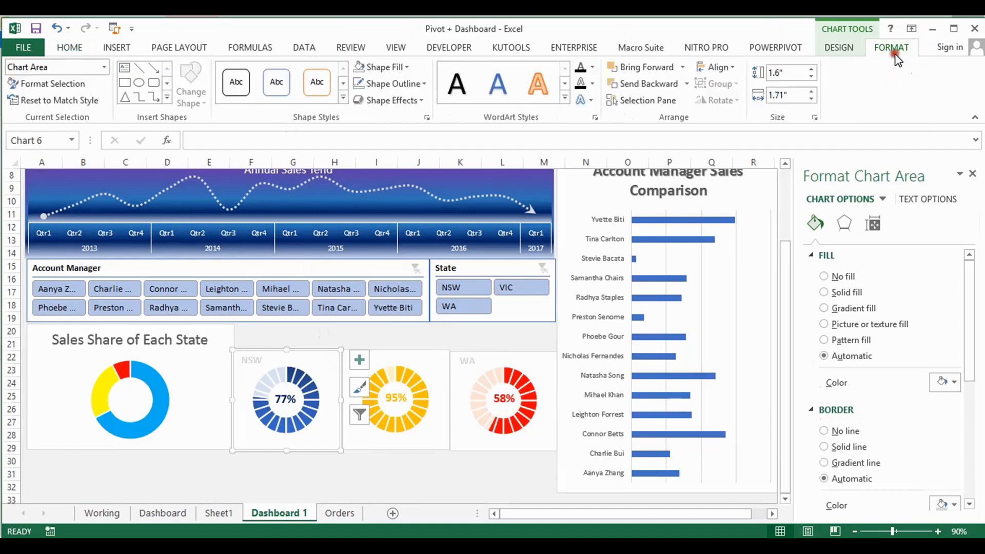
{"action": "left_click", "coordinate": [405, 68]}
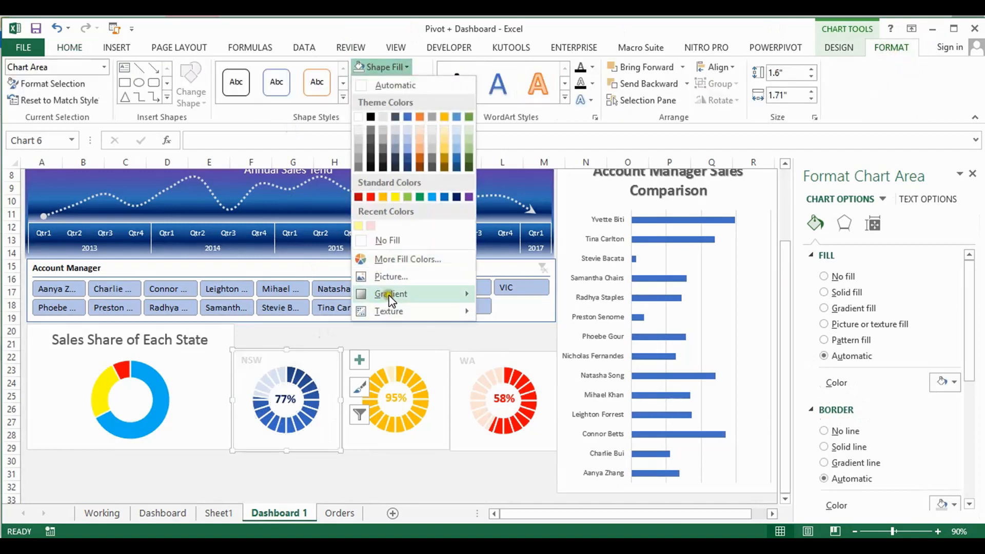
{"action": "mouse_move", "coordinate": [391, 300]}
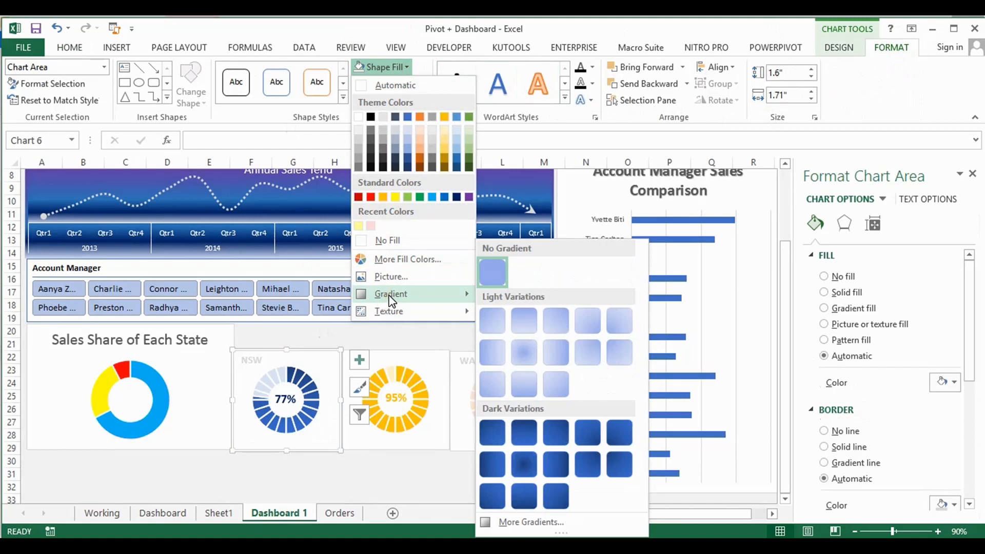
{"action": "left_click", "coordinate": [553, 522]}
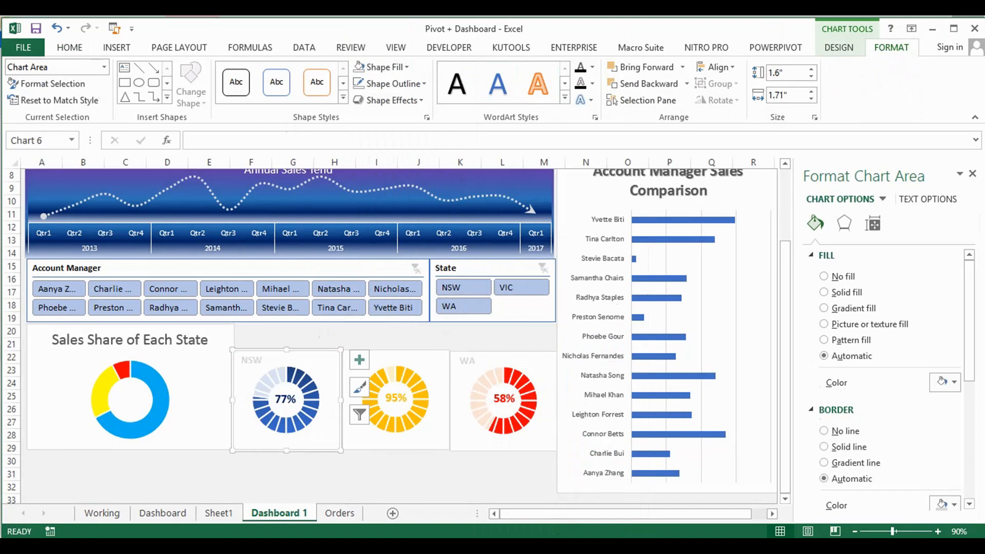
{"action": "left_click", "coordinate": [824, 308]}
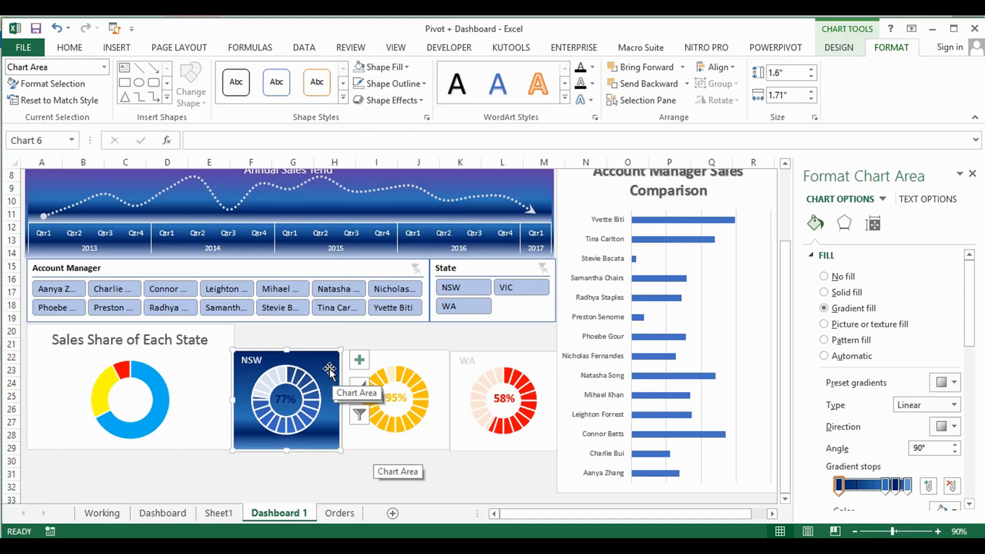
Compare with the Dashboard sheet and recolour the NSW percentage text to White, Background 1, Darker 15%
{"action": "left_click", "coordinate": [164, 513]}
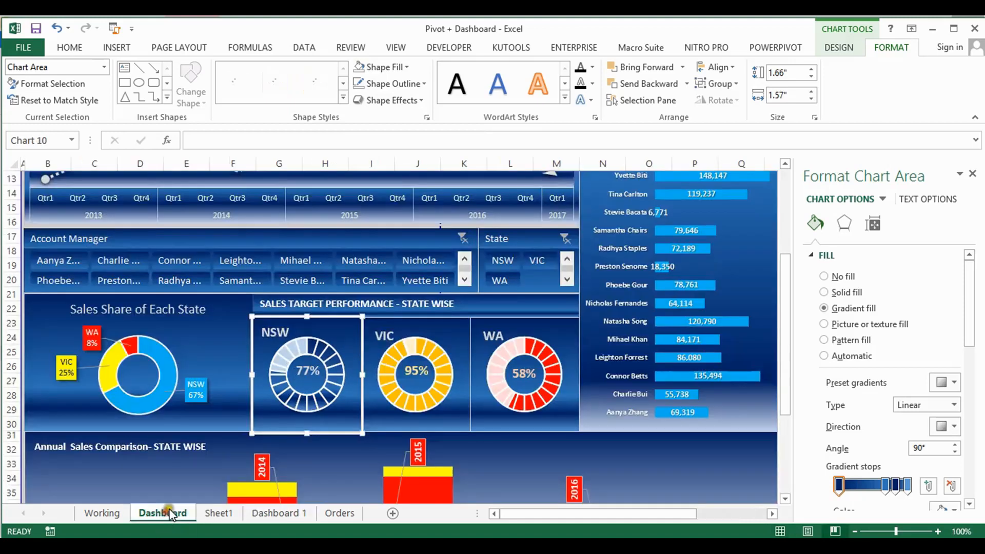
{"action": "left_click", "coordinate": [292, 513]}
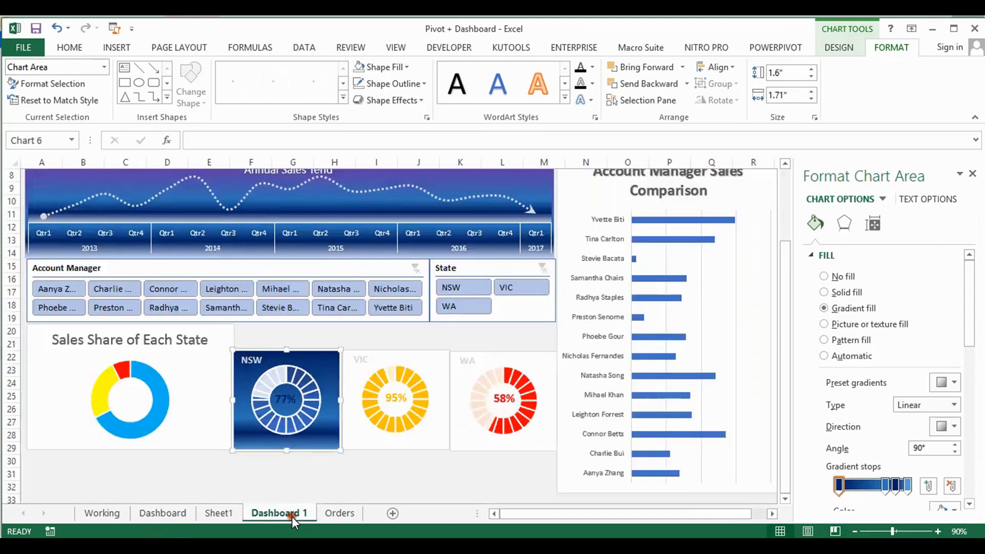
{"action": "left_click", "coordinate": [289, 398]}
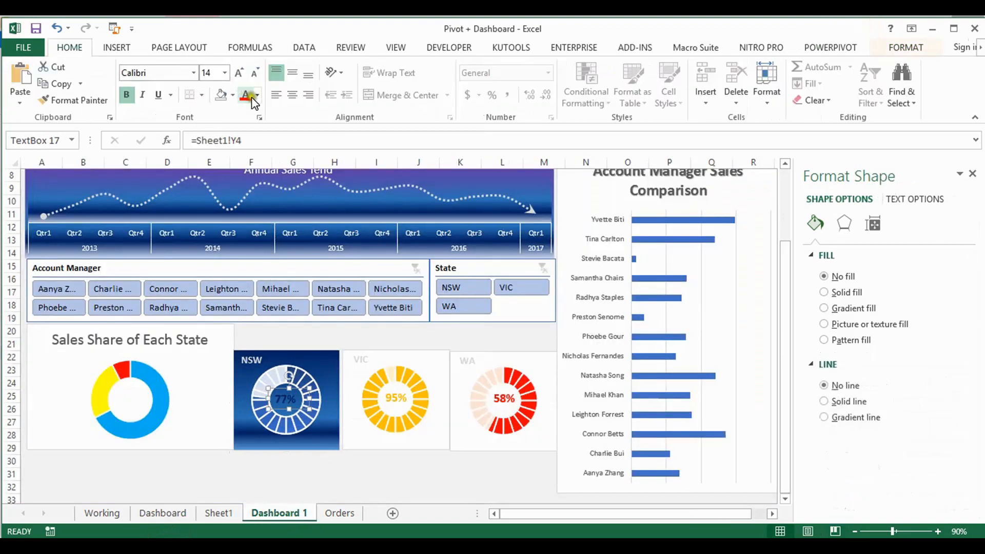
{"action": "left_click", "coordinate": [258, 95]}
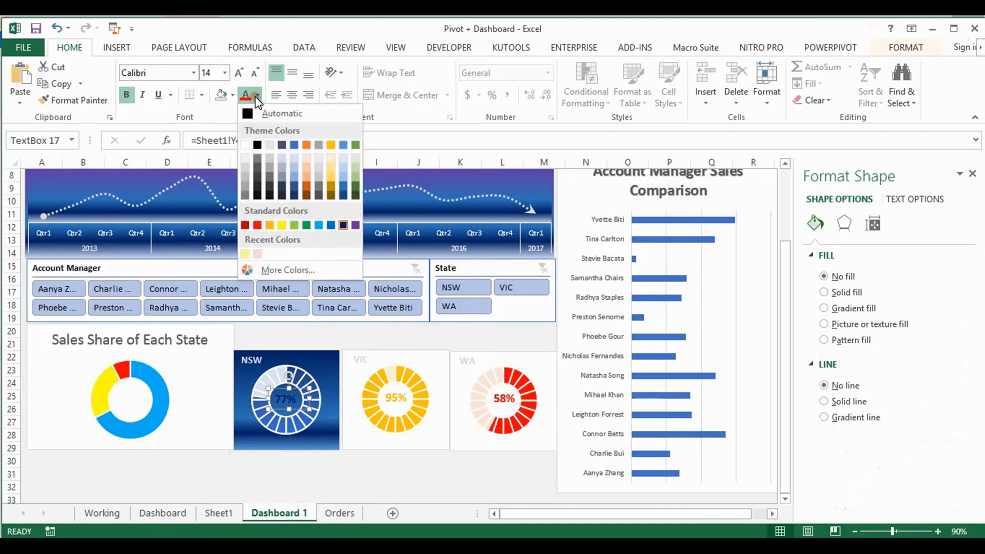
{"action": "left_click", "coordinate": [246, 169]}
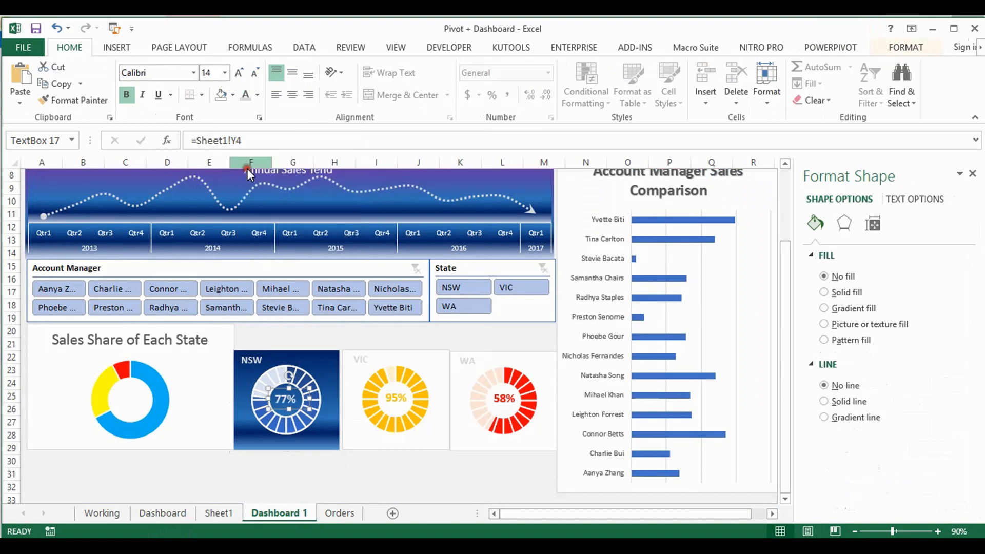
Apply the blue gradient fill to the VIC and WA chart areas on Dashboard 1, checking them against the Dashboard sheet
{"action": "left_click", "coordinate": [433, 416]}
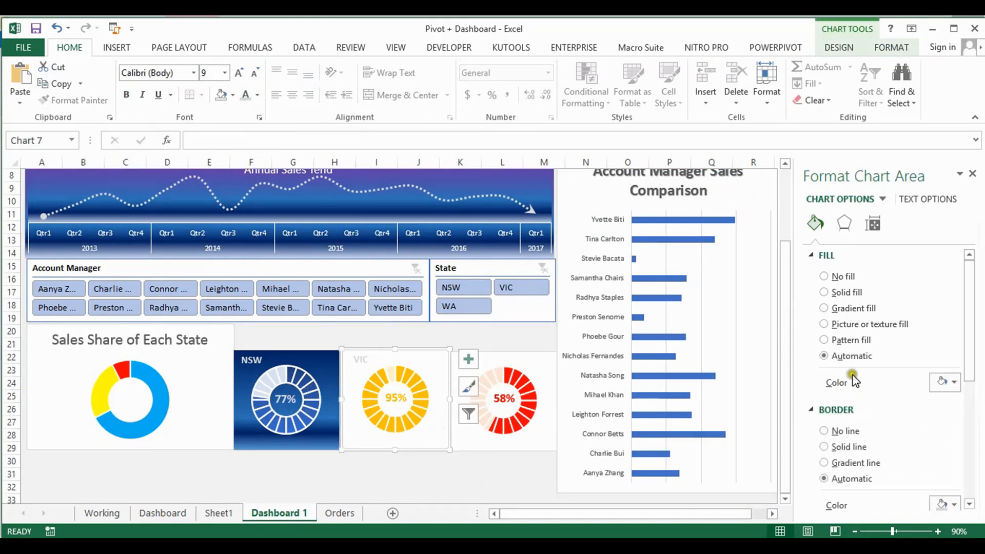
{"action": "left_click", "coordinate": [842, 309]}
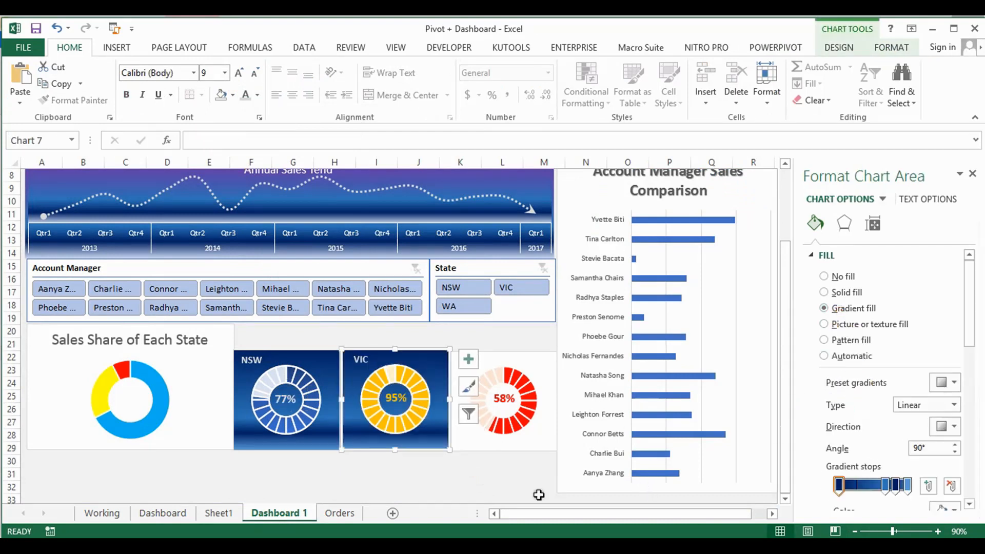
{"action": "left_click", "coordinate": [162, 513]}
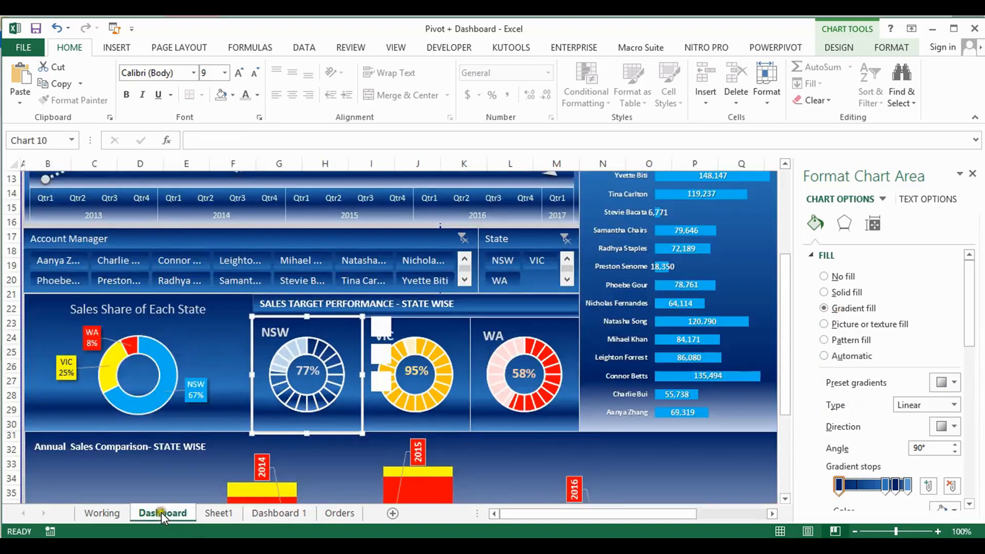
{"action": "left_click", "coordinate": [470, 419]}
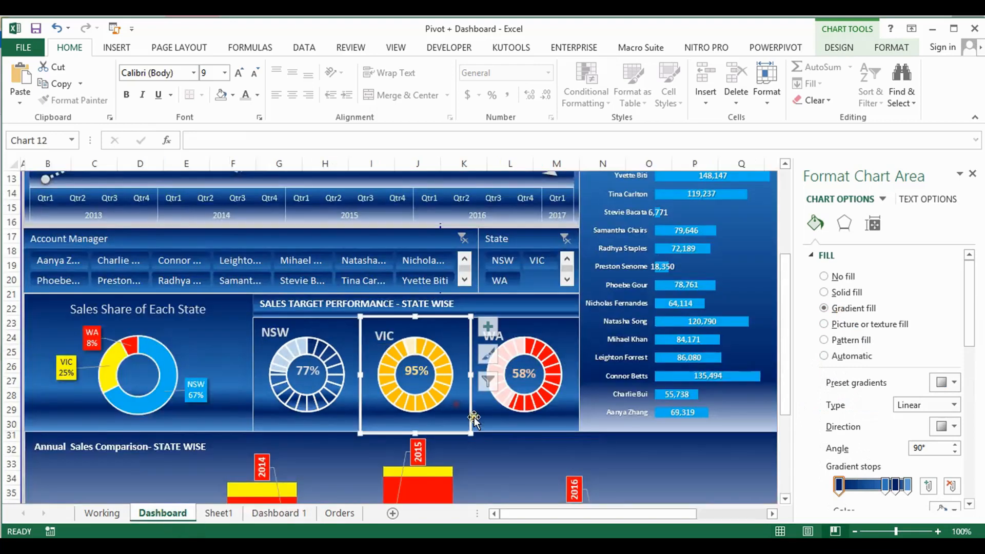
{"action": "left_click", "coordinate": [502, 420]}
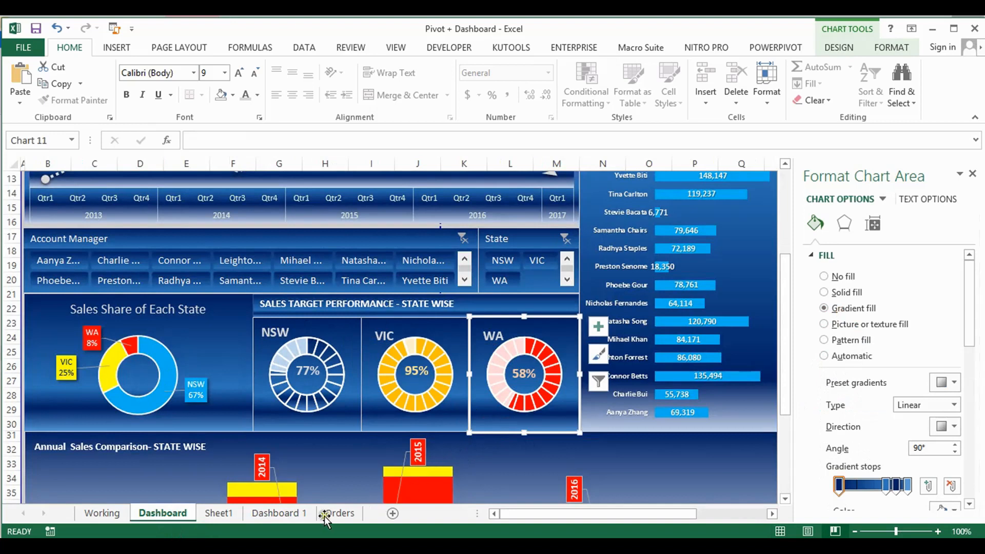
{"action": "left_click", "coordinate": [298, 513]}
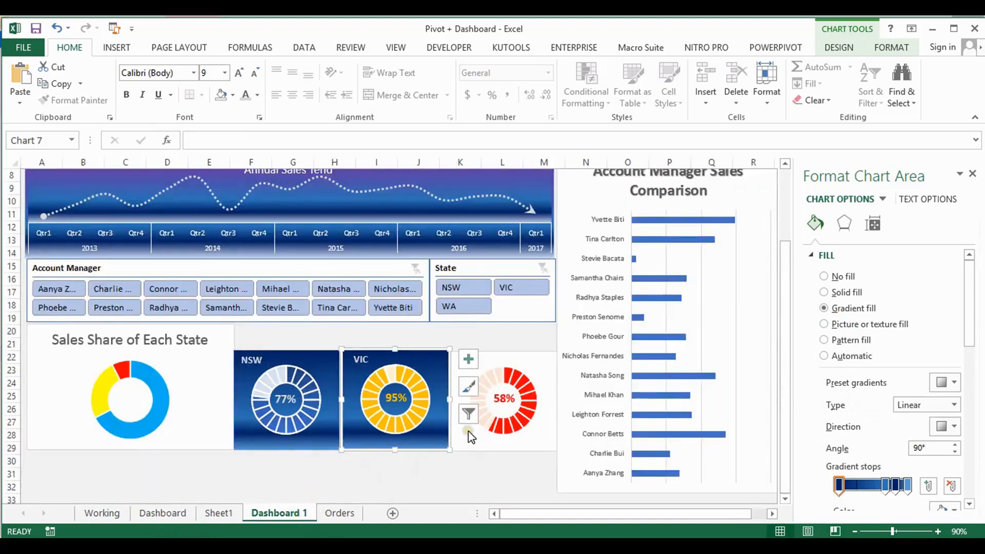
{"action": "left_click", "coordinate": [498, 439]}
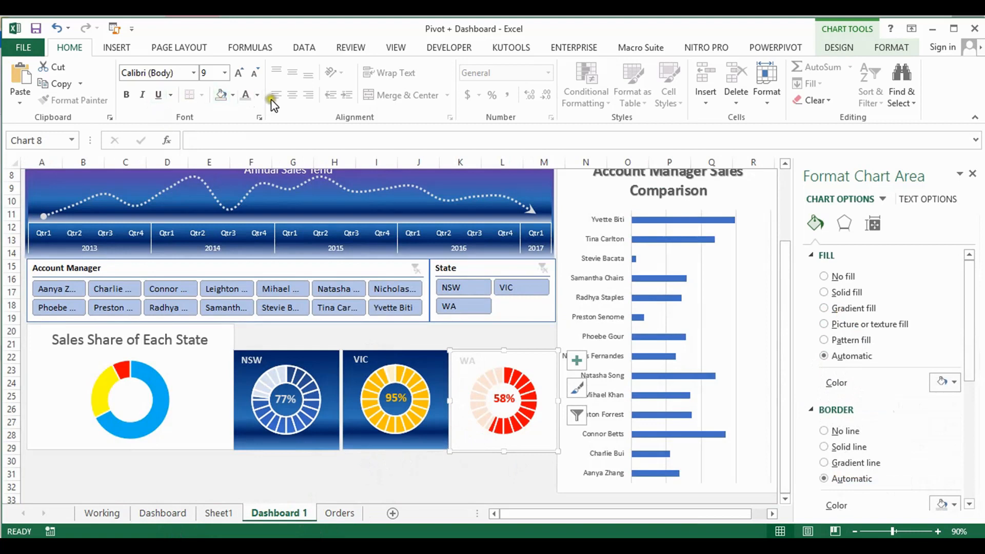
{"action": "left_click", "coordinate": [842, 309]}
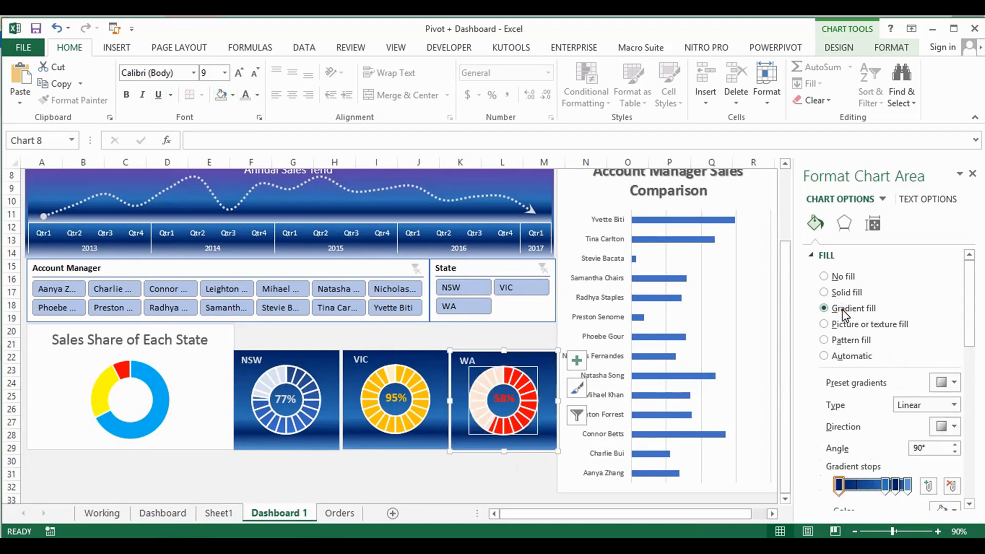
Recolour the WA percentage text to a lighter orange theme shade and the VIC percentage text to a lighter gold theme shade
{"action": "left_click", "coordinate": [503, 394]}
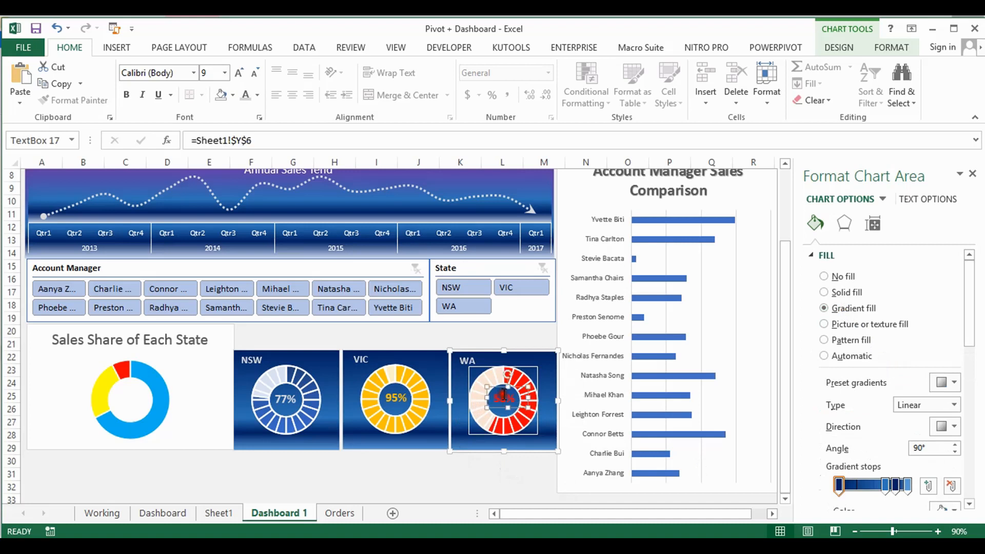
{"action": "left_click", "coordinate": [257, 96]}
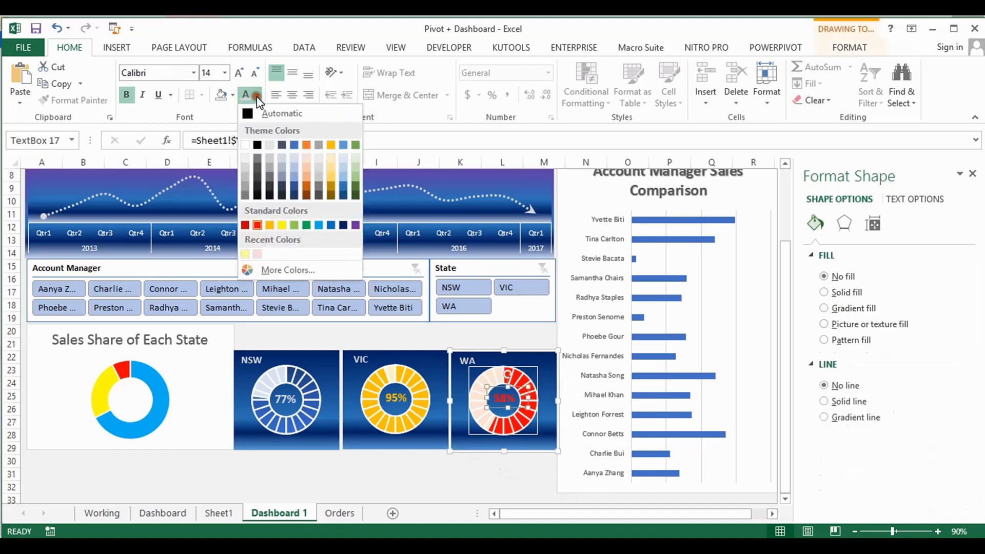
{"action": "left_click", "coordinate": [309, 176]}
{"action": "left_click", "coordinate": [393, 396]}
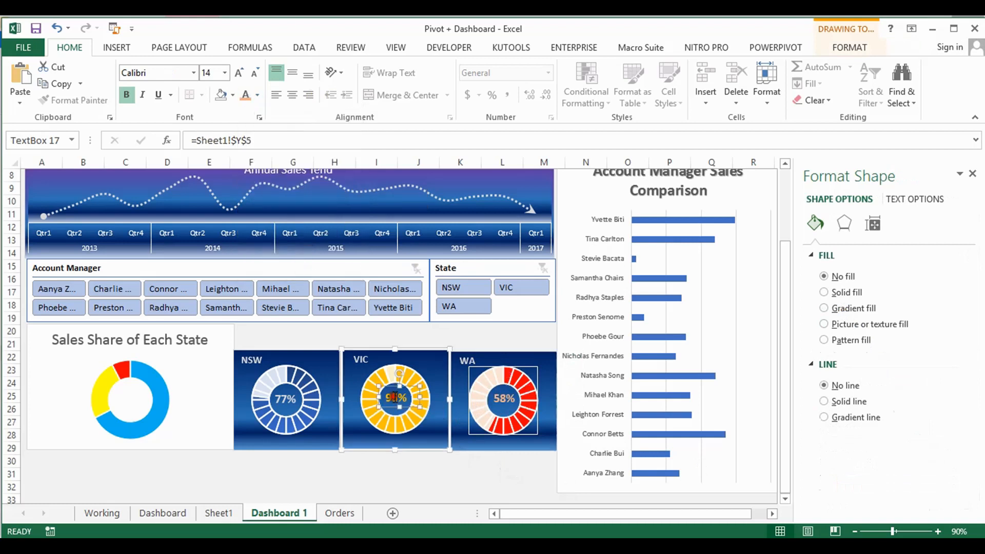
{"action": "left_click", "coordinate": [257, 95]}
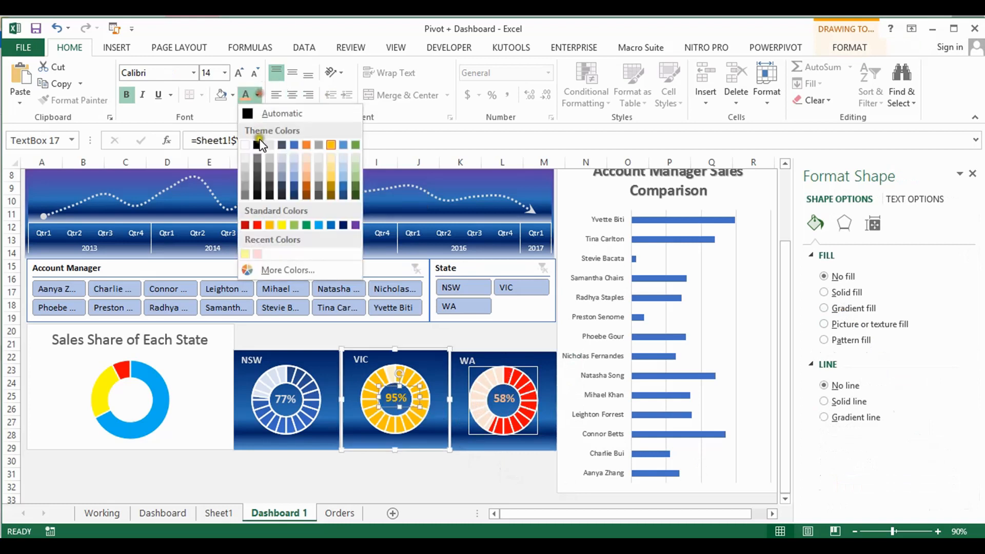
{"action": "left_click", "coordinate": [332, 170]}
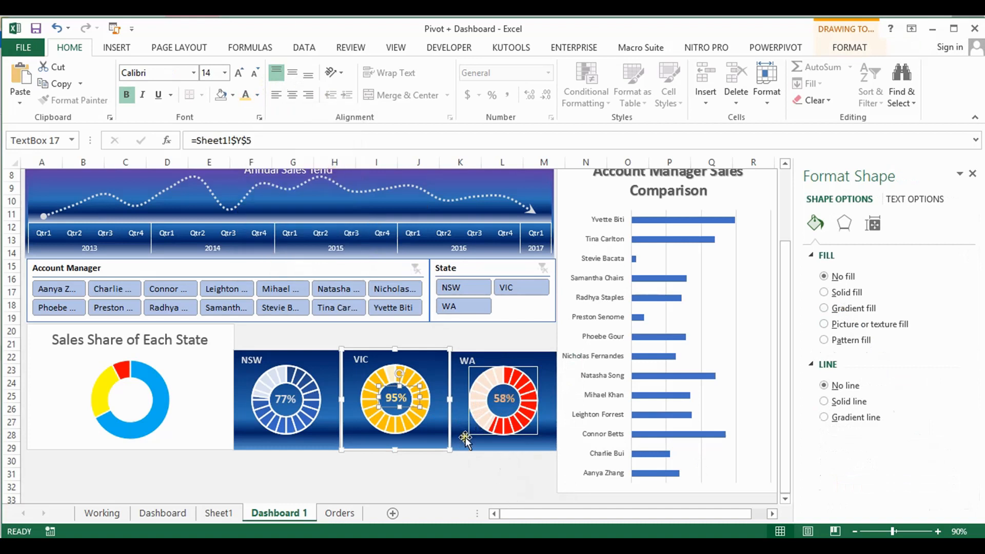
{"action": "left_click", "coordinate": [453, 490]}
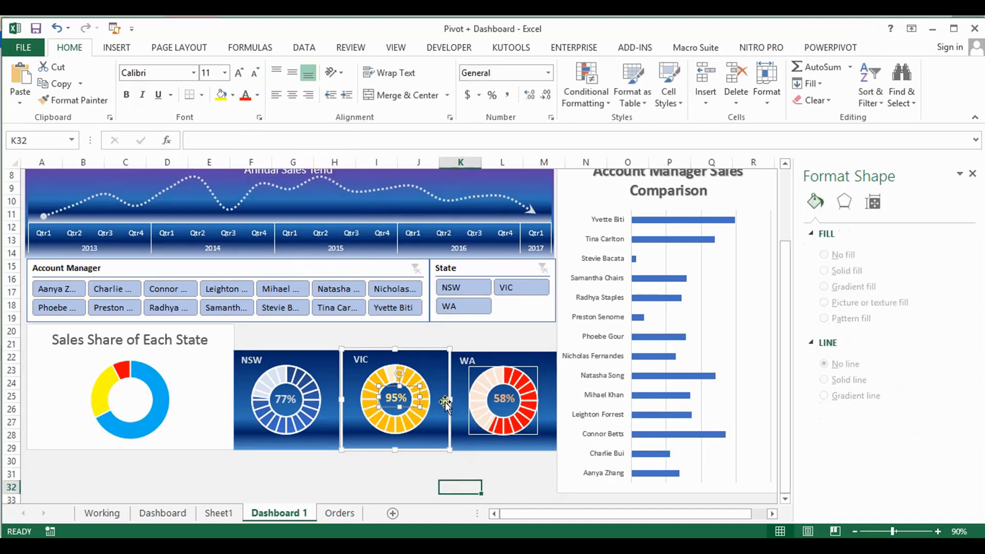
Copy the SALES TARGET PERFORMANCE - STATE WISE banner from the Dashboard sheet and place it above the state doughnuts on Dashboard 1
{"action": "left_click", "coordinate": [175, 513]}
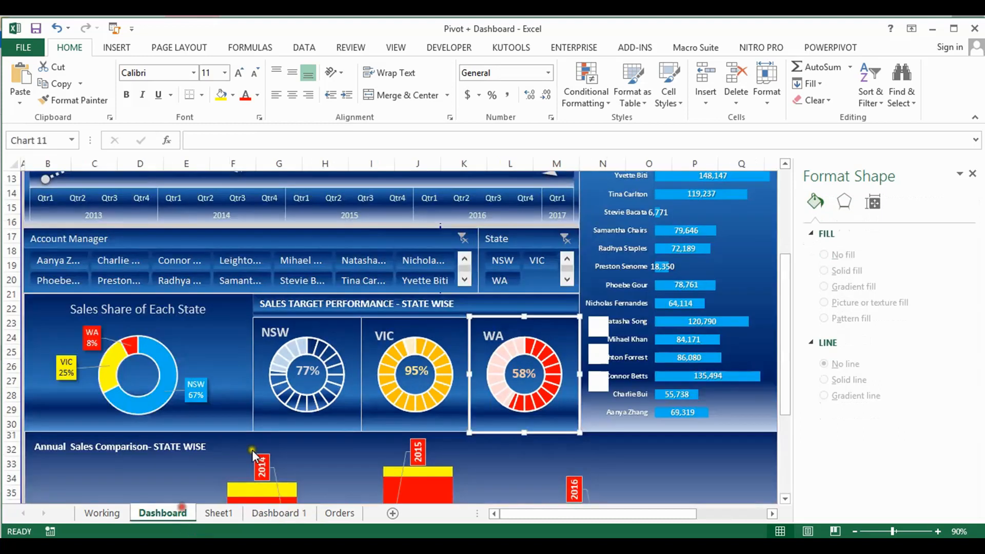
{"action": "left_click", "coordinate": [342, 307]}
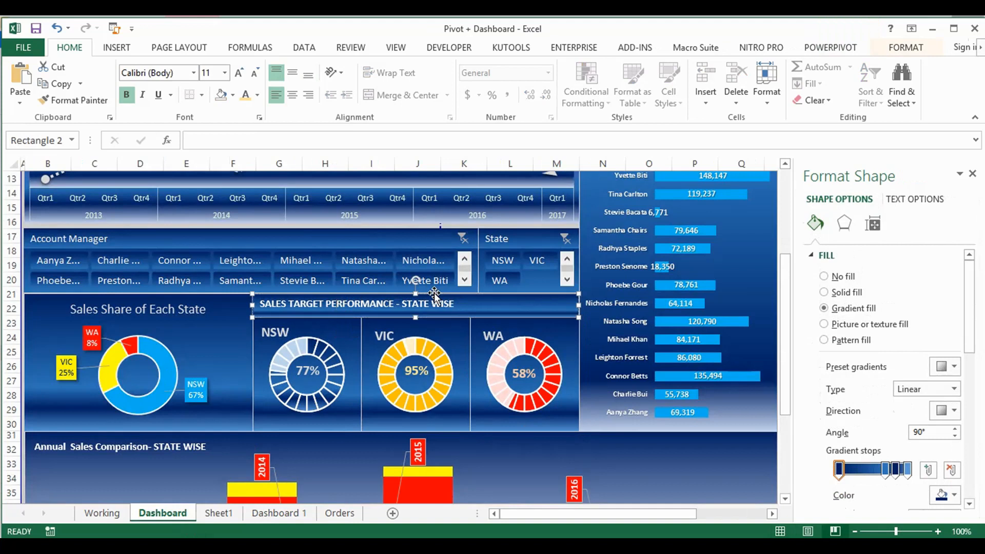
{"action": "left_click", "coordinate": [292, 512]}
{"action": "left_click", "coordinate": [277, 334]}
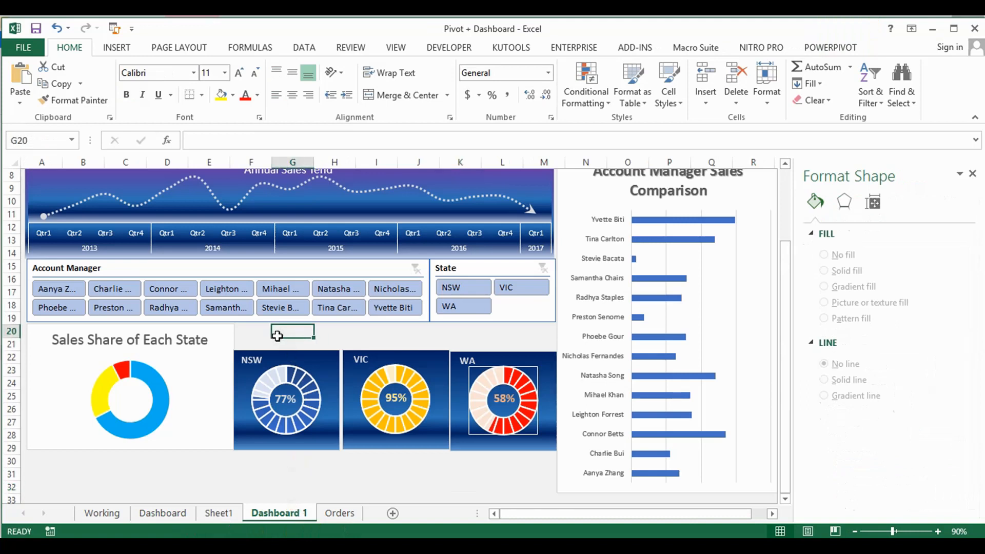
{"action": "key", "text": "ctrl+v"}
{"action": "left_click_drag", "start_coordinate": [314, 327], "coordinate": [279, 327]}
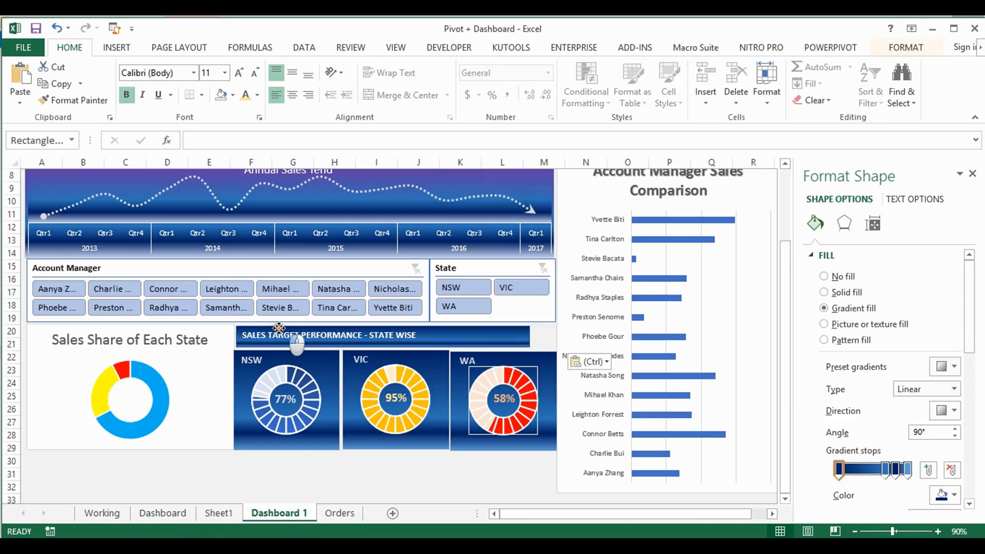
{"action": "left_click_drag", "start_coordinate": [279, 328], "coordinate": [278, 324]}
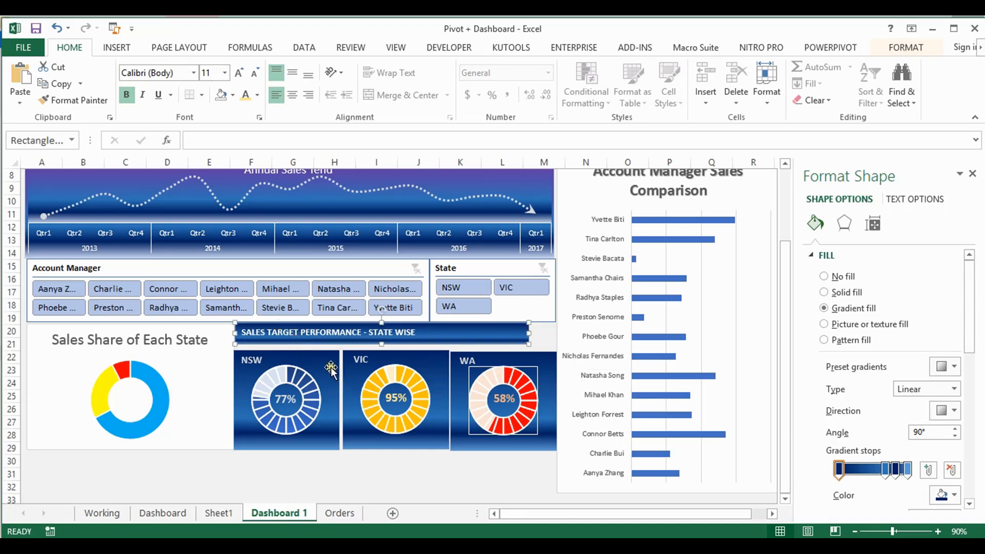
Narrow the Sales Share of Each State chart and stretch the banner from that chart's edge to the edge of the State slicer
{"action": "left_click", "coordinate": [215, 363]}
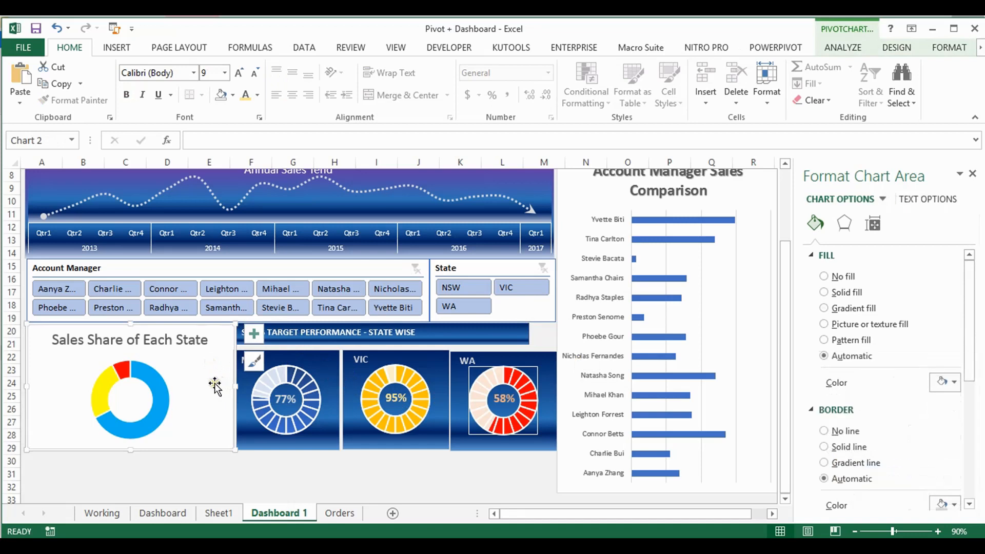
{"action": "left_click_drag", "start_coordinate": [232, 386], "coordinate": [220, 383]}
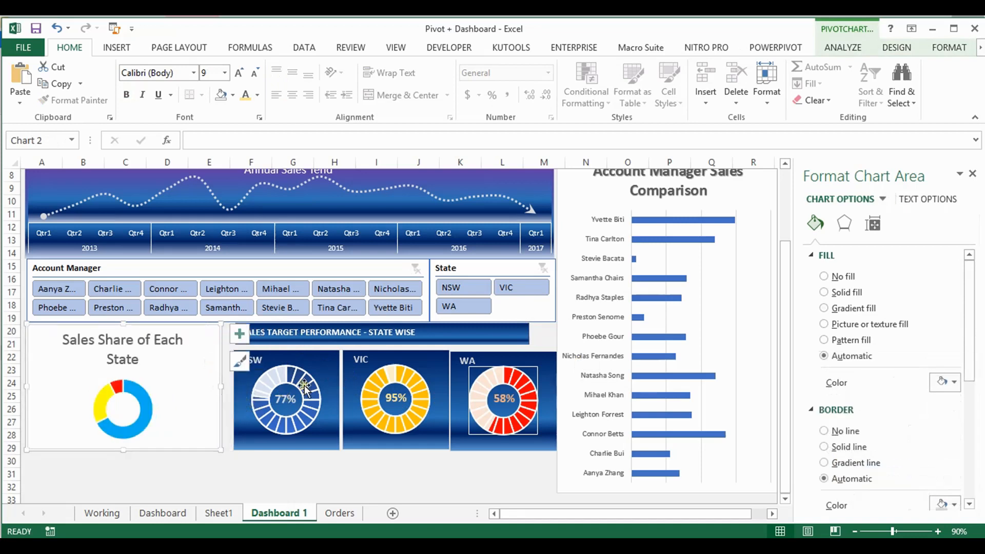
{"action": "left_click", "coordinate": [312, 363]}
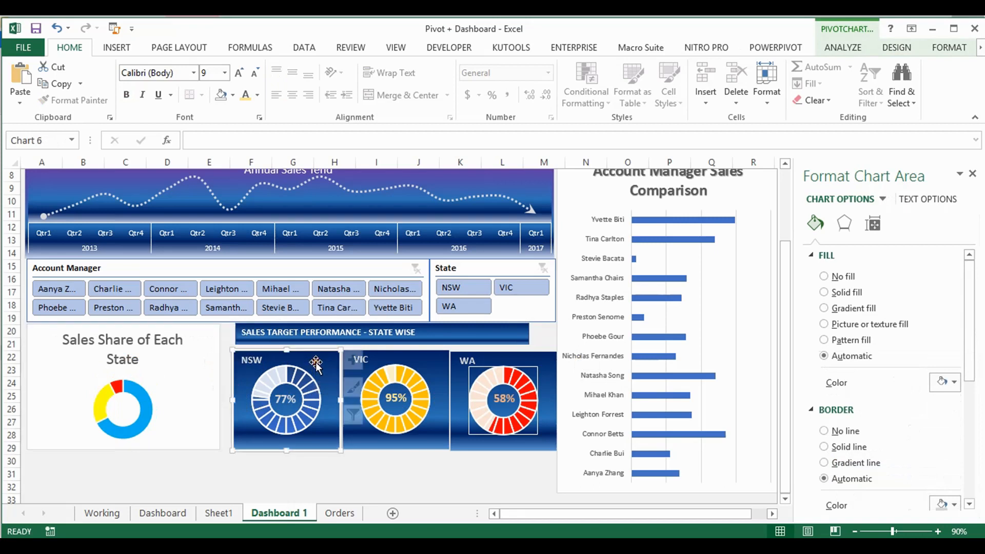
{"action": "left_click_drag", "start_coordinate": [306, 340], "coordinate": [291, 339]}
{"action": "left_click_drag", "start_coordinate": [513, 334], "coordinate": [553, 335]}
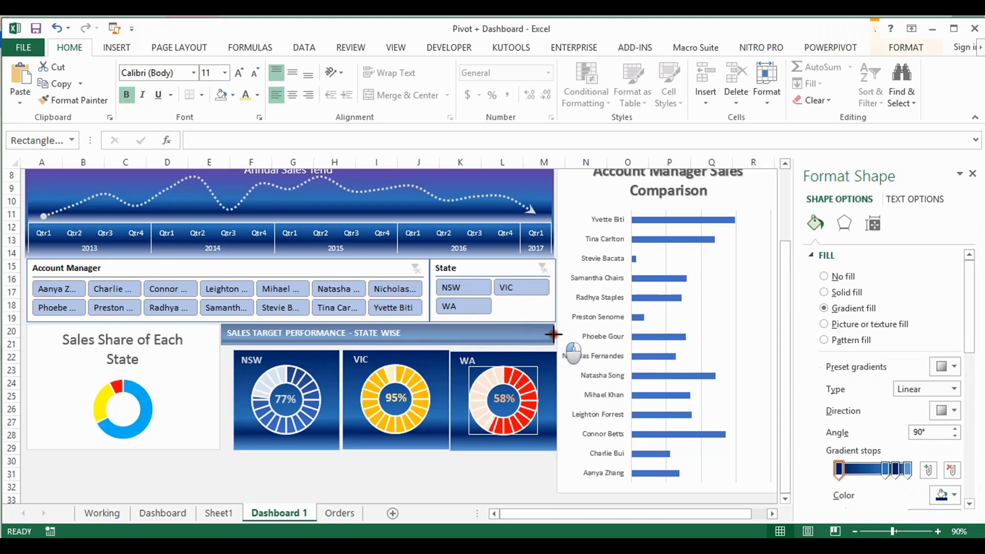
{"action": "left_click_drag", "start_coordinate": [553, 334], "coordinate": [554, 334]}
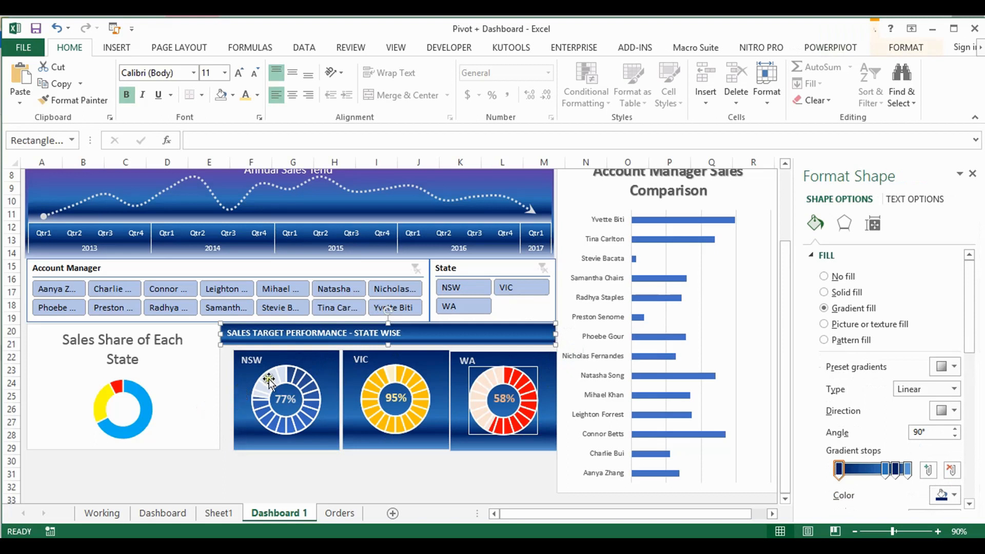
Move and enlarge the NSW chart to fit directly under the start of the banner, and recentre its percentage text in the doughnut
{"action": "left_click", "coordinate": [304, 360]}
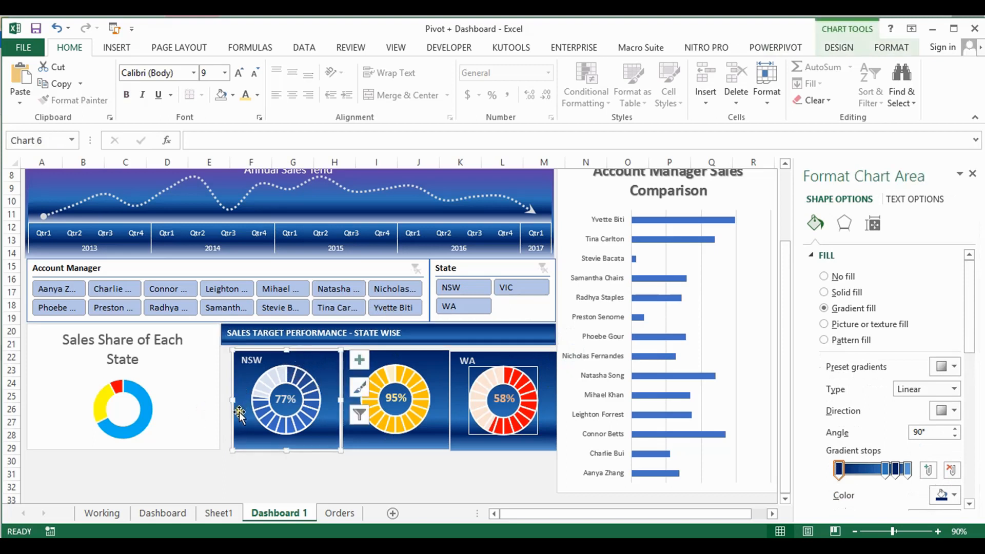
{"action": "left_click_drag", "start_coordinate": [240, 421], "coordinate": [229, 418]}
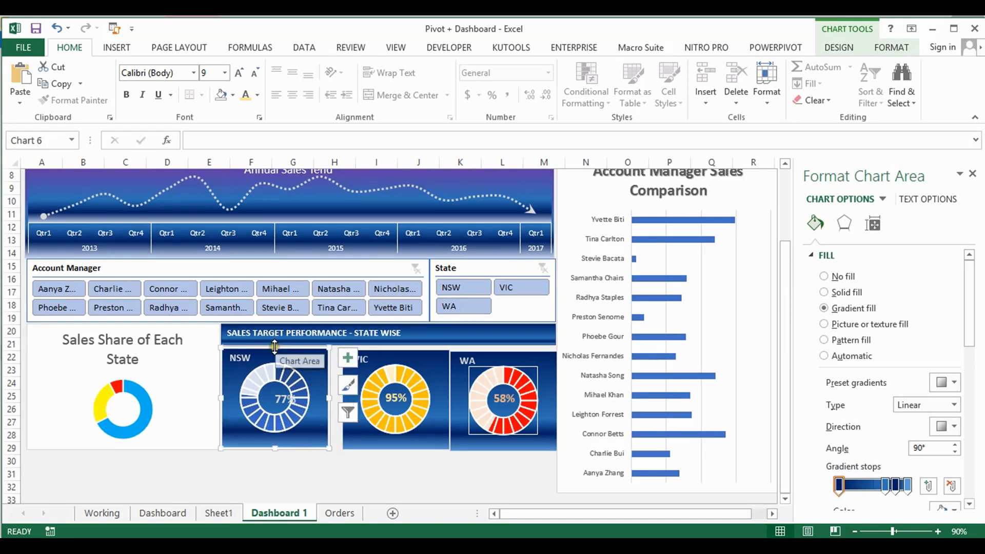
{"action": "left_click_drag", "start_coordinate": [275, 347], "coordinate": [275, 343]}
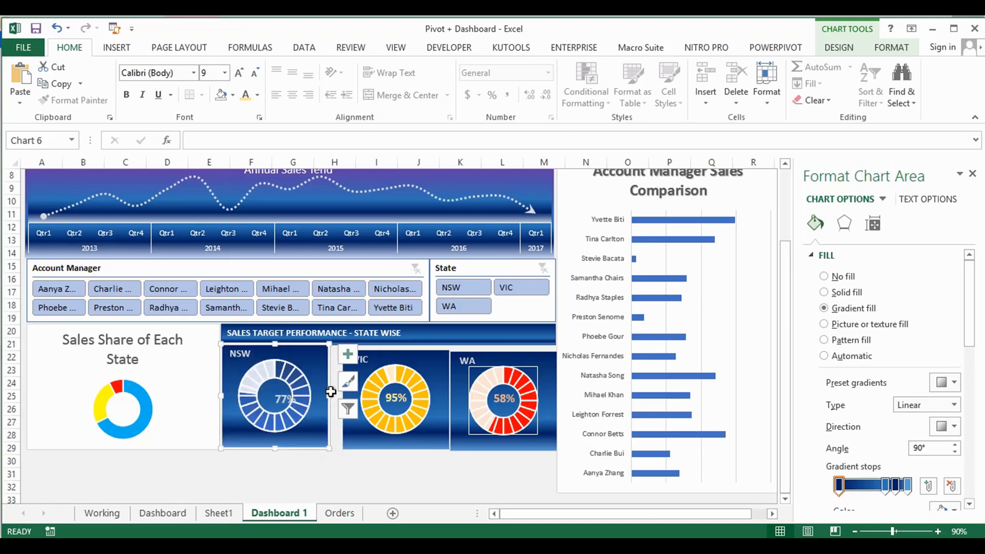
{"action": "left_click_drag", "start_coordinate": [331, 394], "coordinate": [279, 386]}
{"action": "left_click", "coordinate": [285, 393]}
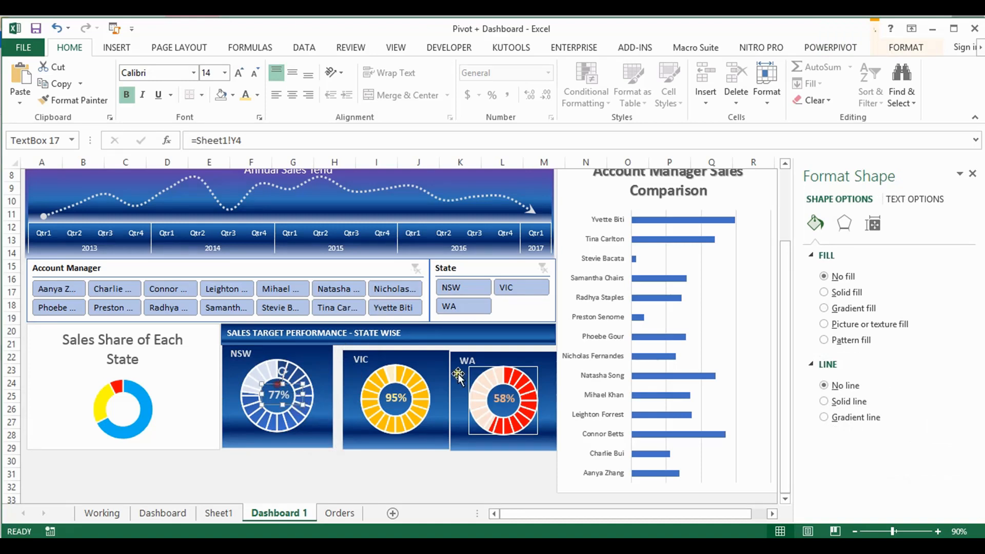
Extend the VIC chart up to the banner and across to the NSW chart to close the gaps
{"action": "left_click", "coordinate": [397, 353]}
{"action": "left_click_drag", "start_coordinate": [394, 347], "coordinate": [394, 340]}
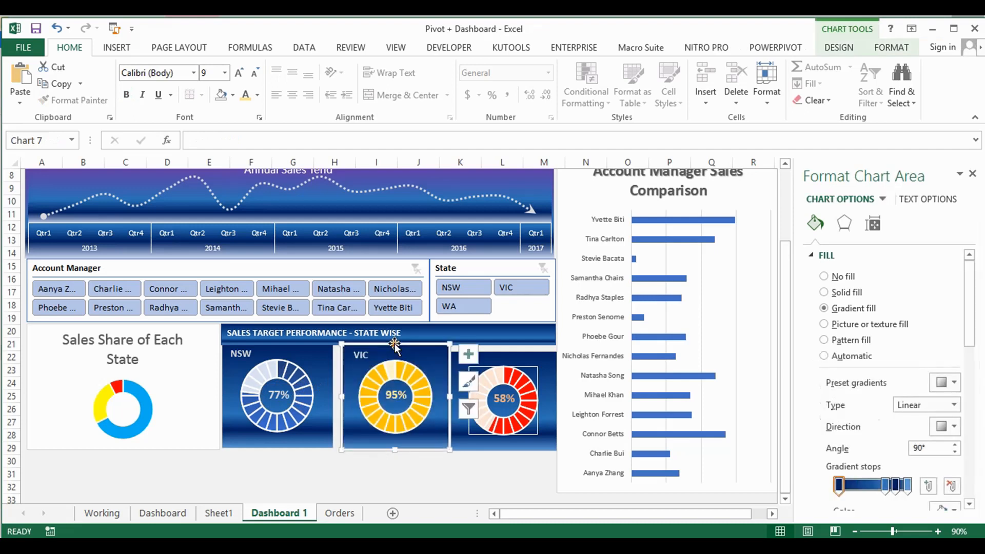
{"action": "left_click_drag", "start_coordinate": [341, 396], "coordinate": [332, 396]}
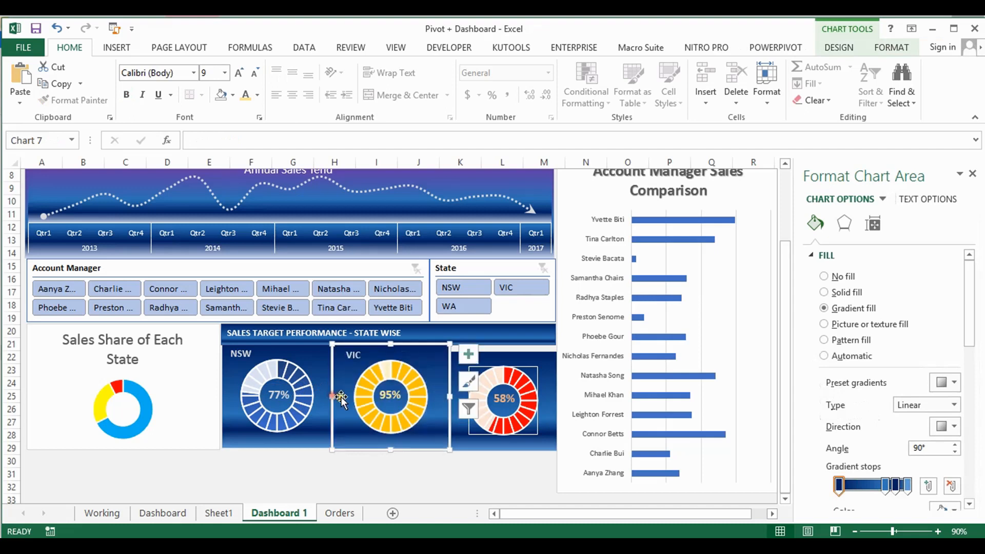
Extend the WA chart up to the banner and nudge it into place beside the VIC chart
{"action": "left_click", "coordinate": [537, 354]}
{"action": "left_click_drag", "start_coordinate": [503, 350], "coordinate": [503, 344]}
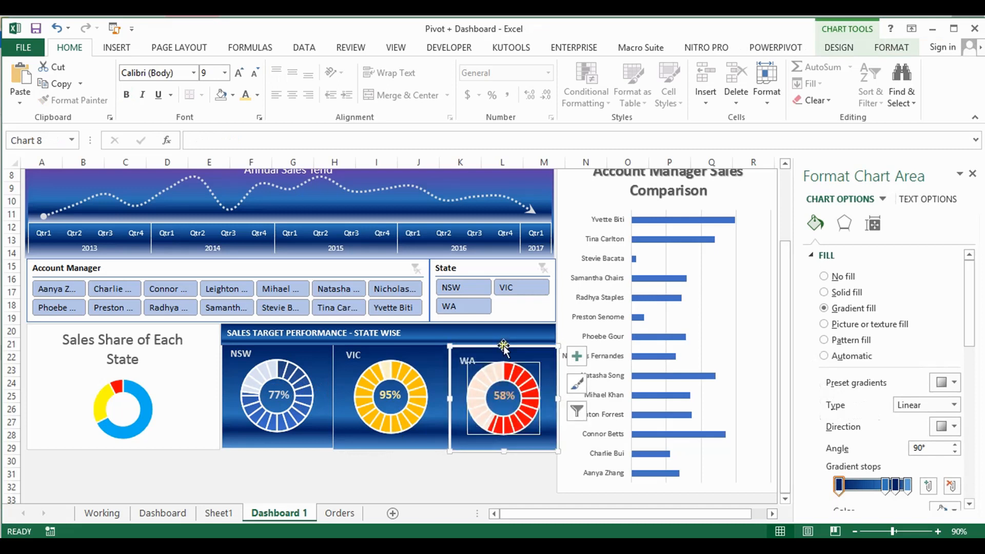
{"action": "left_click", "coordinate": [517, 445]}
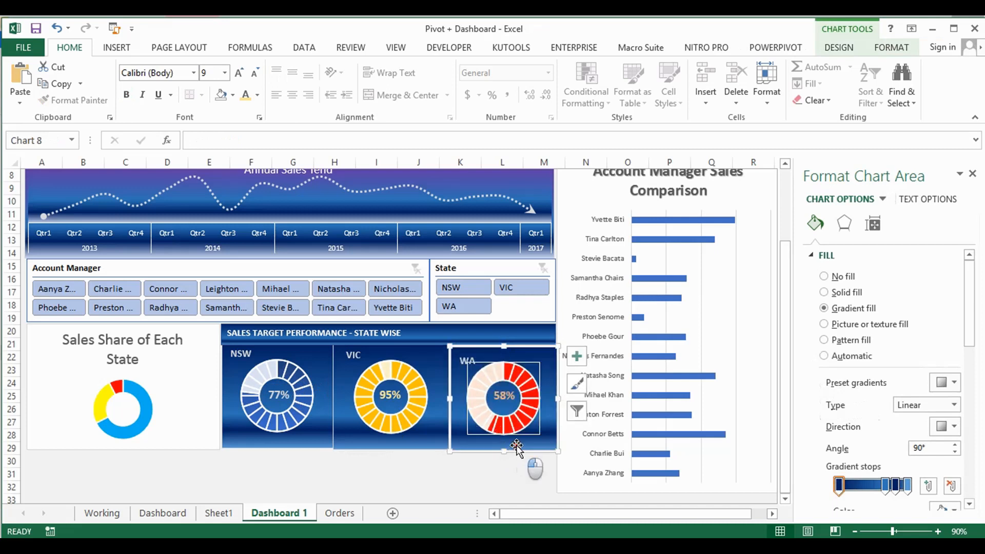
{"action": "left_click", "coordinate": [421, 472]}
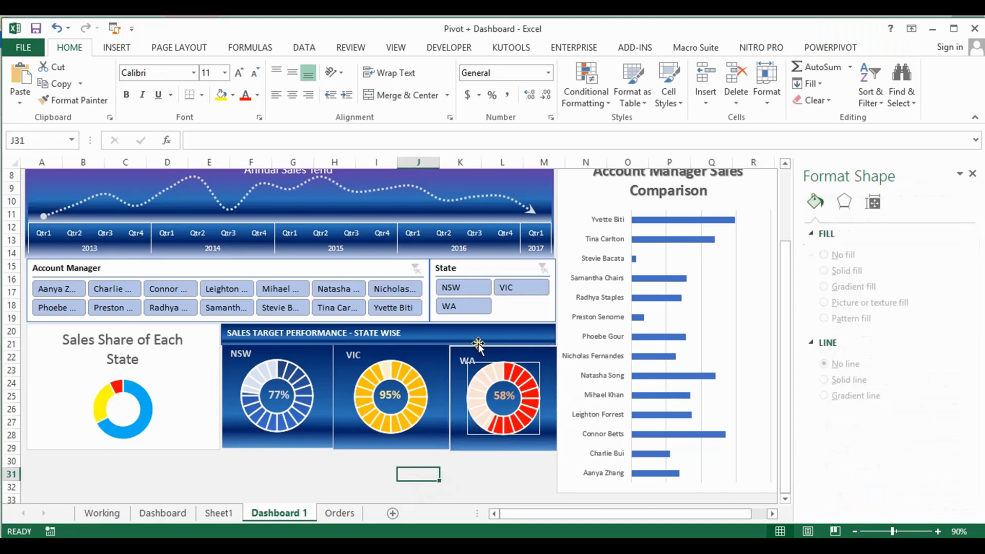
{"action": "left_click", "coordinate": [504, 349]}
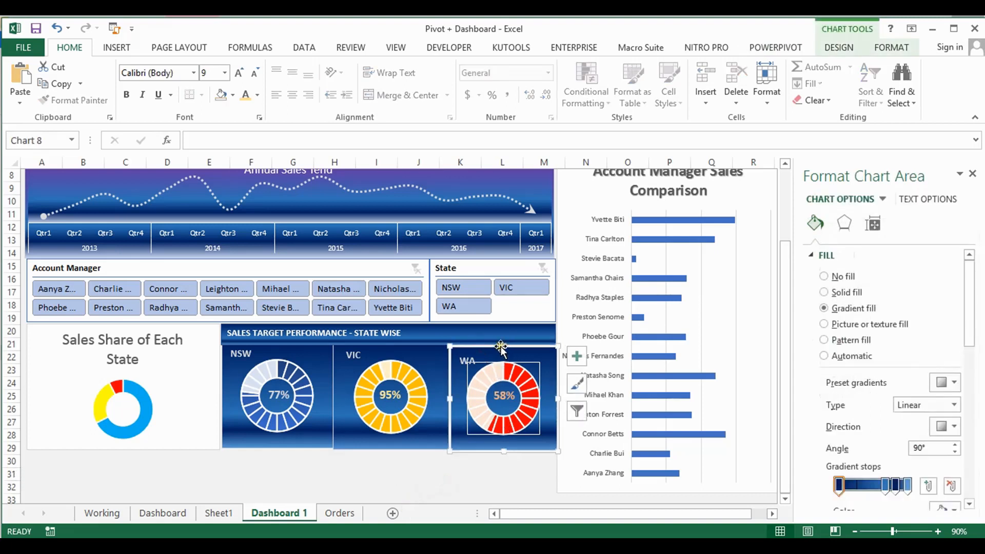
{"action": "left_click_drag", "start_coordinate": [503, 347], "coordinate": [504, 344]}
{"action": "left_click", "coordinate": [486, 490]}
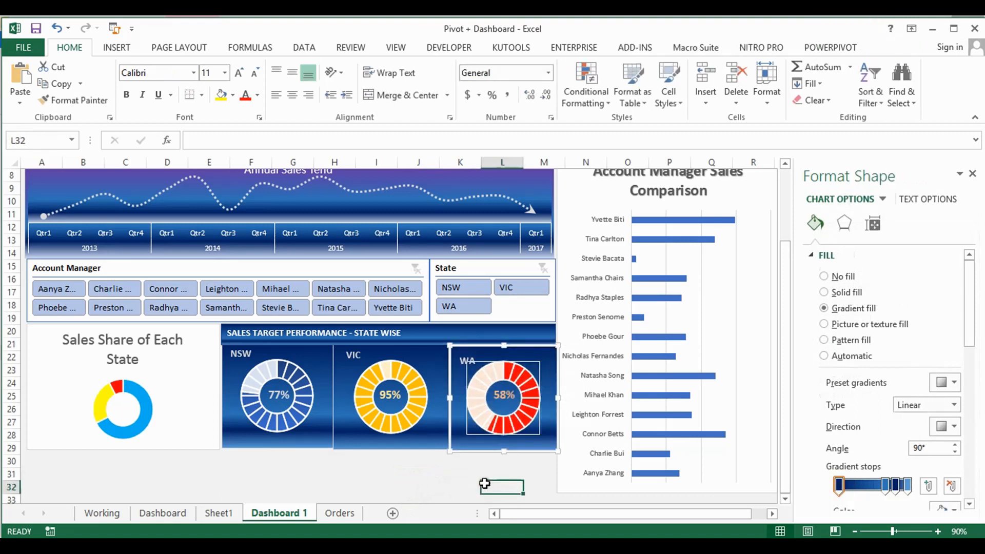
{"action": "left_click", "coordinate": [458, 407]}
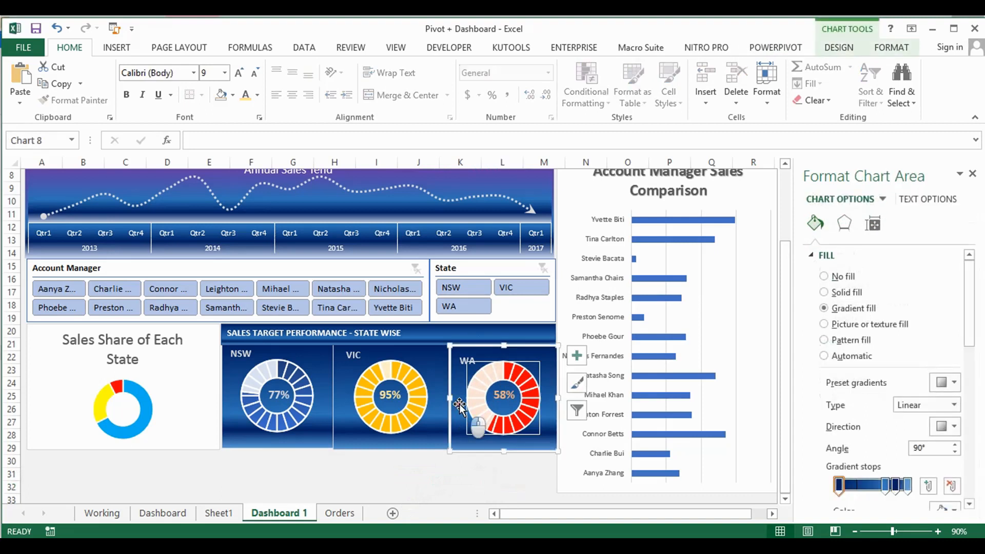
{"action": "left_click_drag", "start_coordinate": [459, 405], "coordinate": [458, 404]}
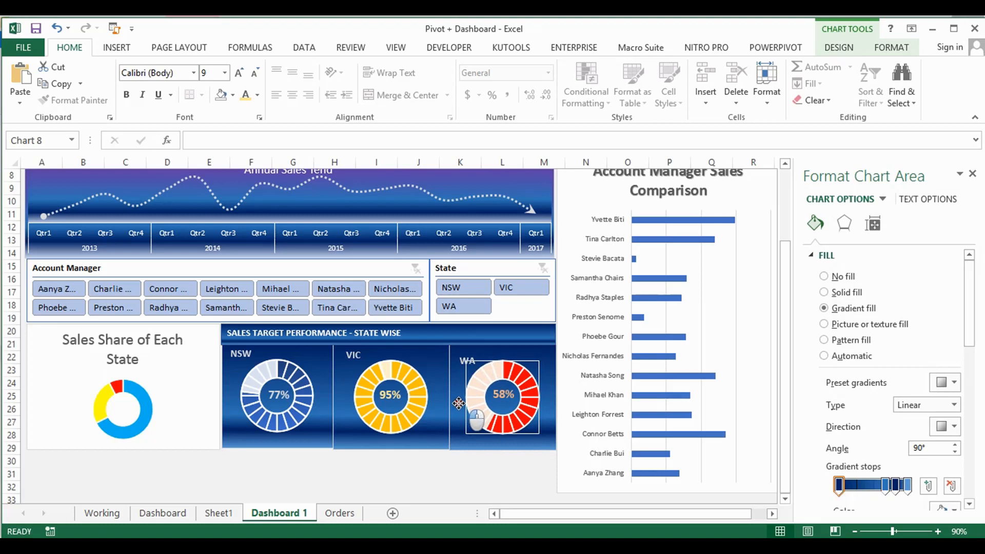
{"action": "left_click_drag", "start_coordinate": [459, 404], "coordinate": [459, 403]}
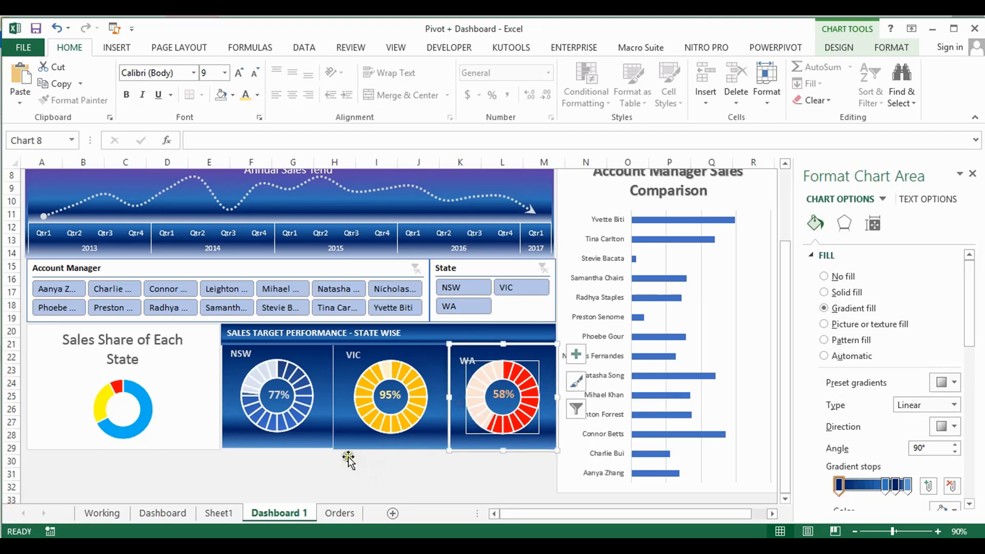
Select the NSW, VIC and WA charts together and align them along their bottom edges
{"action": "left_click", "coordinate": [328, 442]}
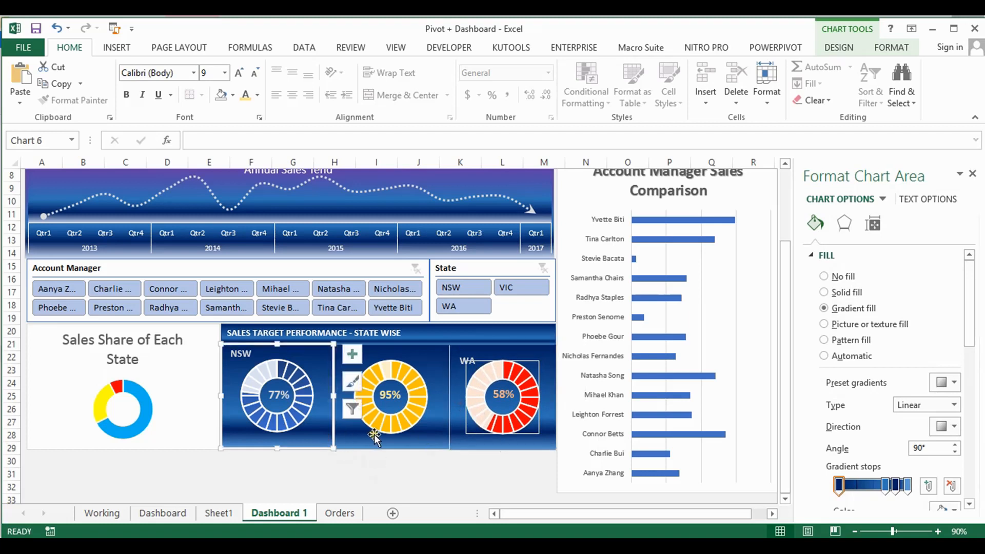
{"action": "left_click", "coordinate": [447, 440], "text": "ctrl"}
{"action": "left_click", "coordinate": [462, 445], "text": "ctrl"}
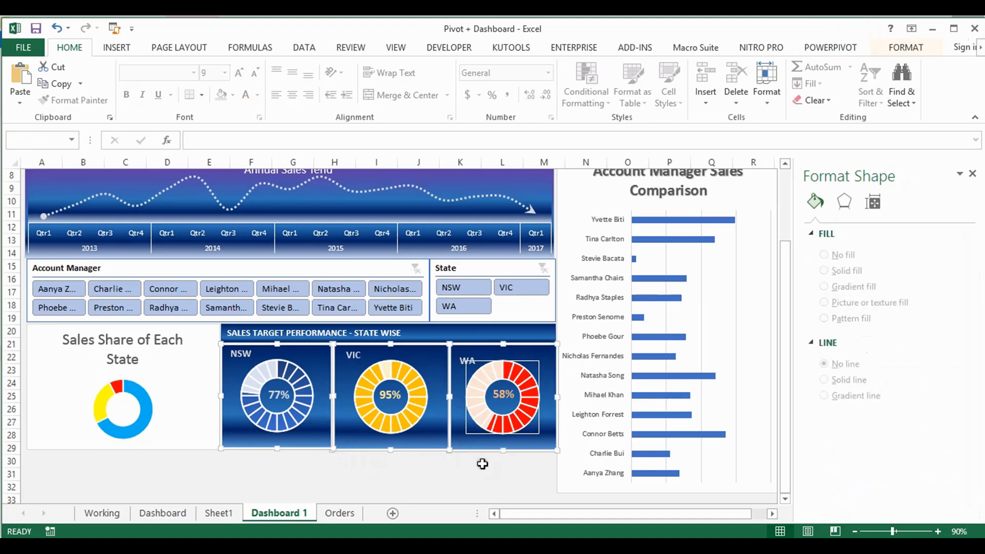
{"action": "left_click", "coordinate": [906, 47]}
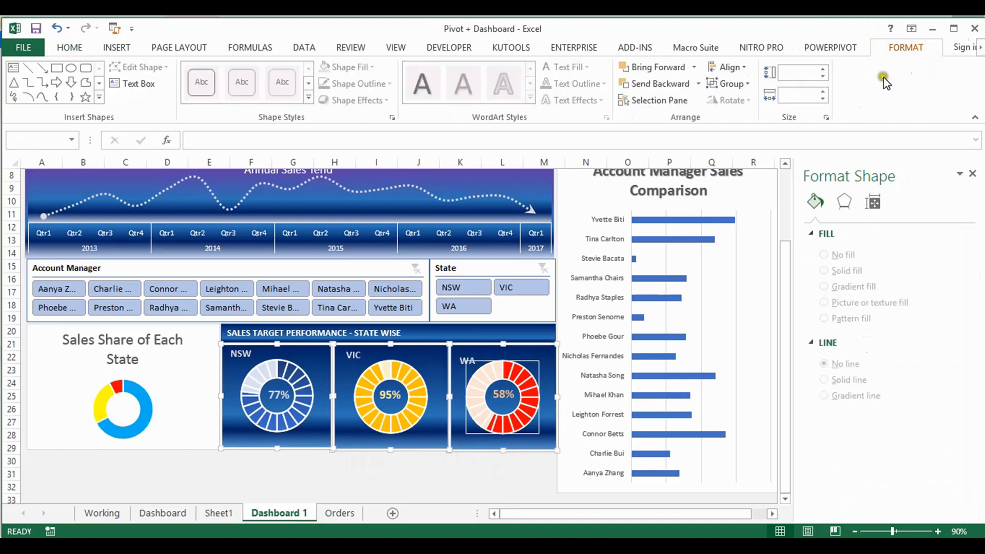
{"action": "left_click", "coordinate": [740, 67]}
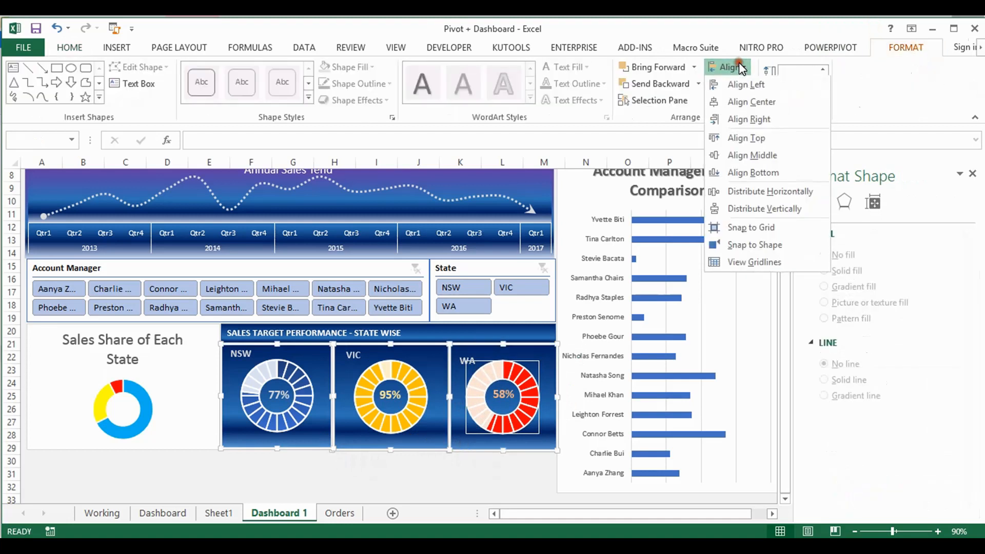
{"action": "left_click", "coordinate": [758, 164]}
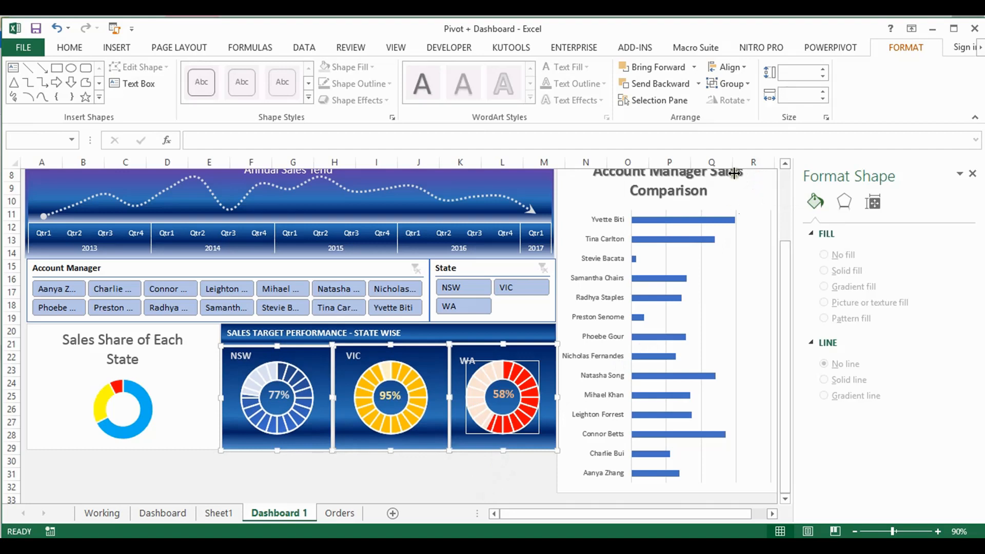
Set the height of the selected NSW, VIC and WA charts to 1.6 inches
{"action": "left_click", "coordinate": [823, 70]}
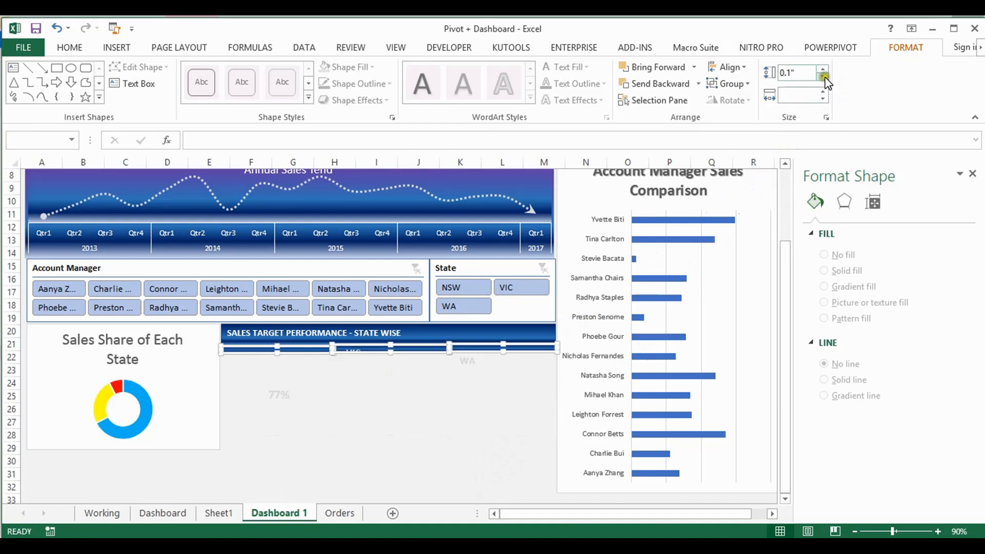
{"action": "left_click", "coordinate": [823, 77]}
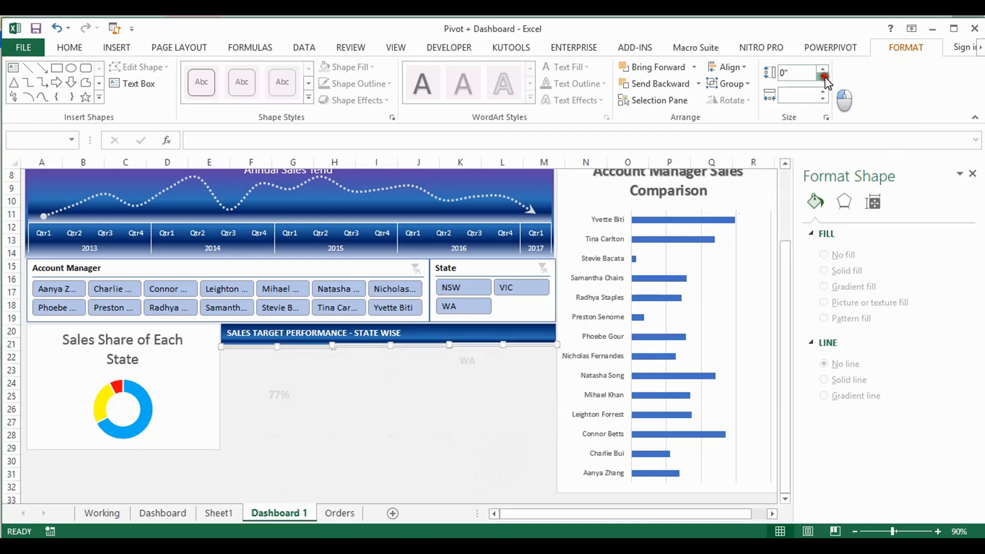
{"action": "left_click", "coordinate": [824, 70]}
{"action": "left_click", "coordinate": [823, 70]}
{"action": "left_click", "coordinate": [824, 70]}
{"action": "left_click", "coordinate": [823, 70]}
{"action": "left_click", "coordinate": [823, 70]}
{"action": "left_click", "coordinate": [824, 70]}
{"action": "left_click", "coordinate": [824, 70]}
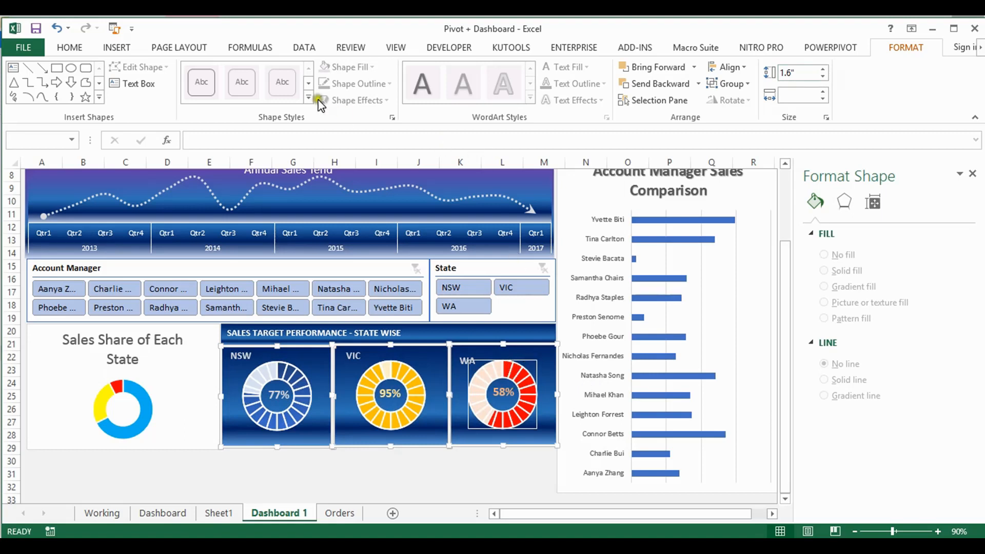
{"action": "left_click", "coordinate": [427, 434]}
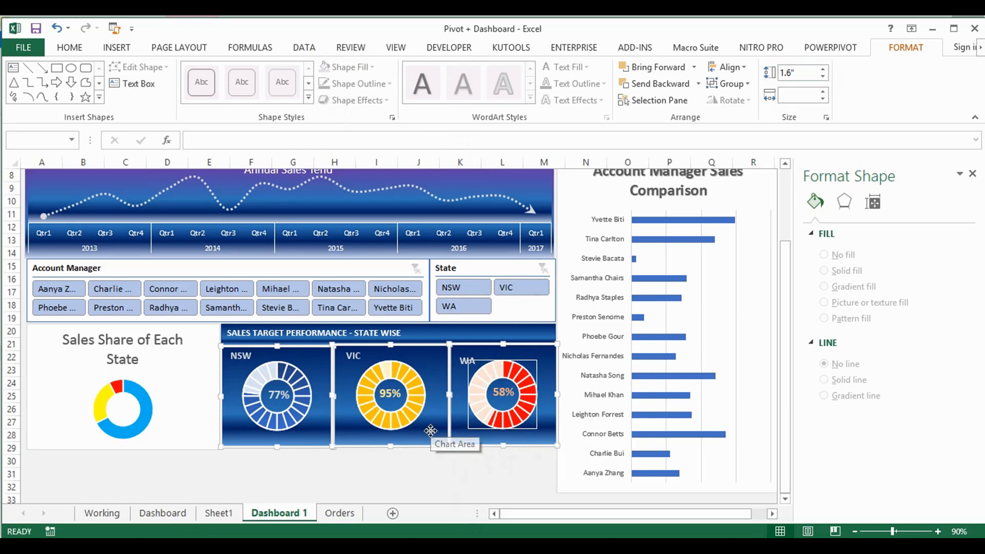
{"action": "left_click", "coordinate": [422, 460]}
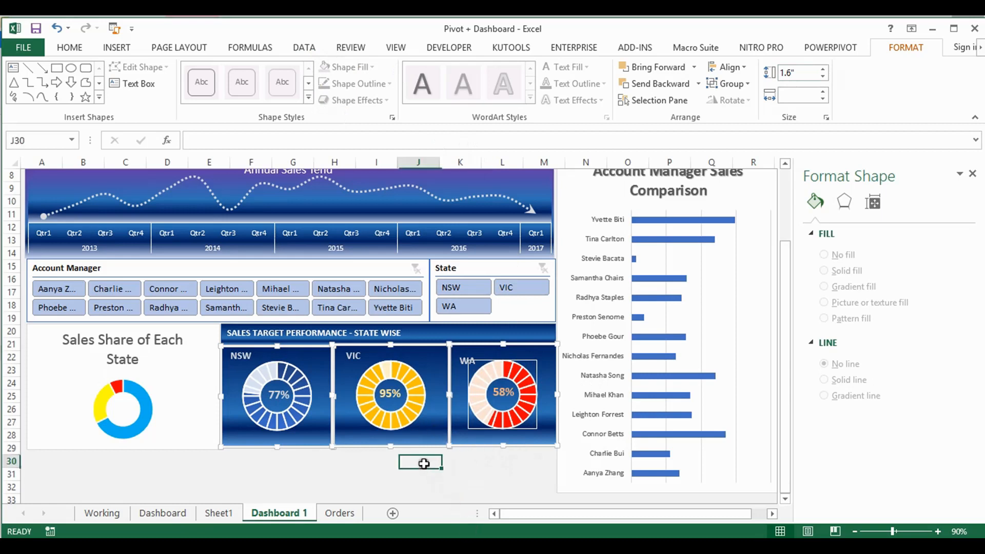
Remove the outline from the plot area of the WA doughnut chart
{"action": "left_click", "coordinate": [461, 435]}
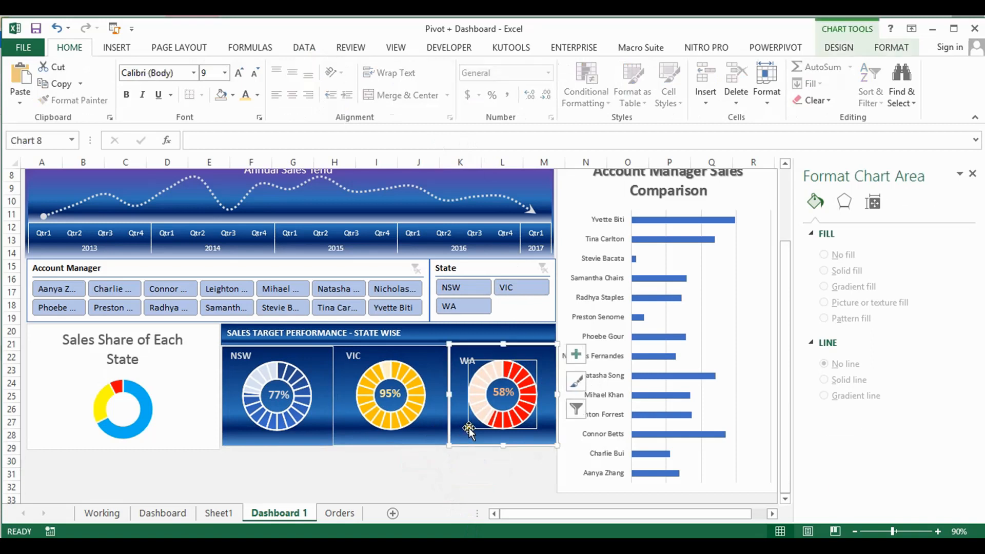
{"action": "left_click", "coordinate": [469, 430]}
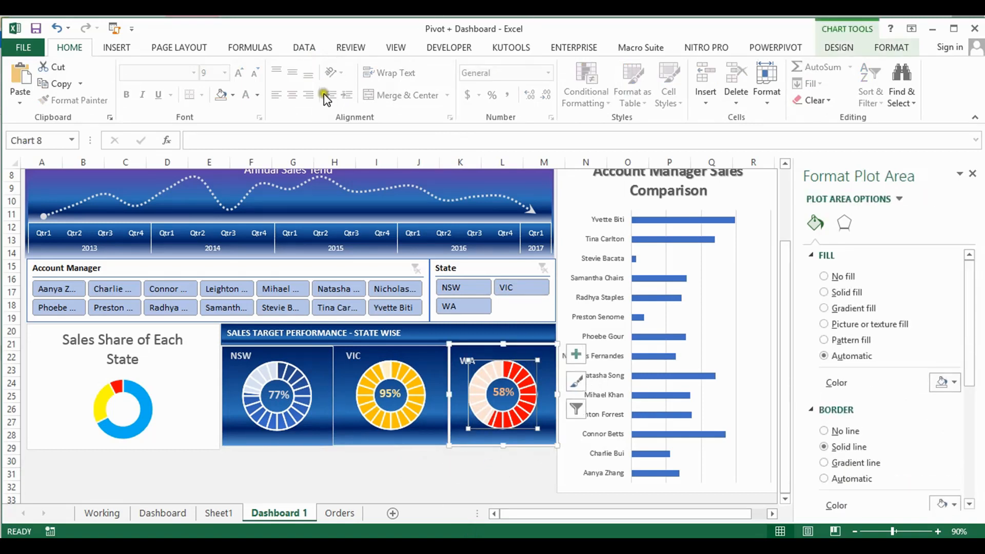
{"action": "left_click", "coordinate": [892, 47]}
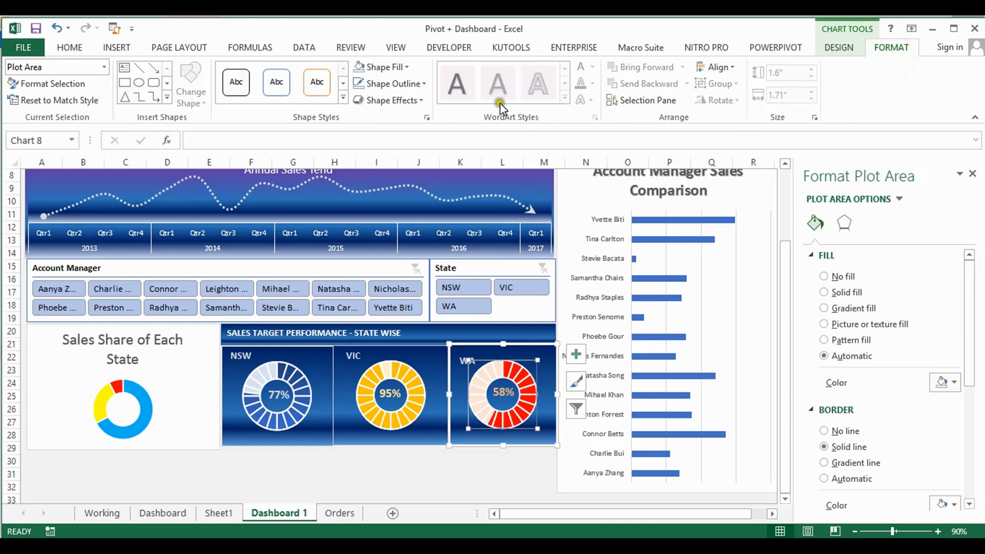
{"action": "left_click", "coordinate": [421, 83]}
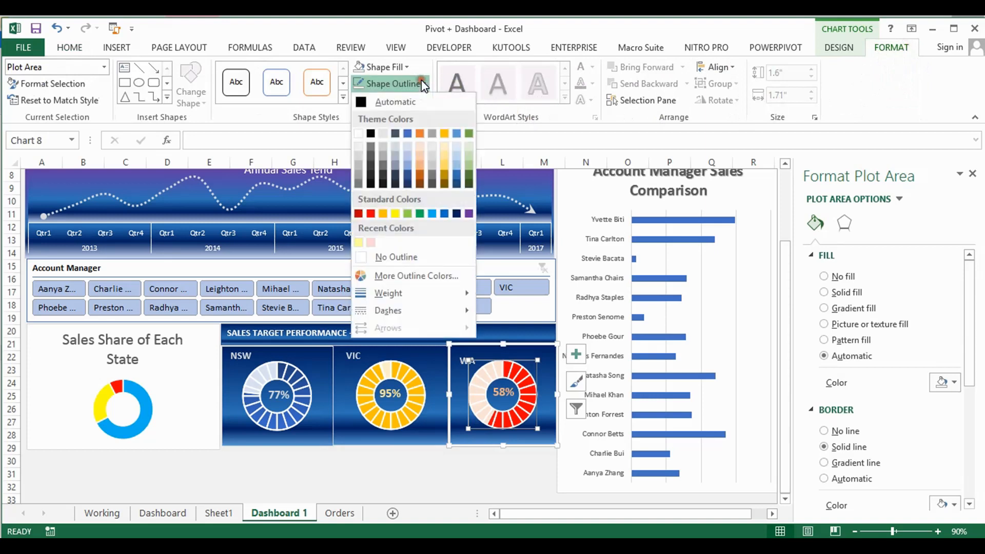
{"action": "left_click", "coordinate": [378, 257]}
{"action": "left_click", "coordinate": [500, 474]}
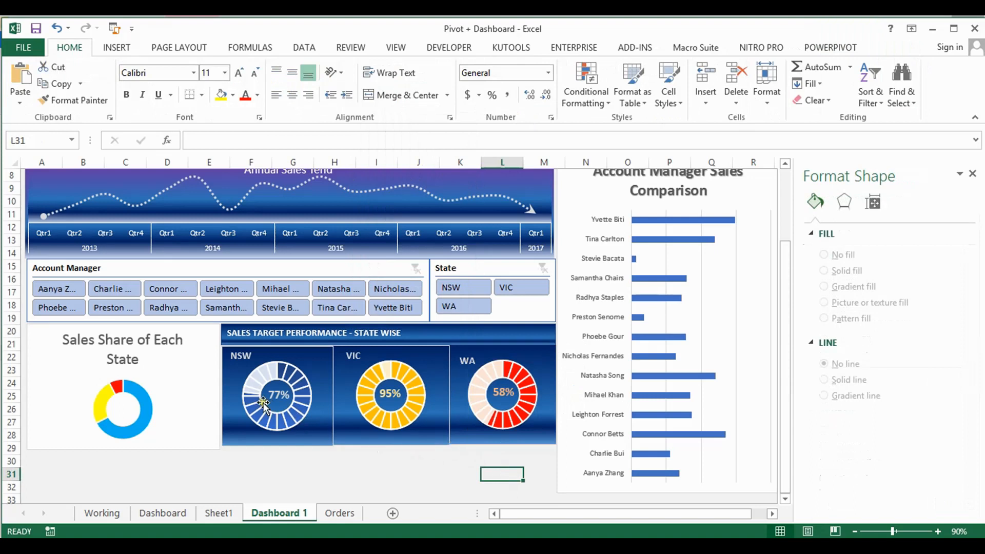
Give the Sales Share of Each State chart the blue gradient fill and change its title text to white
{"action": "left_click", "coordinate": [189, 394]}
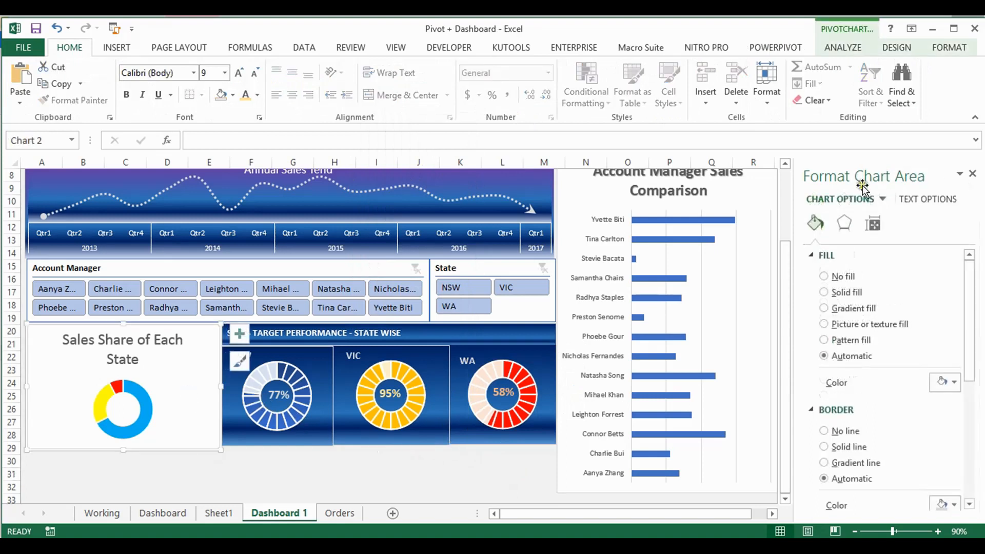
{"action": "left_click", "coordinate": [825, 308]}
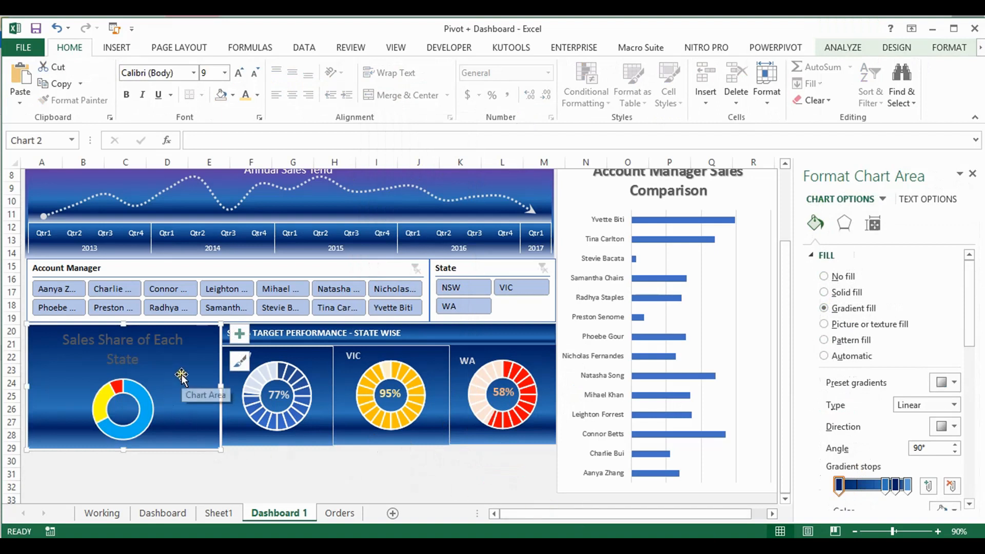
{"action": "left_click", "coordinate": [161, 343]}
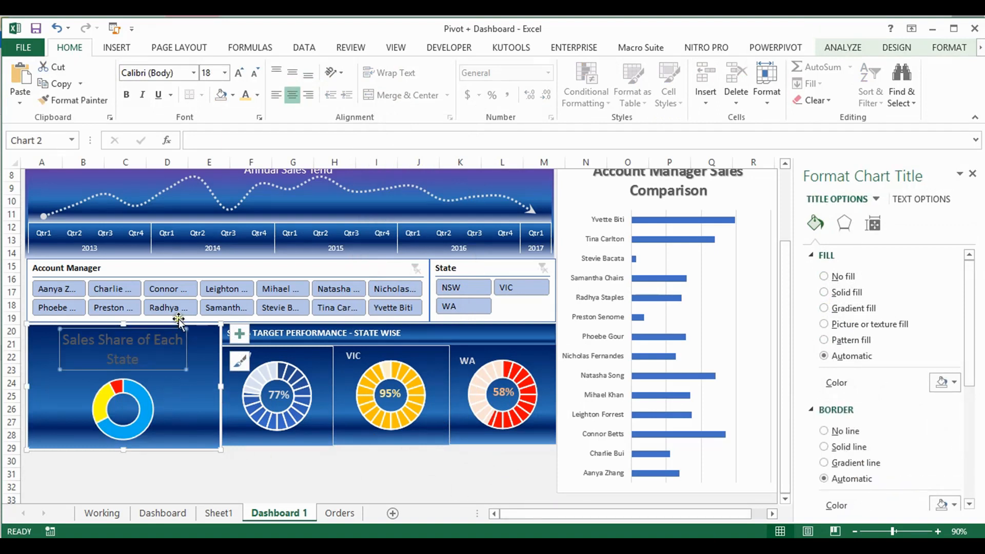
{"action": "left_click", "coordinate": [259, 95]}
{"action": "left_click", "coordinate": [247, 167]}
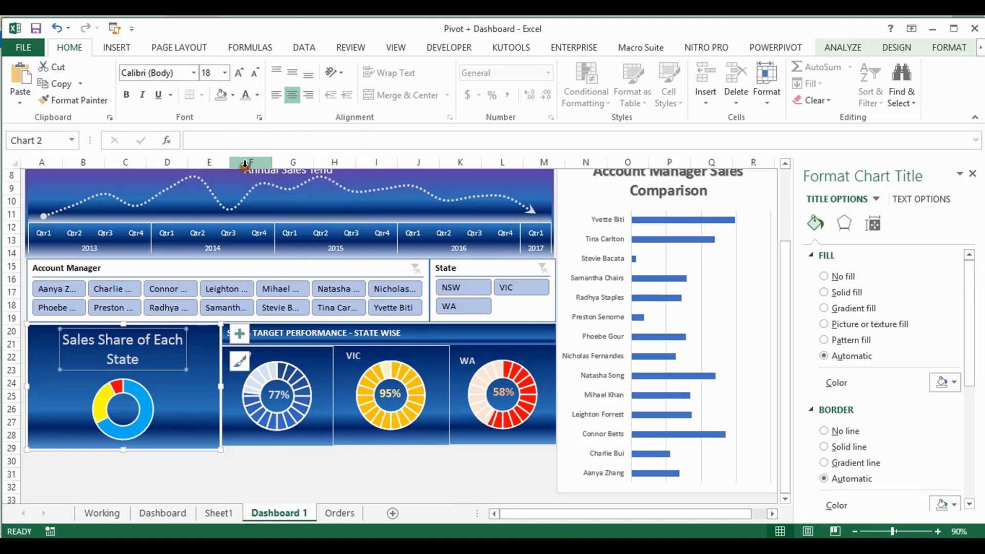
Try to widen the Sales Share chart's title to one line as on the Dashboard sheet, and delete the title
{"action": "left_click", "coordinate": [155, 514]}
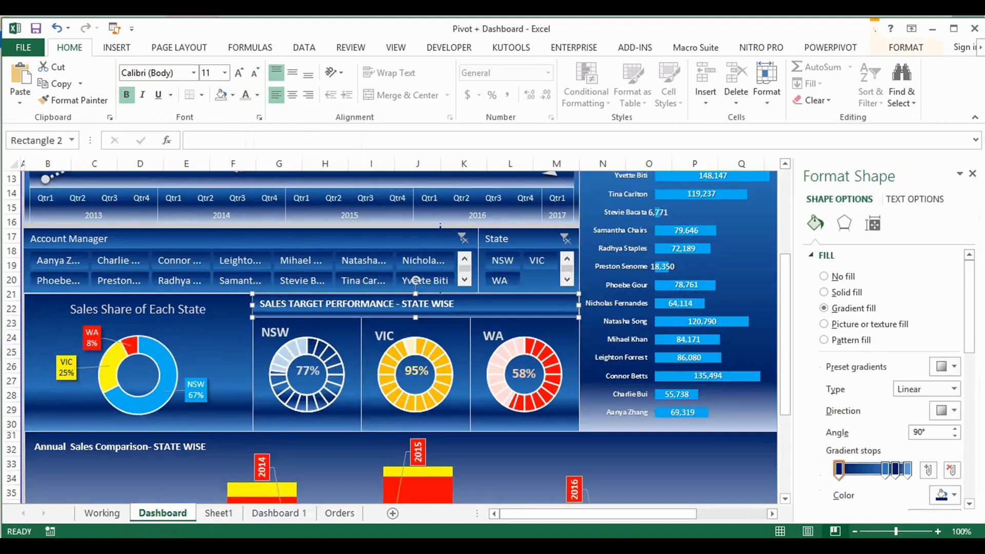
{"action": "left_click", "coordinate": [264, 514]}
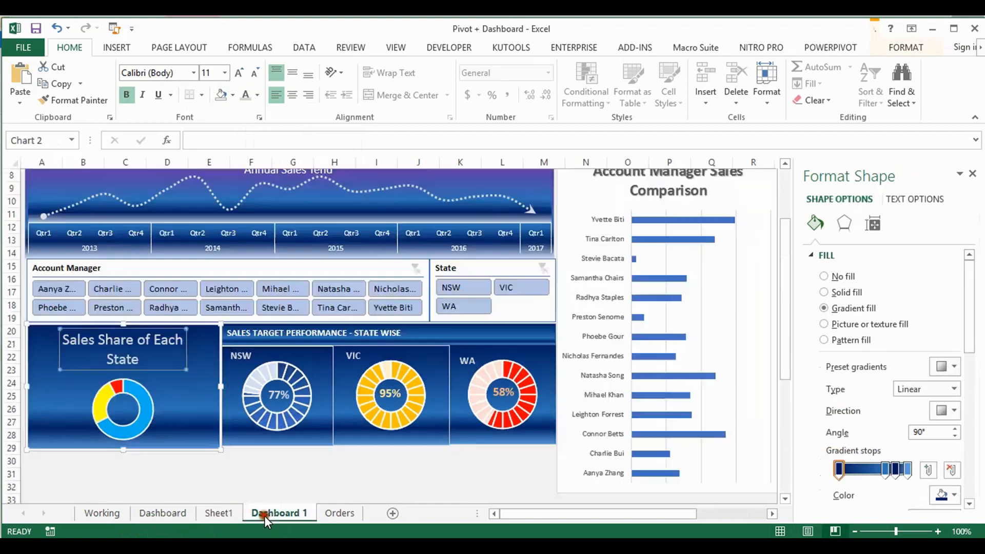
{"action": "left_click", "coordinate": [171, 344]}
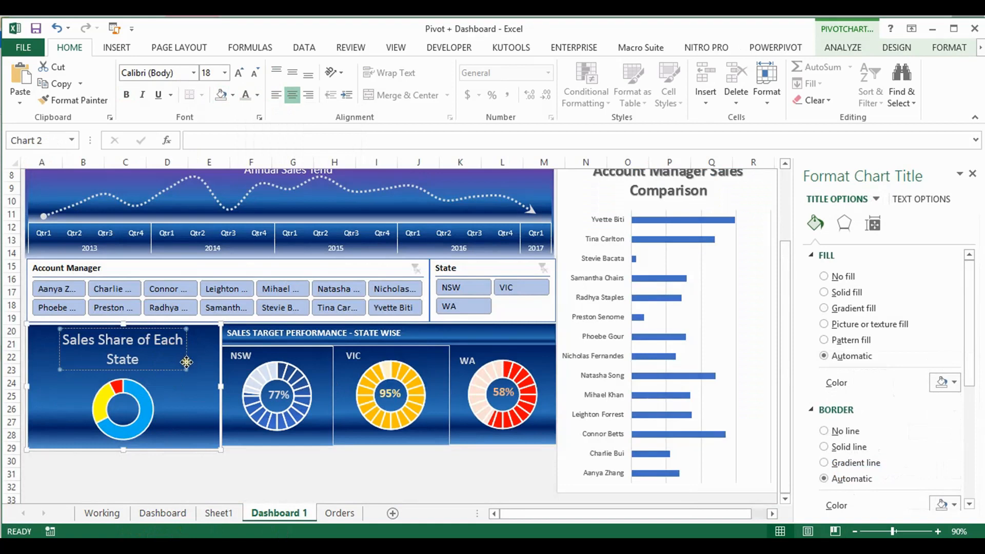
{"action": "left_click", "coordinate": [60, 369]}
{"action": "left_click", "coordinate": [87, 355]}
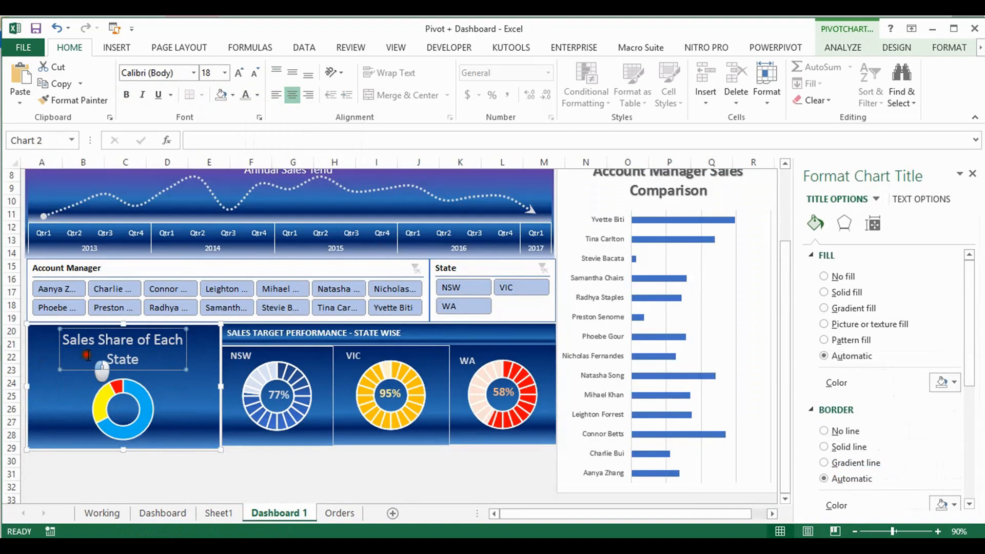
{"action": "left_click", "coordinate": [79, 327]}
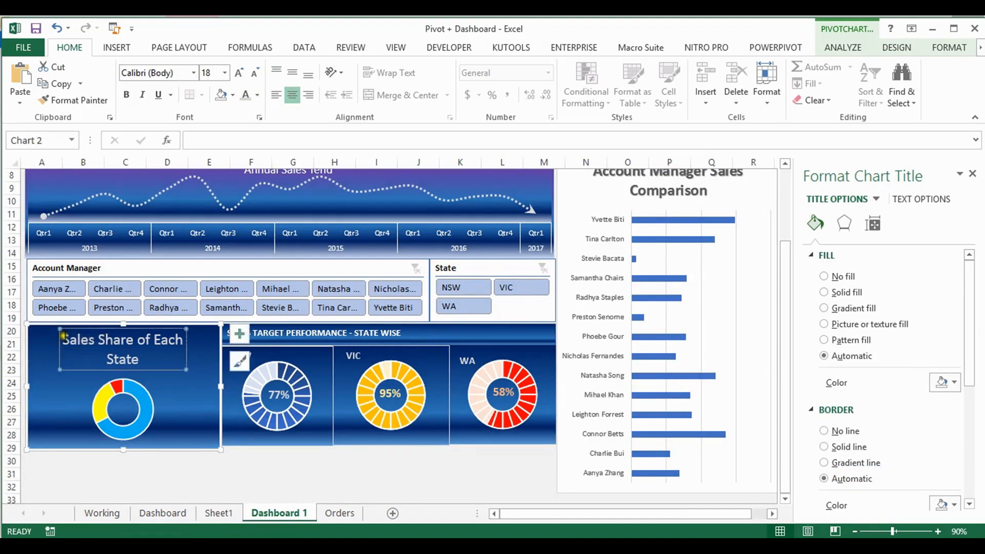
{"action": "key", "text": "Delete"}
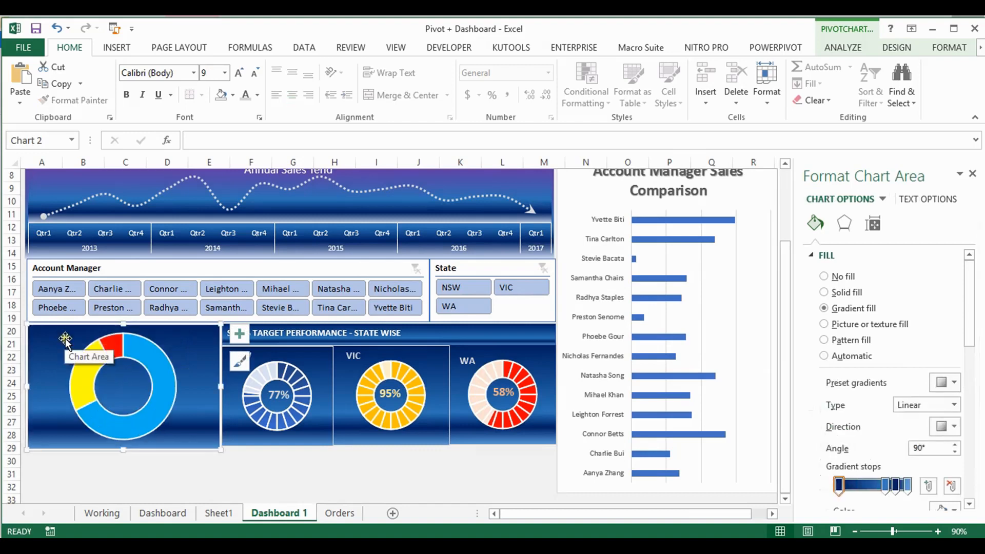
Compare the Sales Share chart's title and data labels on Dashboard 1 with those on the finished Dashboard sheet
{"action": "left_click", "coordinate": [163, 512]}
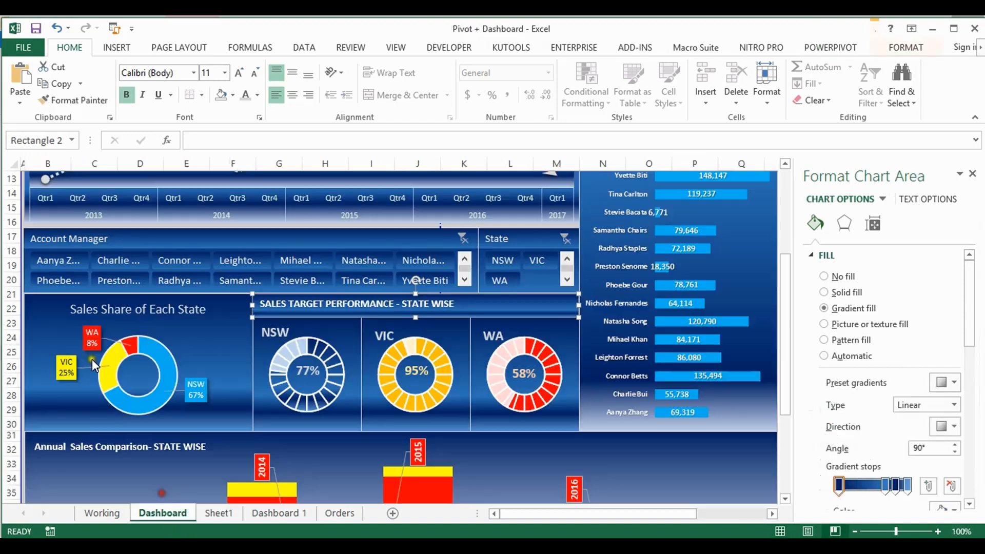
{"action": "left_click", "coordinate": [100, 307]}
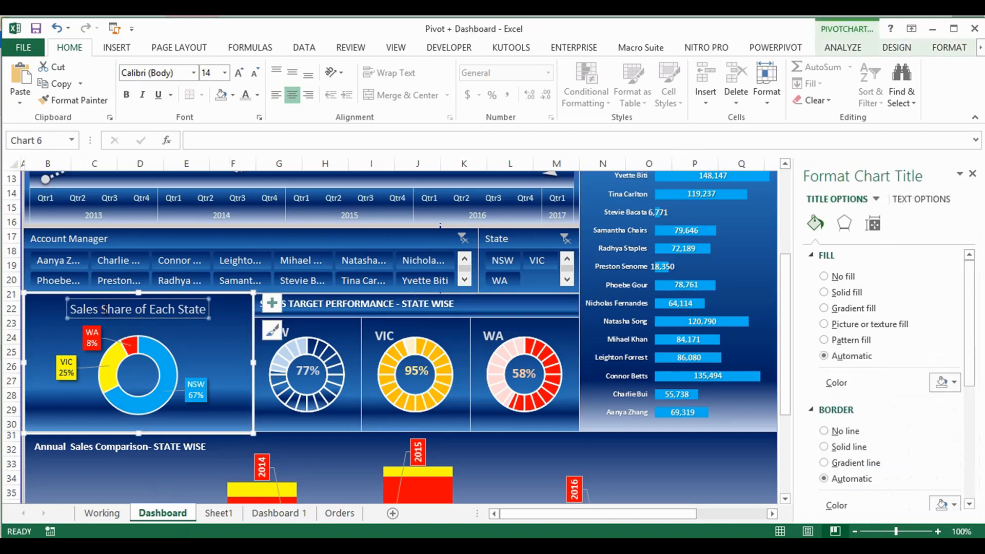
{"action": "left_click", "coordinate": [263, 513]}
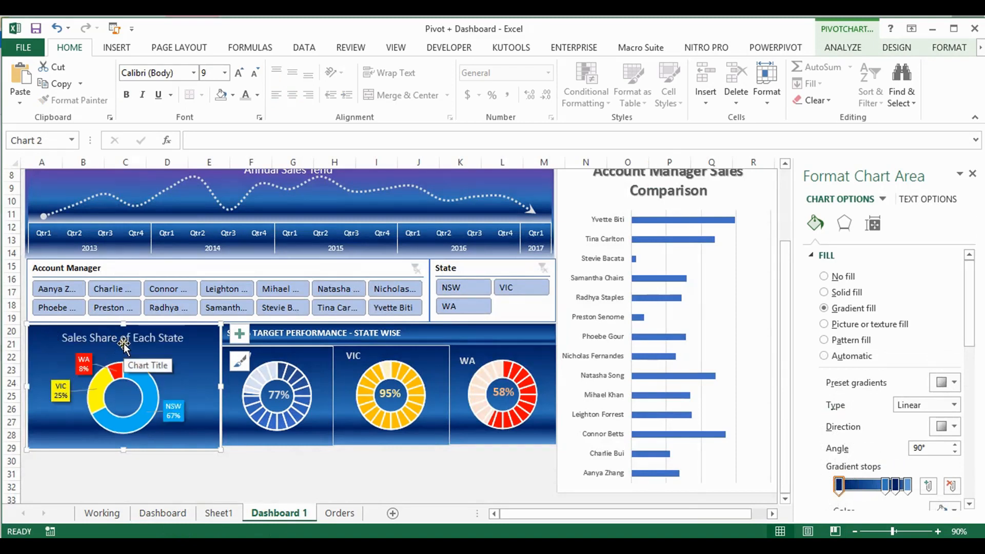
{"action": "left_click", "coordinate": [123, 343]}
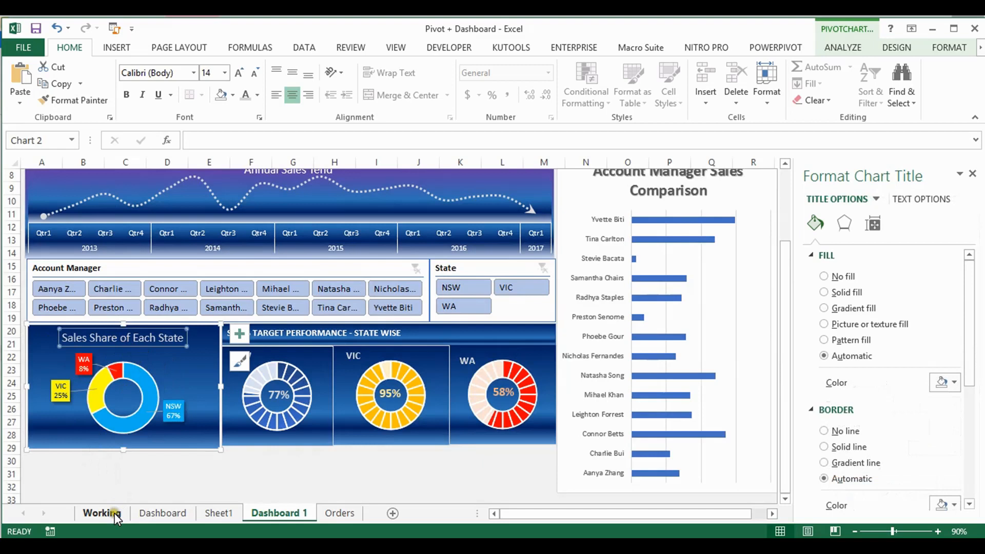
{"action": "left_click", "coordinate": [177, 514]}
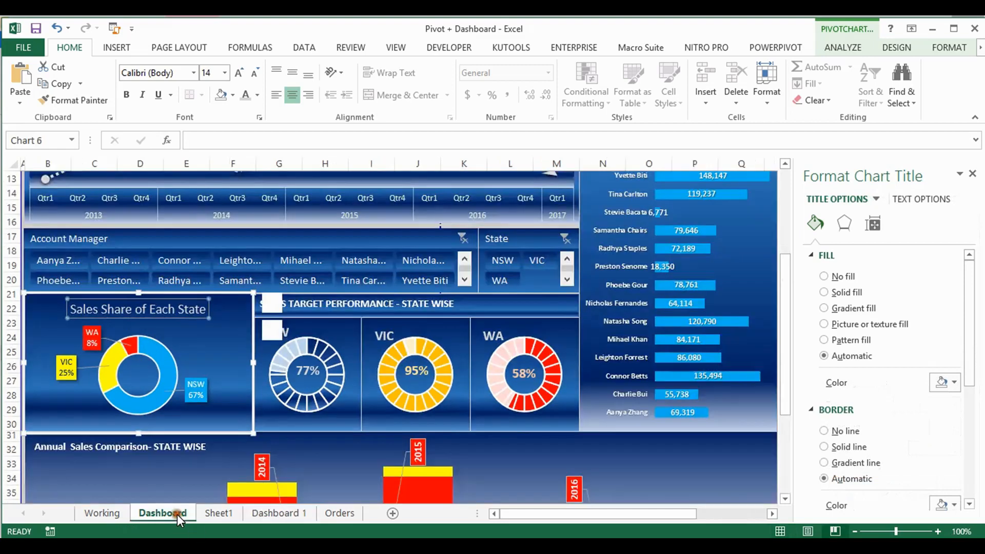
{"action": "left_click", "coordinate": [272, 513]}
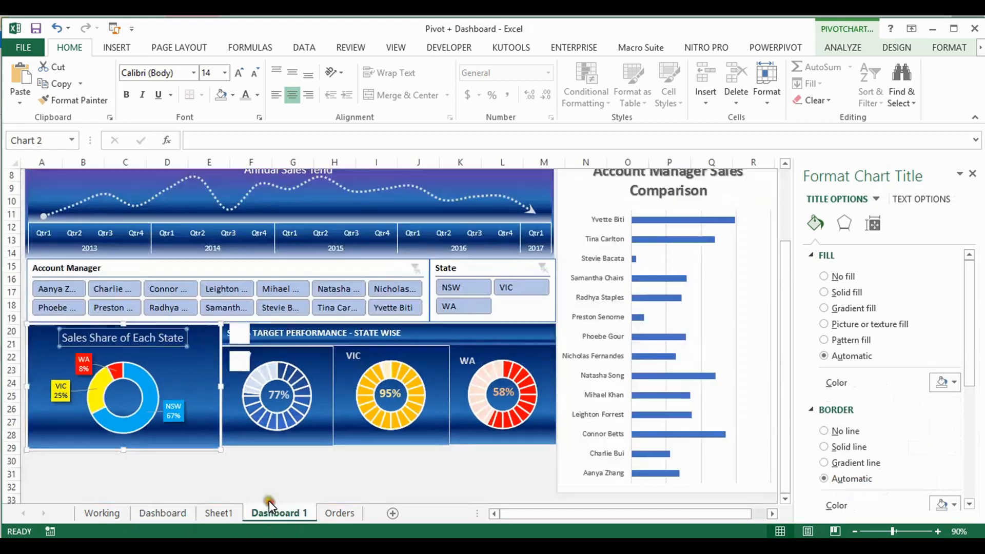
{"action": "left_click", "coordinate": [173, 410]}
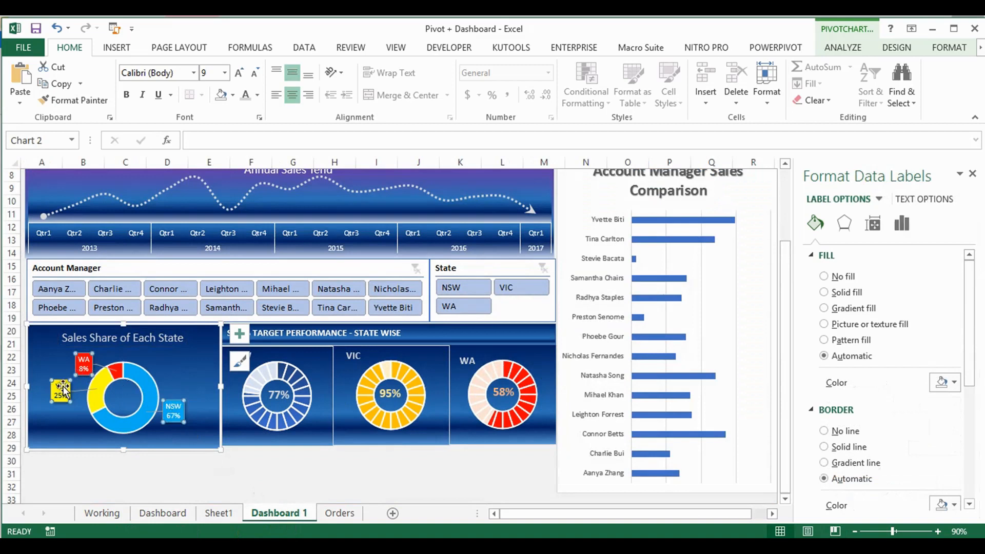
{"action": "mouse_move", "coordinate": [143, 423]}
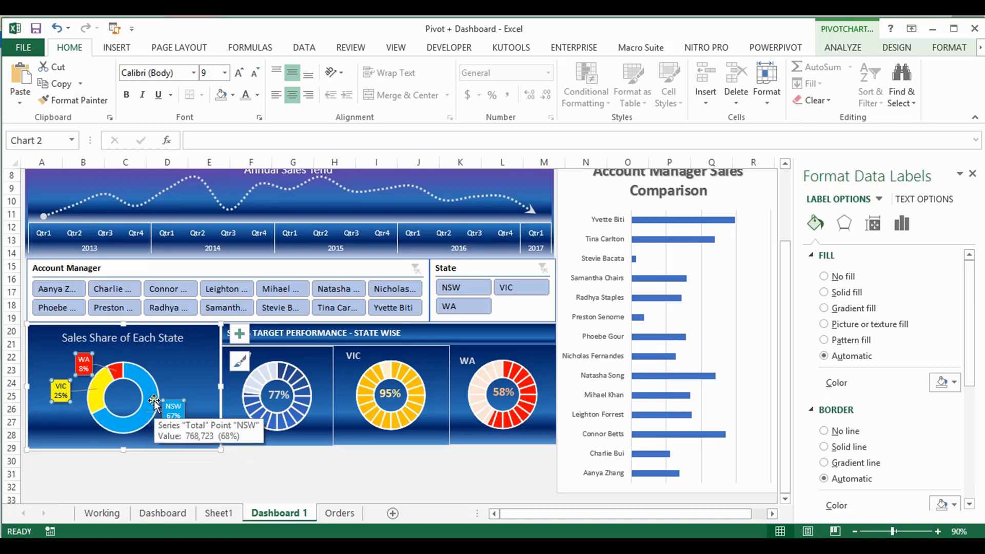
Test the slicers on Dashboard 1 by filtering State to NSW and WA, and picking several account managers one at a time
{"action": "left_click", "coordinate": [459, 288]}
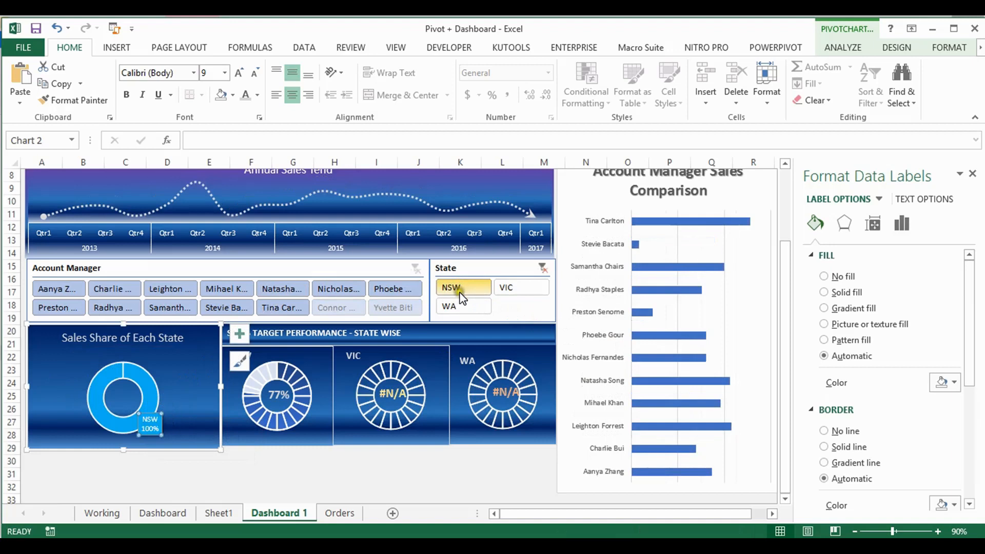
{"action": "left_click", "coordinate": [450, 308]}
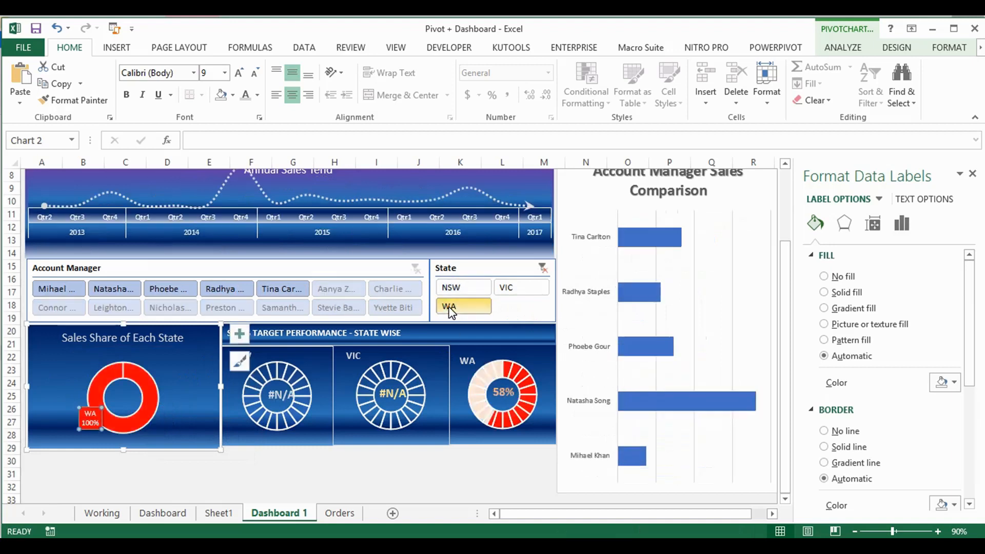
{"action": "left_click", "coordinate": [396, 308]}
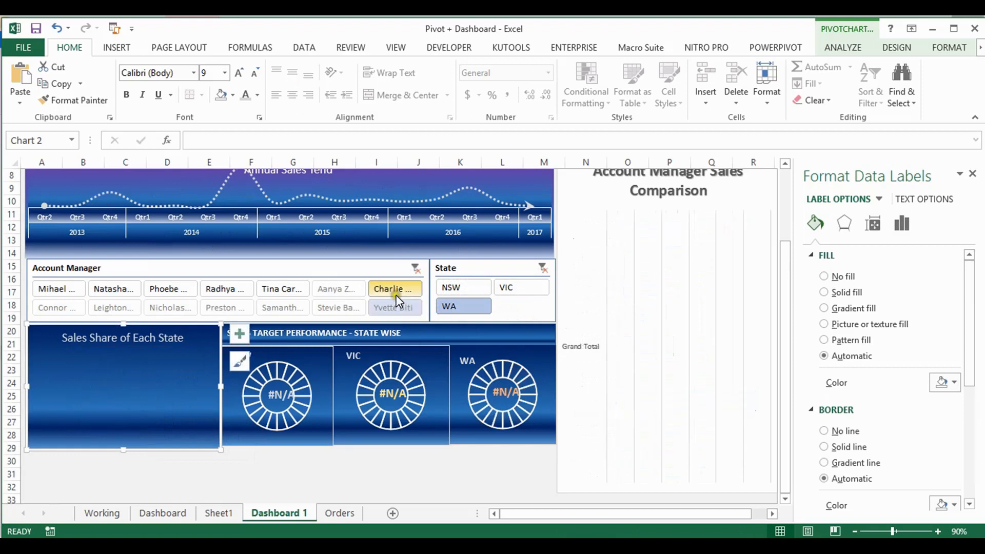
{"action": "left_click", "coordinate": [296, 307]}
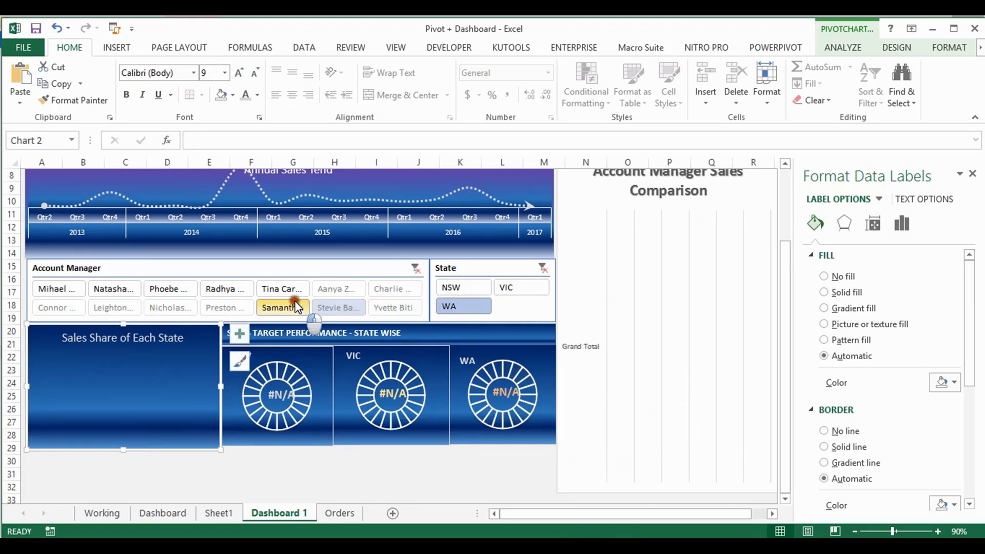
{"action": "left_click", "coordinate": [277, 292]}
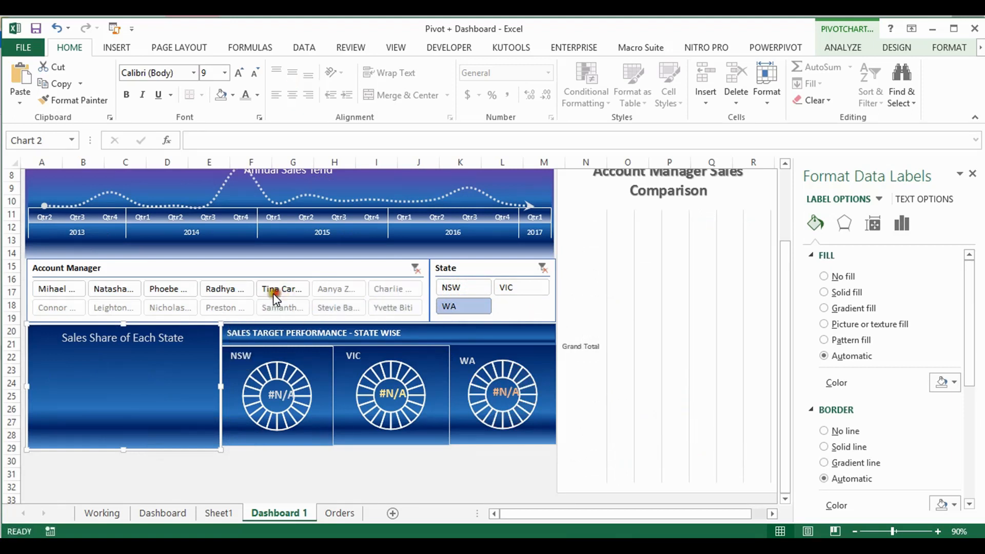
{"action": "left_click", "coordinate": [226, 292]}
{"action": "left_click", "coordinate": [185, 294]}
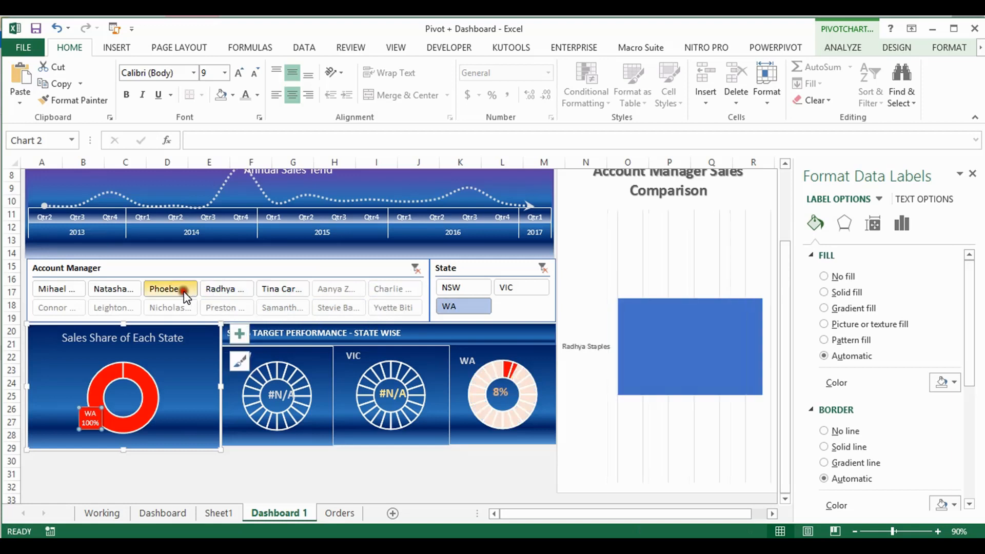
{"action": "left_click", "coordinate": [174, 307]}
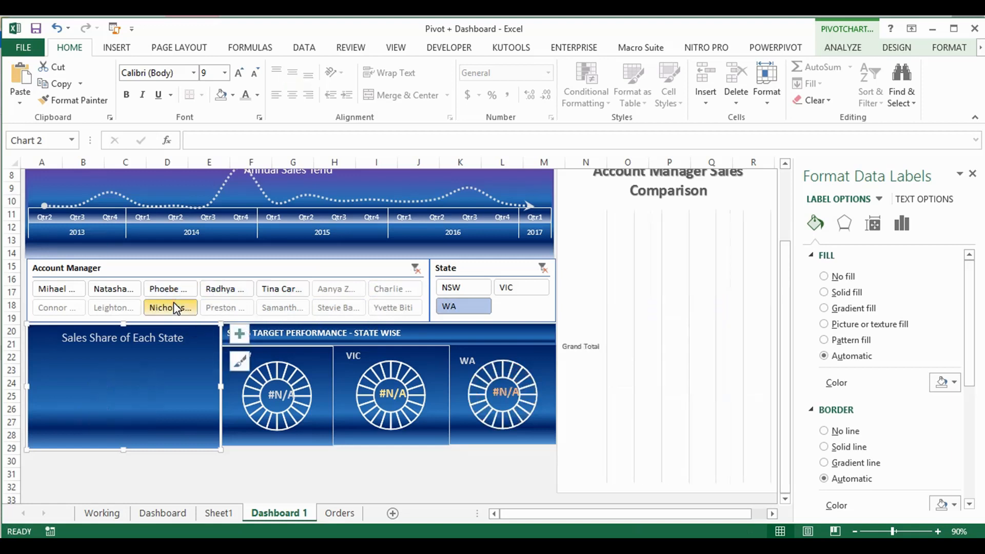
Test the Account Manager slicer with other individual managers, and clear its filter
{"action": "left_click", "coordinate": [112, 308]}
{"action": "left_click", "coordinate": [122, 291]}
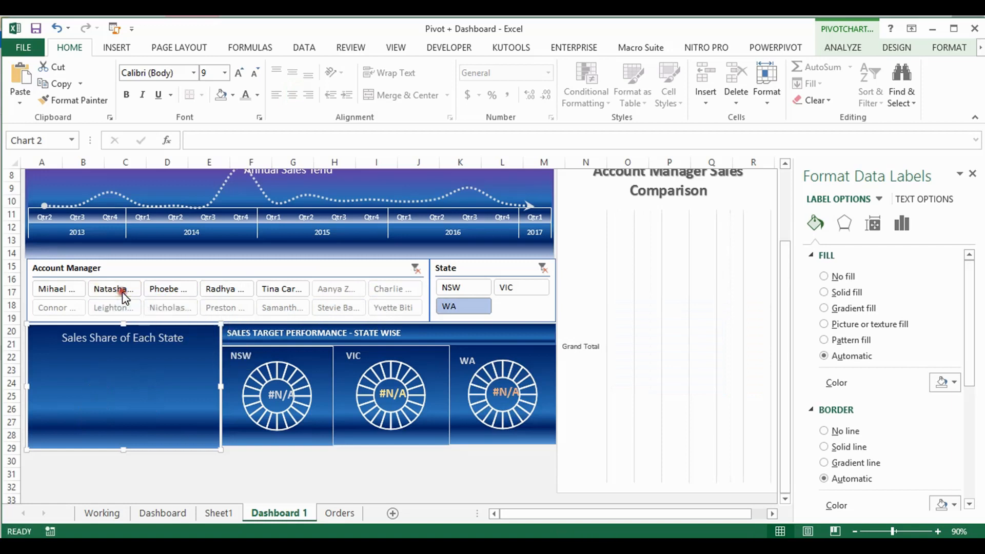
{"action": "left_click", "coordinate": [415, 273]}
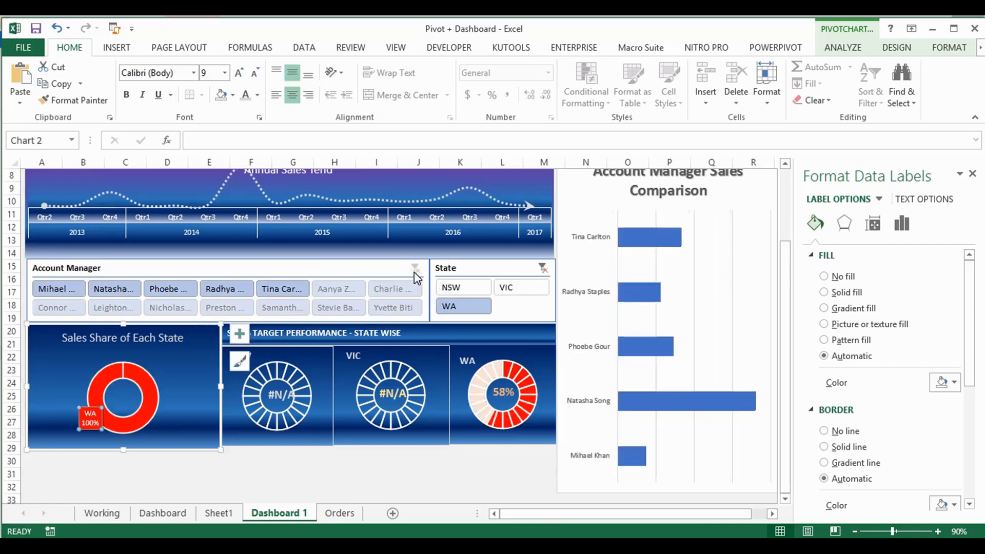
Test the State slicer by adding NSW and VIC to WA and excluding VIC again, and clear its filter
{"action": "left_click", "coordinate": [480, 289], "text": "ctrl"}
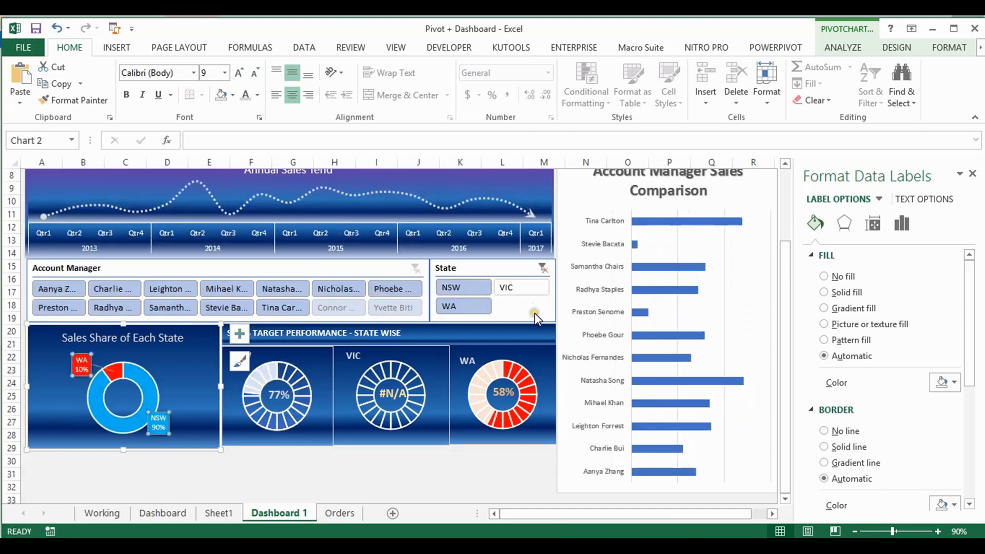
{"action": "left_click", "coordinate": [507, 286], "text": "ctrl"}
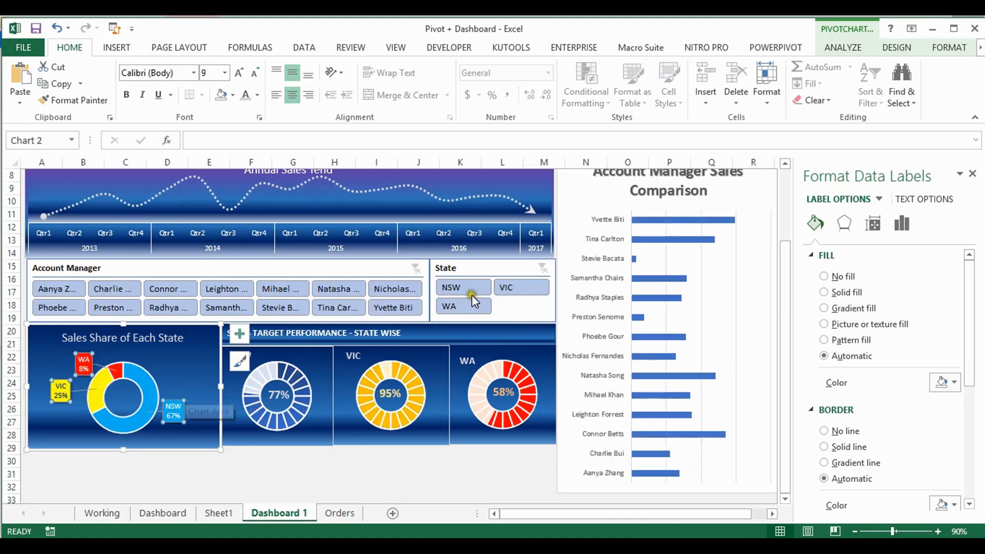
{"action": "left_click", "coordinate": [505, 289], "text": "ctrl"}
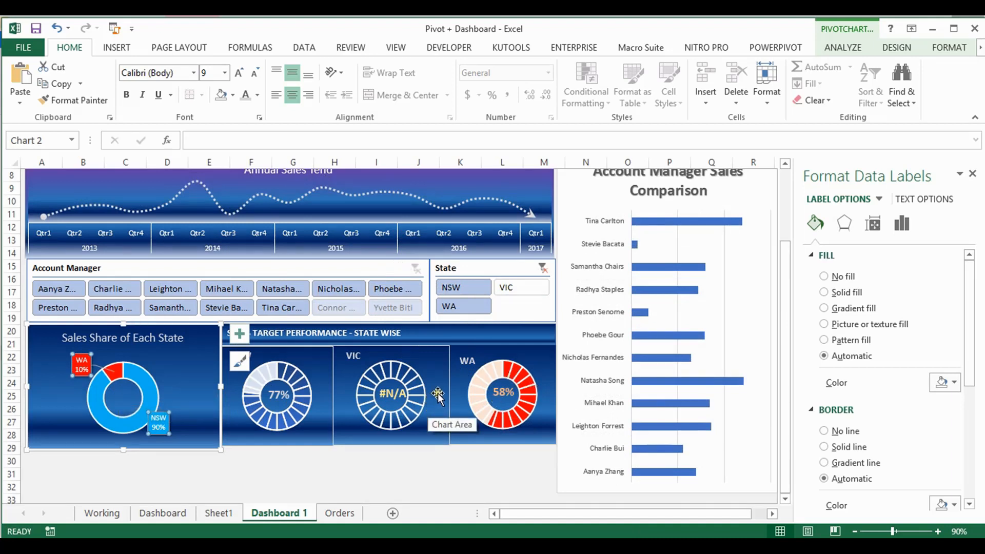
{"action": "left_click", "coordinate": [546, 267]}
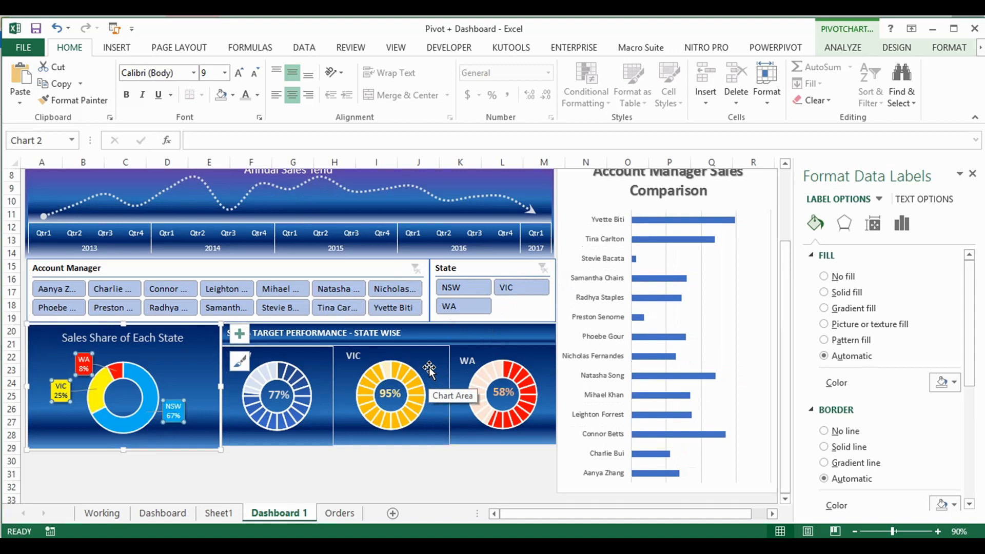
Examine the cell link of the NSW percentage text box on the Dashboard sheet and its source formula in O4 on Working
{"action": "left_click", "coordinate": [161, 517]}
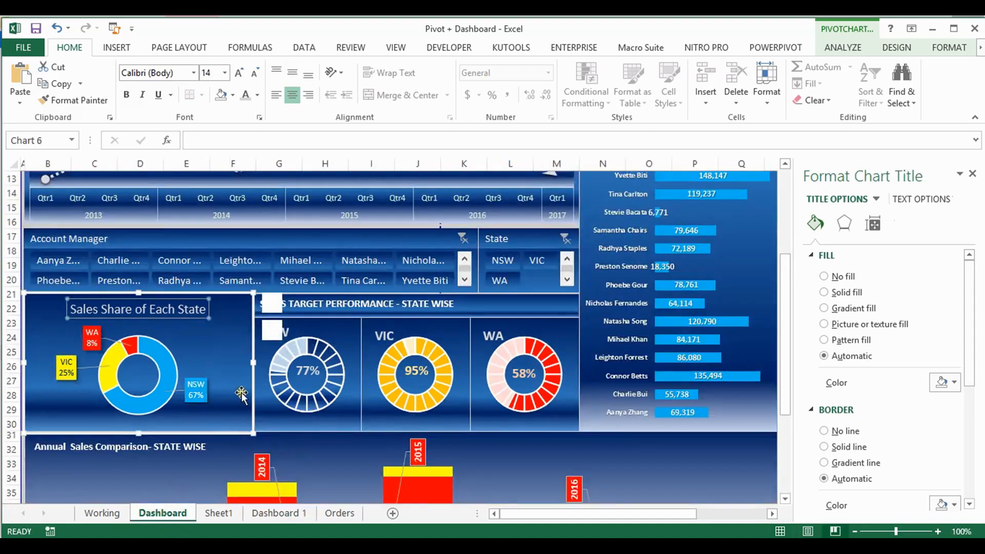
{"action": "left_click", "coordinate": [311, 370]}
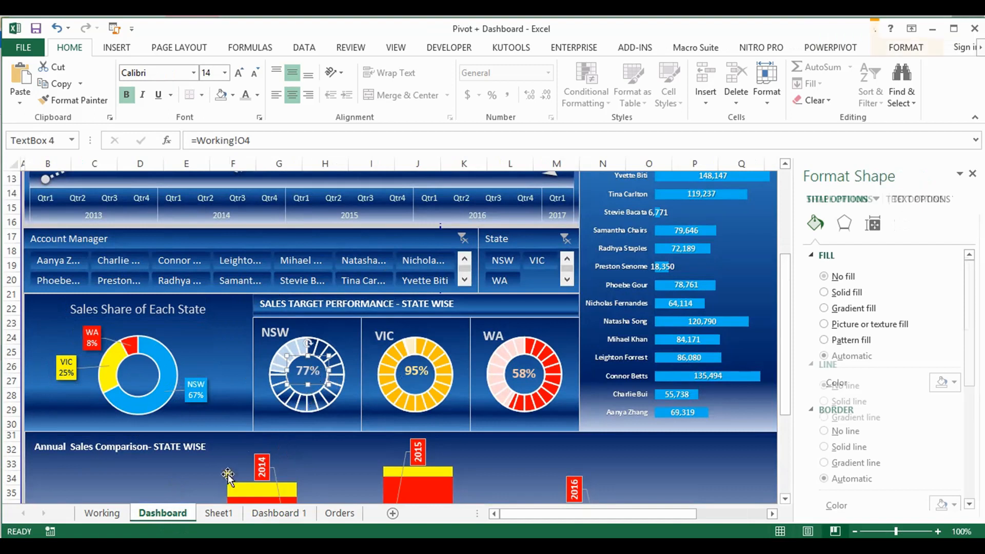
{"action": "left_click", "coordinate": [101, 513]}
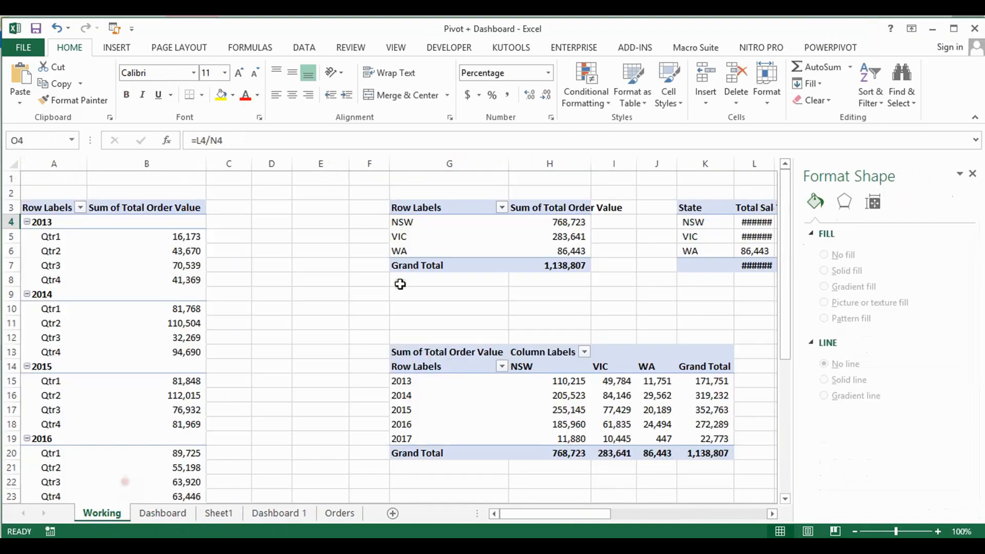
{"action": "left_click", "coordinate": [715, 236]}
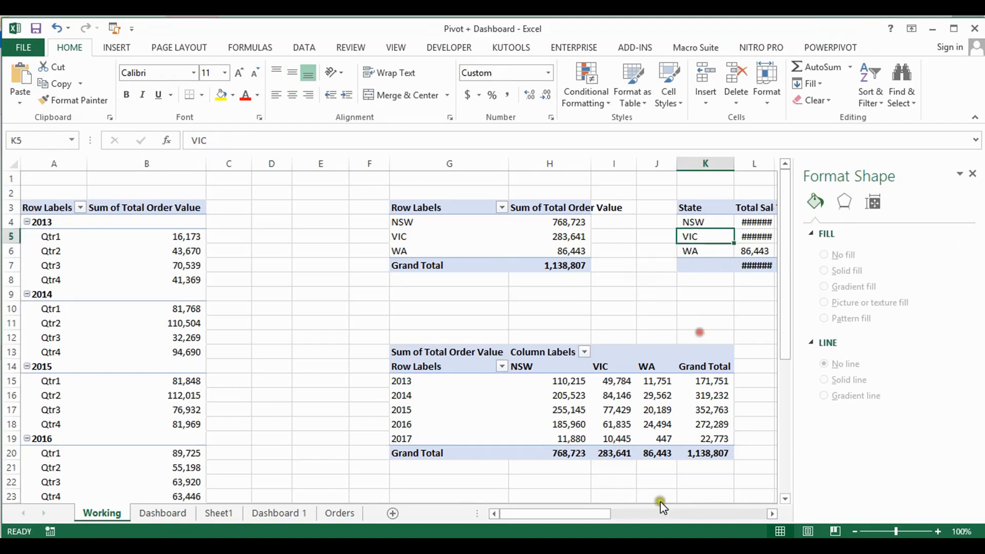
{"action": "left_click_drag", "start_coordinate": [586, 509], "coordinate": [656, 494]}
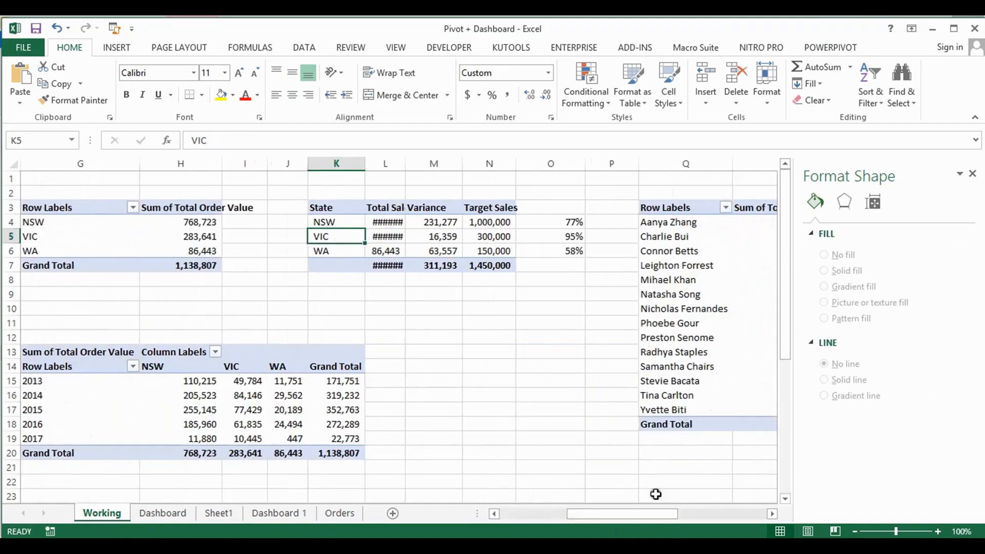
{"action": "left_click", "coordinate": [569, 223]}
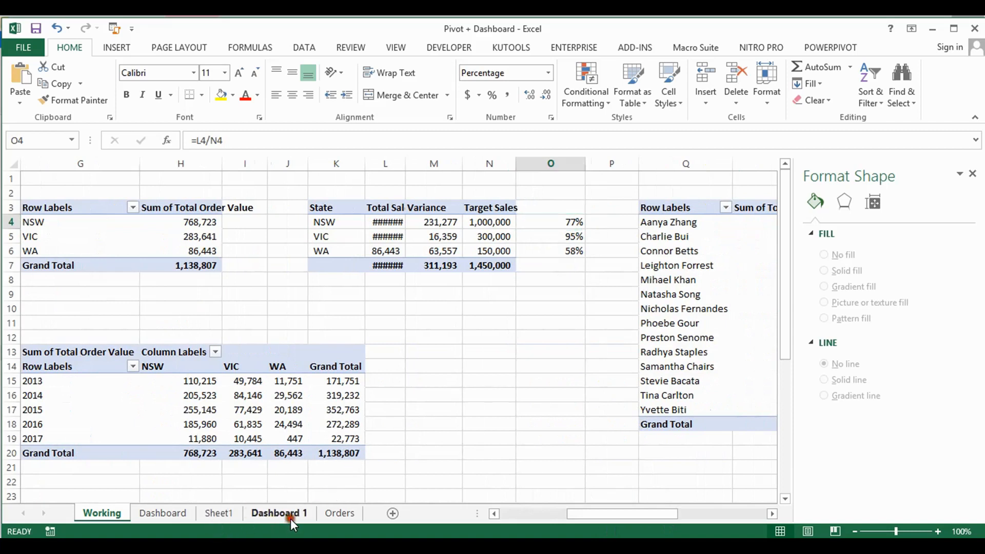
Examine the layout, legend and data label options available for the Sales Share of Each State chart on Dashboard 1
{"action": "left_click", "coordinate": [290, 519]}
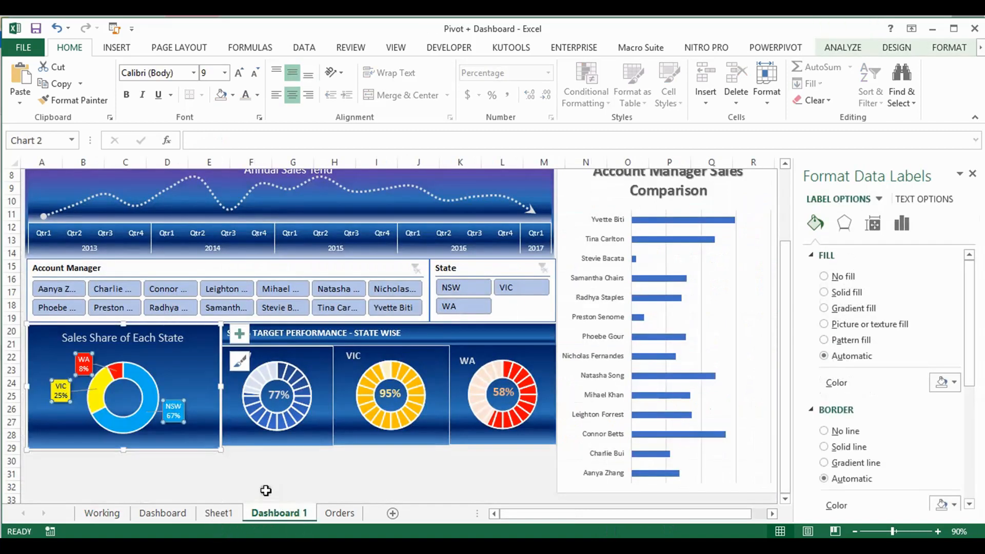
{"action": "left_click", "coordinate": [379, 268]}
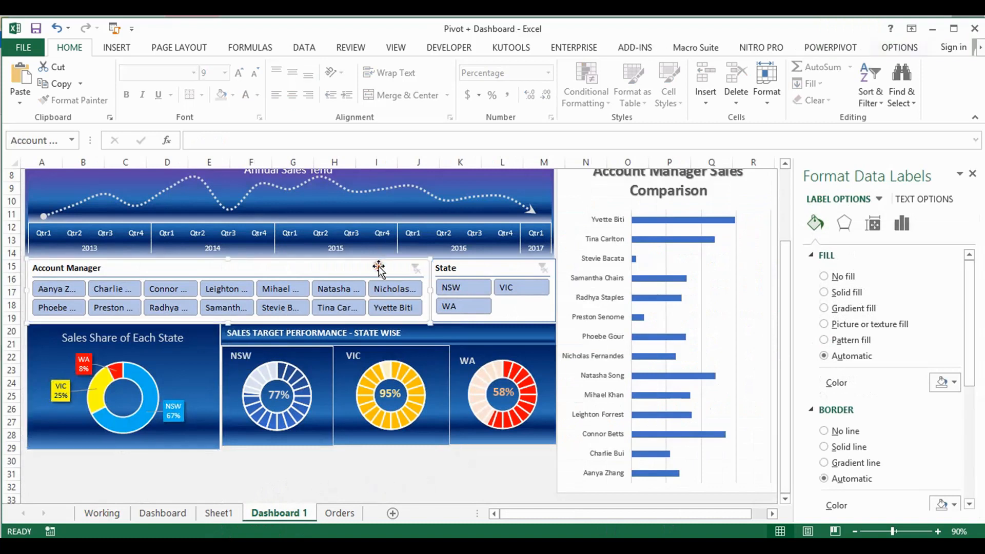
{"action": "left_click", "coordinate": [155, 358]}
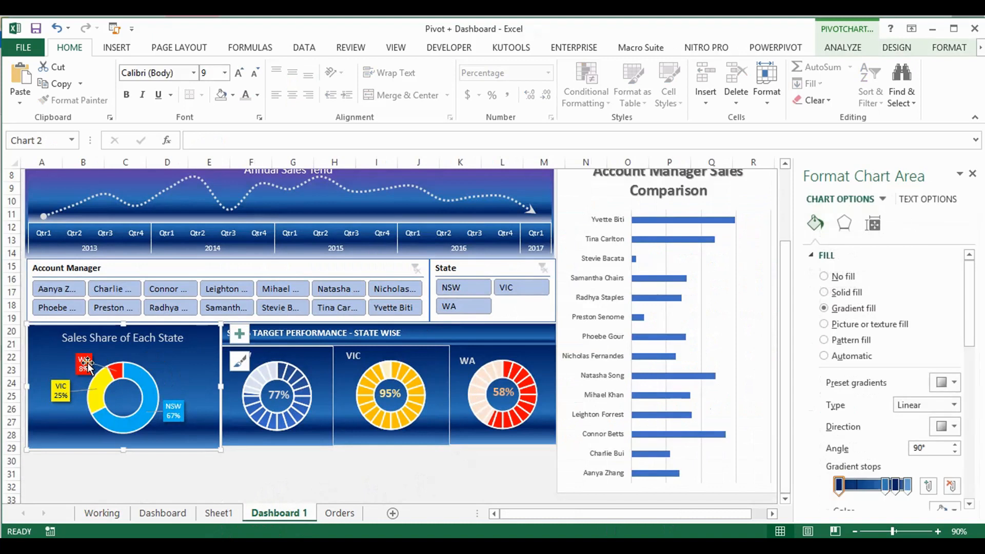
{"action": "left_click", "coordinate": [897, 49]}
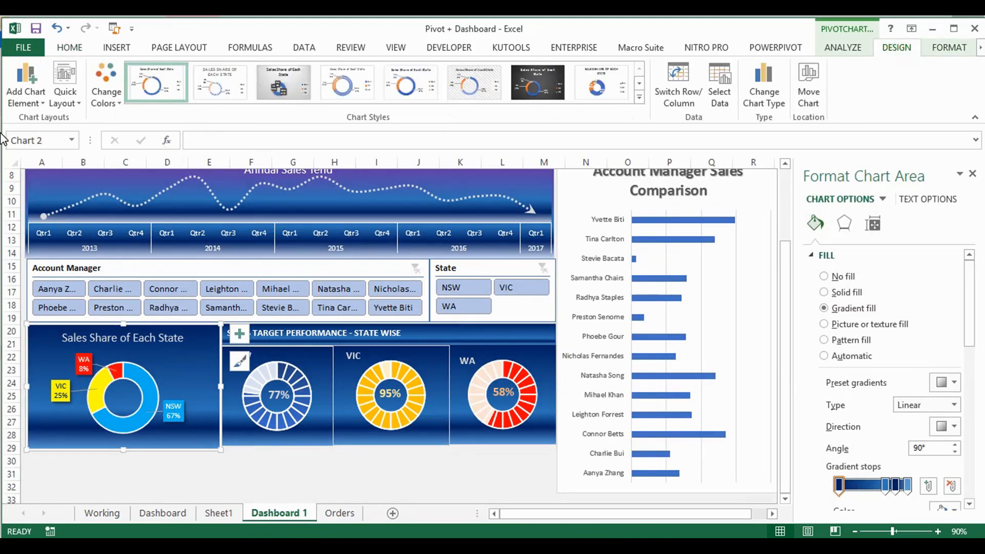
{"action": "left_click", "coordinate": [76, 105]}
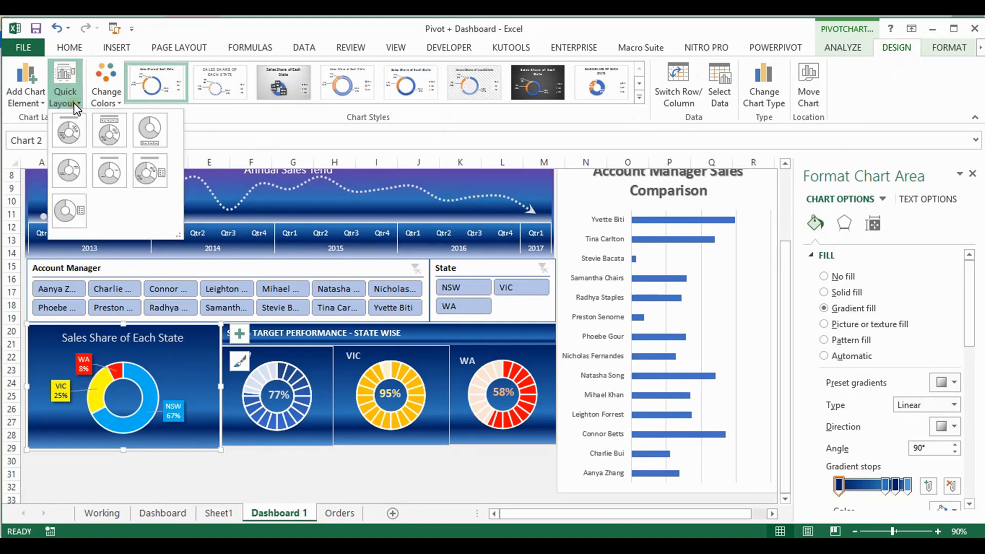
{"action": "left_click", "coordinate": [42, 103]}
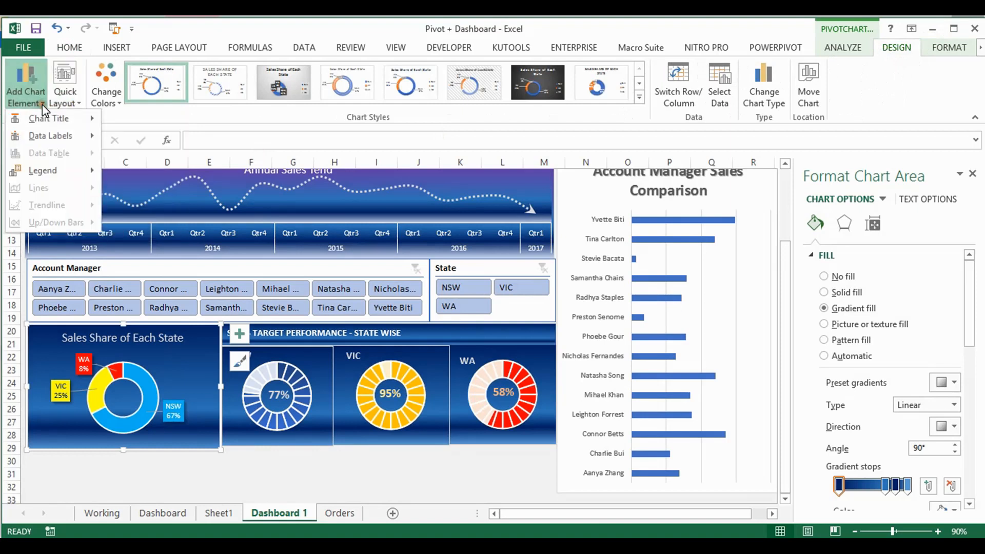
{"action": "mouse_move", "coordinate": [76, 177]}
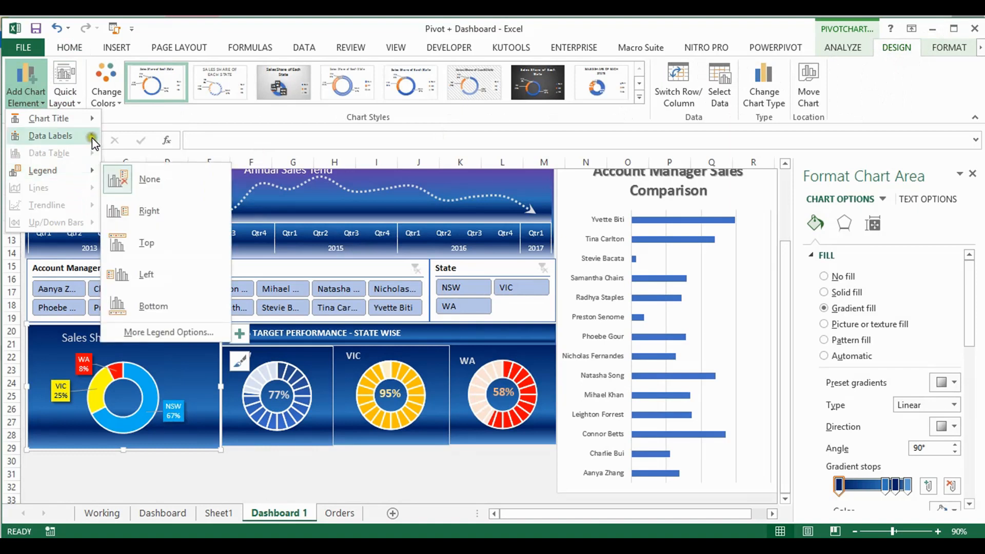
{"action": "mouse_move", "coordinate": [94, 142]}
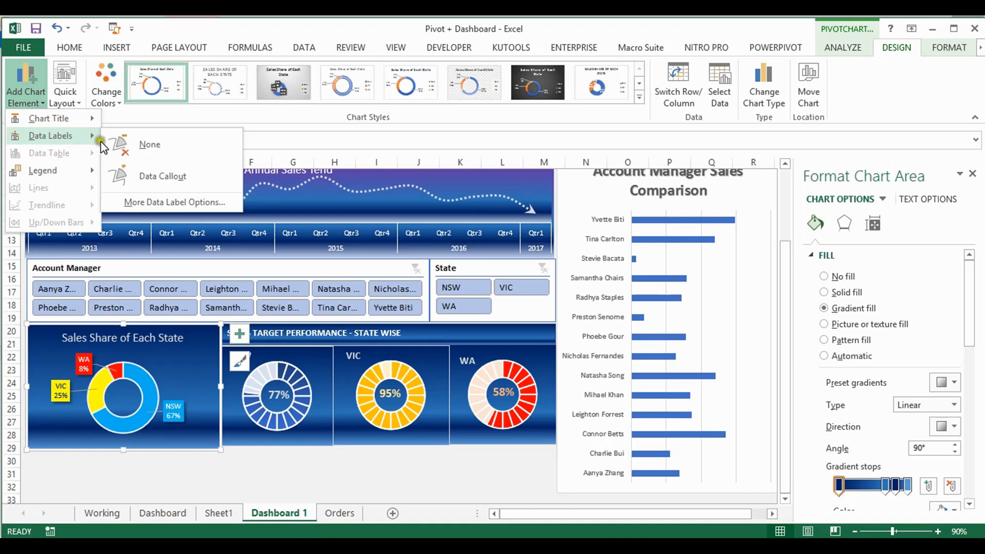
{"action": "left_click", "coordinate": [160, 201]}
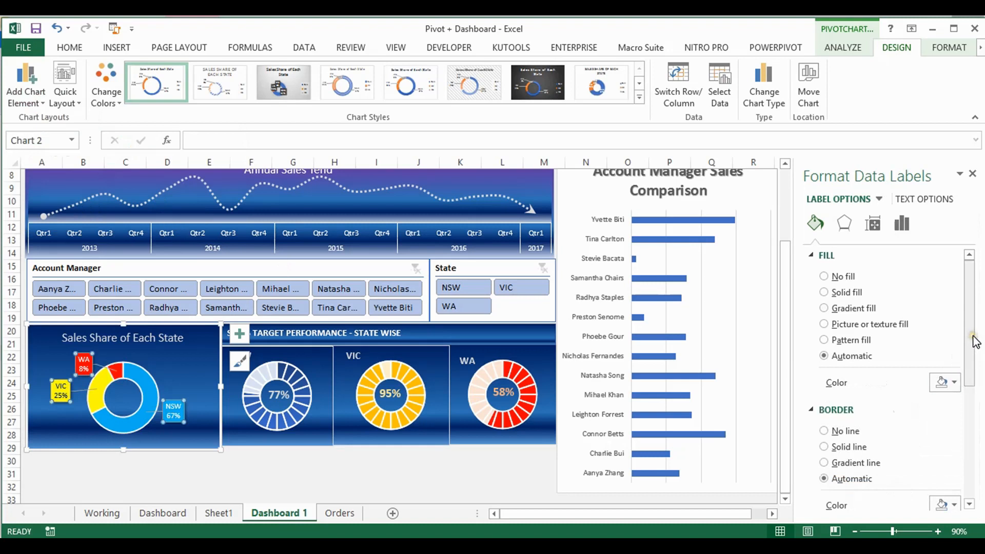
{"action": "mouse_move", "coordinate": [966, 338]}
{"action": "left_mouse_down"}
{"action": "mouse_move", "coordinate": [973, 472]}
{"action": "mouse_move", "coordinate": [961, 331]}
{"action": "left_mouse_up"}
Try removing and re-adding the Sales Share chart's data labels, and undo these changes
{"action": "left_click", "coordinate": [236, 336]}
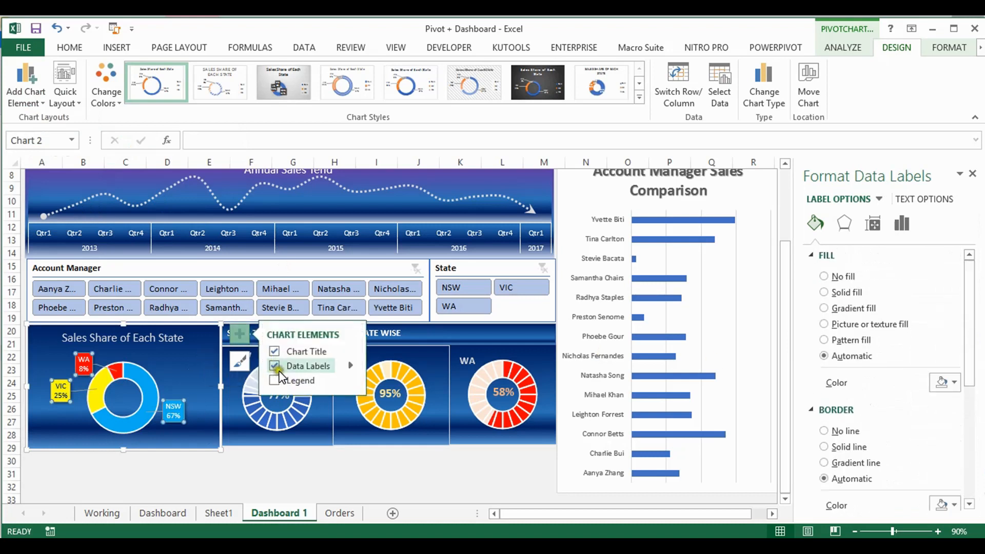
{"action": "left_click", "coordinate": [275, 366]}
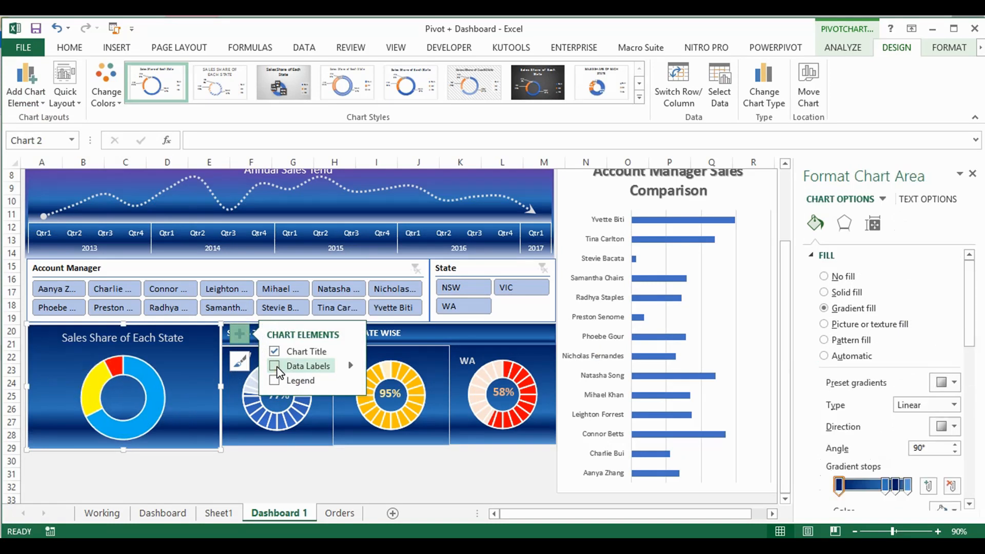
{"action": "left_click", "coordinate": [276, 367]}
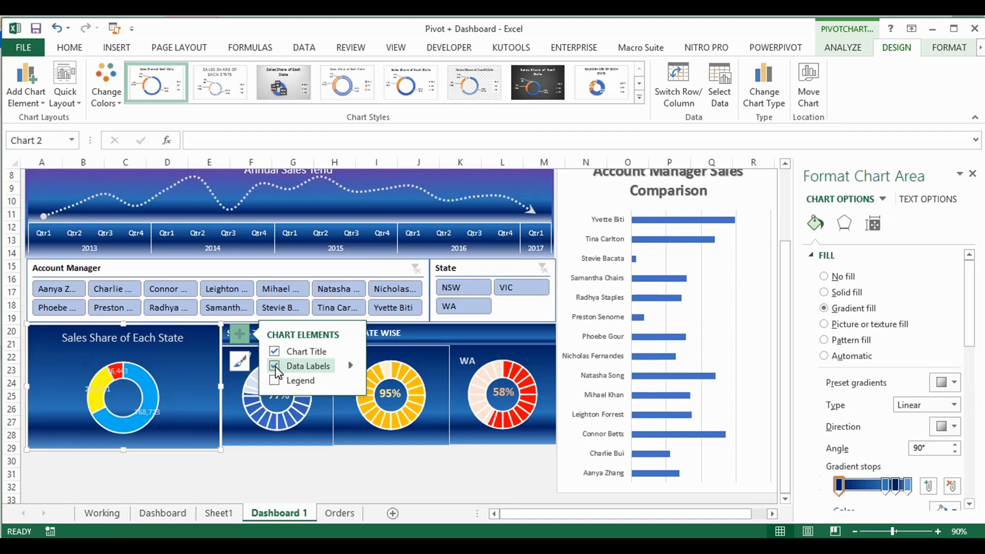
{"action": "left_click", "coordinate": [276, 367]}
{"action": "key", "text": "ctrl+z"}
{"action": "key", "text": "ctrl+y"}
{"action": "key", "text": "ctrl+z"}
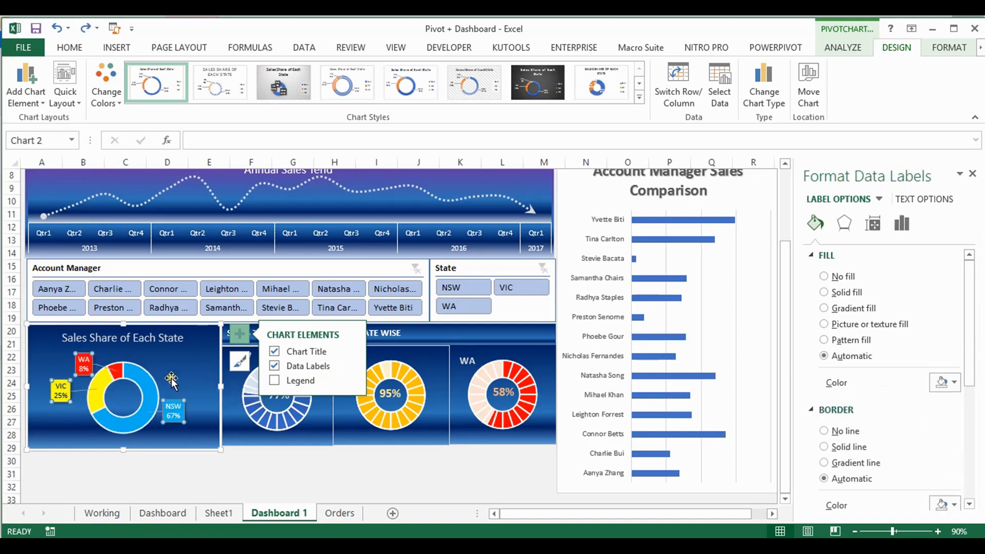
Examine the label content options of the WA data label and the leader line formatting in the Sales Share chart
{"action": "left_click", "coordinate": [81, 360]}
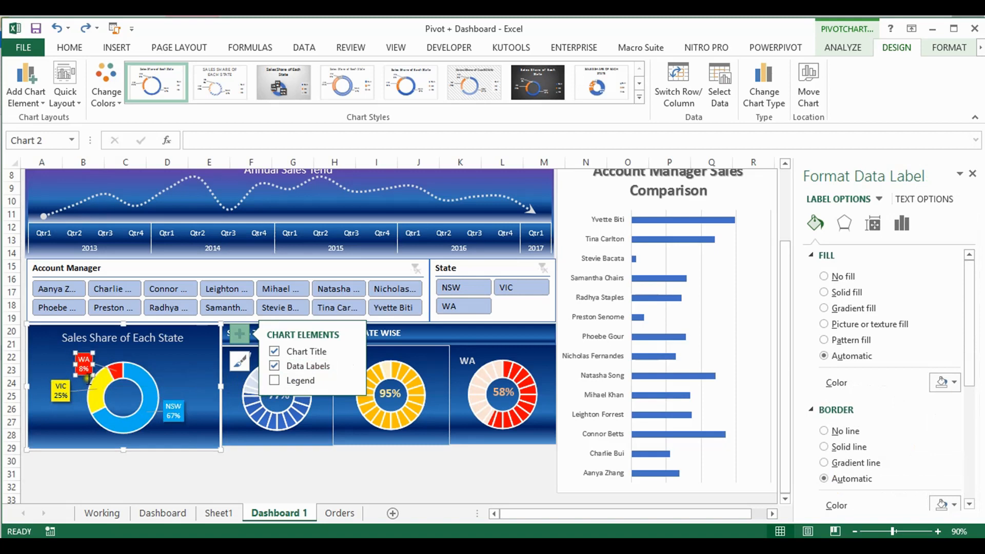
{"action": "left_click", "coordinate": [351, 365]}
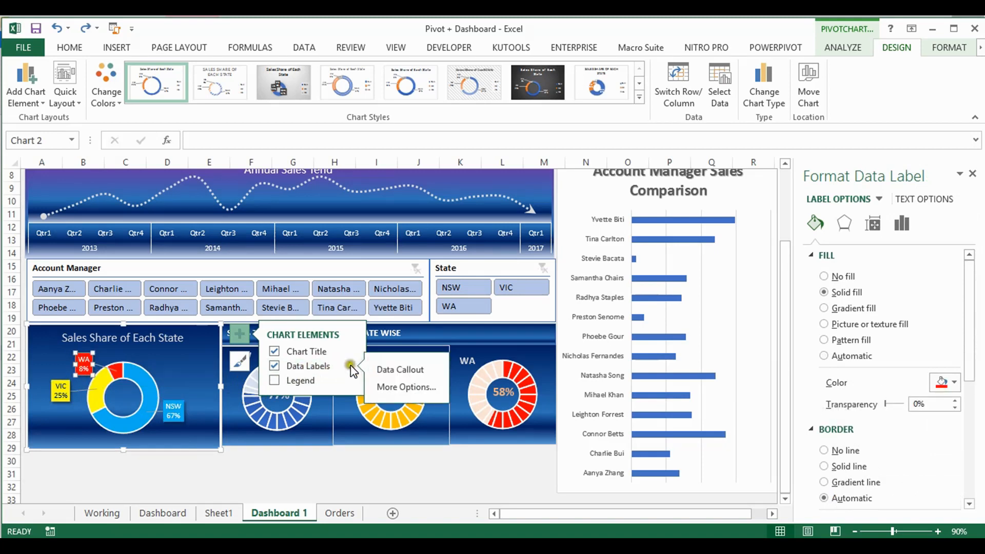
{"action": "left_click", "coordinate": [400, 388]}
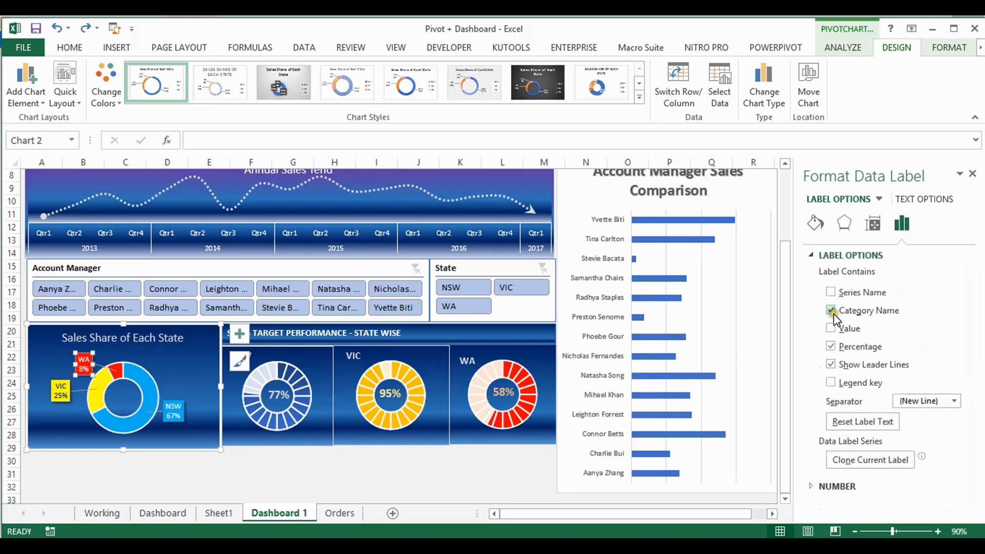
{"action": "left_click", "coordinate": [827, 349]}
{"action": "left_click", "coordinate": [104, 367]}
{"action": "left_click", "coordinate": [864, 324]}
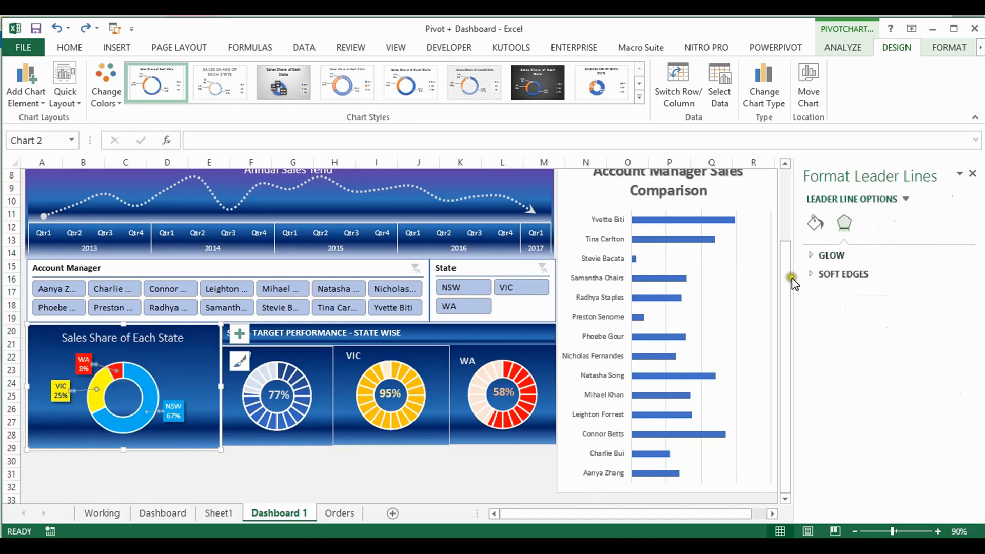
{"action": "left_click", "coordinate": [186, 379]}
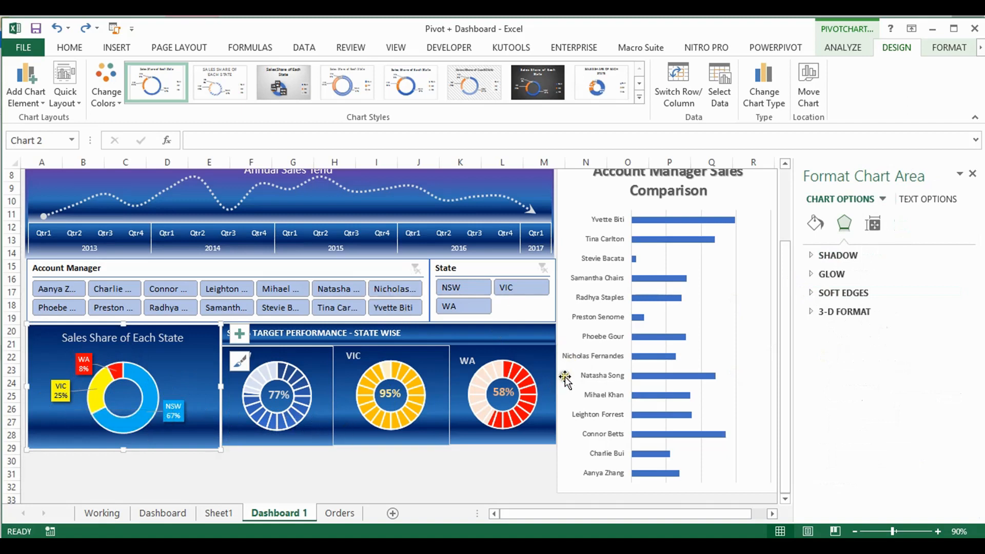
Give the Account Manager Sales Comparison chart the blue gradient fill and change its title text to white
{"action": "left_click", "coordinate": [582, 194]}
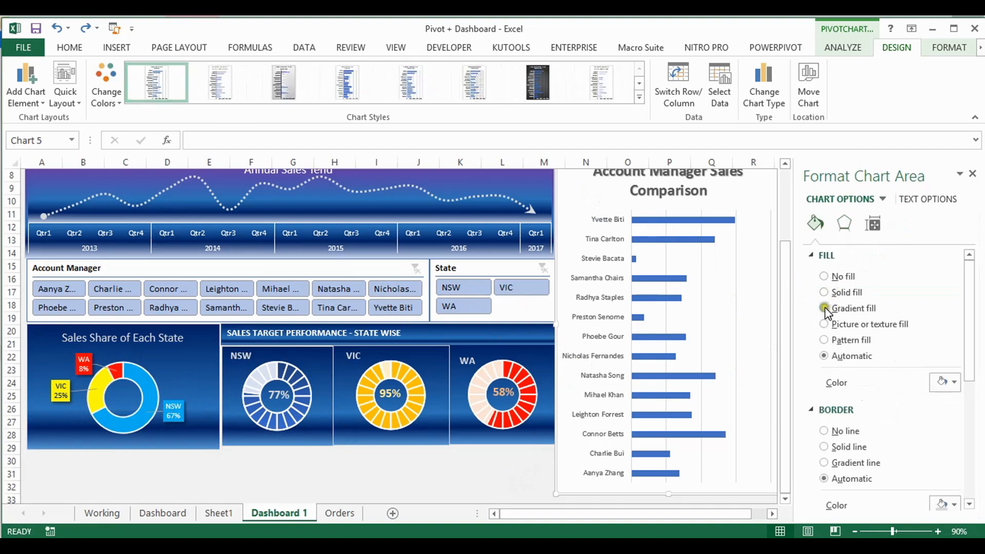
{"action": "left_click", "coordinate": [824, 308]}
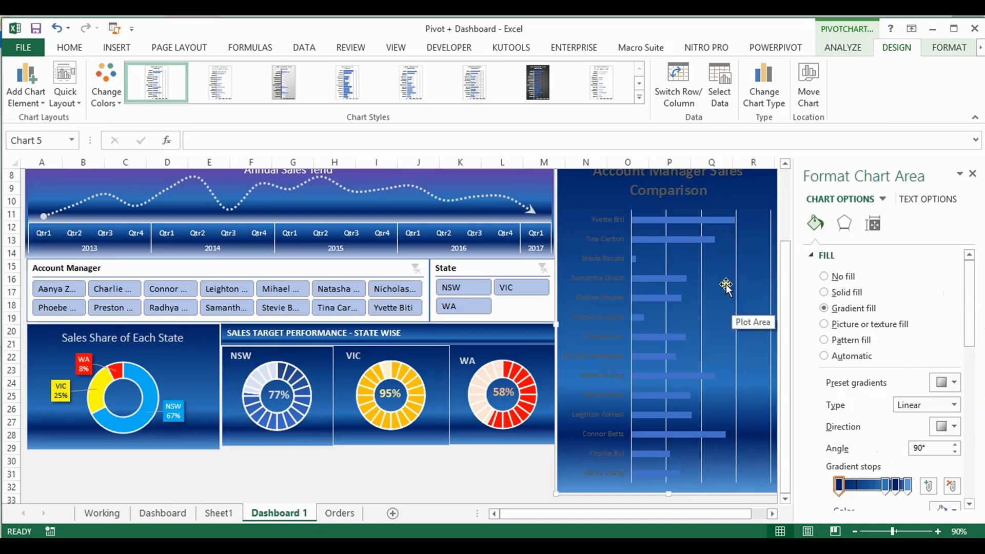
{"action": "left_click", "coordinate": [658, 187]}
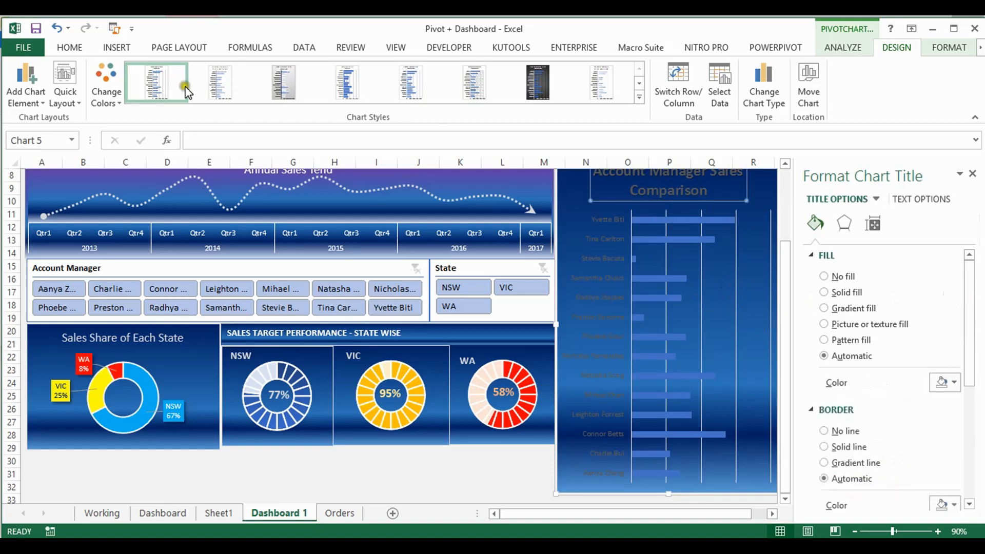
{"action": "left_click", "coordinate": [68, 47]}
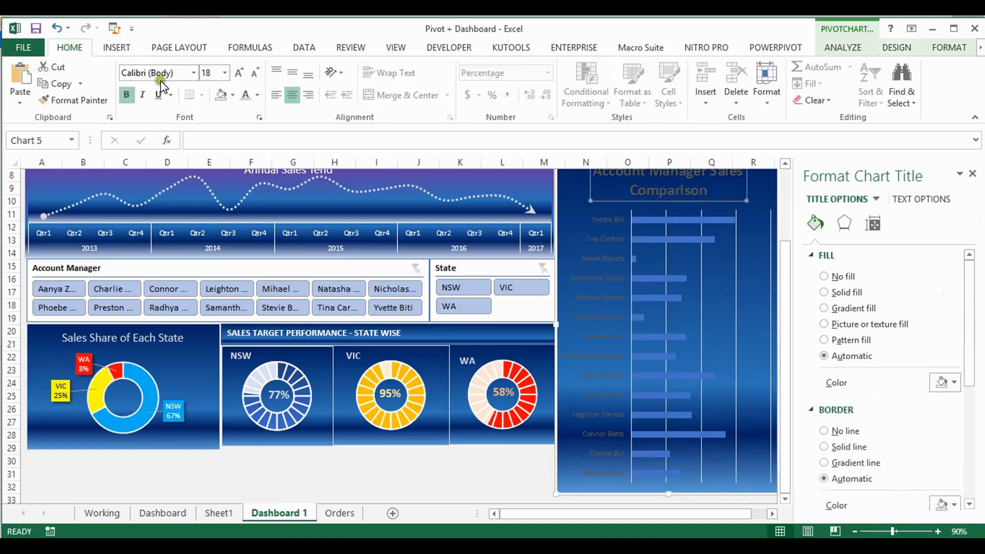
{"action": "left_click", "coordinate": [246, 95]}
Make the account manager axis labels white and delete the major gridlines in the Account Manager Sales Comparison chart
{"action": "left_click", "coordinate": [598, 246]}
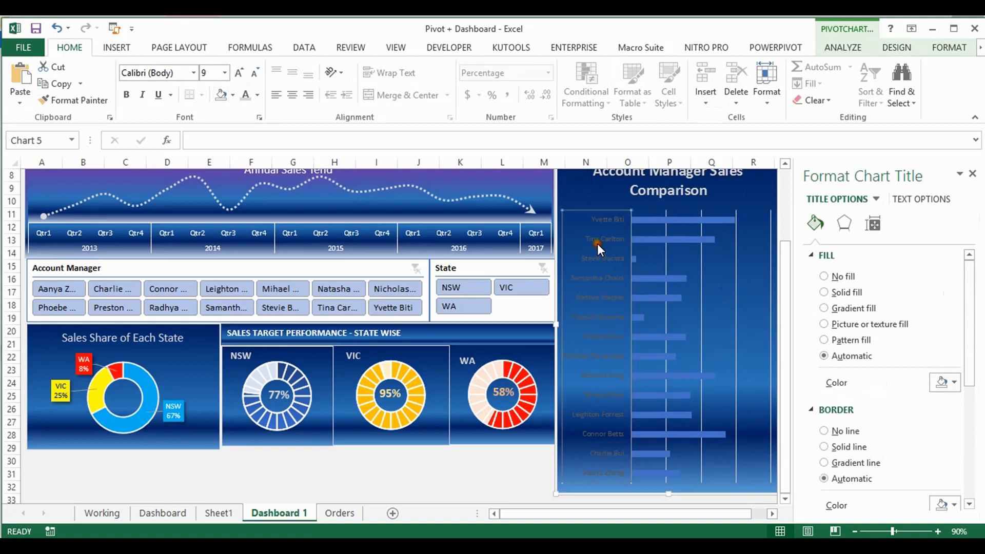
{"action": "left_click", "coordinate": [247, 95]}
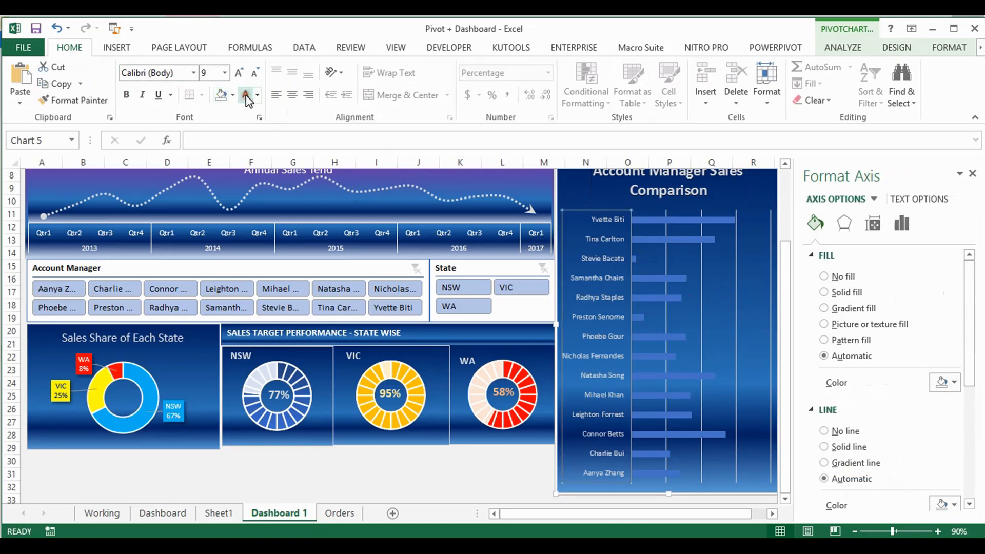
{"action": "left_click", "coordinate": [736, 244]}
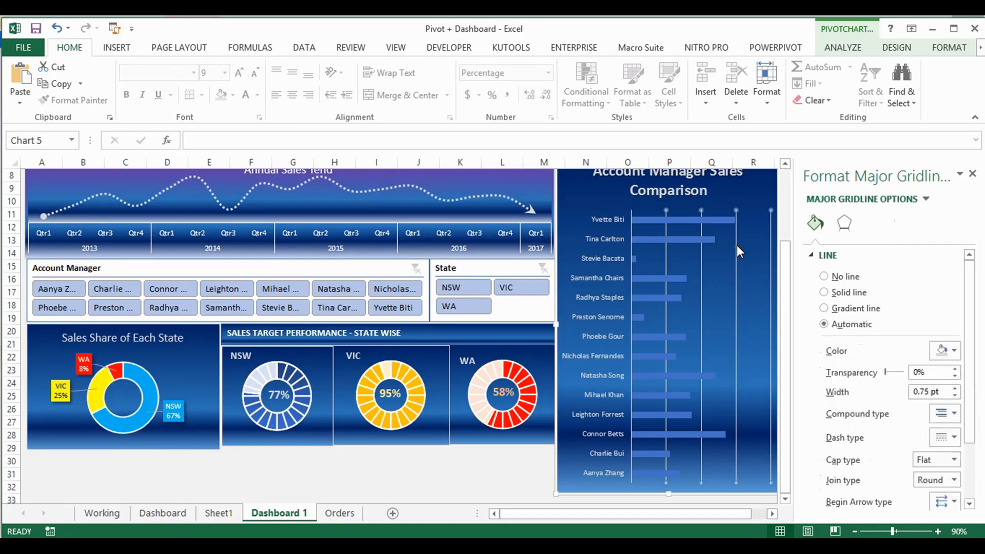
{"action": "key", "text": "Delete"}
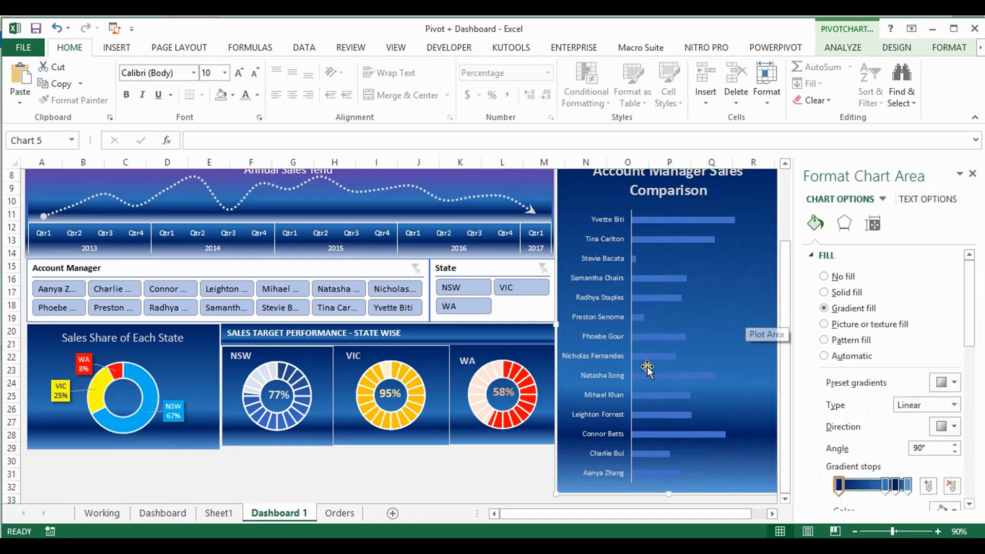
Check the fill colour of the account manager chart's bars on the Dashboard sheet and reapply light blue
{"action": "left_click", "coordinate": [163, 513]}
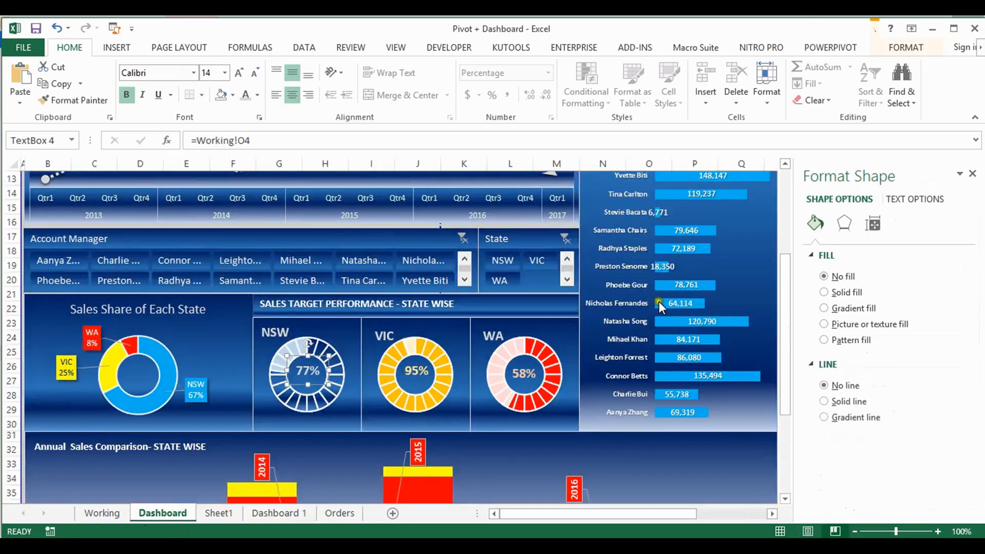
{"action": "left_click", "coordinate": [664, 302]}
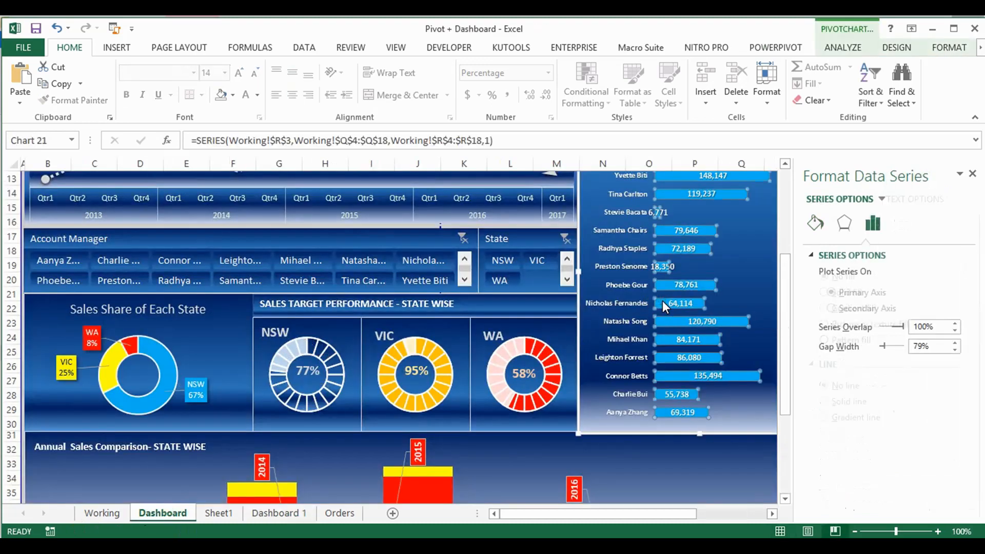
{"action": "left_click", "coordinate": [258, 96]}
{"action": "left_click", "coordinate": [257, 95]}
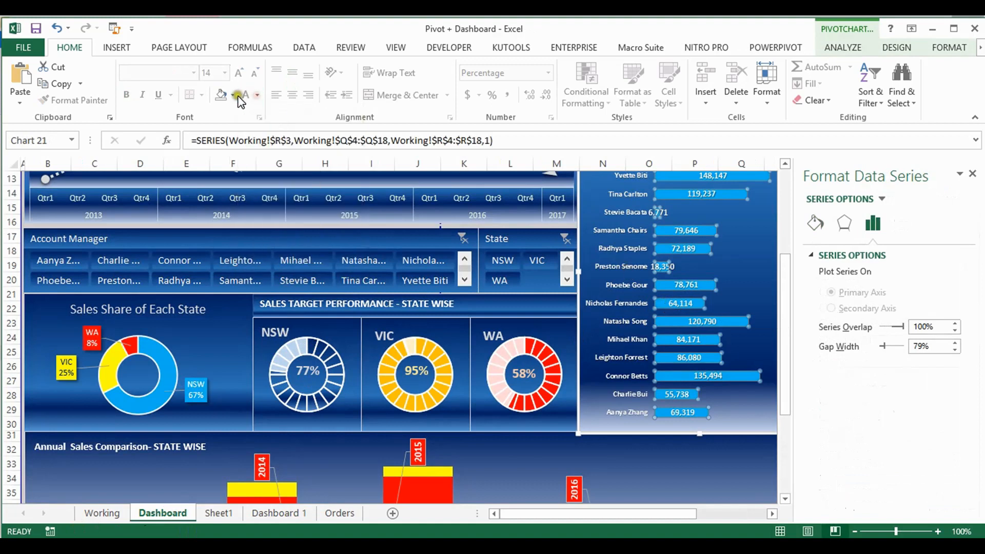
{"action": "left_click", "coordinate": [234, 94]}
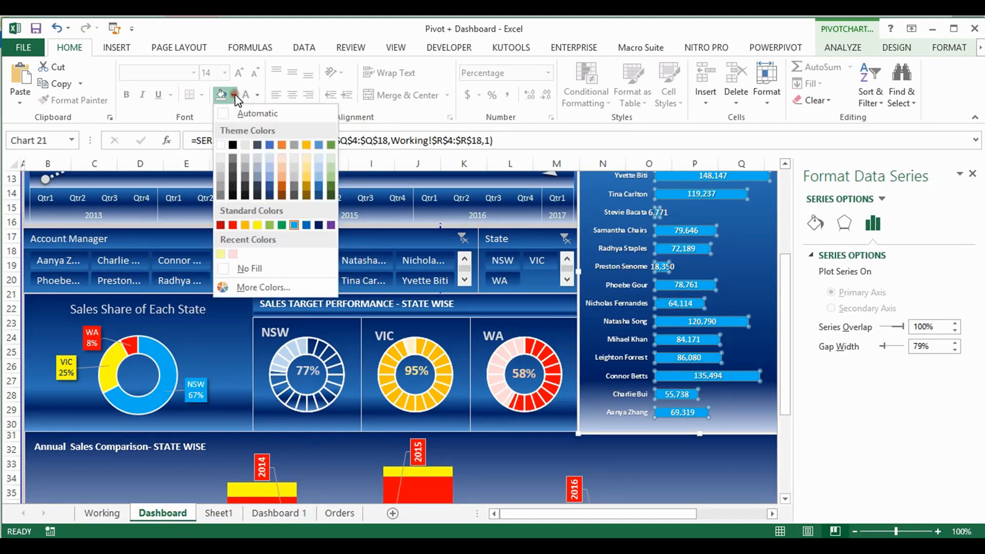
{"action": "left_click", "coordinate": [294, 226]}
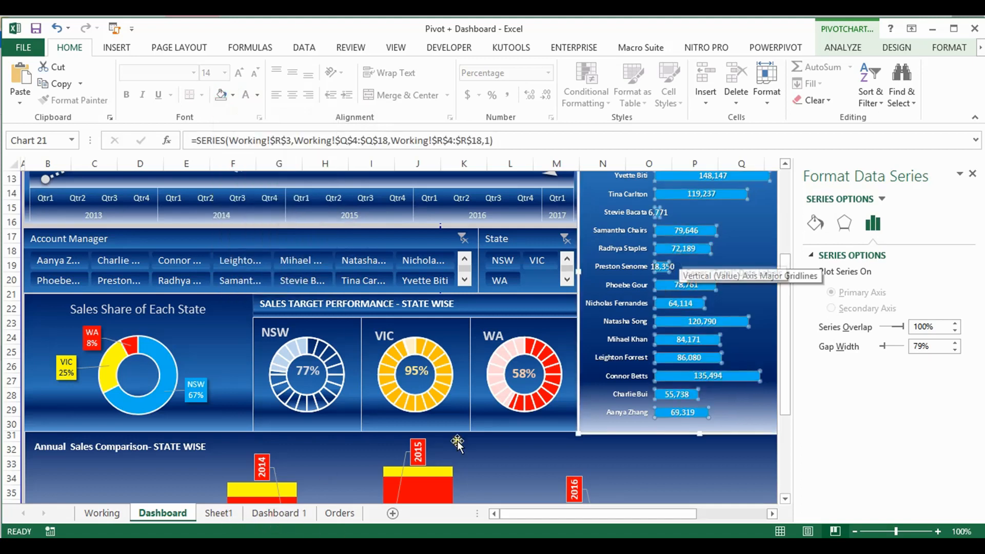
Fill the bars of the Account Manager Sales Comparison chart on Dashboard 1 with the standard light blue
{"action": "left_click", "coordinate": [281, 513]}
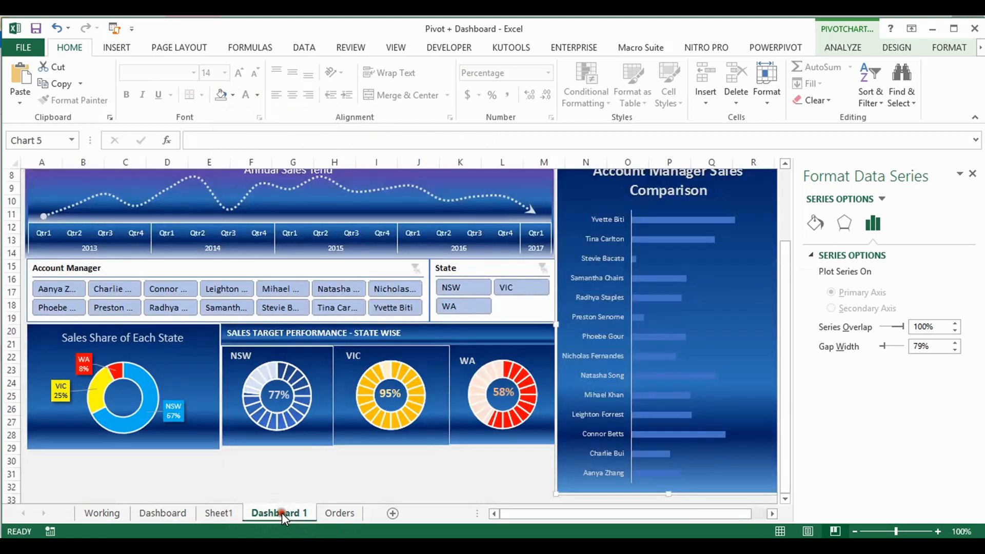
{"action": "left_click", "coordinate": [701, 221]}
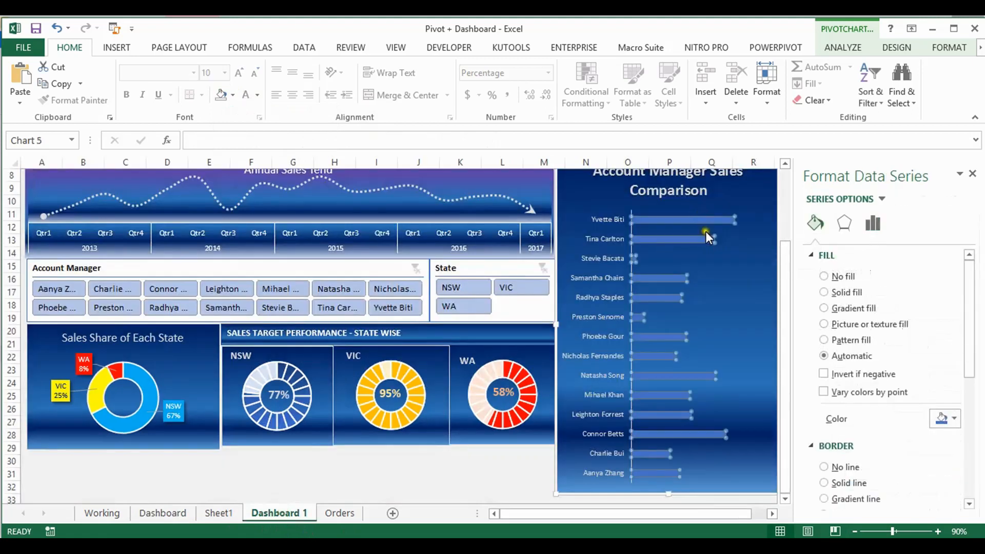
{"action": "left_click", "coordinate": [232, 96]}
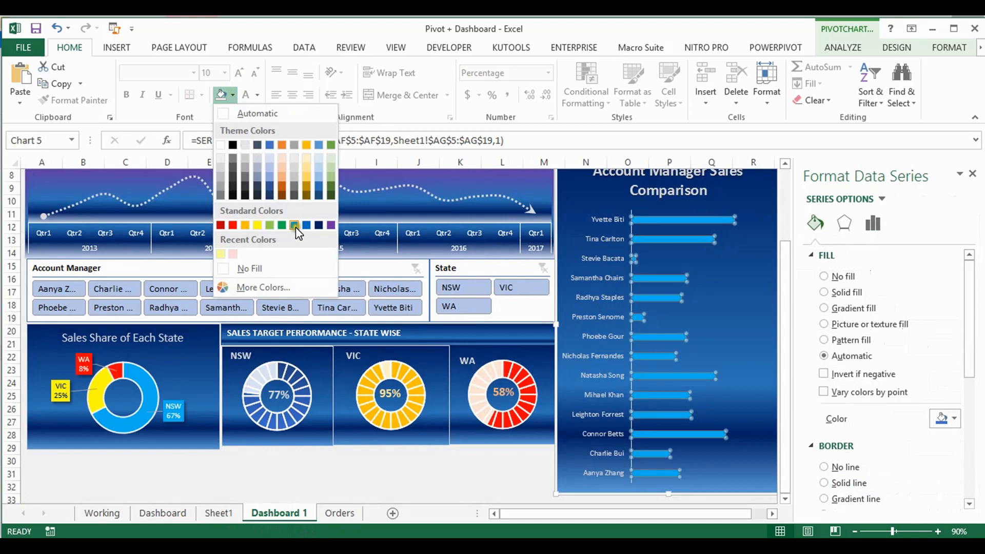
{"action": "left_click", "coordinate": [294, 226]}
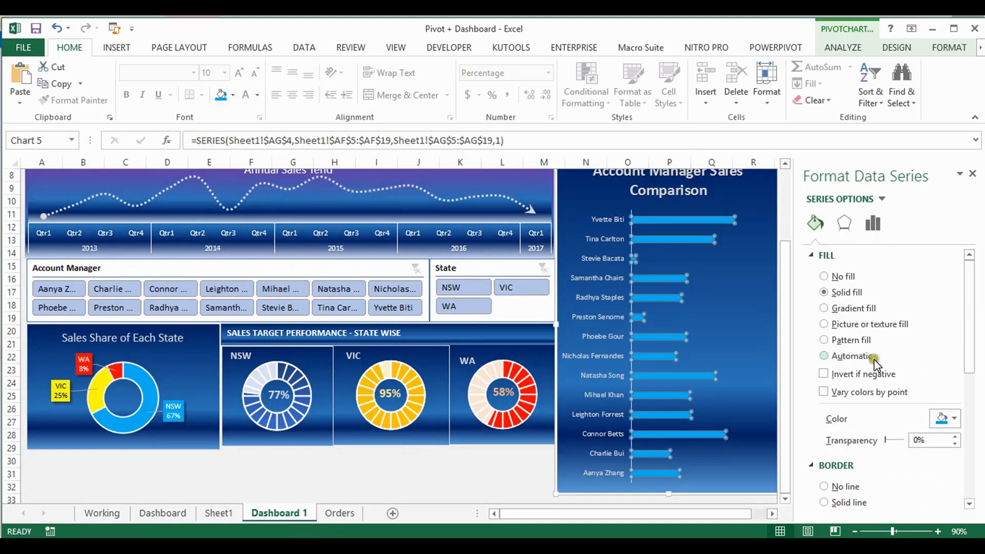
Examine the formatting options of the bar series and the vertical category axis in the Account Manager Sales Comparison chart
{"action": "left_click", "coordinate": [873, 224]}
{"action": "left_click", "coordinate": [841, 226]}
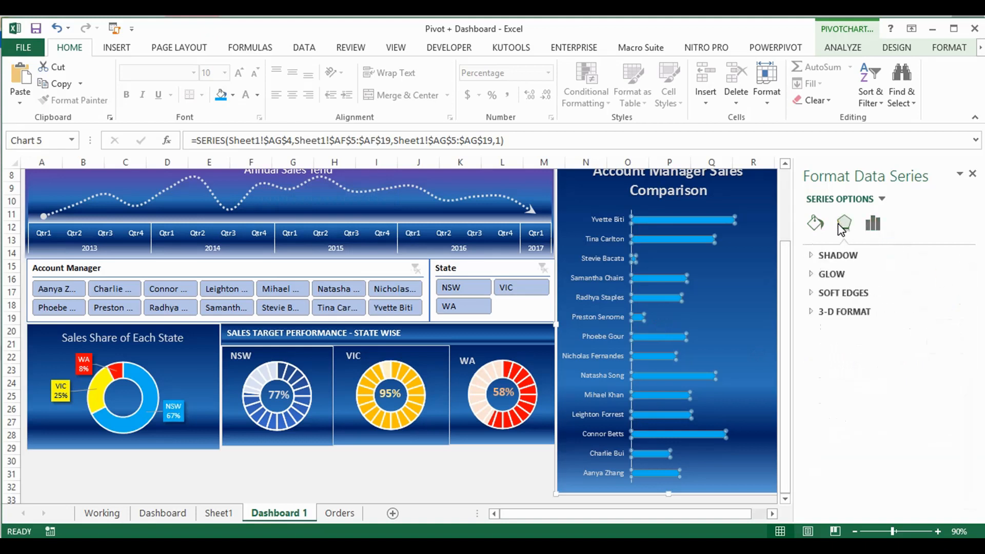
{"action": "left_click", "coordinate": [882, 199]}
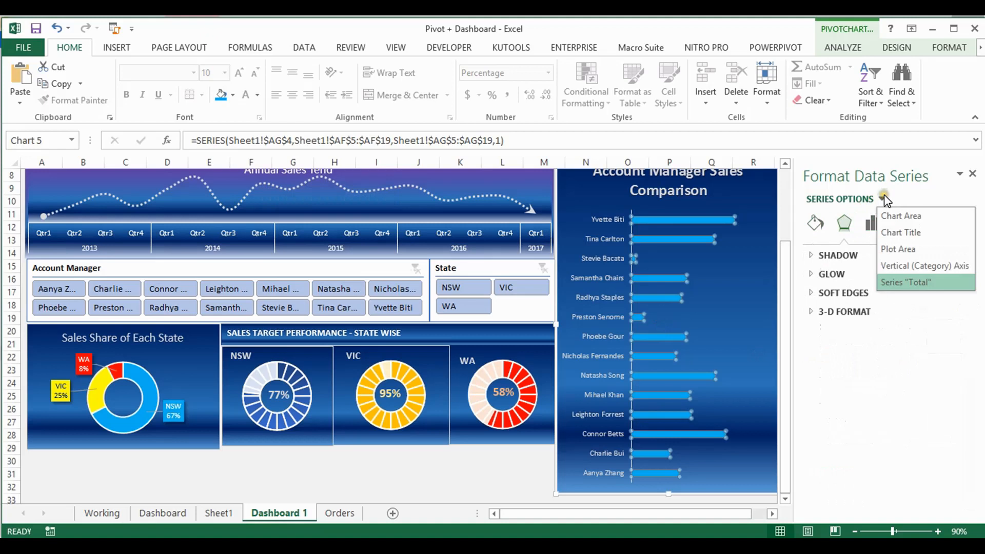
{"action": "left_click", "coordinate": [900, 266]}
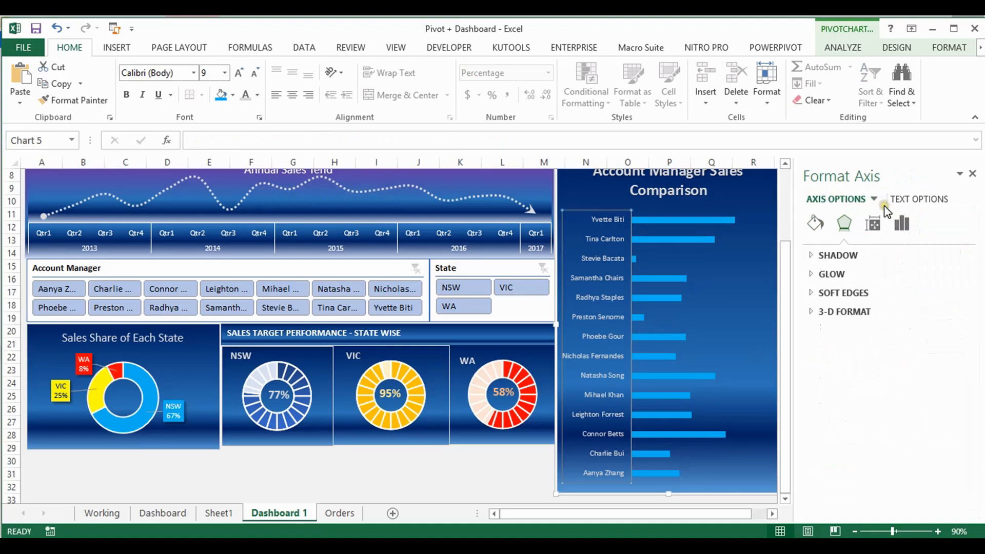
{"action": "left_click", "coordinate": [901, 224]}
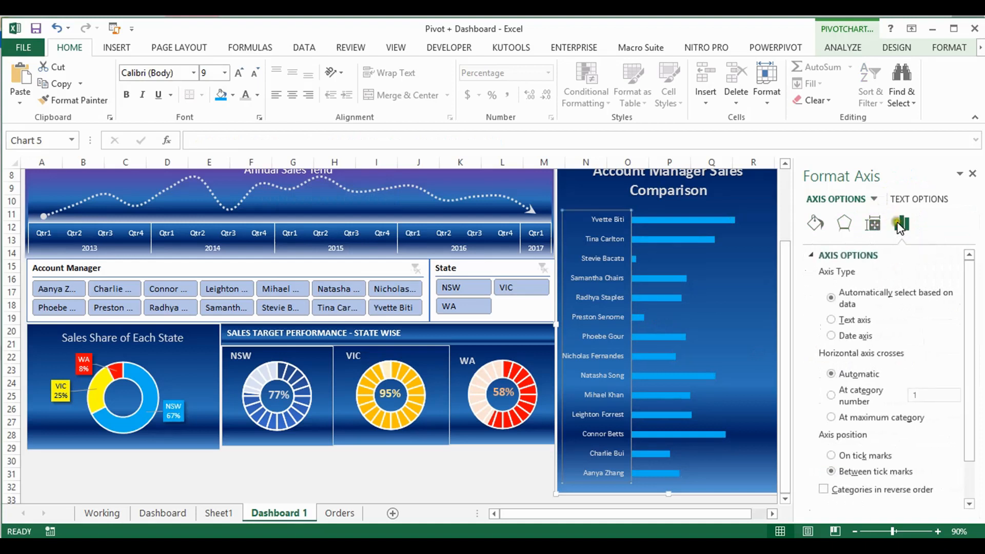
{"action": "left_click", "coordinate": [875, 199]}
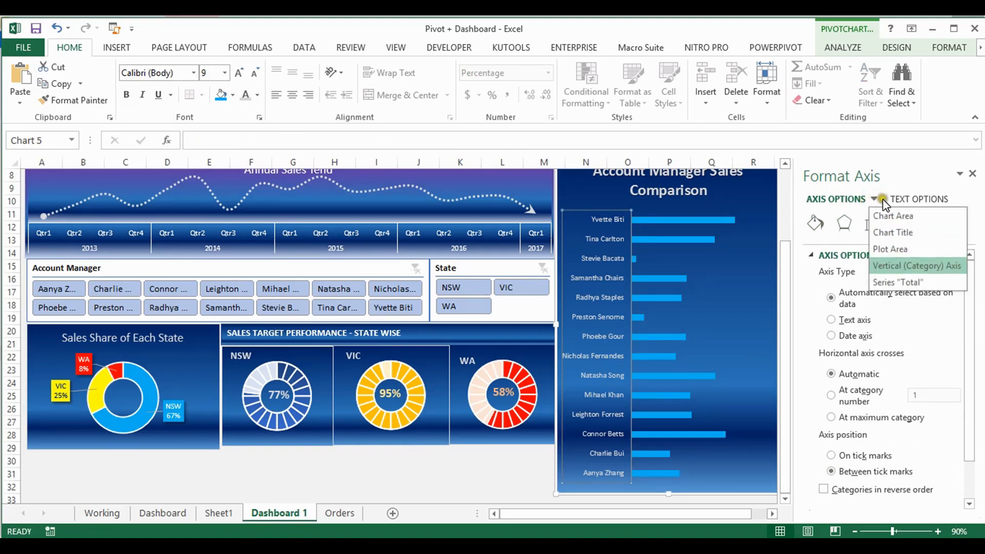
{"action": "left_click", "coordinate": [898, 283]}
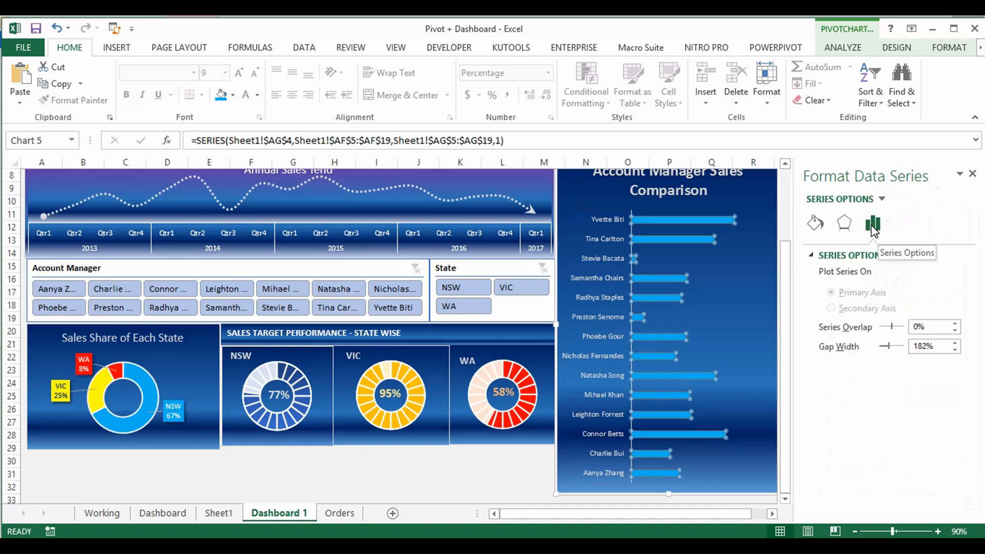
{"action": "left_click", "coordinate": [841, 225]}
{"action": "left_click", "coordinate": [808, 227]}
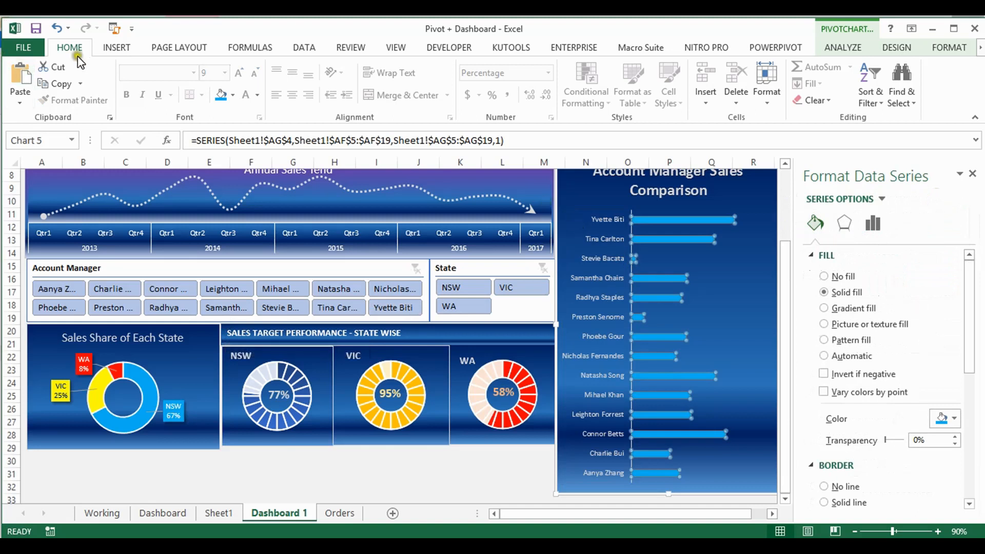
Add data labels at the Inside Base position to the bars of the Account Manager Sales Comparison chart
{"action": "left_click", "coordinate": [902, 49]}
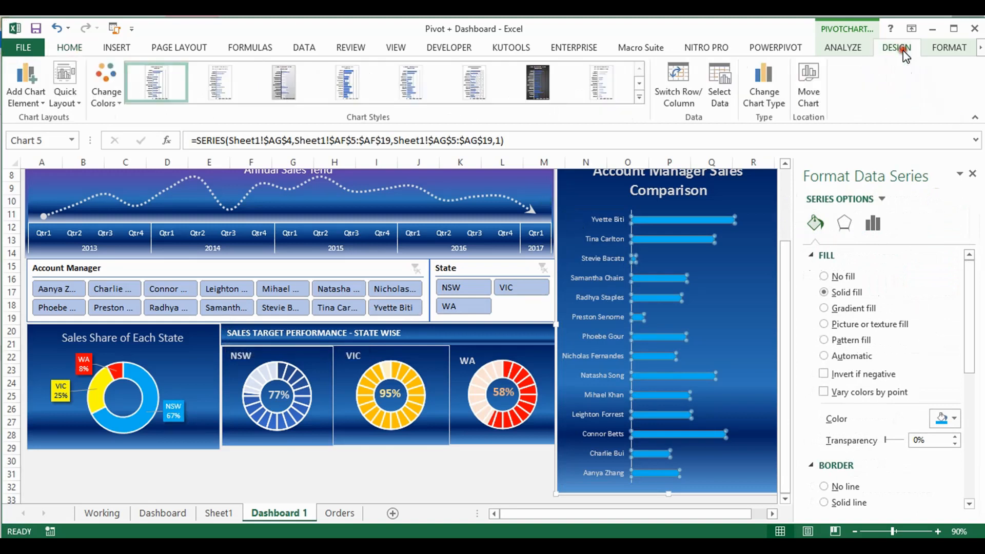
{"action": "left_click", "coordinate": [36, 103]}
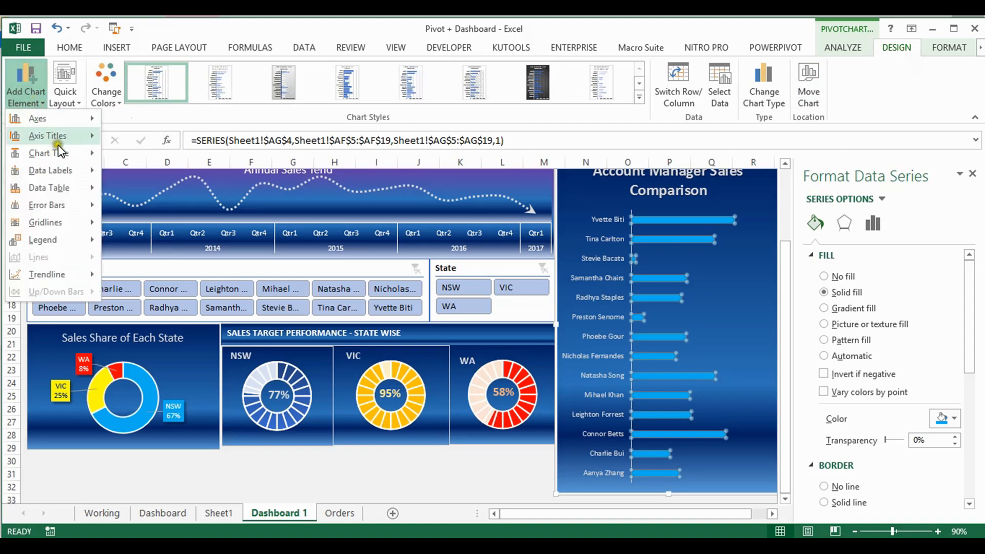
{"action": "mouse_move", "coordinate": [95, 177]}
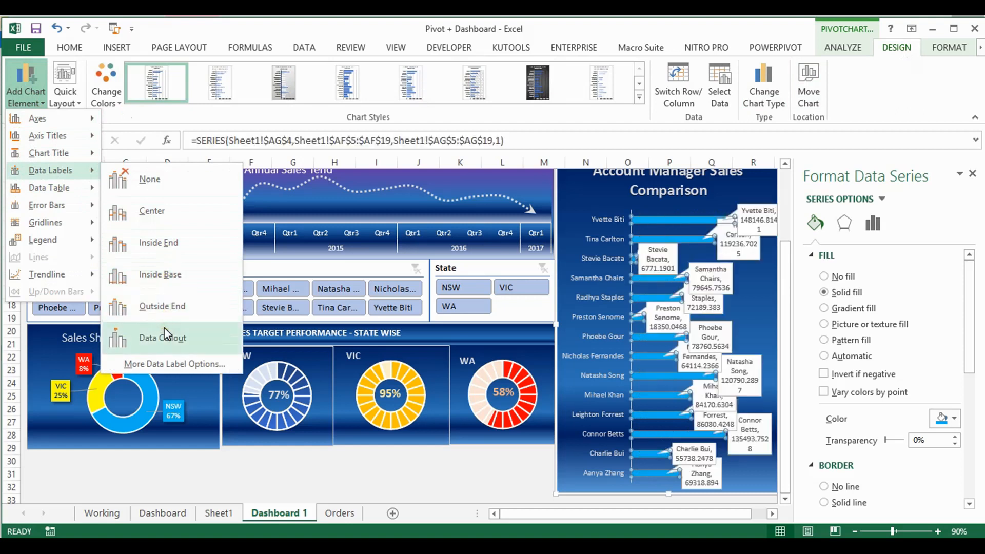
{"action": "left_click", "coordinate": [154, 275]}
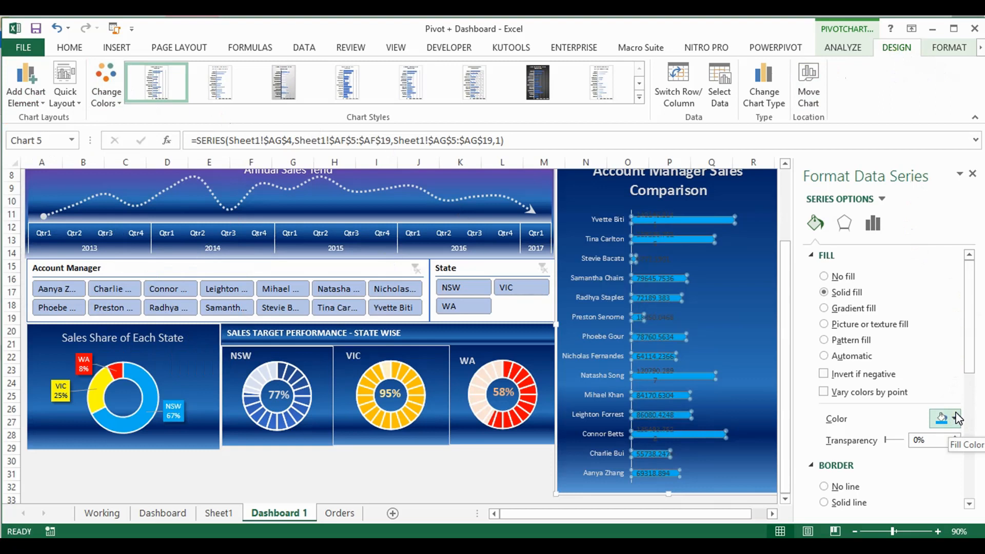
{"action": "left_click_drag", "start_coordinate": [967, 323], "coordinate": [948, 269]}
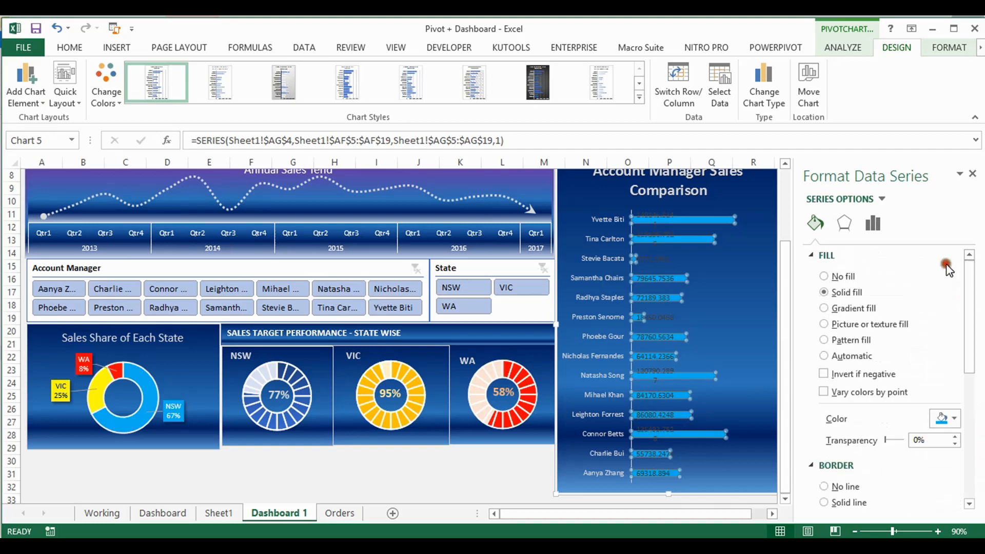
{"action": "left_click", "coordinate": [844, 223]}
{"action": "left_click", "coordinate": [872, 224]}
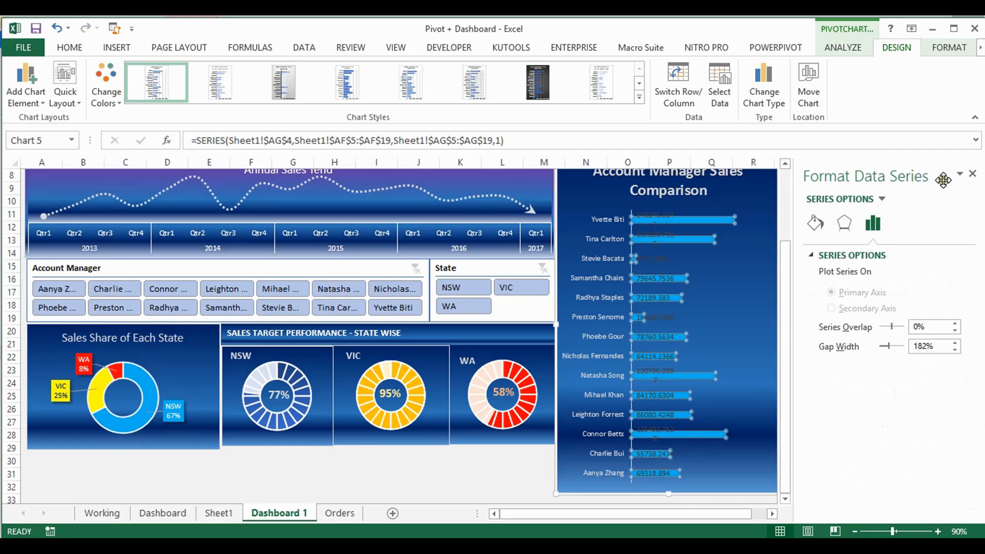
{"action": "left_click", "coordinate": [961, 175]}
{"action": "left_click", "coordinate": [960, 175]}
{"action": "left_click", "coordinate": [940, 49]}
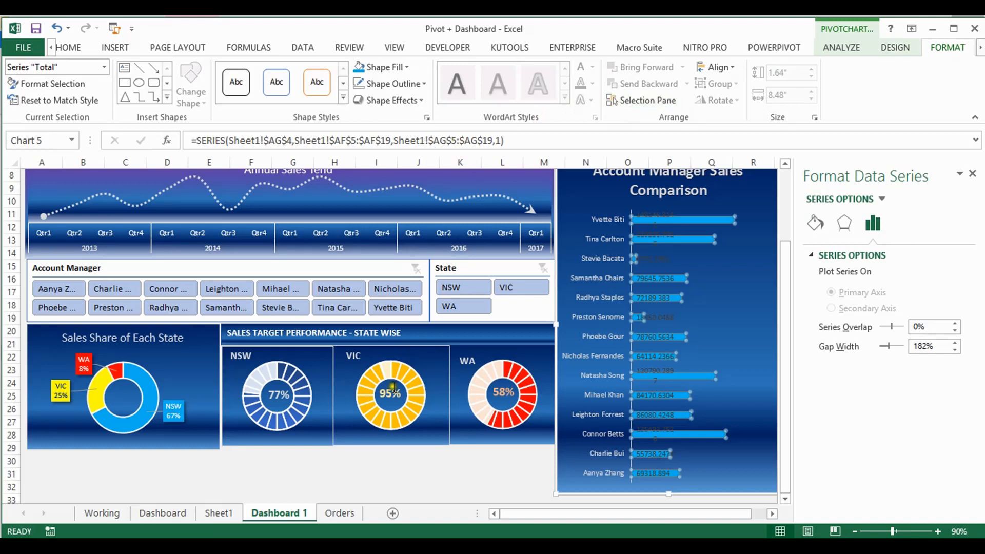
Change the bar data labels' number format category to Number in the Account Manager Sales Comparison chart
{"action": "left_click", "coordinate": [660, 321]}
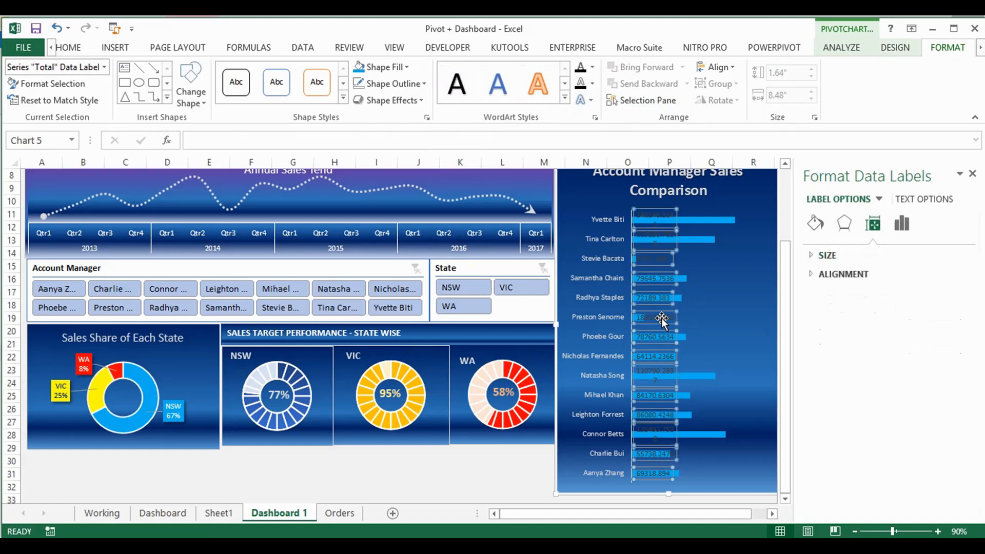
{"action": "left_click", "coordinate": [891, 224]}
{"action": "left_click", "coordinate": [895, 226]}
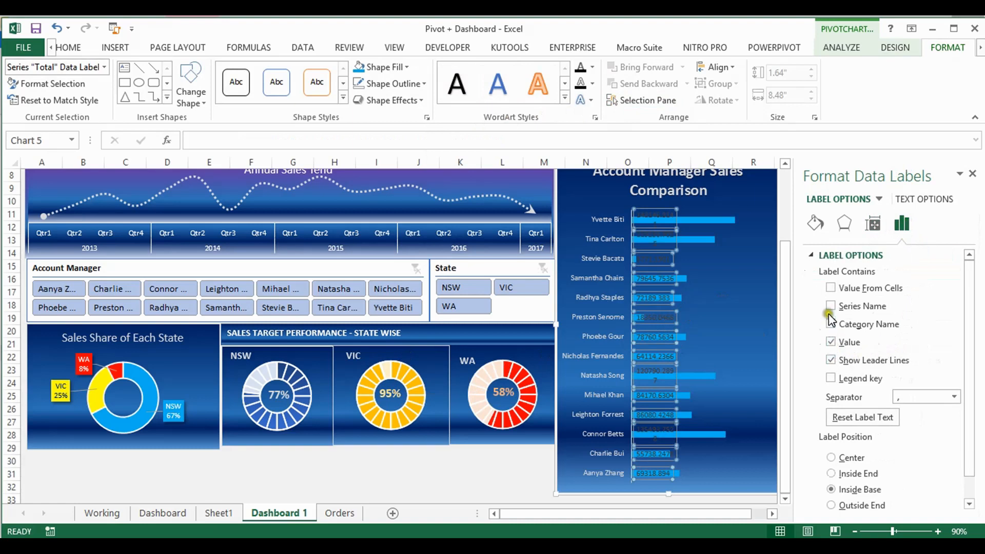
{"action": "left_click_drag", "start_coordinate": [966, 346], "coordinate": [971, 464]}
{"action": "left_click", "coordinate": [809, 504]}
{"action": "left_click_drag", "start_coordinate": [971, 419], "coordinate": [972, 500]}
{"action": "left_click", "coordinate": [908, 480]}
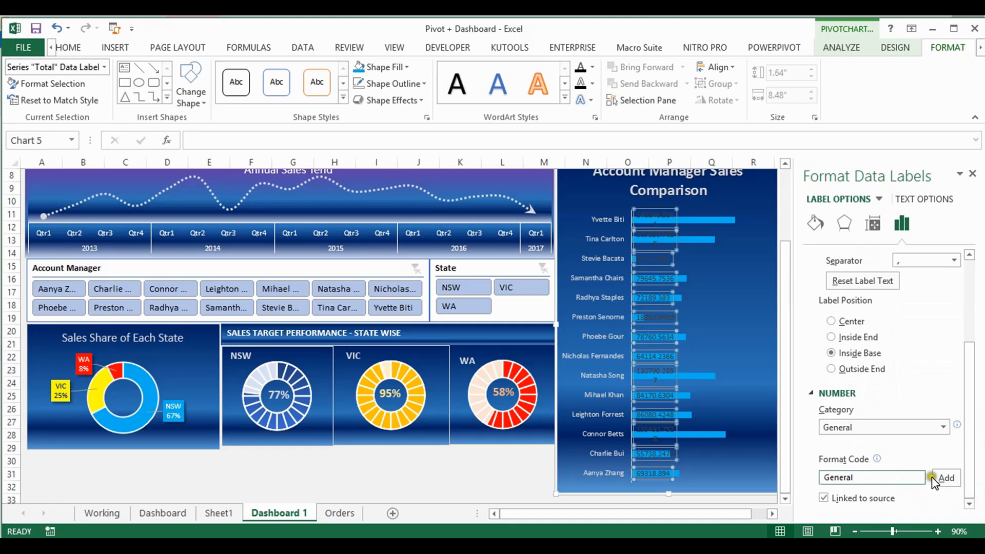
{"action": "left_click", "coordinate": [943, 427]}
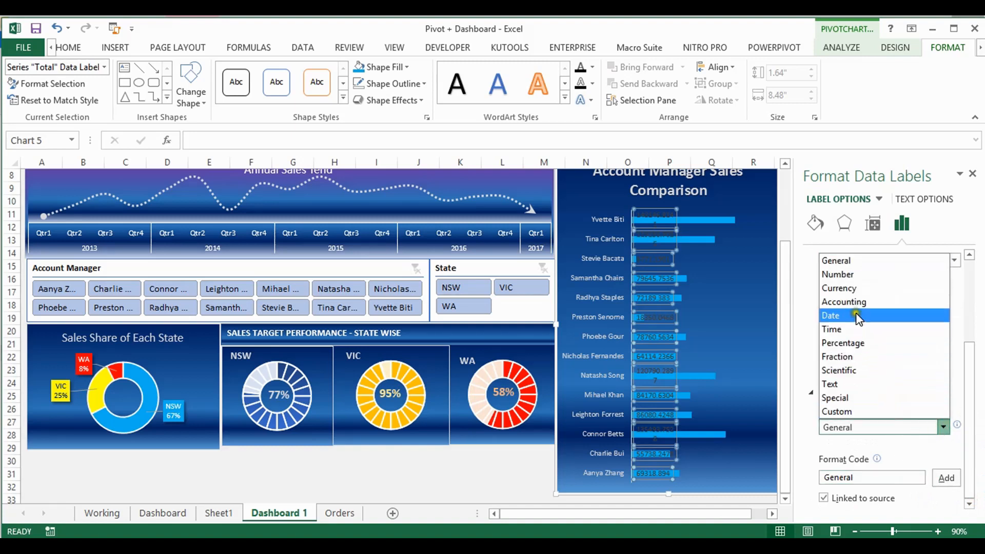
{"action": "left_click", "coordinate": [845, 276]}
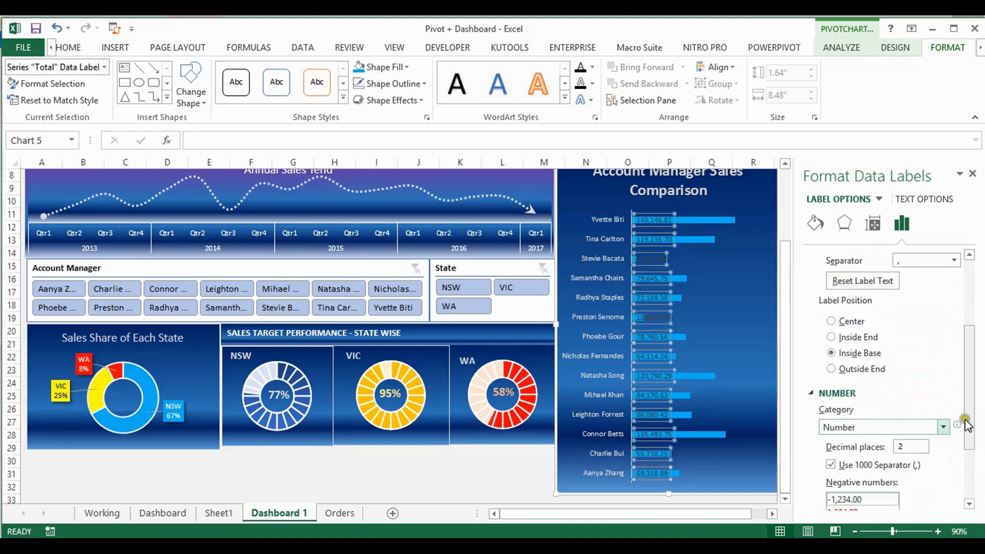
Set the decimal places of the bar data labels to 0
{"action": "scroll", "coordinate": [968, 414], "scroll_direction": "down", "scroll_amount": 3}
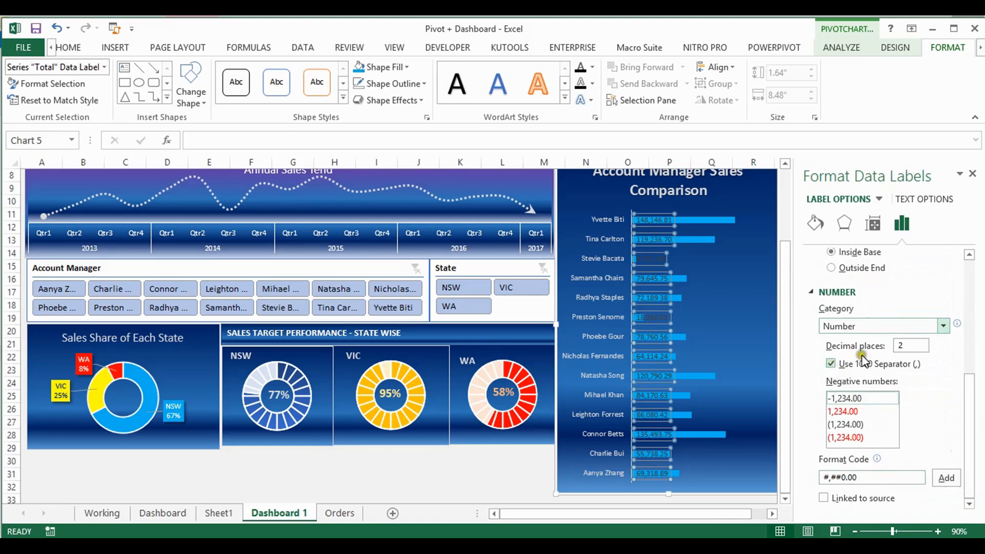
{"action": "left_click", "coordinate": [924, 345]}
{"action": "left_click_drag", "start_coordinate": [923, 345], "coordinate": [886, 353]}
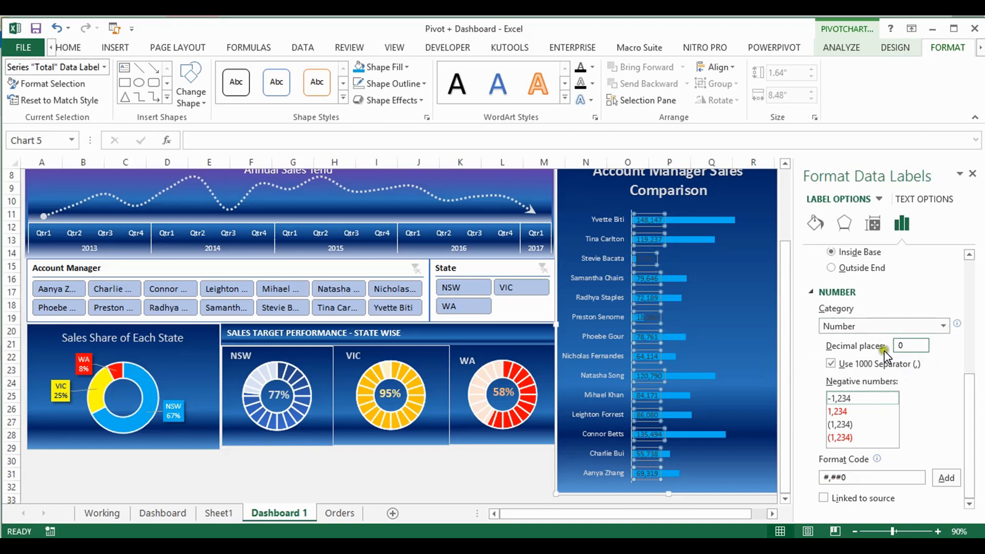
{"action": "mouse_move", "coordinate": [970, 400]}
{"action": "left_mouse_down"}
{"action": "mouse_move", "coordinate": [971, 424]}
{"action": "mouse_move", "coordinate": [969, 395]}
{"action": "left_mouse_up"}
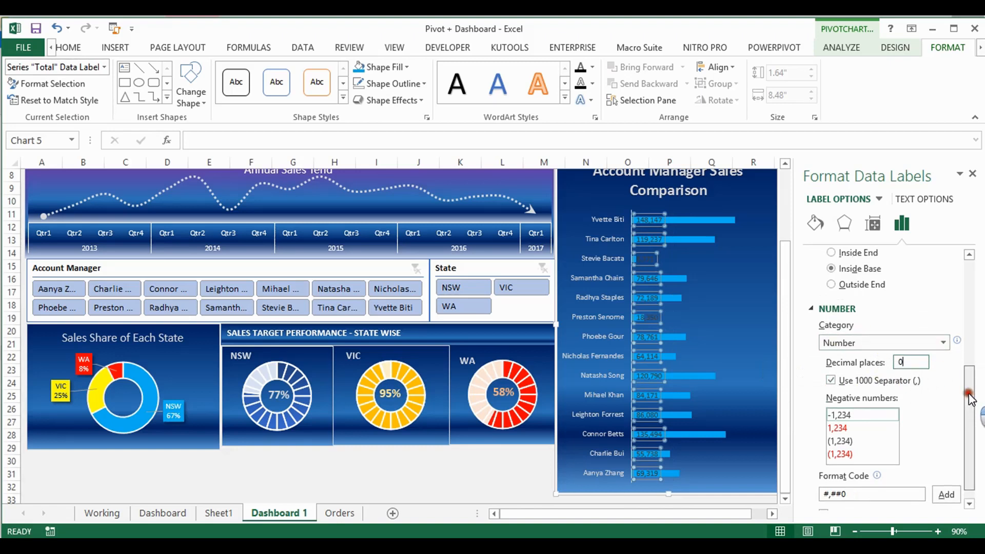
Set the font colour of the bar data labels in the Account Manager Sales Comparison chart to the theme's white
{"action": "left_click_drag", "start_coordinate": [969, 396], "coordinate": [955, 275]}
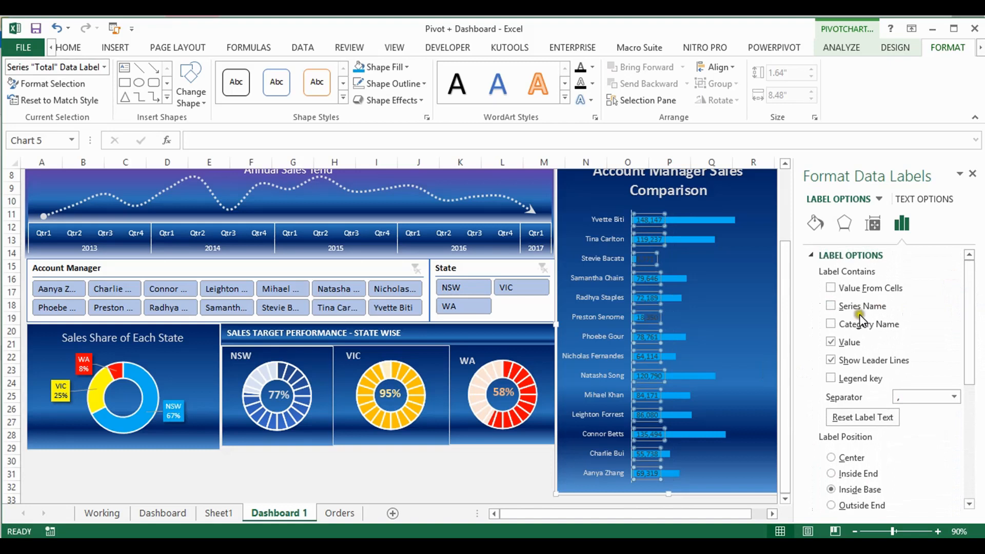
{"action": "left_click", "coordinate": [151, 522]}
{"action": "left_click", "coordinate": [675, 285]}
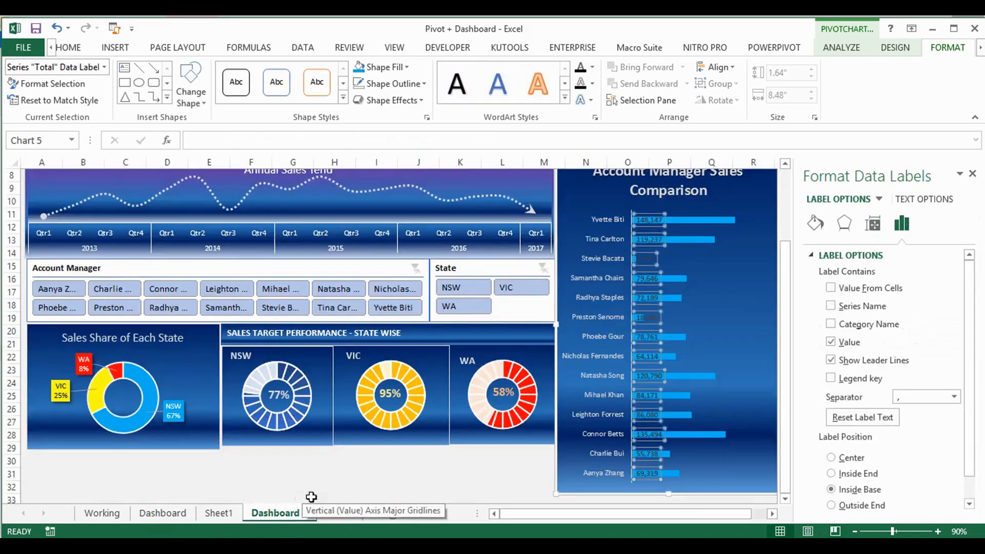
{"action": "left_click", "coordinate": [77, 54]}
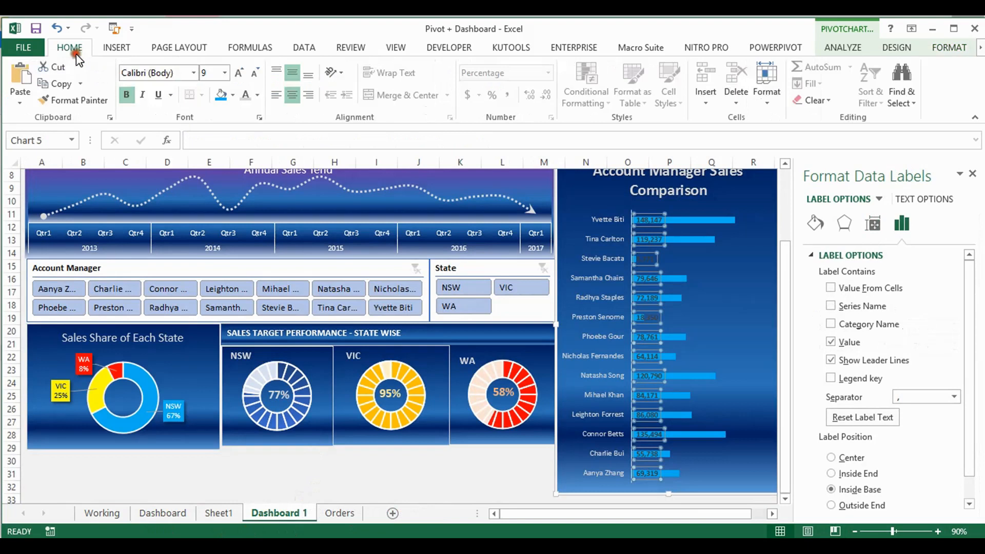
{"action": "left_click", "coordinate": [256, 95]}
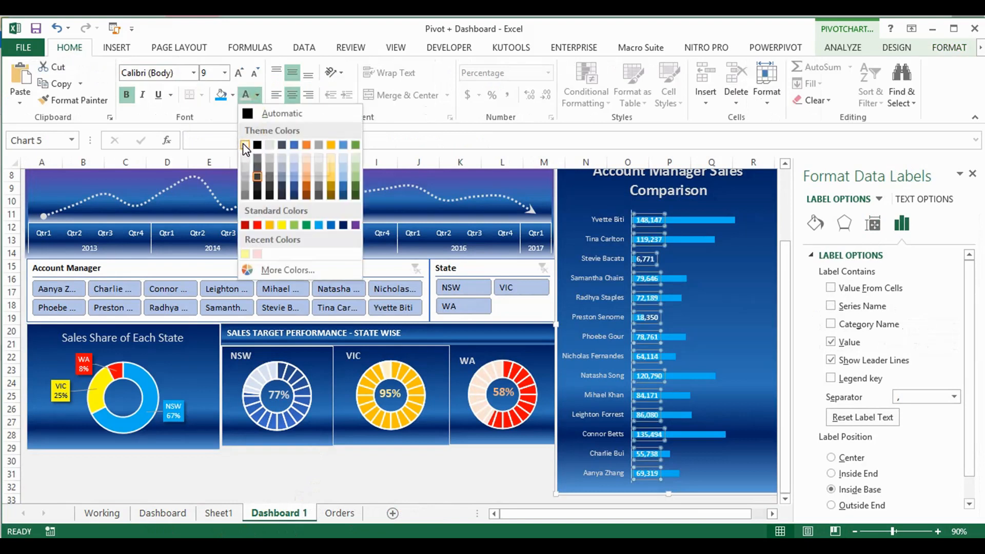
{"action": "left_click", "coordinate": [245, 146]}
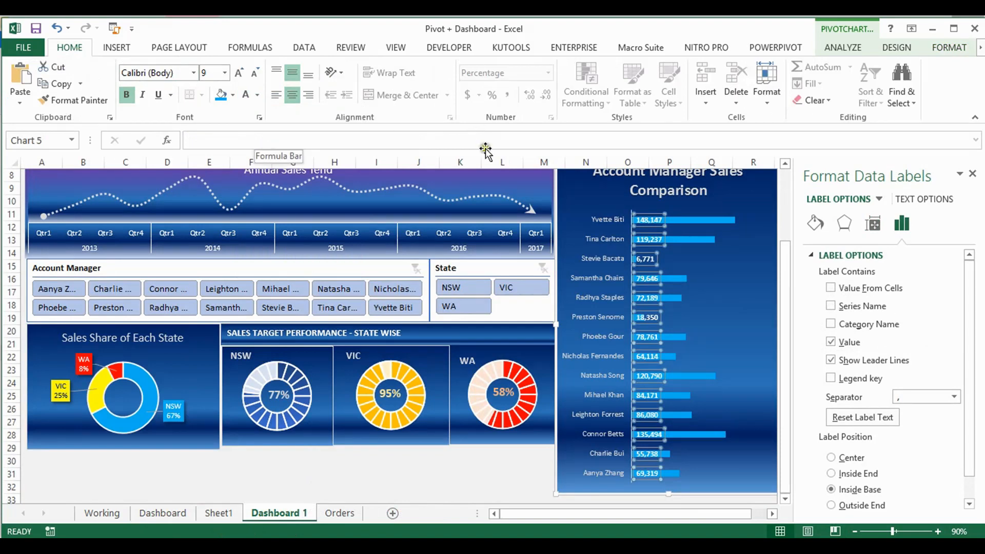
Reduce the gap width of the bars in the Account Manager Sales Comparison chart to 153%
{"action": "left_click_drag", "start_coordinate": [973, 359], "coordinate": [972, 359]}
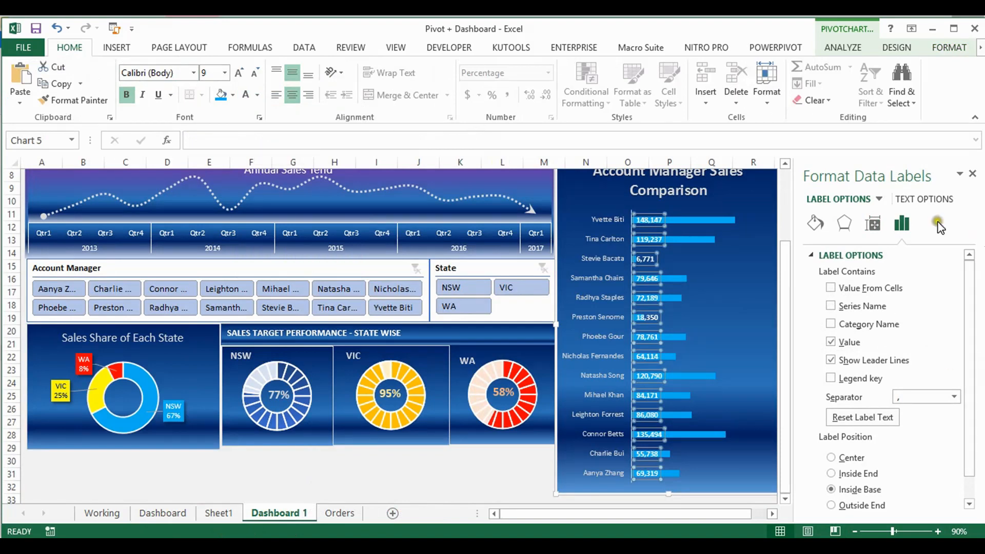
{"action": "left_click", "coordinate": [728, 220]}
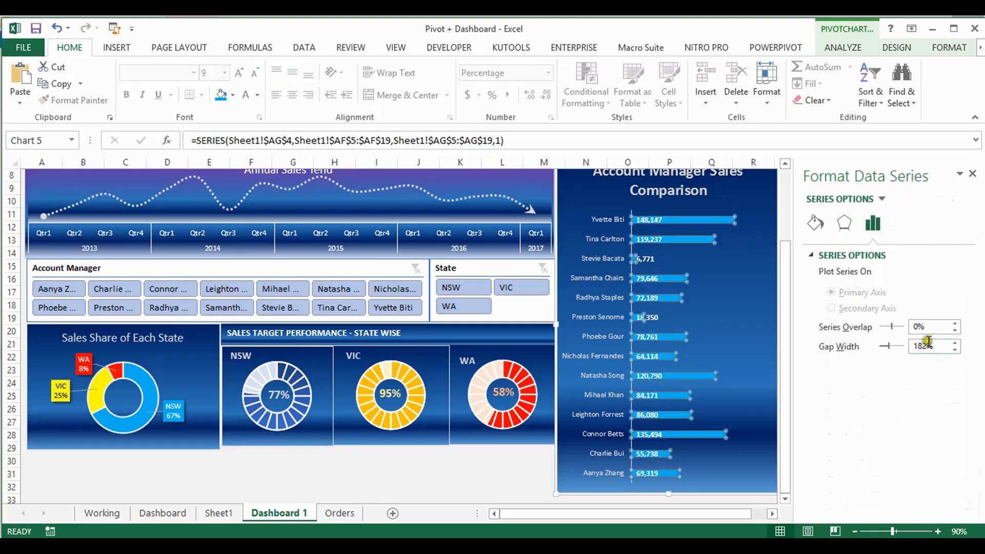
{"action": "left_click", "coordinate": [956, 350]}
{"action": "left_click", "coordinate": [955, 350]}
{"action": "left_click", "coordinate": [955, 351]}
{"action": "left_click", "coordinate": [956, 350]}
{"action": "left_click", "coordinate": [955, 351]}
{"action": "left_click", "coordinate": [955, 350]}
{"action": "left_click", "coordinate": [956, 350]}
{"action": "left_click", "coordinate": [955, 351]}
{"action": "left_click", "coordinate": [955, 350]}
{"action": "left_click", "coordinate": [956, 350]}
{"action": "left_click", "coordinate": [955, 350]}
{"action": "left_click", "coordinate": [955, 351]}
{"action": "left_click", "coordinate": [955, 350]}
{"action": "left_click", "coordinate": [955, 350]}
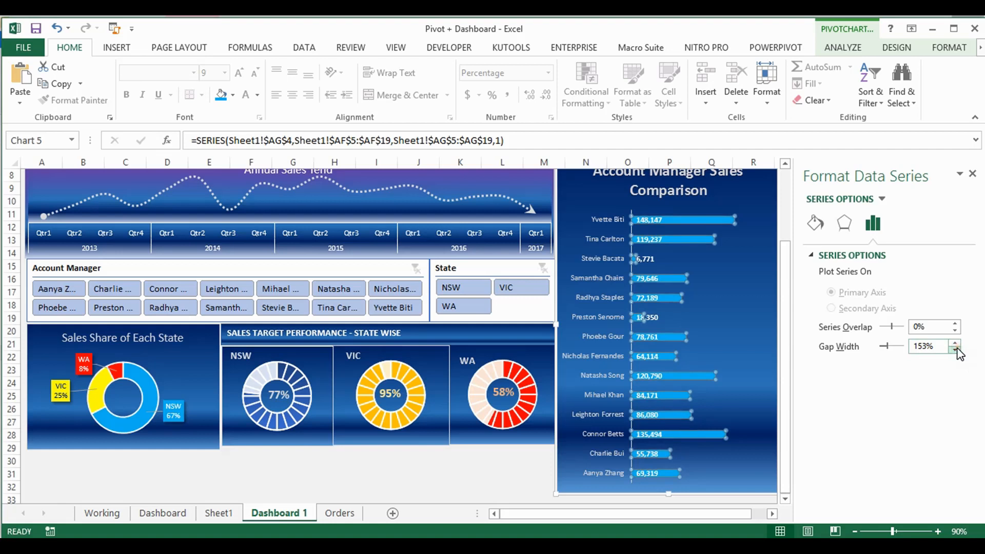
Set the bars' gap width to 100% and compare it with the matching bar series on the Dashboard sheet
{"action": "left_click", "coordinate": [670, 279]}
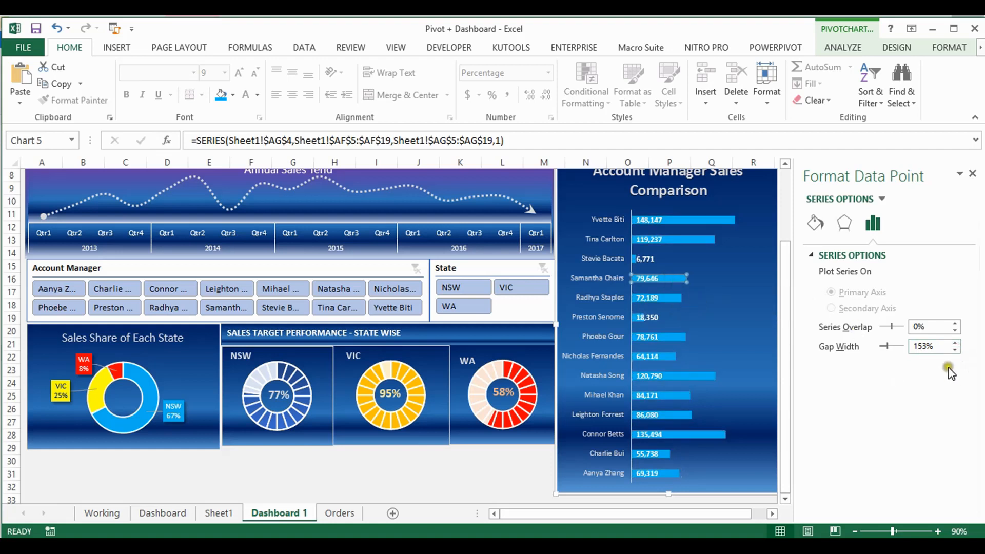
{"action": "left_click", "coordinate": [926, 346]}
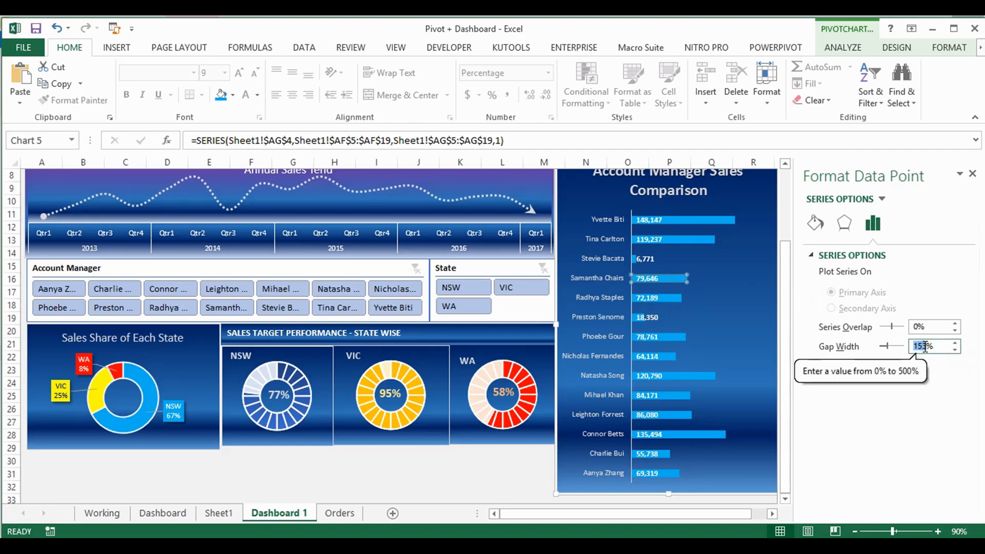
{"action": "type", "text": "100"}
{"action": "key", "text": "Return"}
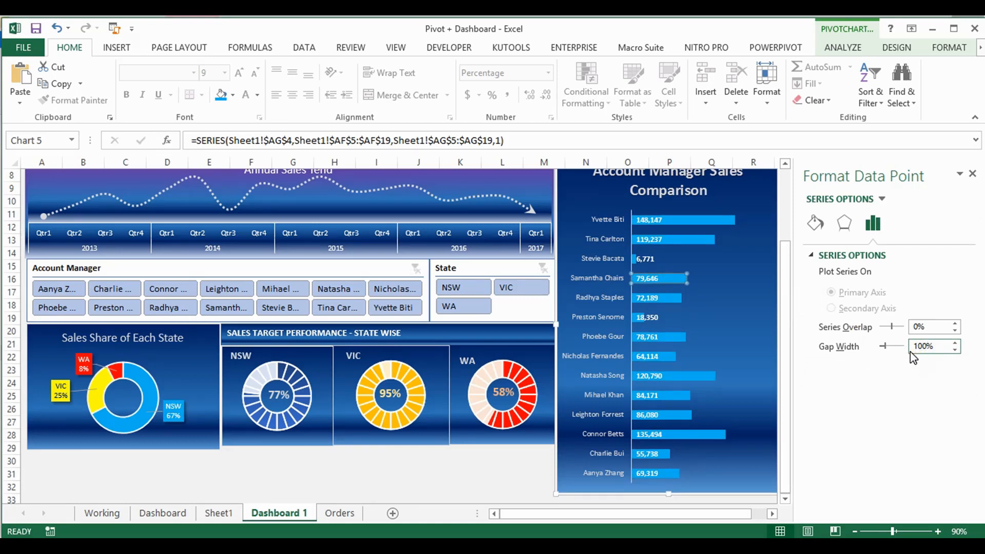
{"action": "left_click", "coordinate": [169, 514]}
{"action": "left_click", "coordinate": [729, 318]}
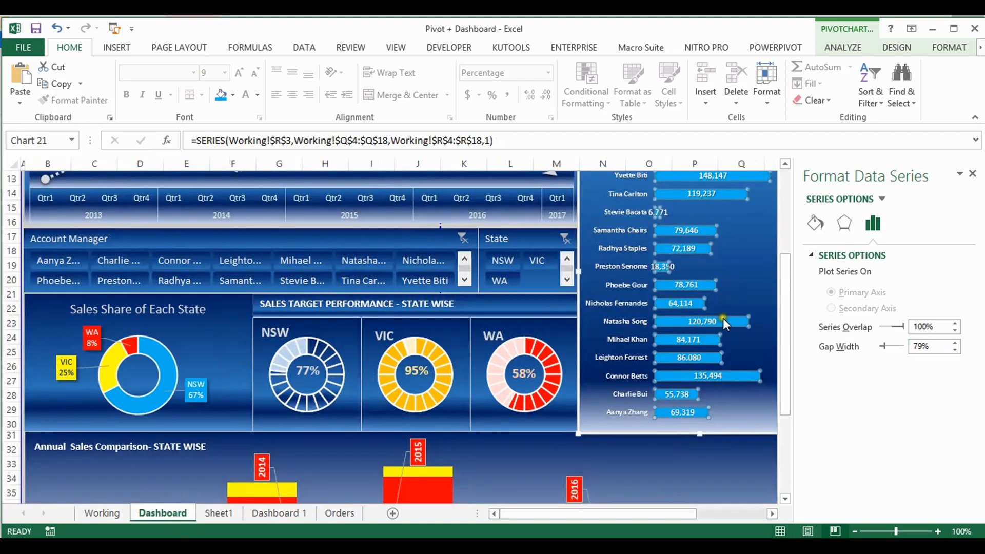
{"action": "left_click", "coordinate": [270, 514]}
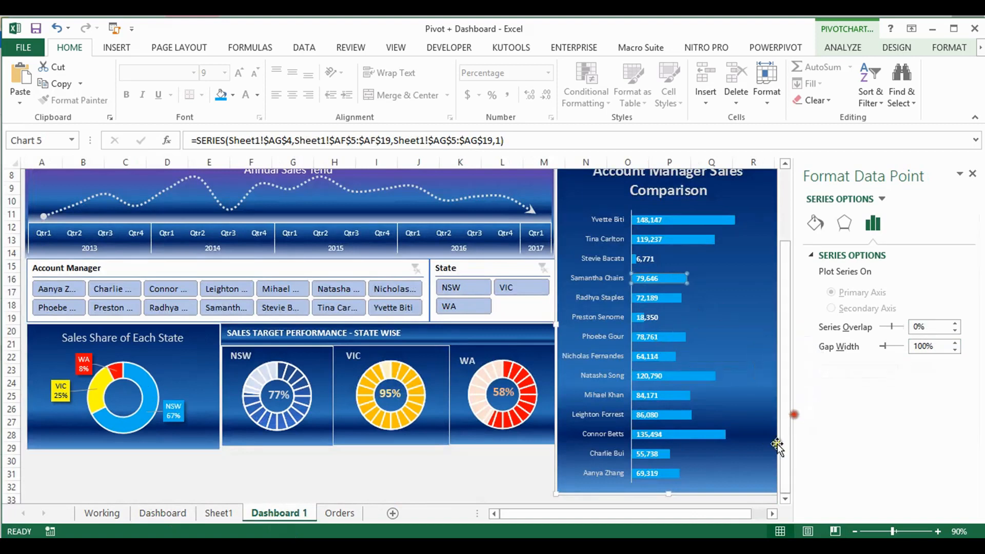
Stretch the Account Manager Sales Comparison chart downward to about row 39 and close its formatting options
{"action": "scroll", "coordinate": [788, 500], "scroll_direction": "down", "scroll_amount": 3}
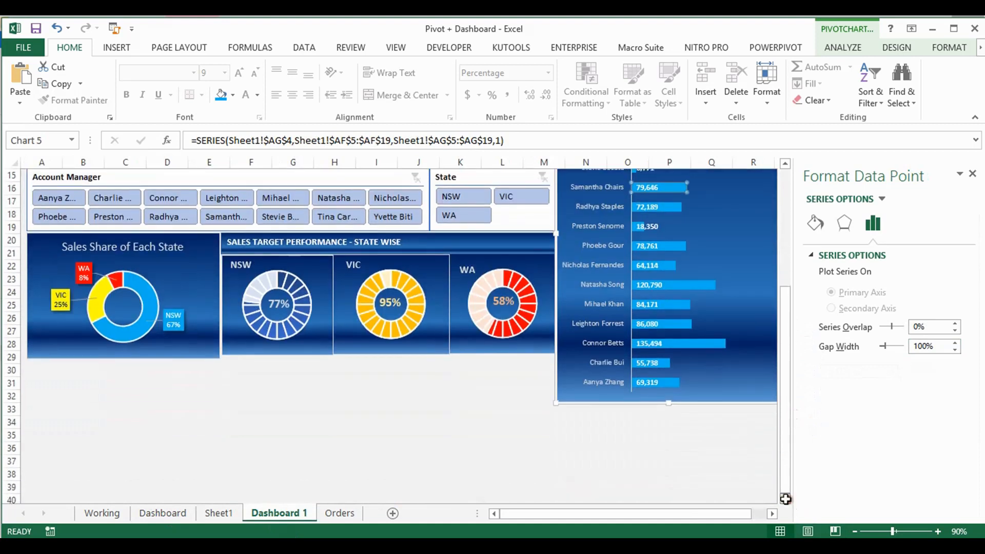
{"action": "left_click_drag", "start_coordinate": [669, 403], "coordinate": [676, 487]}
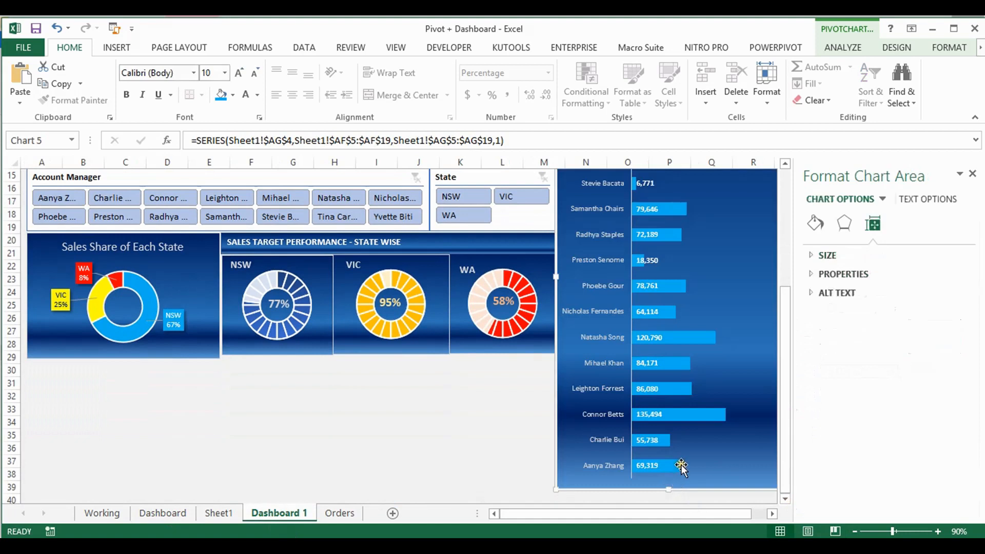
{"action": "left_click_drag", "start_coordinate": [786, 468], "coordinate": [775, 342]}
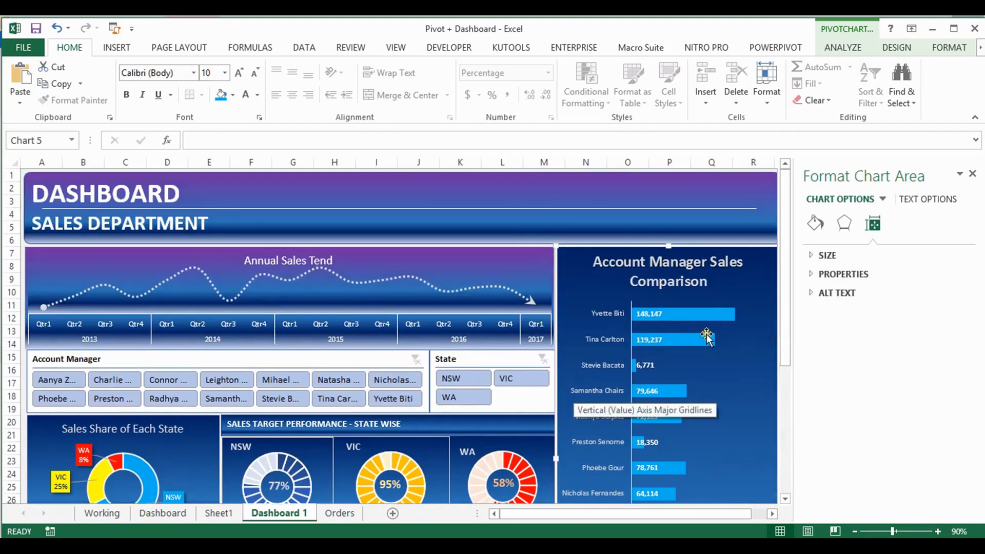
{"action": "left_click", "coordinate": [976, 179]}
{"action": "left_click", "coordinate": [867, 267]}
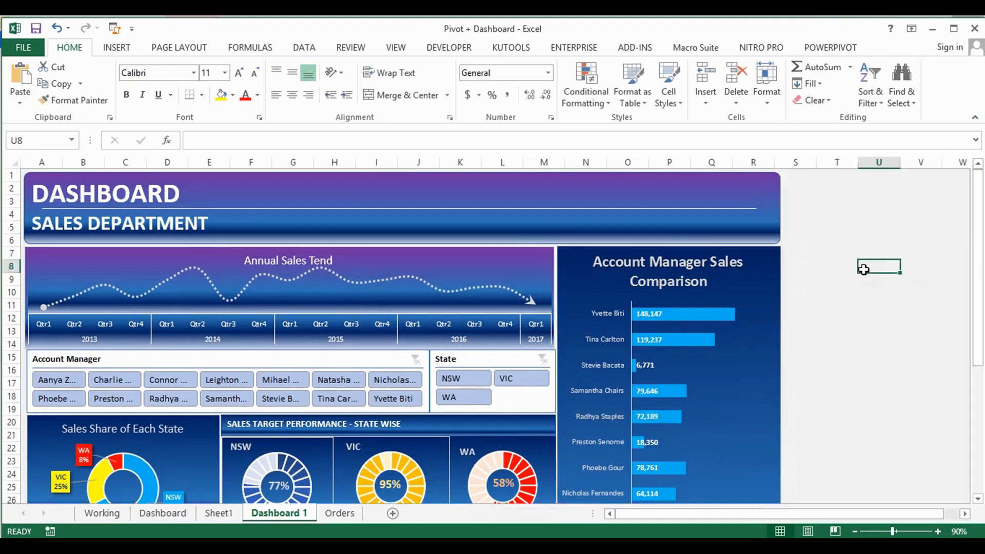
Stretch the NSW, VIC and WA doughnut charts downward together to about 1.67" tall, level with the Sales Share of Each State chart
{"action": "left_click_drag", "start_coordinate": [974, 211], "coordinate": [980, 351]}
{"action": "left_click", "coordinate": [429, 409]}
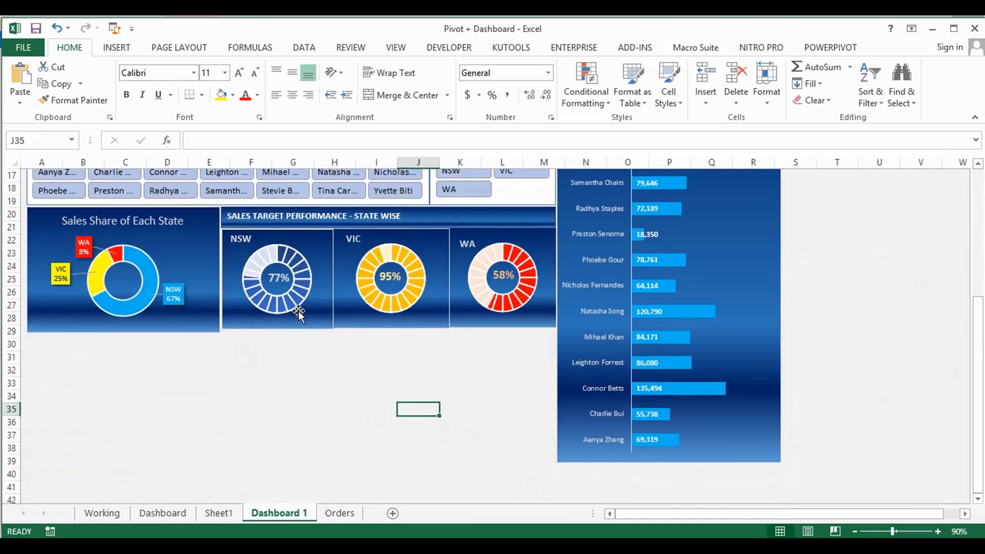
{"action": "left_click", "coordinate": [463, 318]}
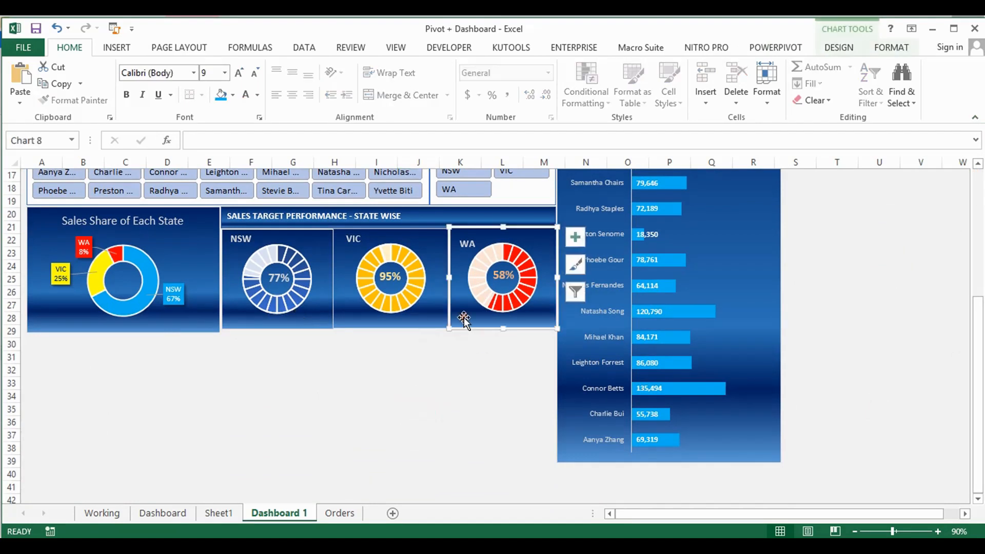
{"action": "left_click", "coordinate": [411, 317], "text": "ctrl"}
{"action": "left_click", "coordinate": [308, 320], "text": "ctrl"}
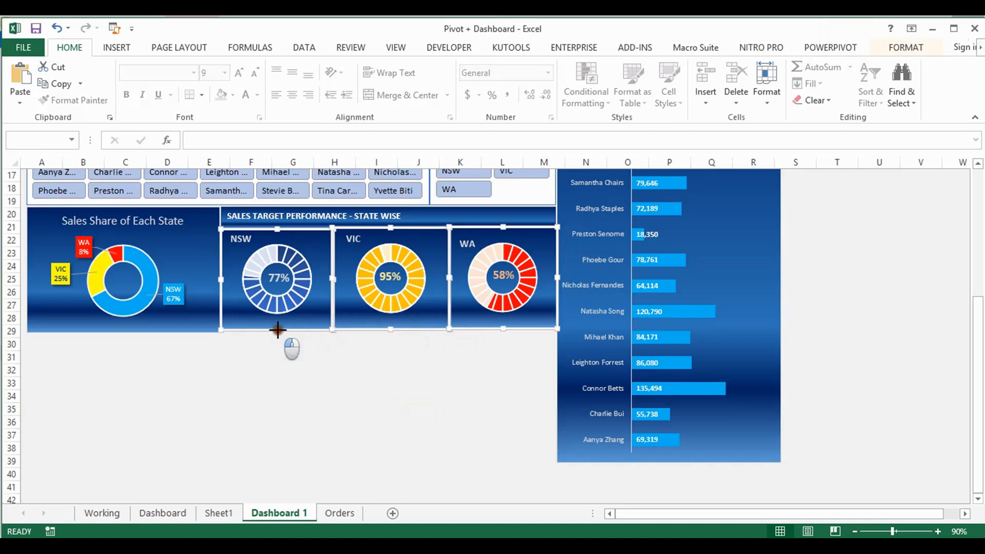
{"action": "left_click_drag", "start_coordinate": [277, 332], "coordinate": [278, 335]}
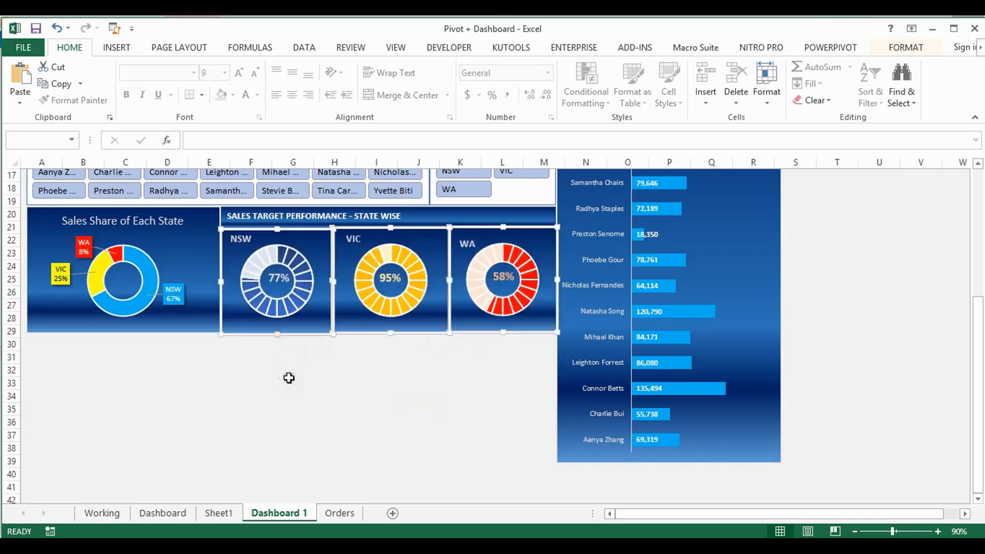
{"action": "left_click", "coordinate": [287, 382]}
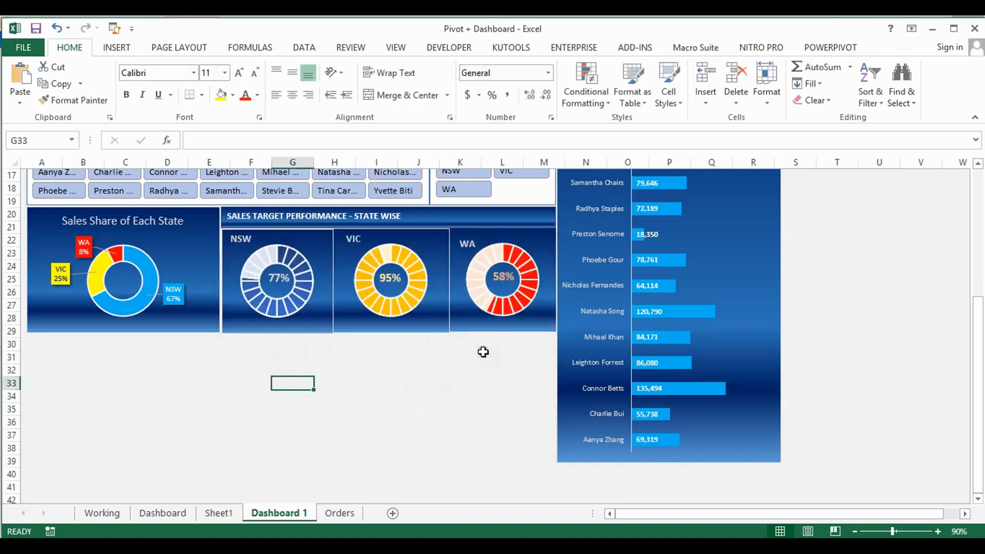
{"action": "left_click", "coordinate": [487, 316]}
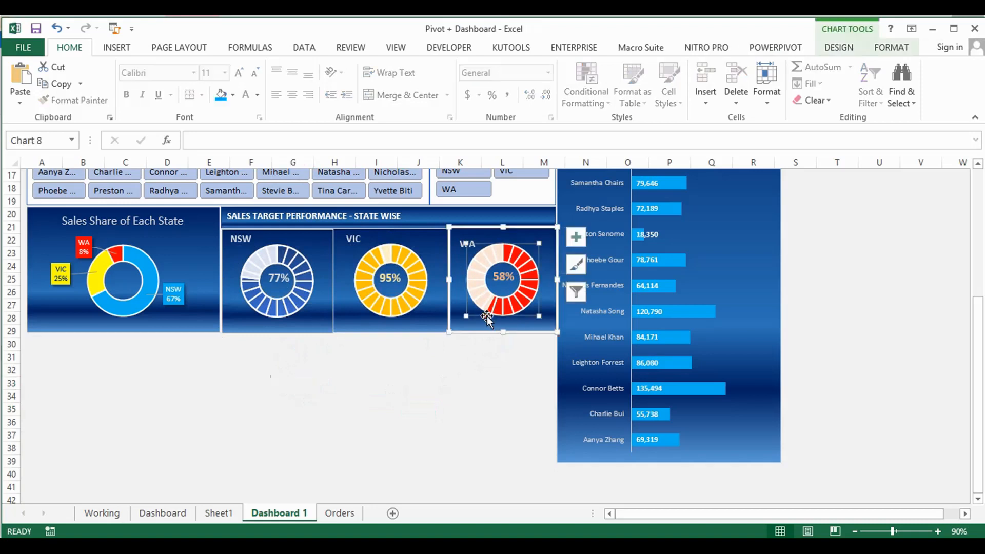
{"action": "left_click", "coordinate": [434, 318]}
{"action": "left_click", "coordinate": [310, 324], "text": "ctrl"}
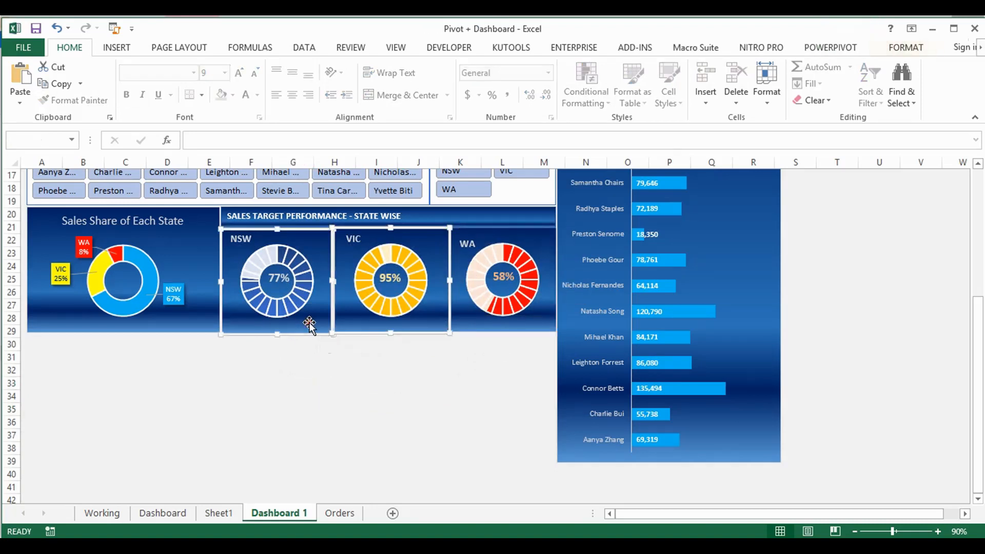
{"action": "left_click", "coordinate": [906, 47]}
{"action": "left_click", "coordinate": [435, 372]}
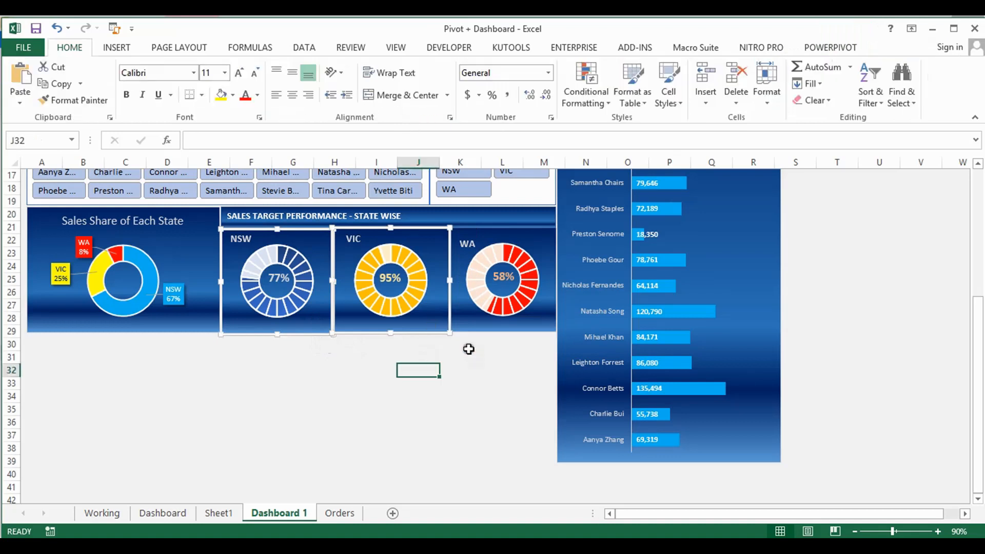
Remove the outline from the VIC doughnut chart and from the plot area of the NSW doughnut chart
{"action": "left_click", "coordinate": [442, 307]}
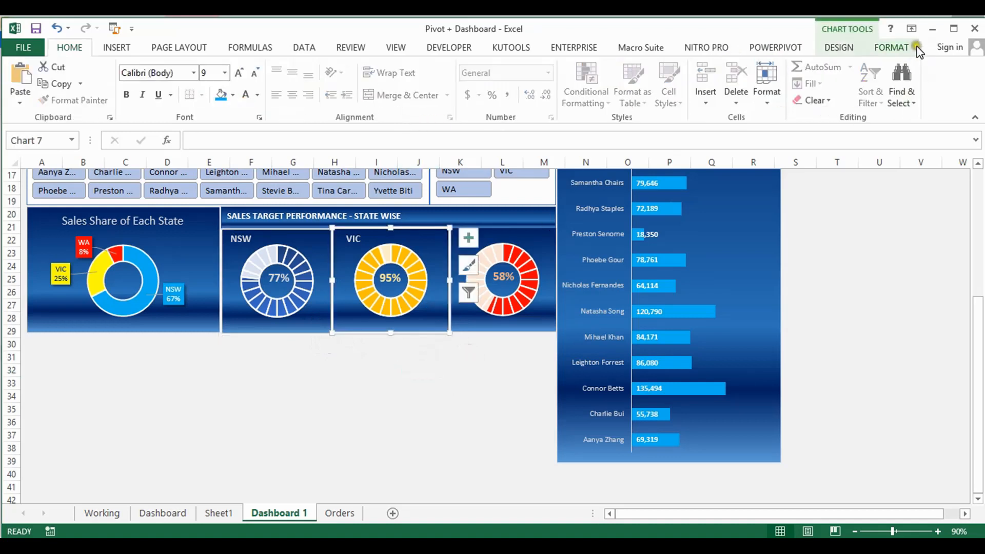
{"action": "left_click", "coordinate": [906, 47]}
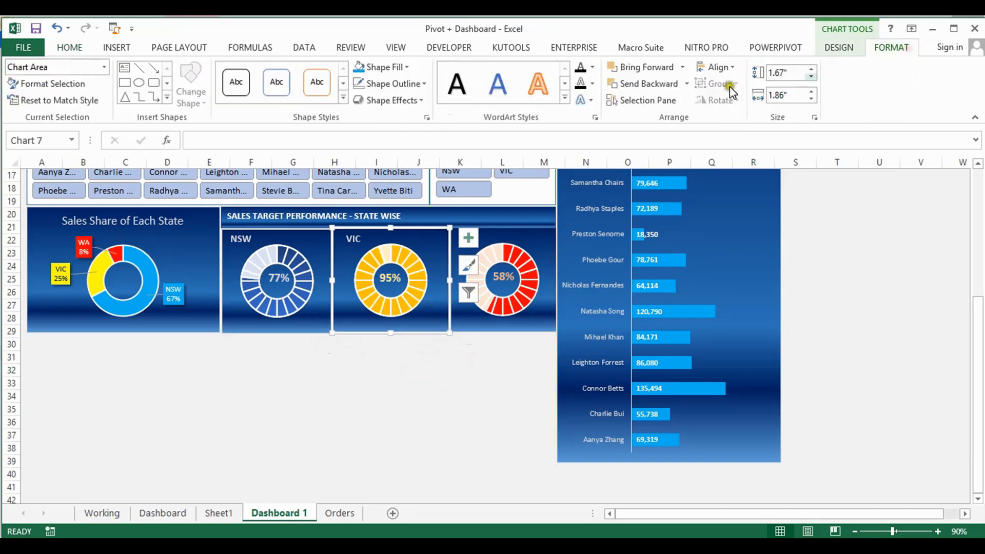
{"action": "left_click", "coordinate": [421, 84]}
{"action": "left_click", "coordinate": [393, 256]}
{"action": "left_click", "coordinate": [302, 248]}
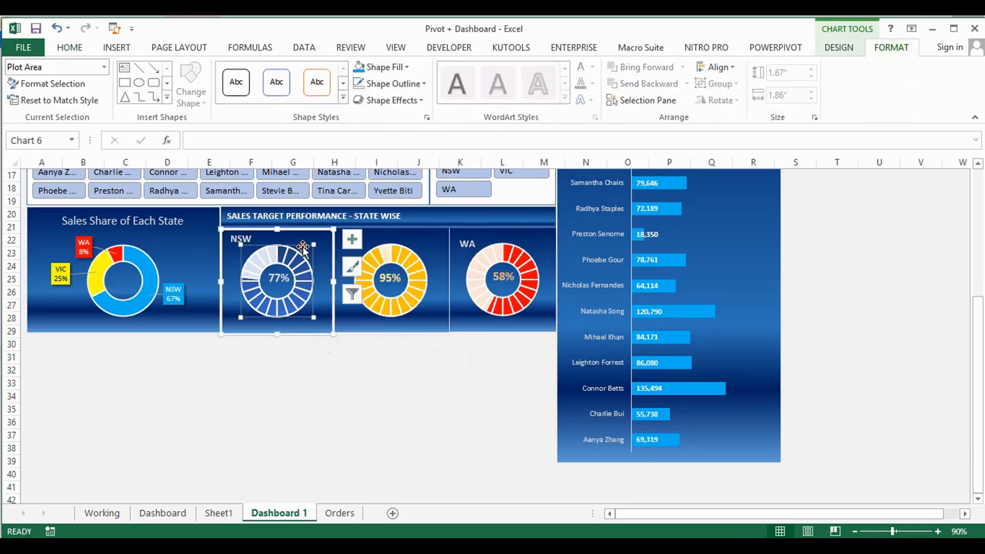
{"action": "left_click", "coordinate": [423, 84]}
{"action": "left_click", "coordinate": [389, 257]}
{"action": "left_click", "coordinate": [480, 317]}
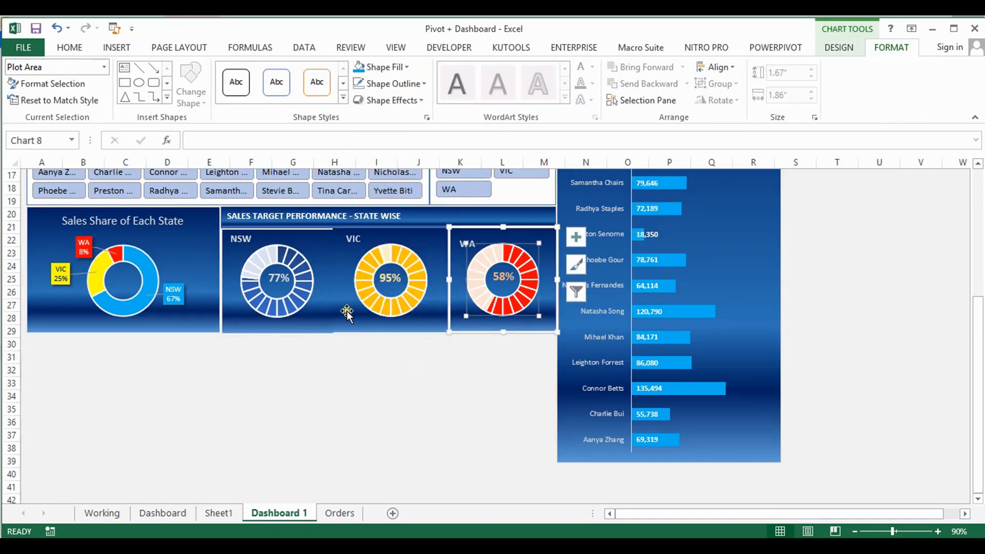
Stretch the NSW doughnut chart upward to 1.69" tall, closer to the SALES TARGET PERFORMANCE - STATE WISE banner
{"action": "left_click", "coordinate": [318, 260]}
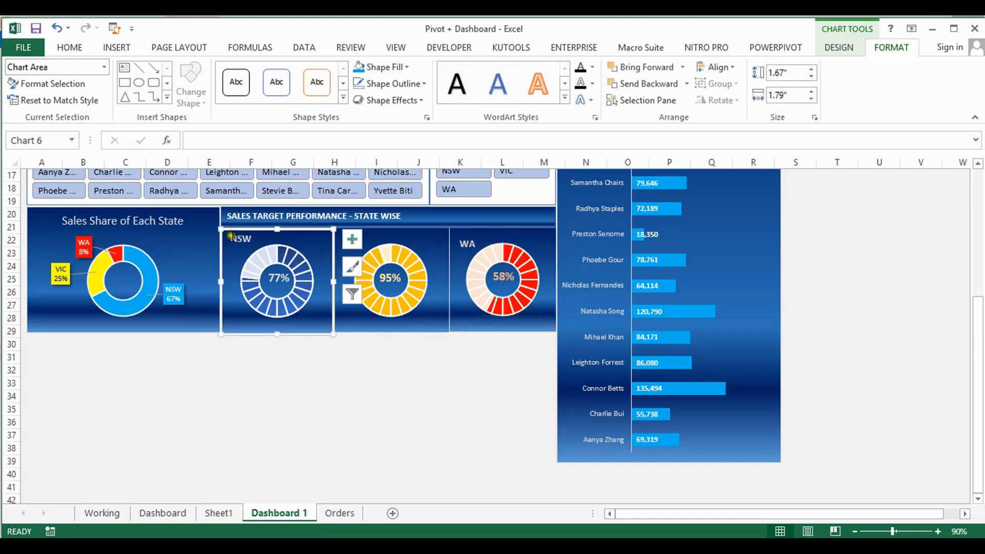
{"action": "left_click_drag", "start_coordinate": [221, 229], "coordinate": [222, 230]}
{"action": "left_click_drag", "start_coordinate": [221, 228], "coordinate": [221, 224]}
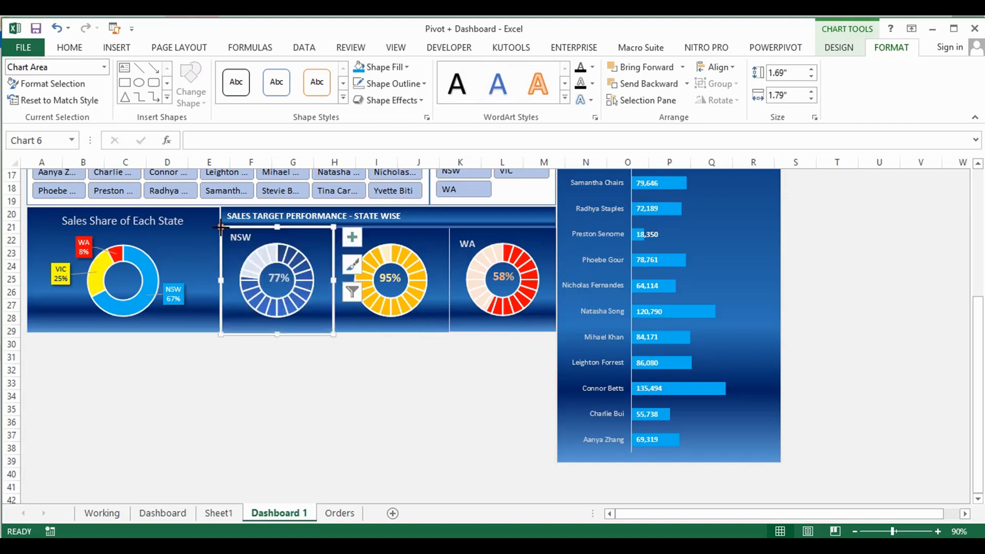
{"action": "left_click", "coordinate": [352, 366]}
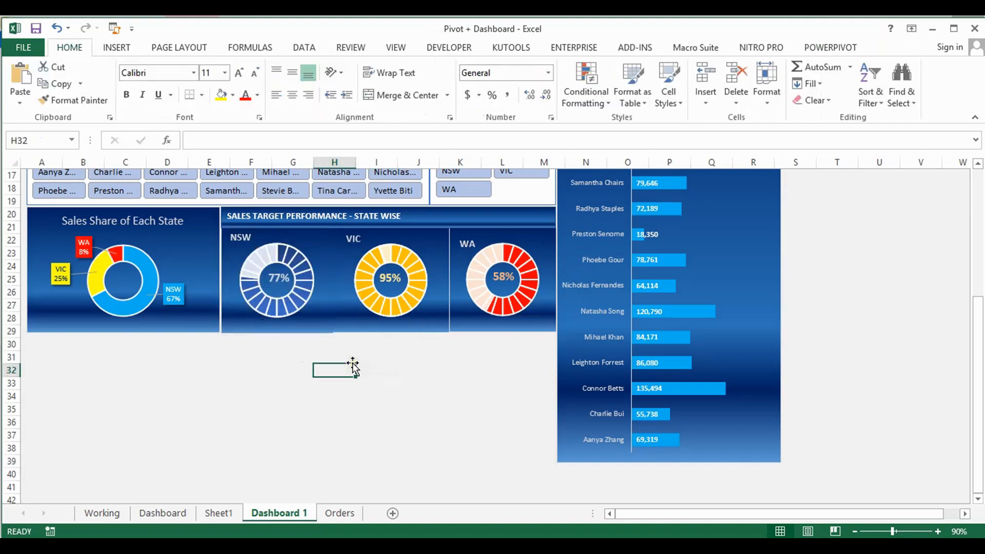
{"action": "left_click", "coordinate": [348, 310]}
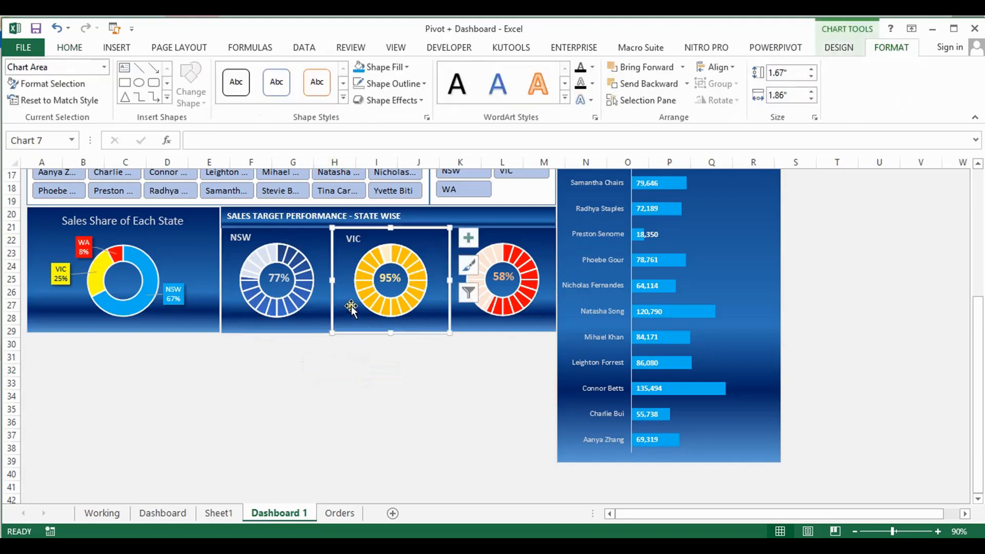
Narrow the VIC doughnut chart slightly from its left edge so it sits flush beside the NSW chart
{"action": "left_click_drag", "start_coordinate": [332, 280], "coordinate": [332, 280]}
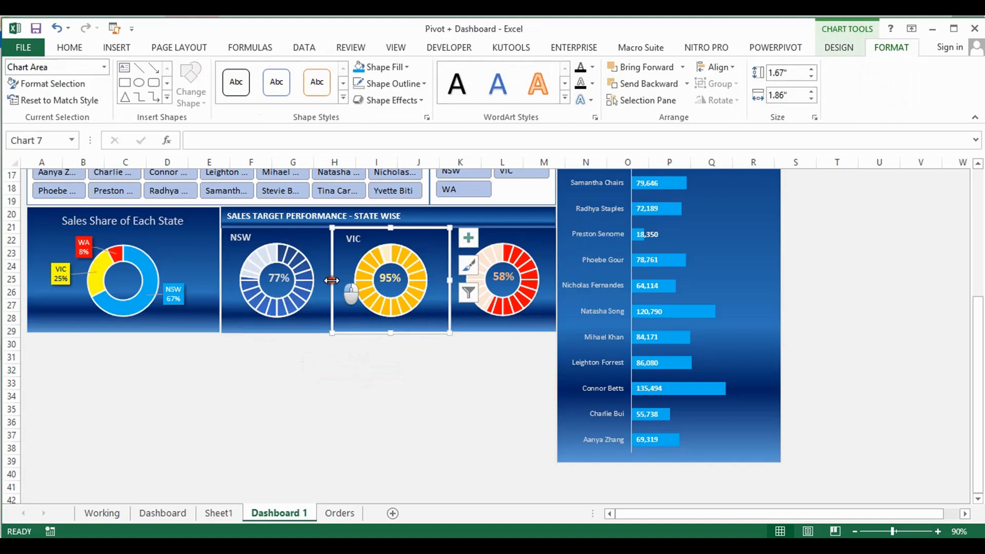
{"action": "left_click_drag", "start_coordinate": [332, 280], "coordinate": [333, 280]}
{"action": "left_click", "coordinate": [363, 350]}
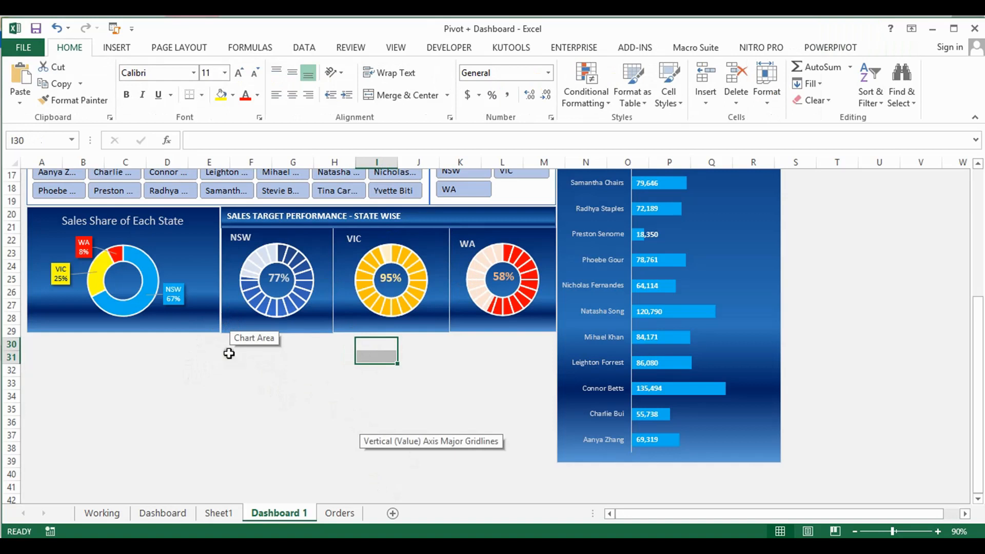
Compare the layout with the Dashboard sheet, and widen the Sales Share of Each State chart slightly toward the NSW chart on Dashboard 1
{"action": "left_click", "coordinate": [162, 513]}
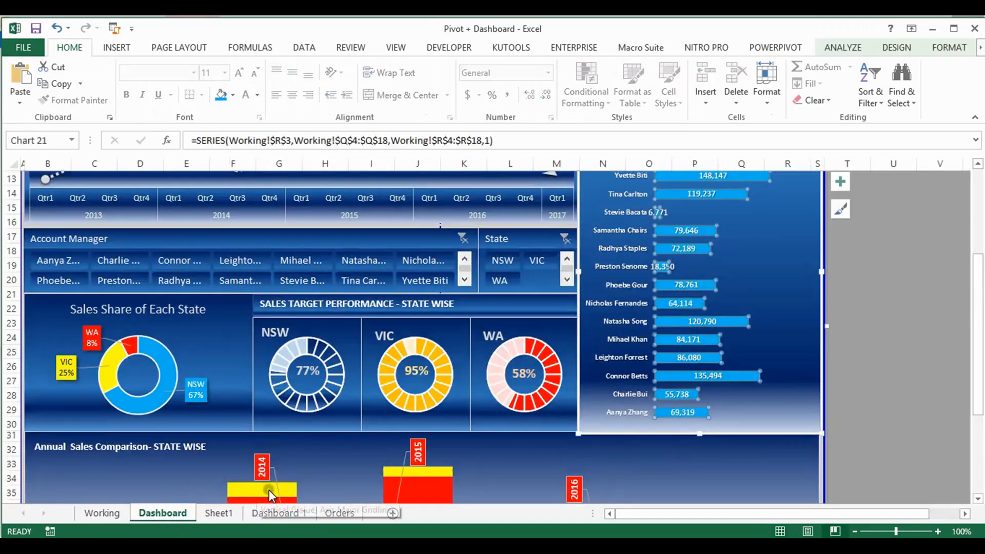
{"action": "left_click", "coordinate": [276, 514]}
{"action": "left_click", "coordinate": [205, 251]}
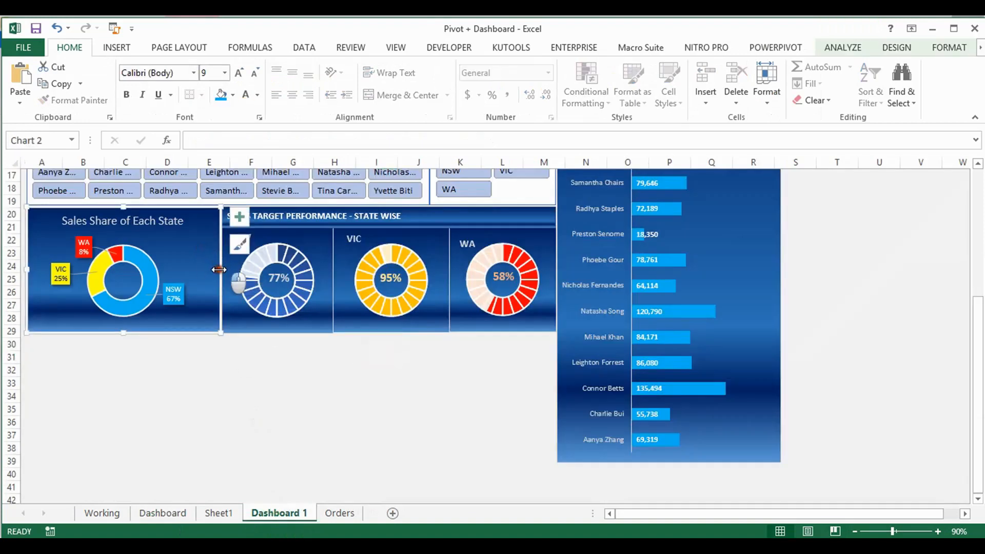
{"action": "left_click_drag", "start_coordinate": [219, 268], "coordinate": [222, 270]}
{"action": "left_click", "coordinate": [260, 352]}
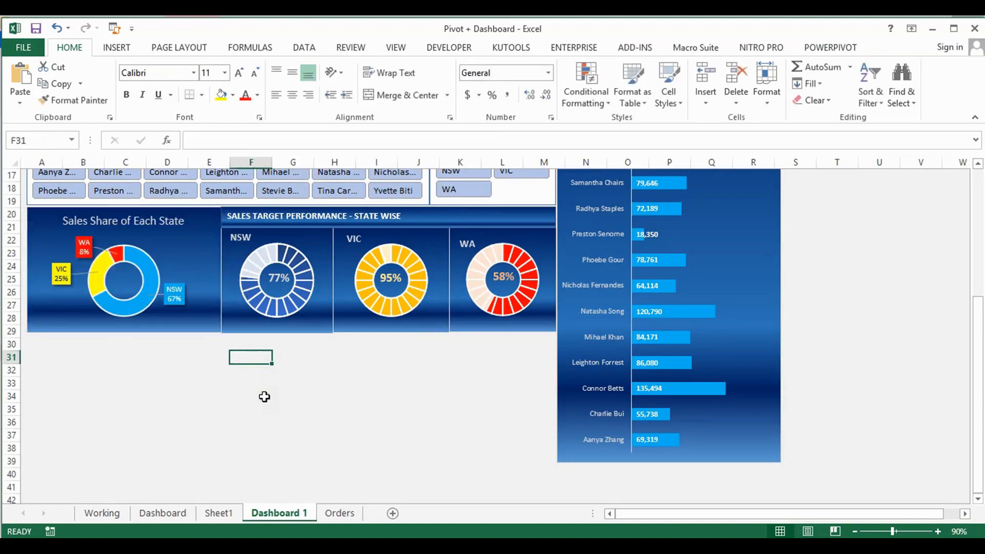
Nudge the Sales Share of Each State chart slightly to the right and stretch its bottom edge level with the NSW doughnut chart
{"action": "left_click", "coordinate": [212, 274]}
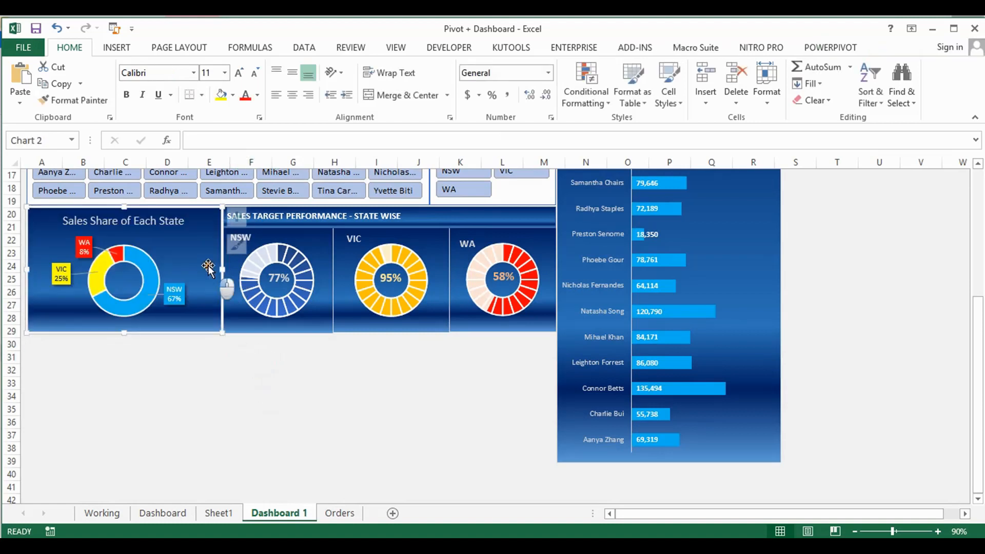
{"action": "left_click_drag", "start_coordinate": [209, 265], "coordinate": [210, 266]}
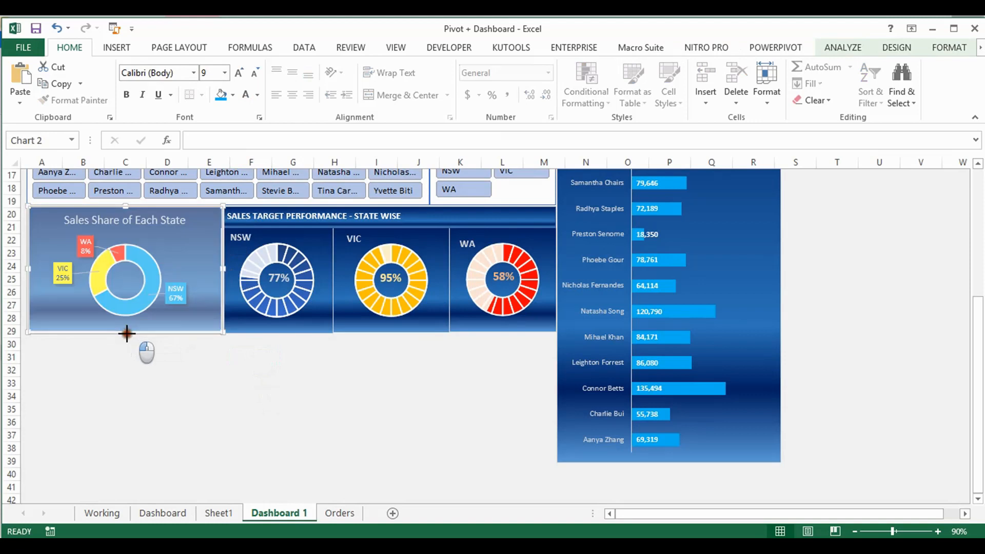
{"action": "left_click", "coordinate": [336, 372]}
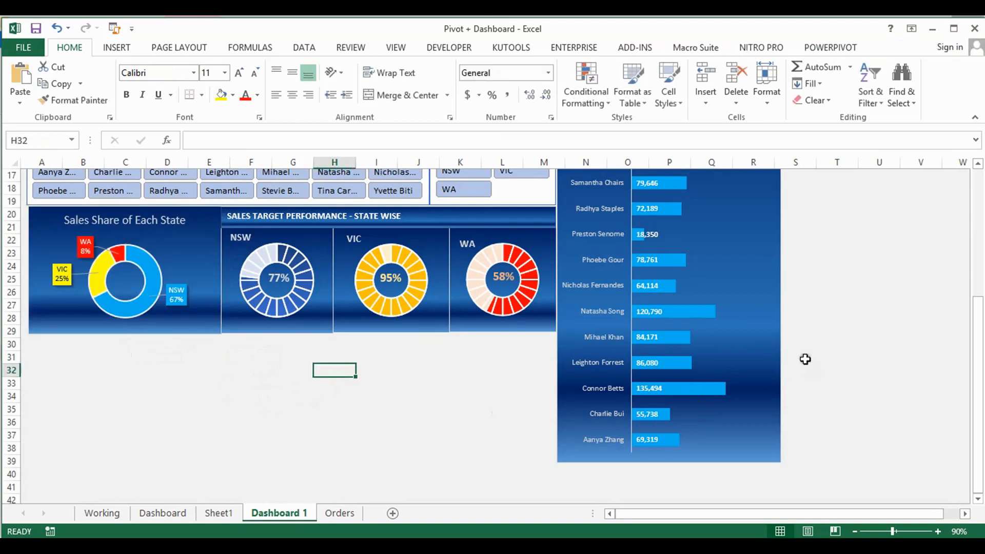
Open the custom dark blue Slicer Style 3 for modification from the Account Manager slicer
{"action": "scroll", "coordinate": [904, 289], "scroll_direction": "up", "scroll_amount": 2}
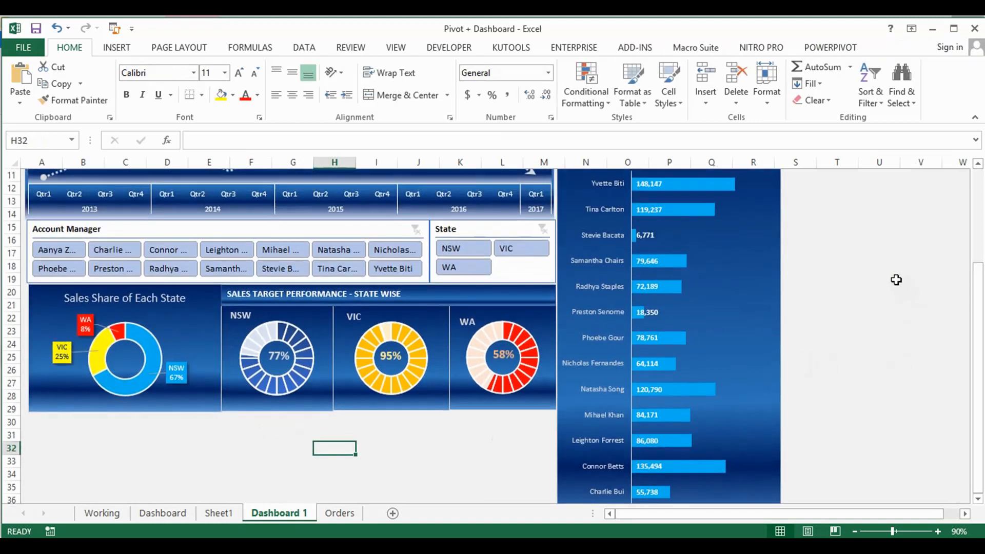
{"action": "left_click", "coordinate": [386, 229]}
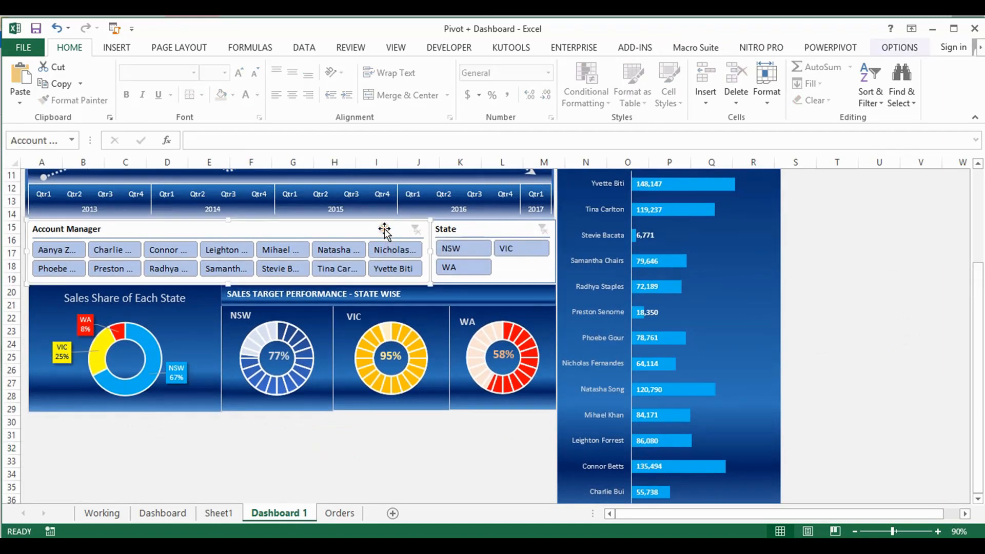
{"action": "left_click", "coordinate": [887, 48]}
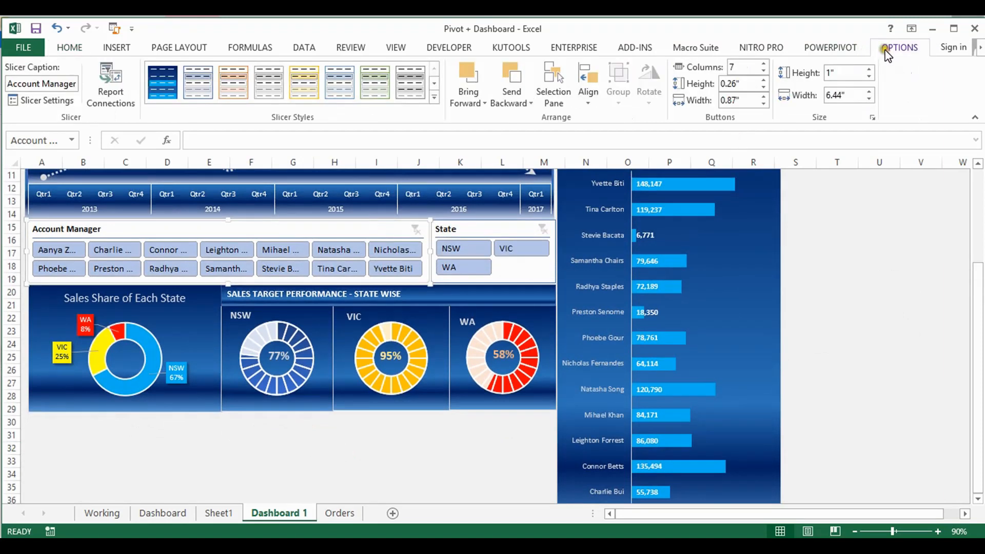
{"action": "right_click", "coordinate": [168, 86]}
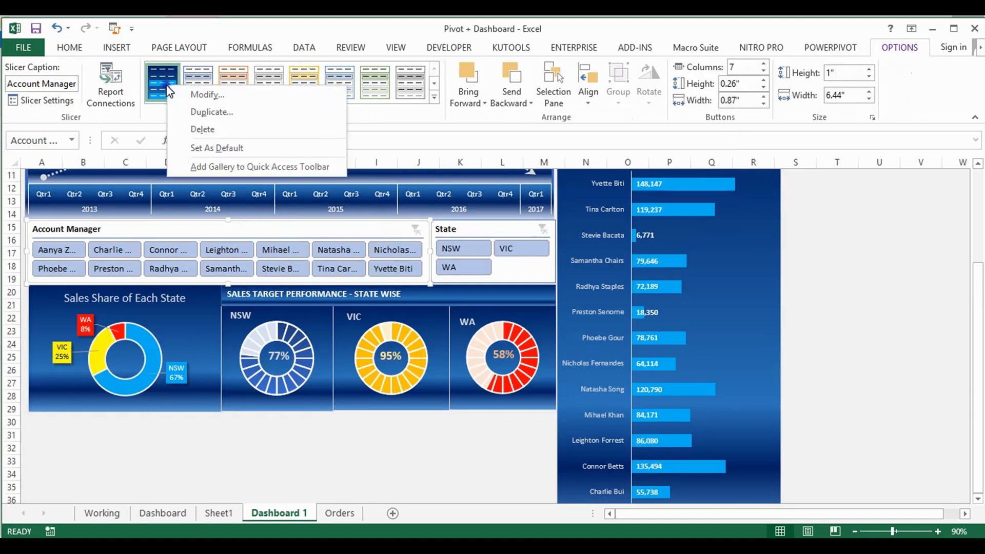
{"action": "left_click", "coordinate": [231, 95]}
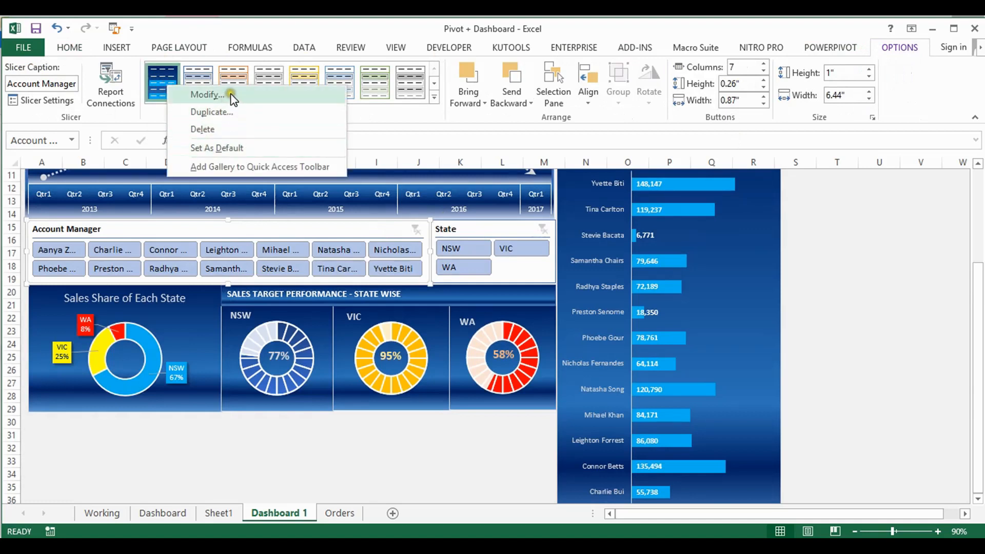
{"action": "left_click", "coordinate": [242, 99]}
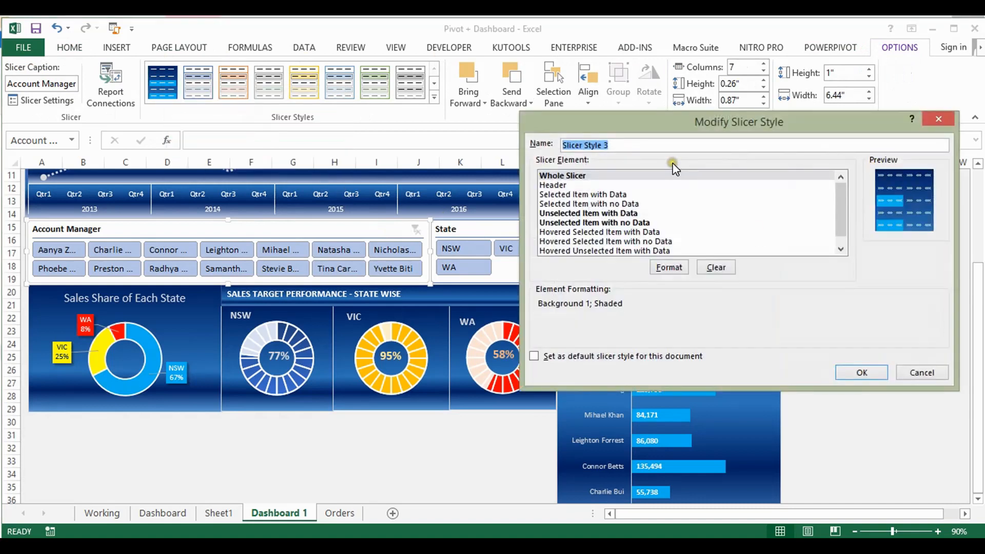
Give the Whole Slicer element a two-color gradient fill with horizontal shading from dark blue to medium blue
{"action": "left_click", "coordinate": [575, 177]}
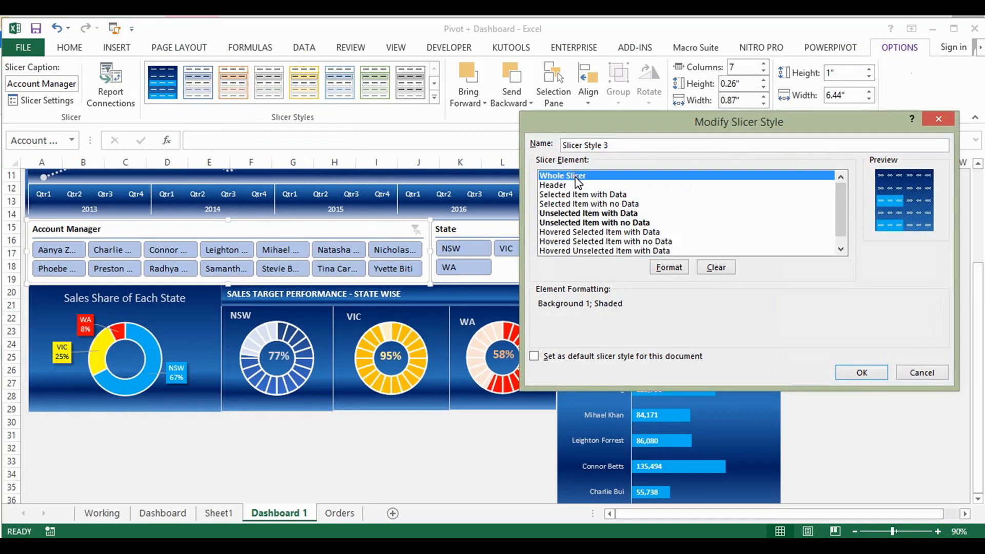
{"action": "left_click", "coordinate": [669, 268]}
{"action": "left_click", "coordinate": [669, 267]}
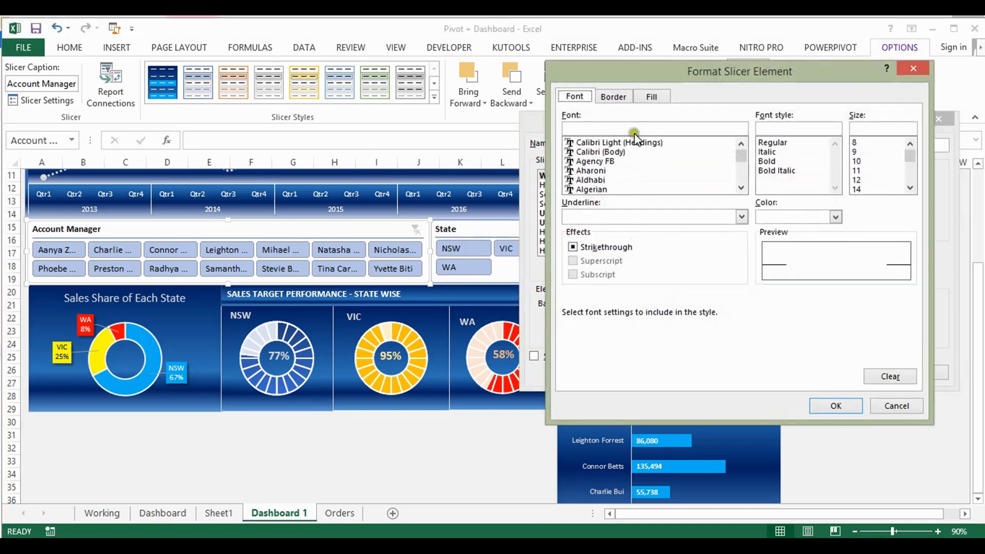
{"action": "left_click", "coordinate": [649, 97]}
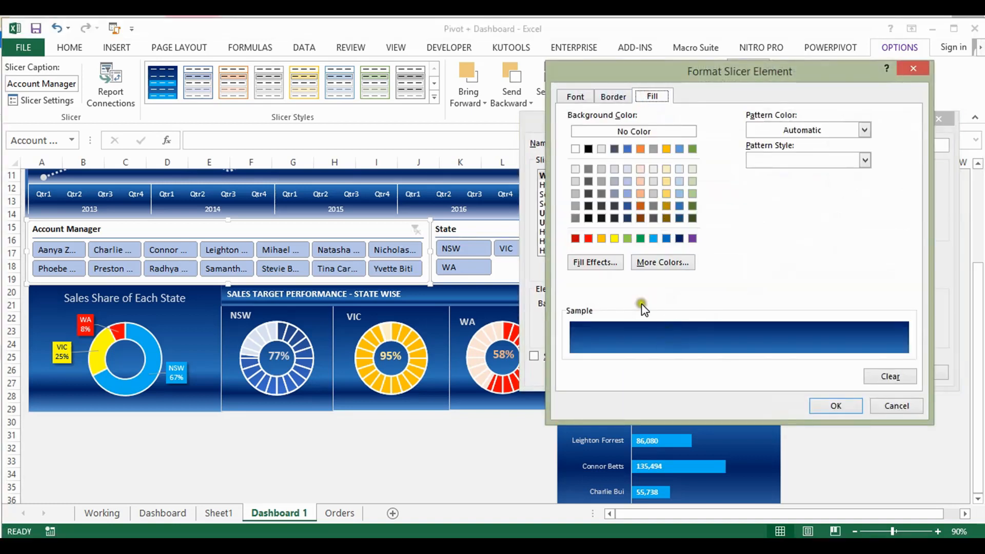
{"action": "left_click", "coordinate": [594, 262]}
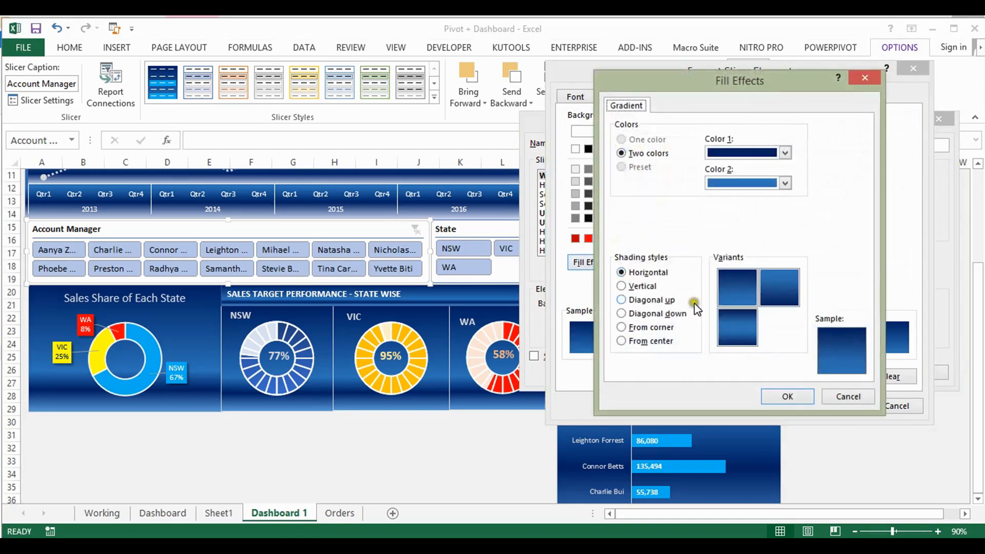
{"action": "left_click", "coordinate": [785, 153]}
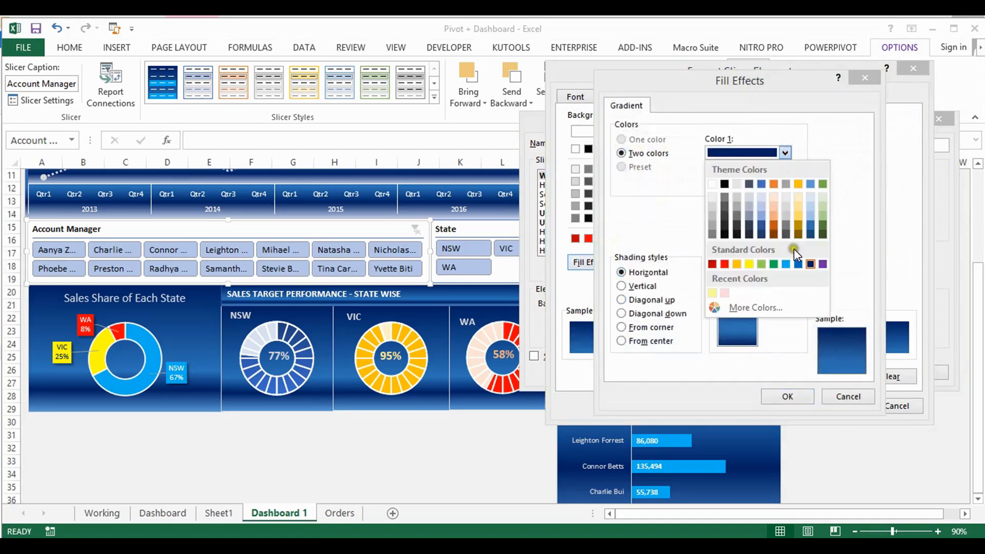
{"action": "left_click", "coordinate": [811, 263]}
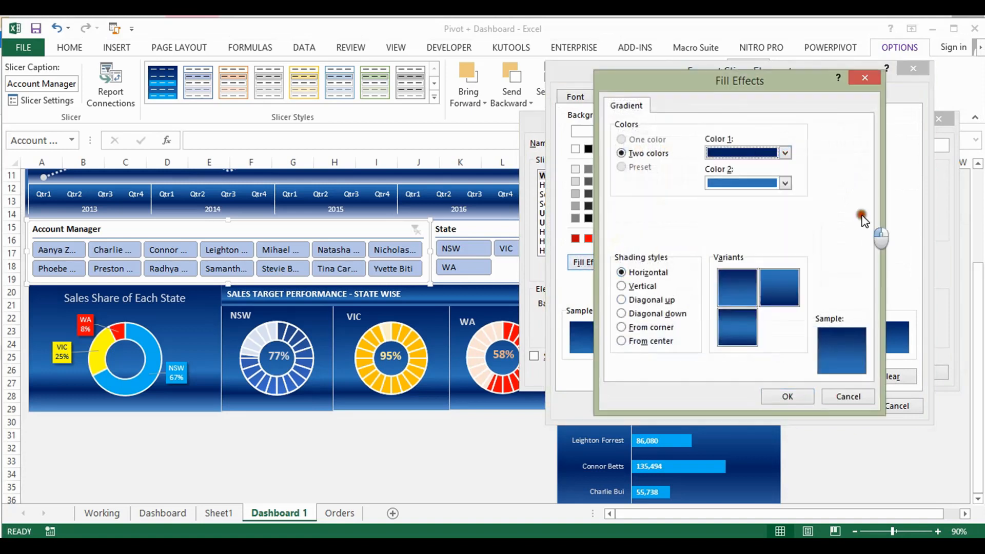
{"action": "left_click", "coordinate": [785, 183]}
{"action": "left_click", "coordinate": [810, 251]}
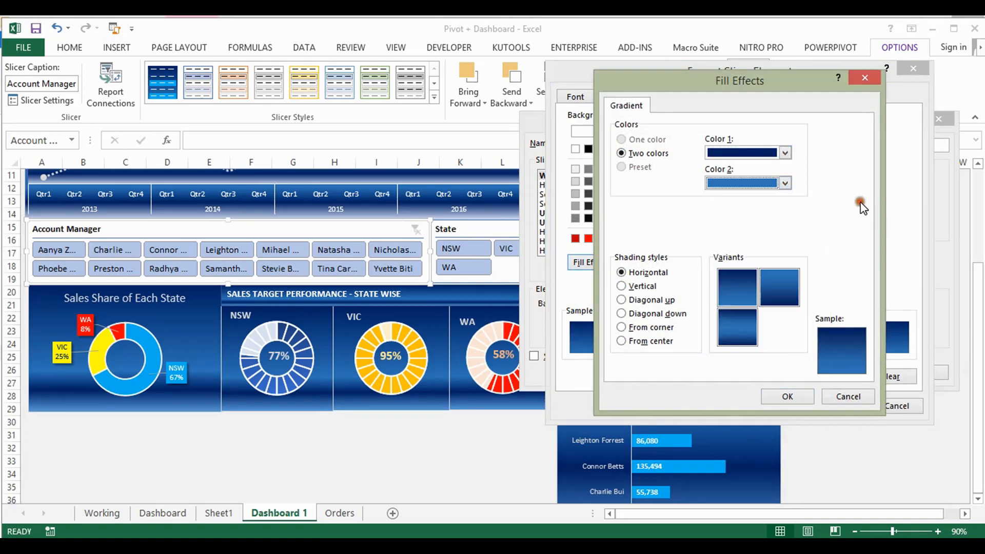
{"action": "left_click", "coordinate": [802, 399]}
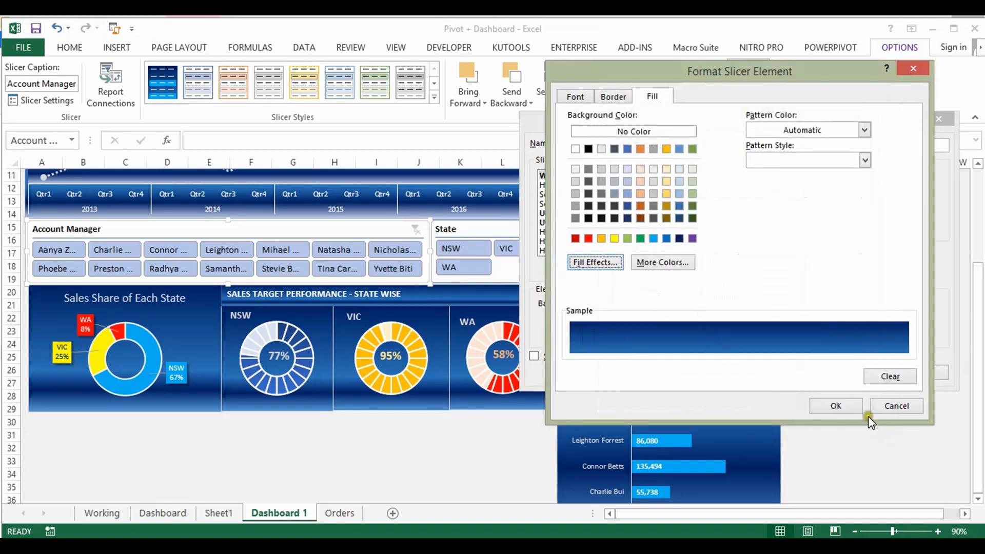
{"action": "left_click", "coordinate": [847, 408]}
Confirm the light blue fill for the Unselected Item with Data and Unselected Item with no Data elements, and save the slicer style
{"action": "left_click", "coordinate": [611, 213]}
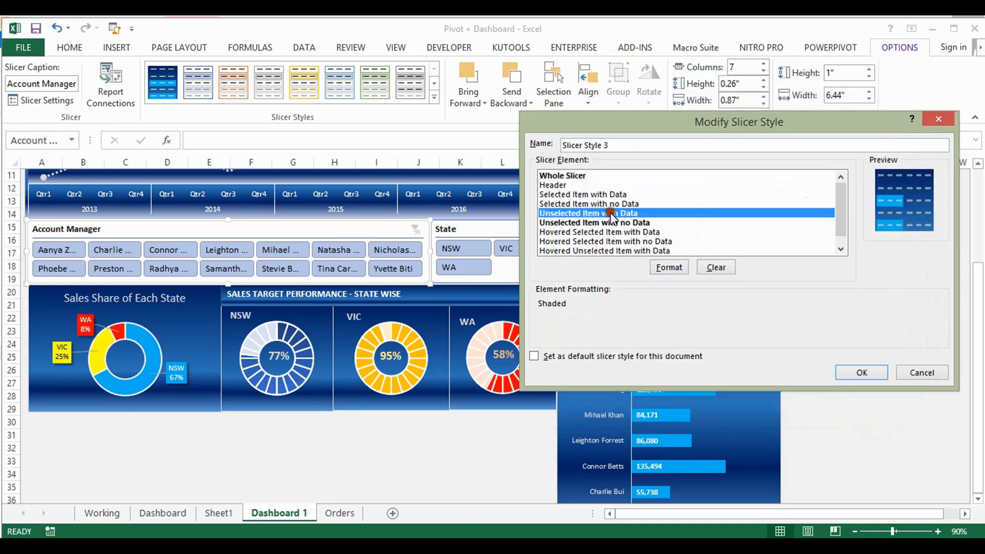
{"action": "left_click", "coordinate": [610, 222]}
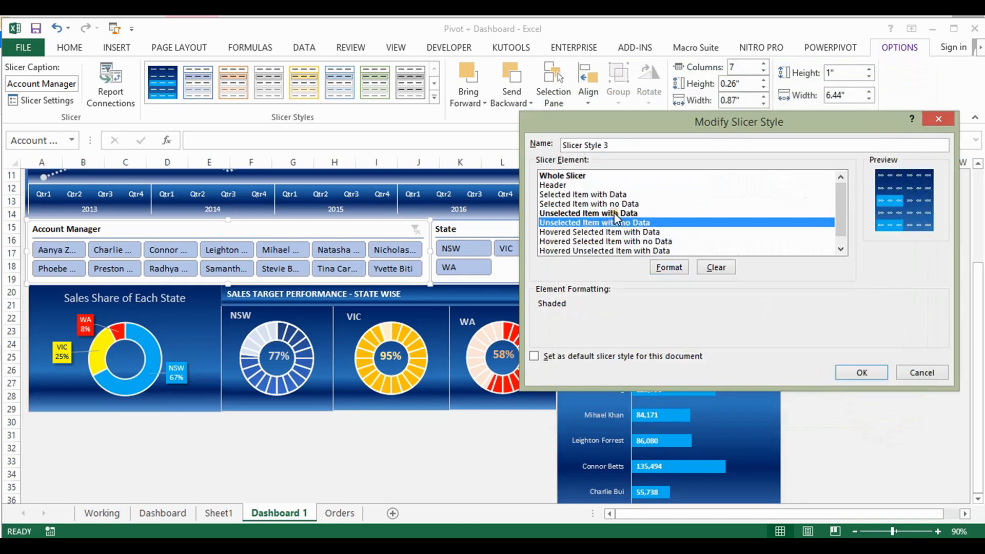
{"action": "left_click", "coordinate": [614, 213]}
{"action": "left_click", "coordinate": [670, 268]}
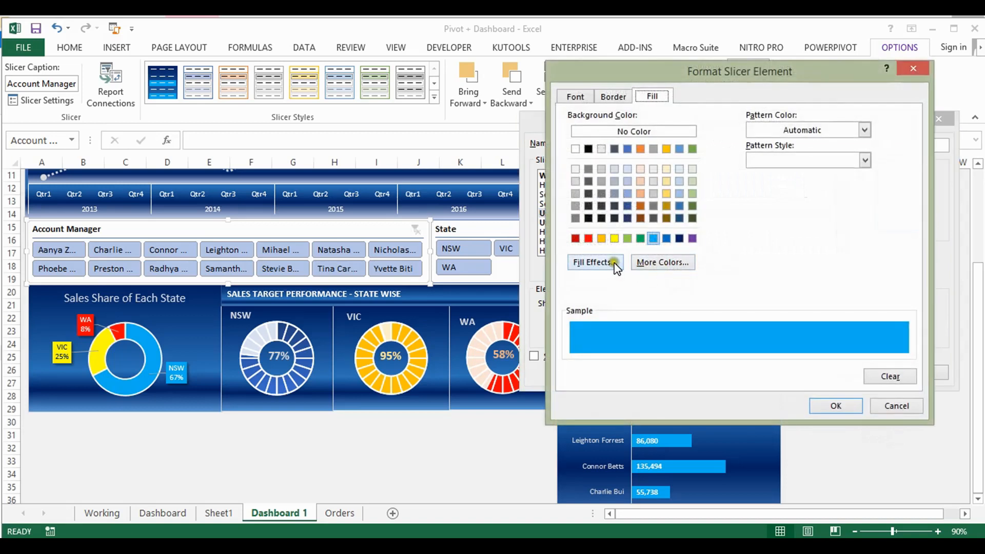
{"action": "left_click", "coordinate": [848, 406]}
{"action": "left_click", "coordinate": [658, 223]}
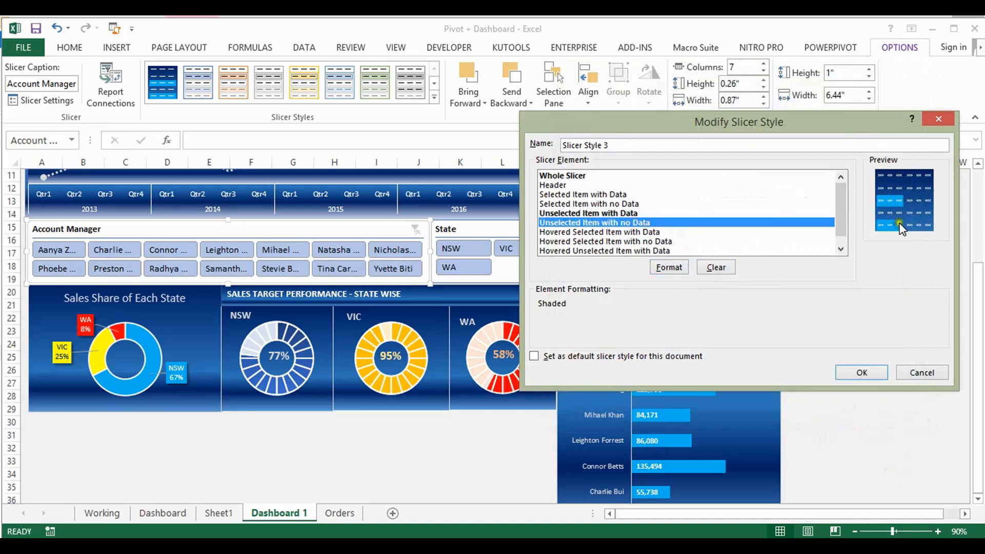
{"action": "left_click", "coordinate": [669, 267]}
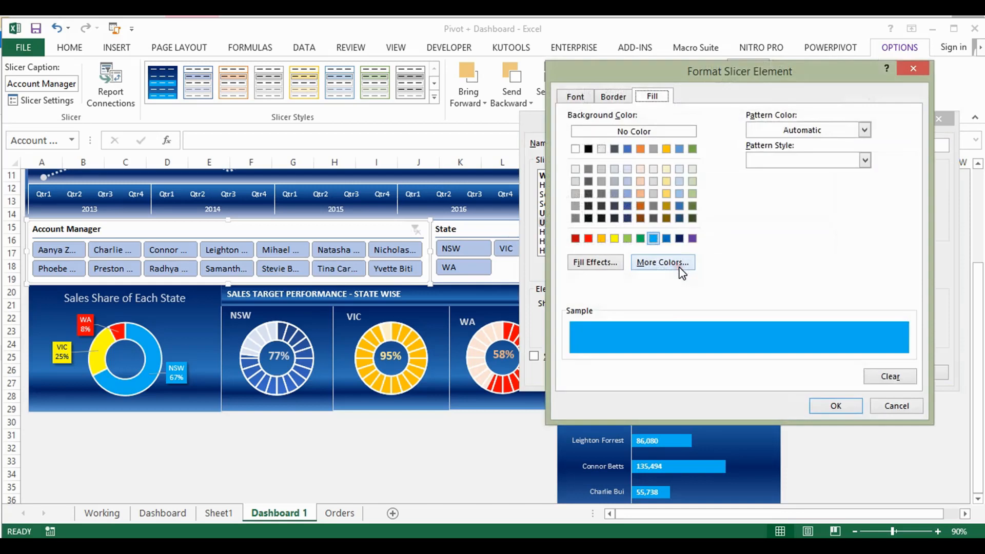
{"action": "left_click", "coordinate": [825, 408]}
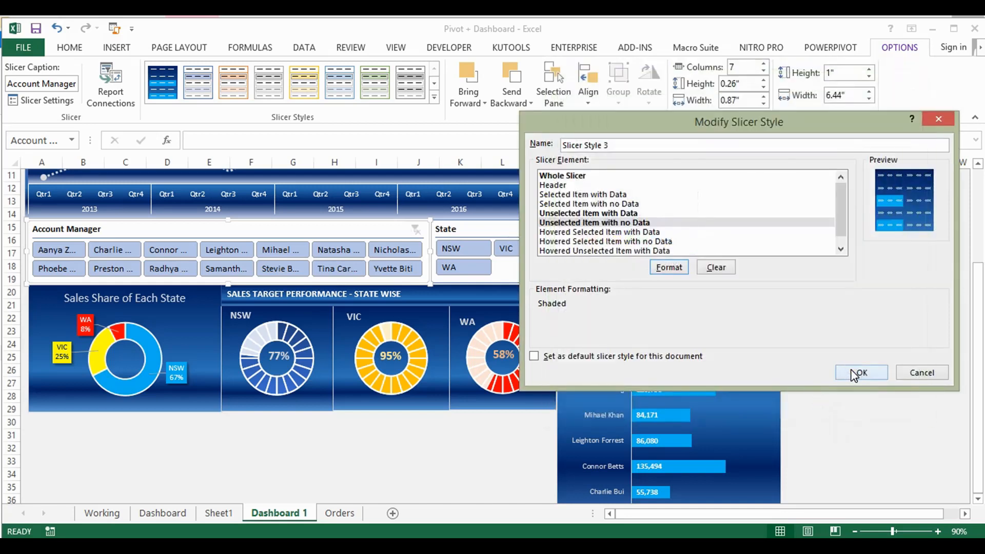
{"action": "left_click", "coordinate": [853, 374]}
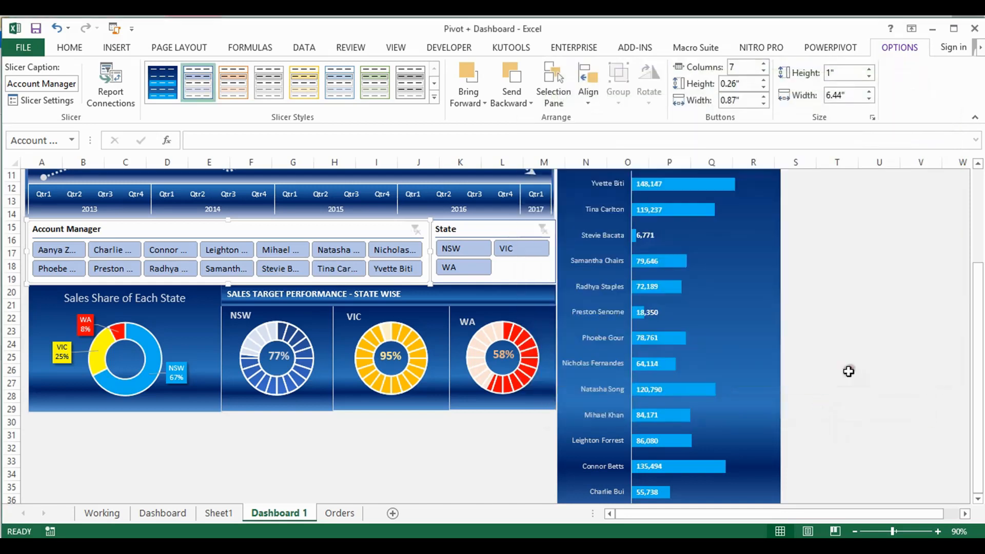
Apply the dark blue Slicer Style 3 to the Account Manager and State slicers
{"action": "left_click", "coordinate": [164, 81]}
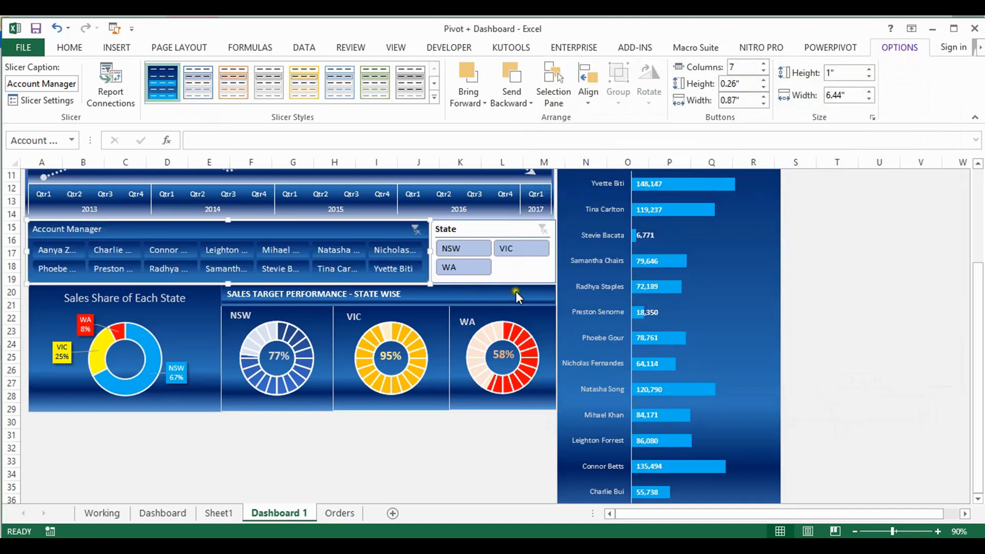
{"action": "left_click", "coordinate": [512, 226]}
{"action": "left_click", "coordinate": [156, 77]}
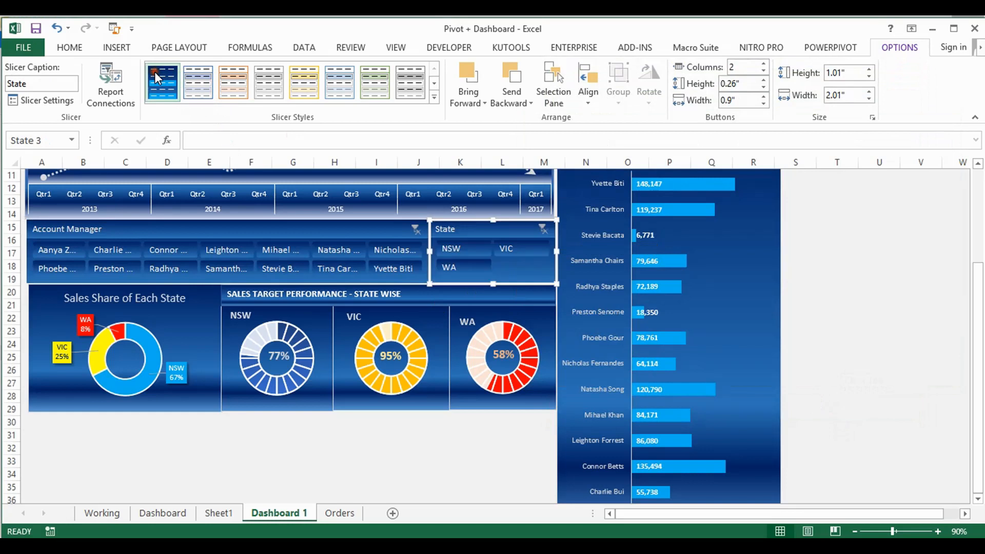
Test the slicers by filtering on several account managers and on the NSW and VIC states, and clear both filters
{"action": "left_click", "coordinate": [272, 250]}
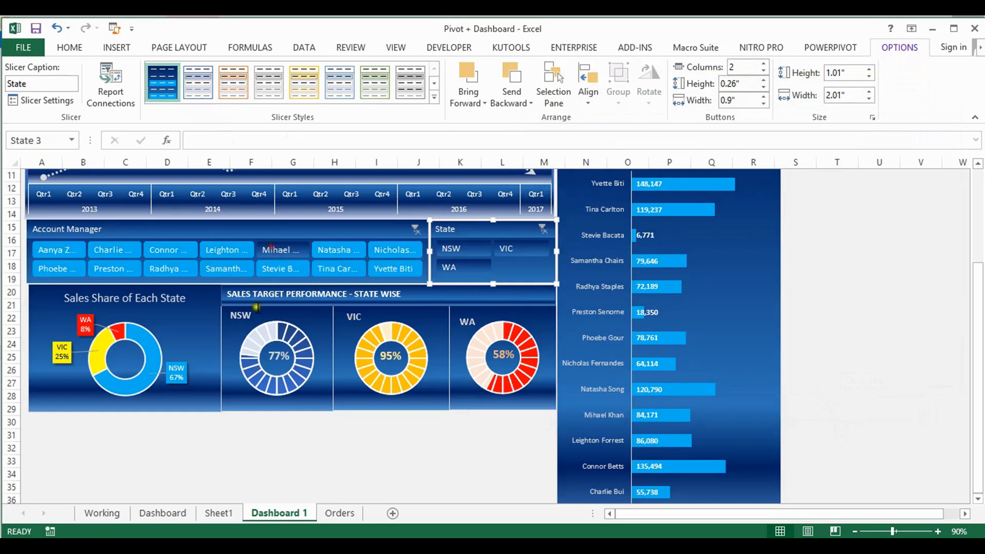
{"action": "left_click", "coordinate": [472, 248]}
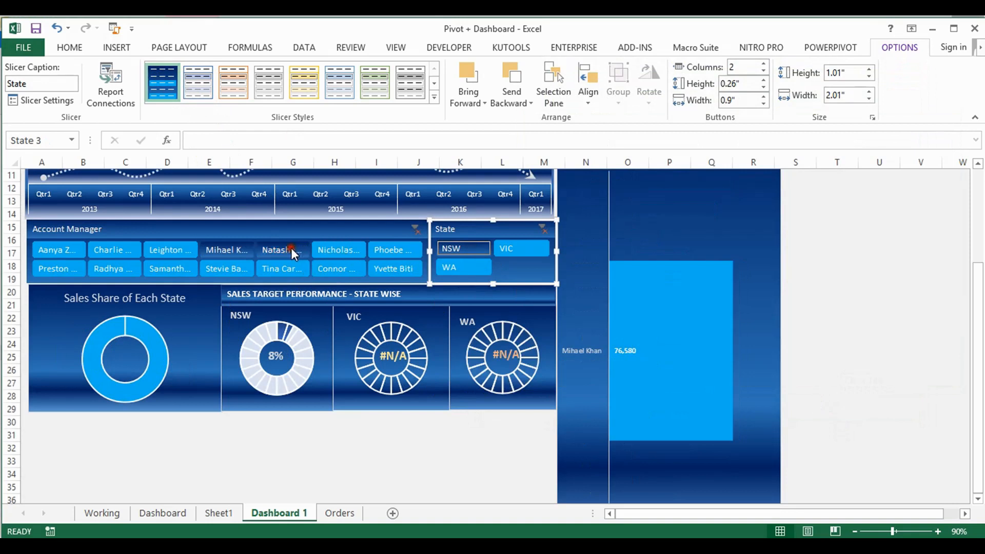
{"action": "left_click", "coordinate": [336, 249], "text": "ctrl"}
{"action": "left_click", "coordinate": [385, 249], "text": "ctrl"}
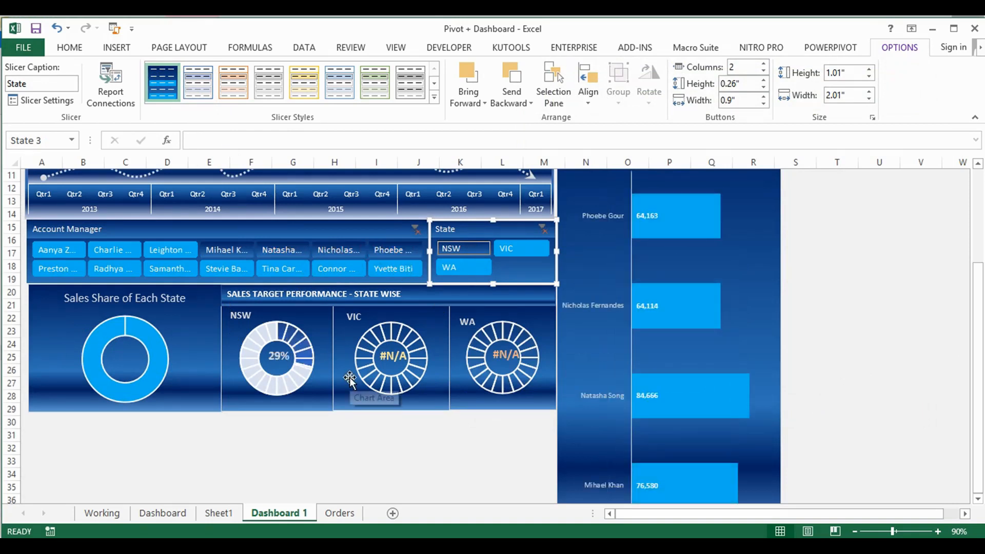
{"action": "left_click", "coordinate": [517, 249], "text": "ctrl"}
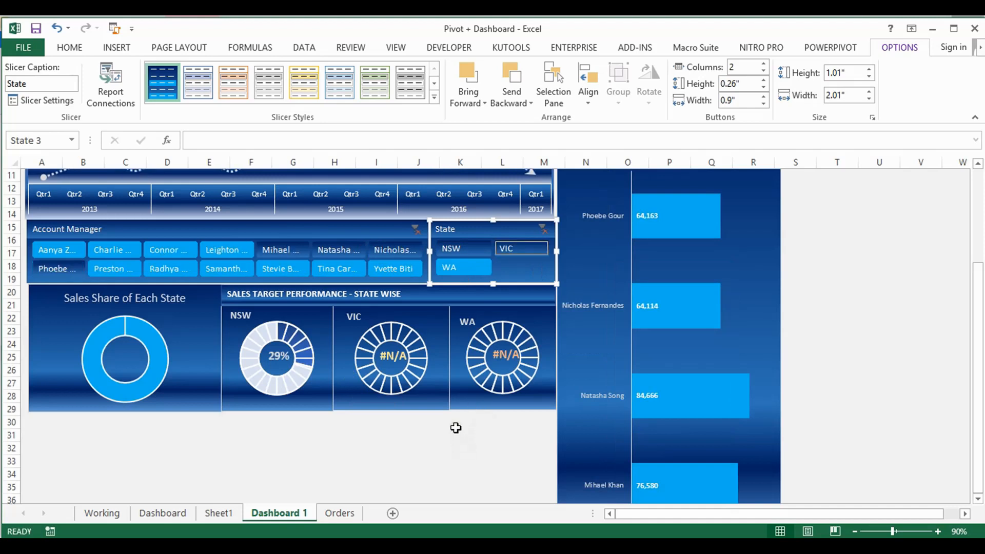
{"action": "left_click", "coordinate": [418, 229]}
{"action": "left_click", "coordinate": [542, 226]}
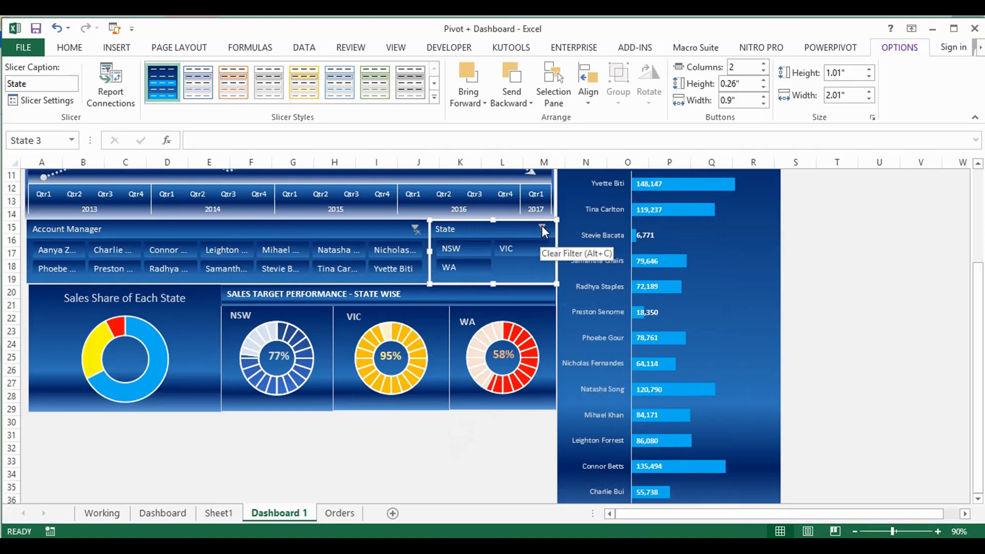
Copy the Dashboard sheet's labelled Sales Share of Each State doughnut chart onto its Dashboard 1 counterpart to transfer the data labels, and save the workbook
{"action": "left_click", "coordinate": [189, 349]}
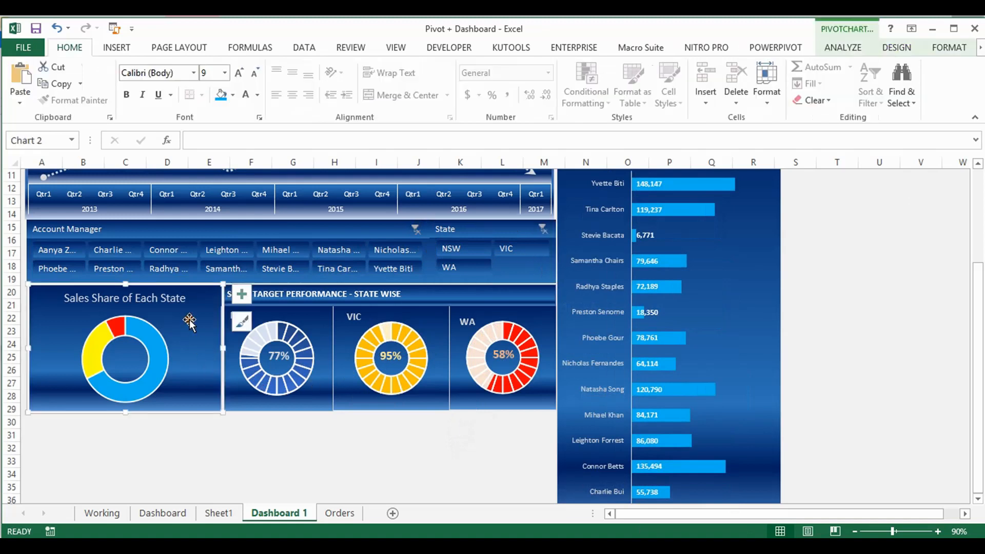
{"action": "left_click", "coordinate": [113, 328]}
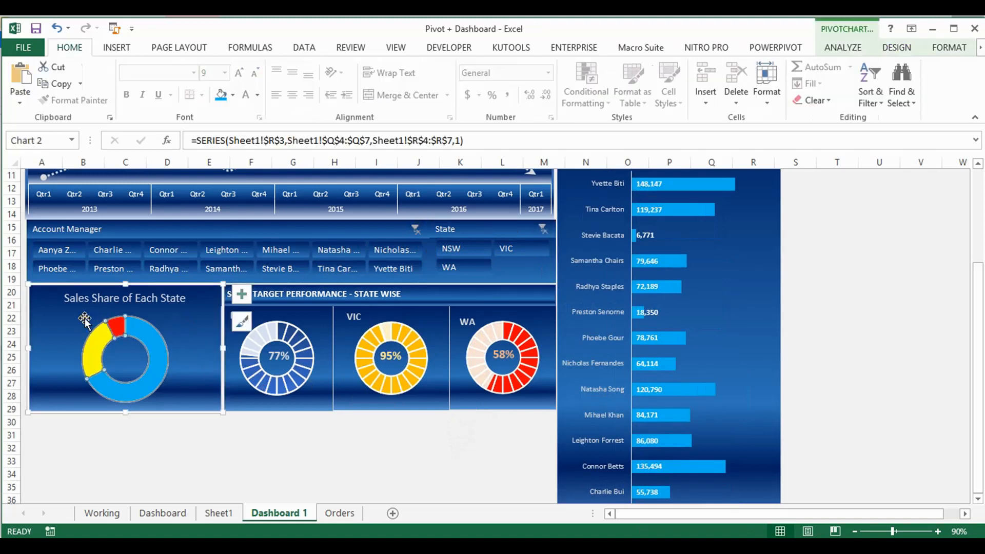
{"action": "left_click", "coordinate": [201, 332]}
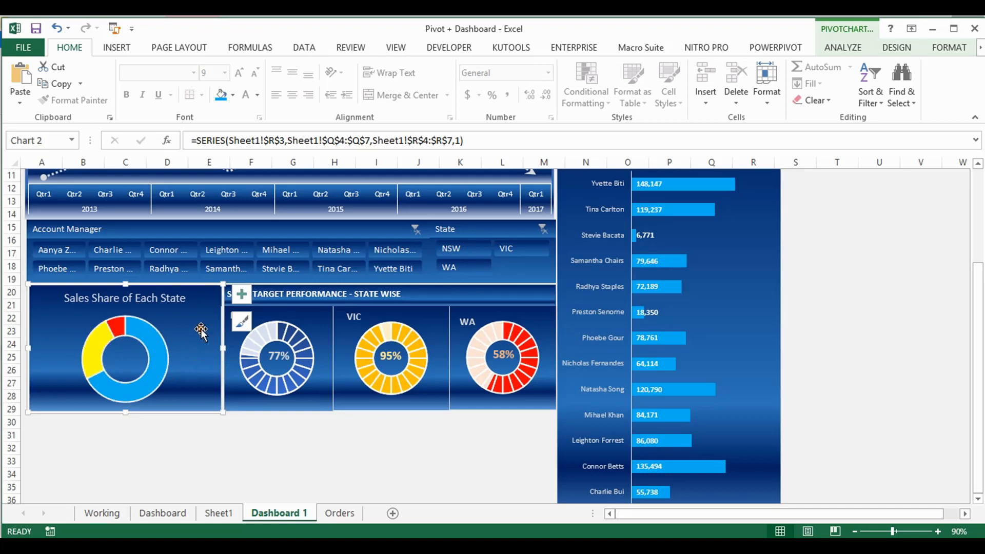
{"action": "left_click", "coordinate": [164, 513]}
{"action": "left_click", "coordinate": [92, 332]}
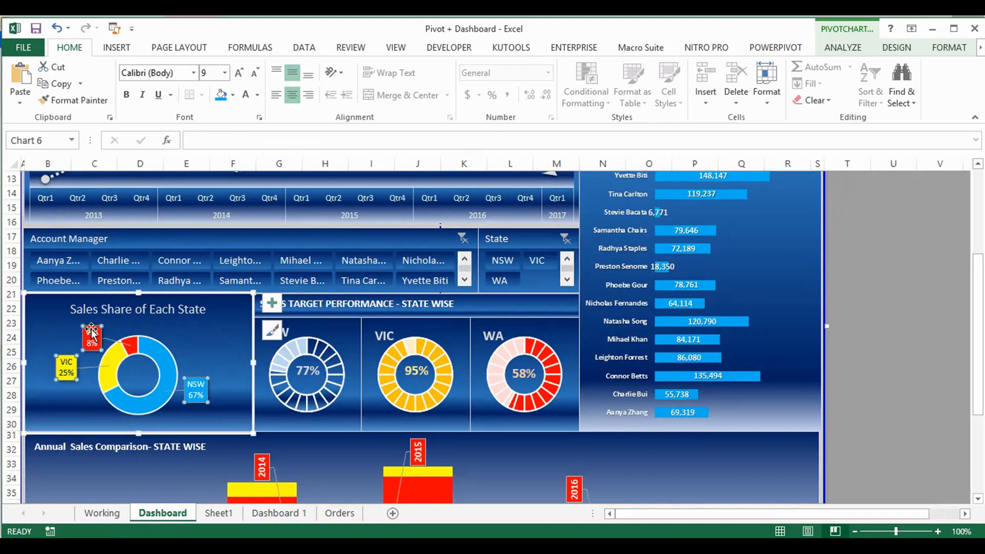
{"action": "left_click", "coordinate": [263, 513]}
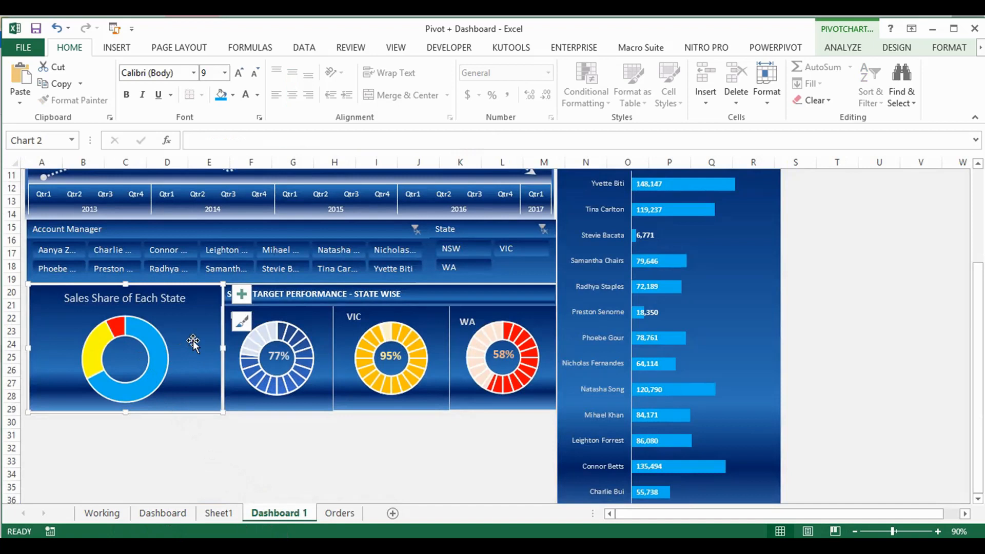
{"action": "key", "text": "ctrl+v"}
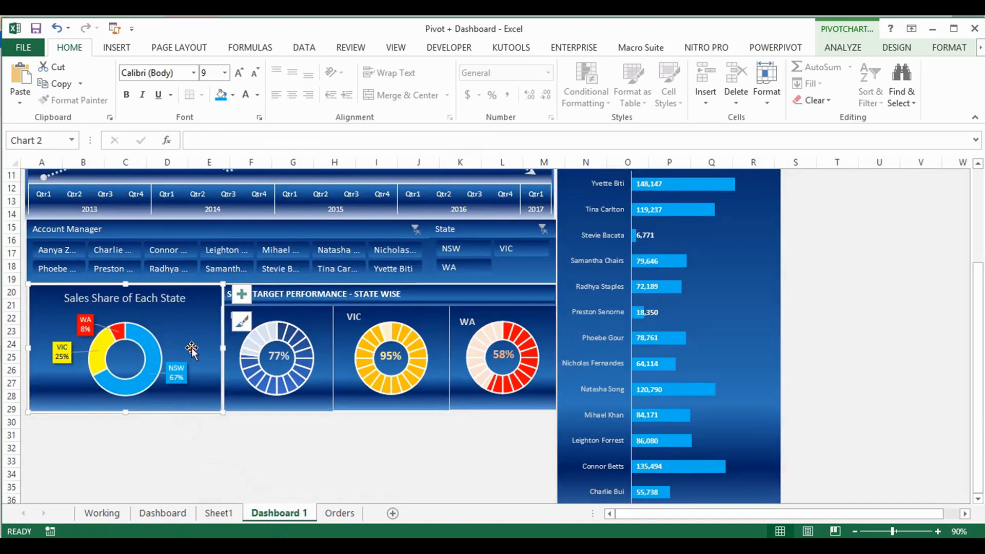
{"action": "left_click", "coordinate": [36, 28]}
Select the Annual Sales Comparison - STATE WISE chart on the Dashboard sheet
{"action": "left_click", "coordinate": [162, 513]}
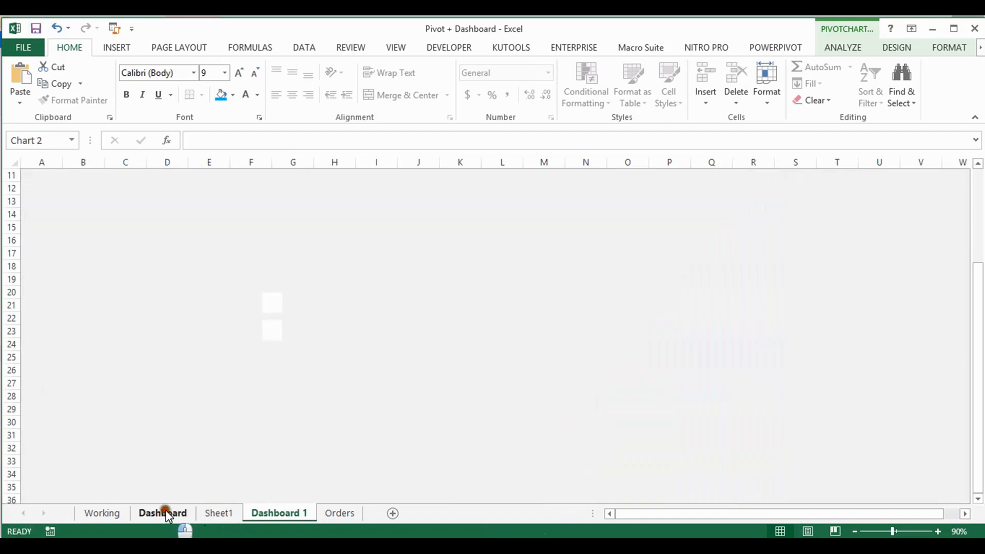
{"action": "scroll", "coordinate": [401, 405], "scroll_direction": "down", "scroll_amount": 7}
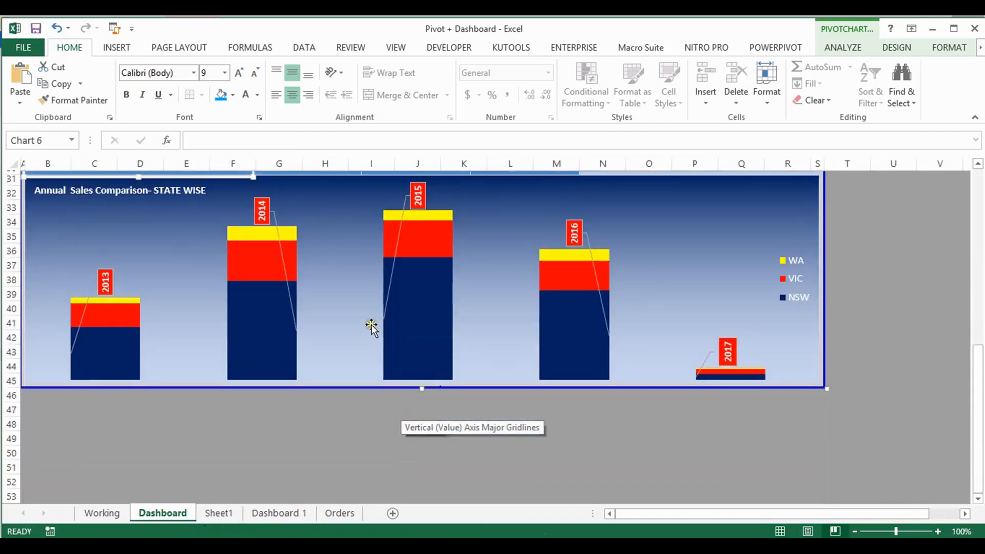
{"action": "scroll", "coordinate": [369, 325], "scroll_direction": "up", "scroll_amount": 2}
{"action": "left_click", "coordinate": [350, 292]}
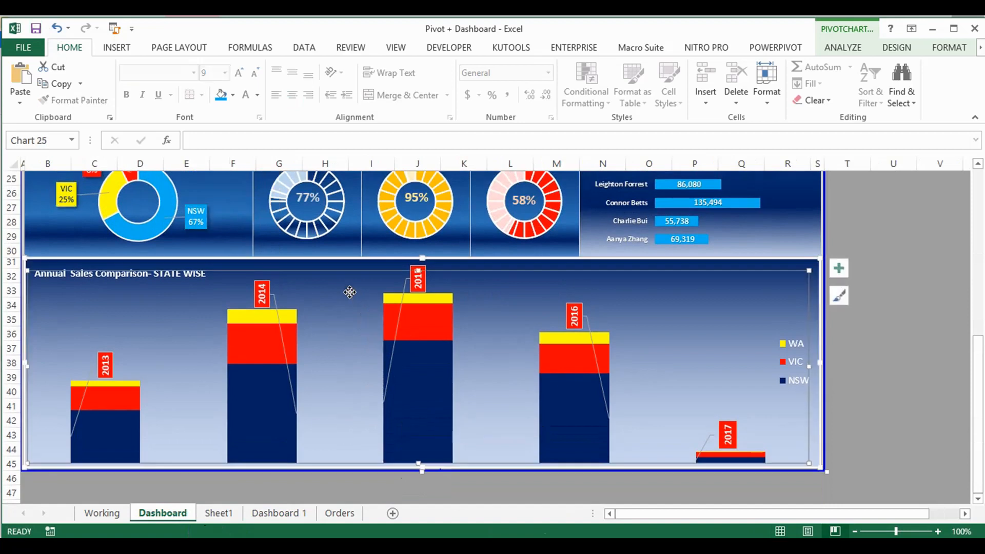
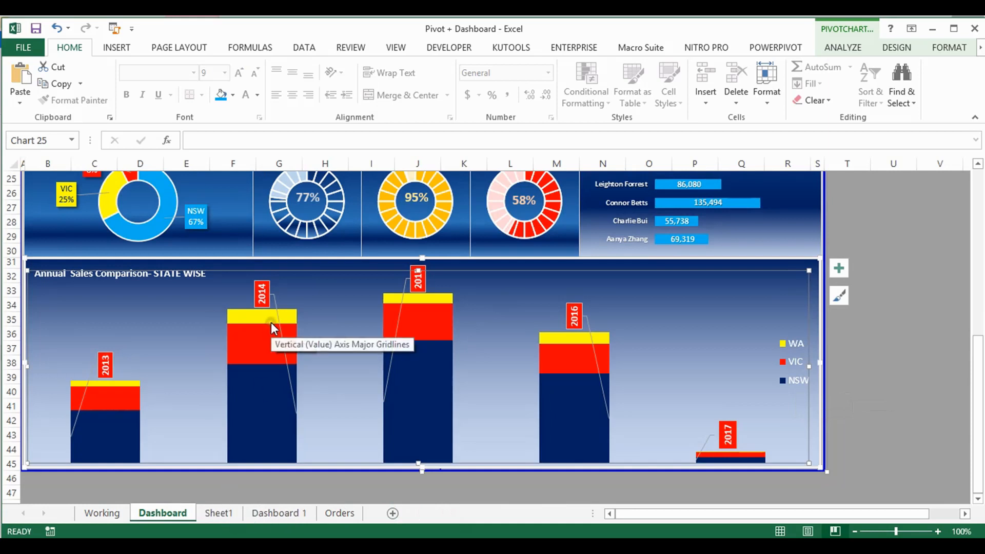
Duplicate the year and quarter order value pivot table on Sheet1 and place the copy at cell J9
{"action": "left_click", "coordinate": [218, 514]}
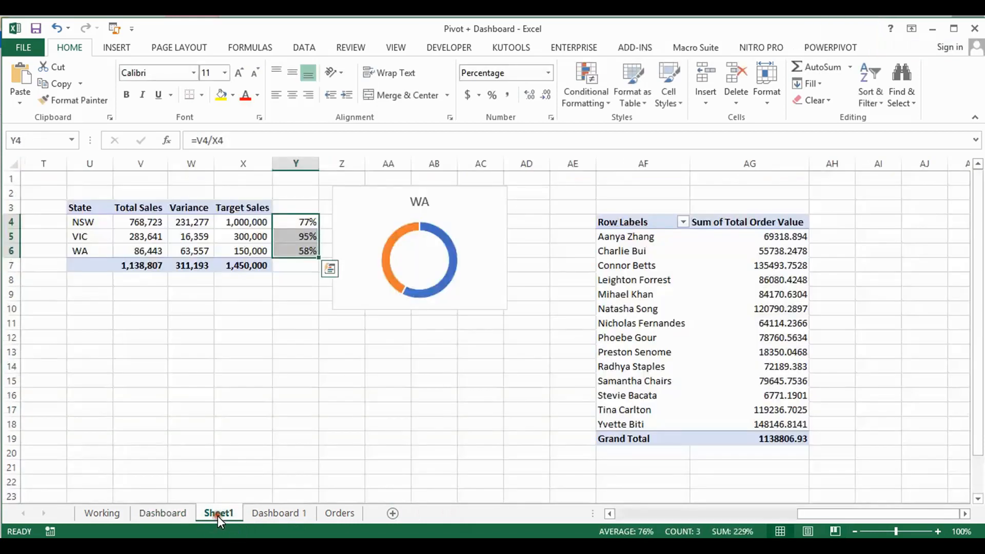
{"action": "left_click", "coordinate": [498, 352]}
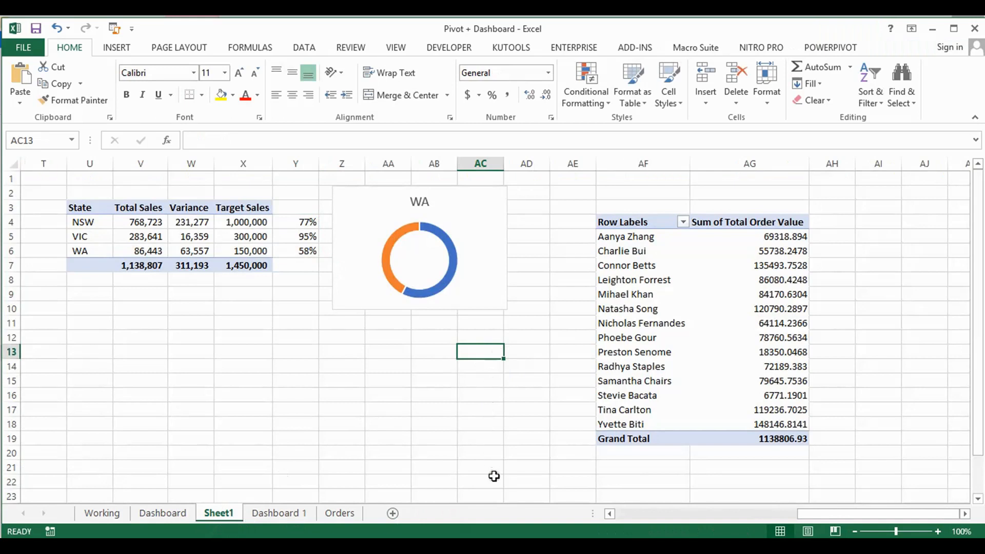
{"action": "left_click_drag", "start_coordinate": [830, 513], "coordinate": [616, 529]}
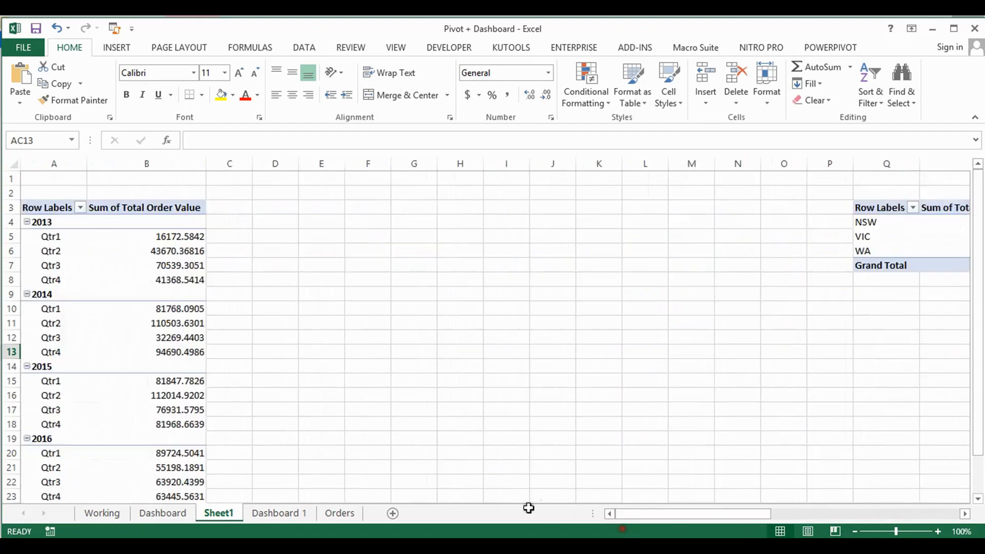
{"action": "scroll", "coordinate": [124, 320], "scroll_direction": "down", "scroll_amount": 2}
{"action": "scroll", "coordinate": [124, 320], "scroll_direction": "down", "scroll_amount": 1}
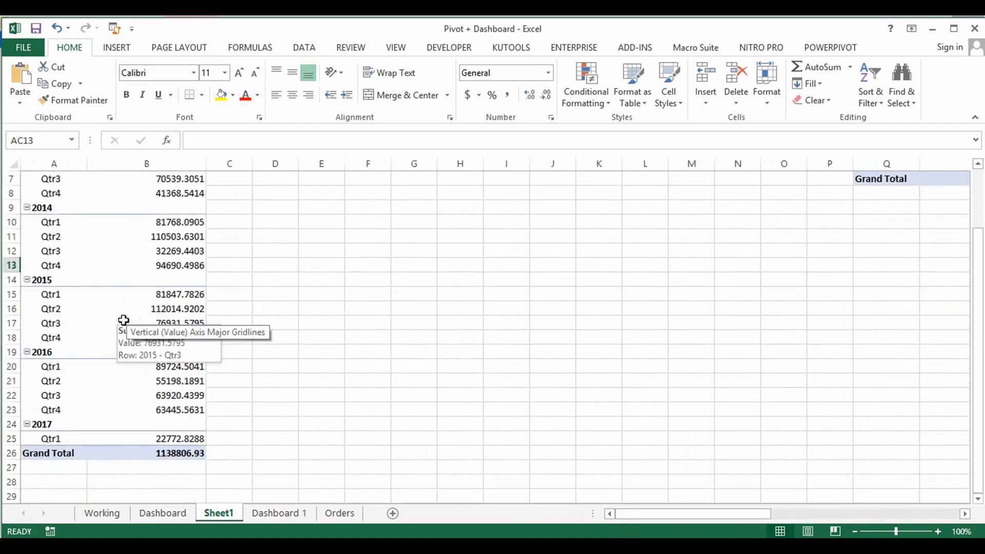
{"action": "left_click", "coordinate": [137, 257]}
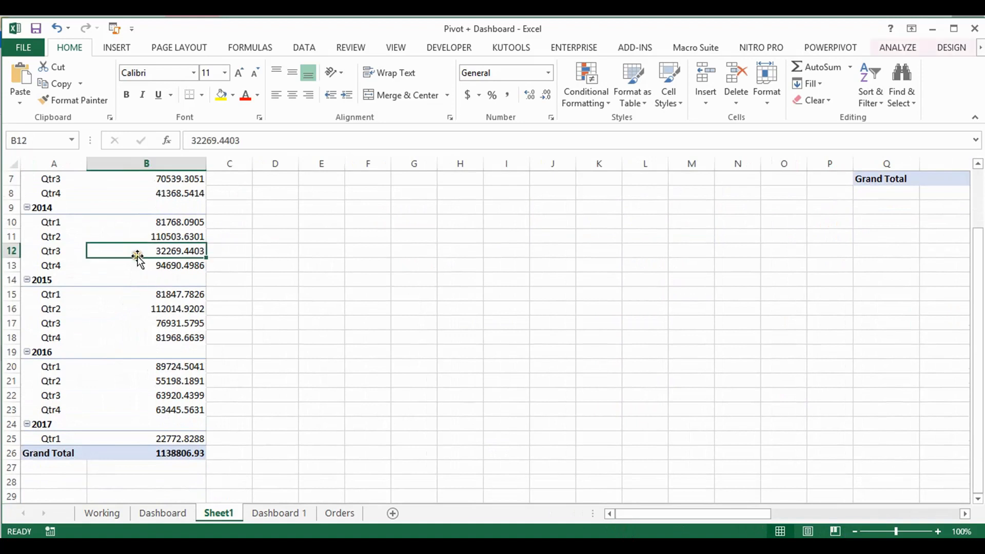
{"action": "key", "text": "ctrl+a"}
{"action": "key", "text": "ctrl+c"}
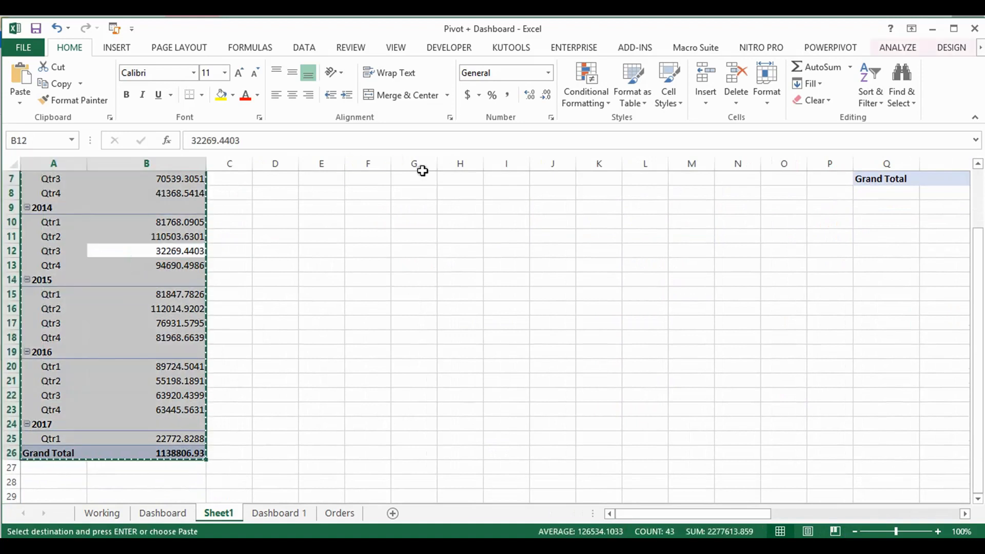
{"action": "left_click", "coordinate": [350, 205]}
{"action": "key", "text": "ctrl+v"}
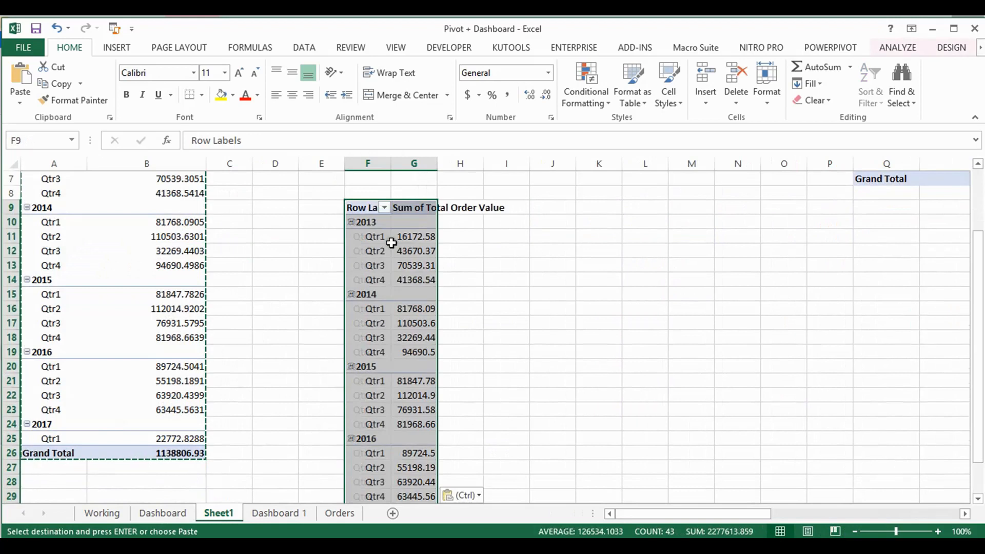
{"action": "left_click_drag", "start_coordinate": [377, 200], "coordinate": [561, 208]}
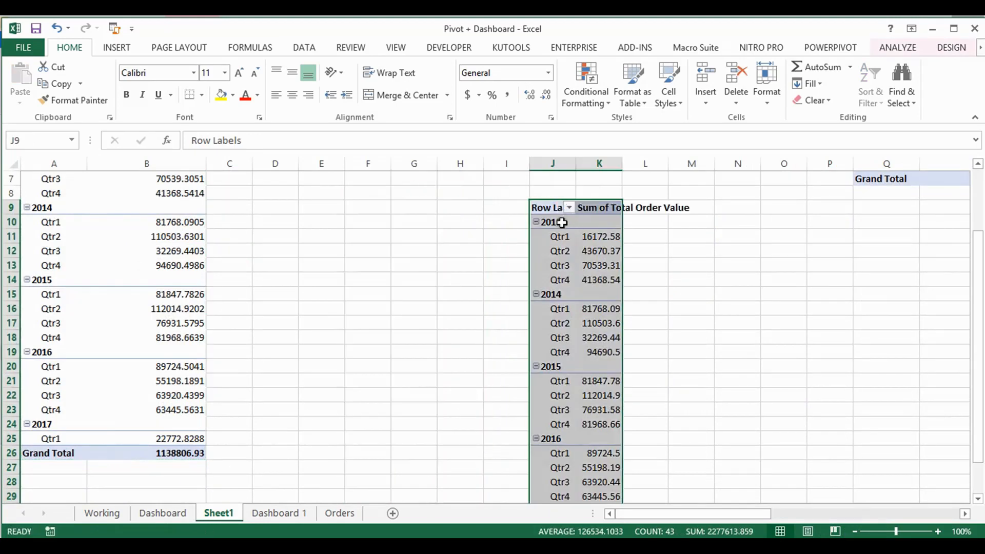
Show the copied pivot table's field list and remove Order Date from its rows, leaving only Years
{"action": "left_click", "coordinate": [556, 249]}
{"action": "double_click", "coordinate": [556, 249]}
{"action": "left_click", "coordinate": [834, 302]}
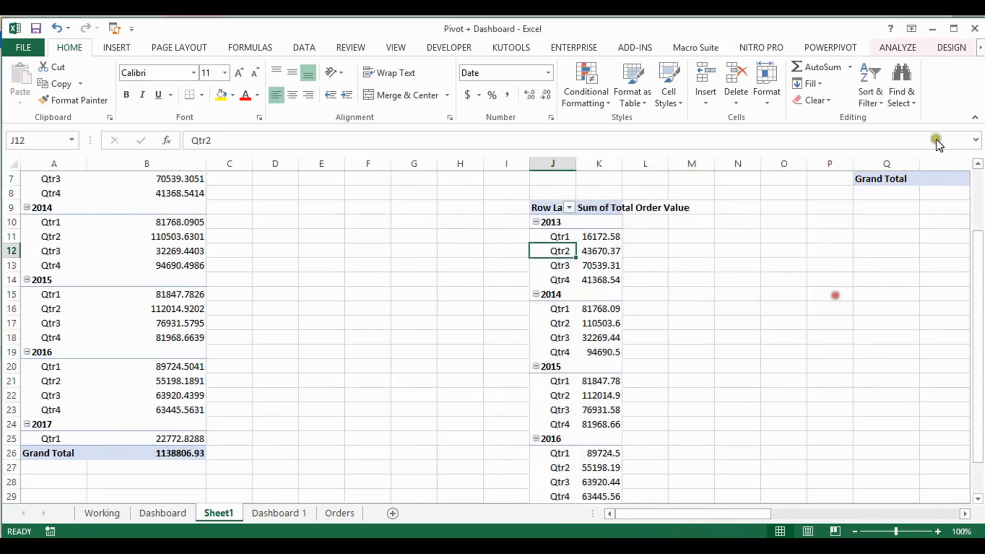
{"action": "left_click", "coordinate": [952, 49]}
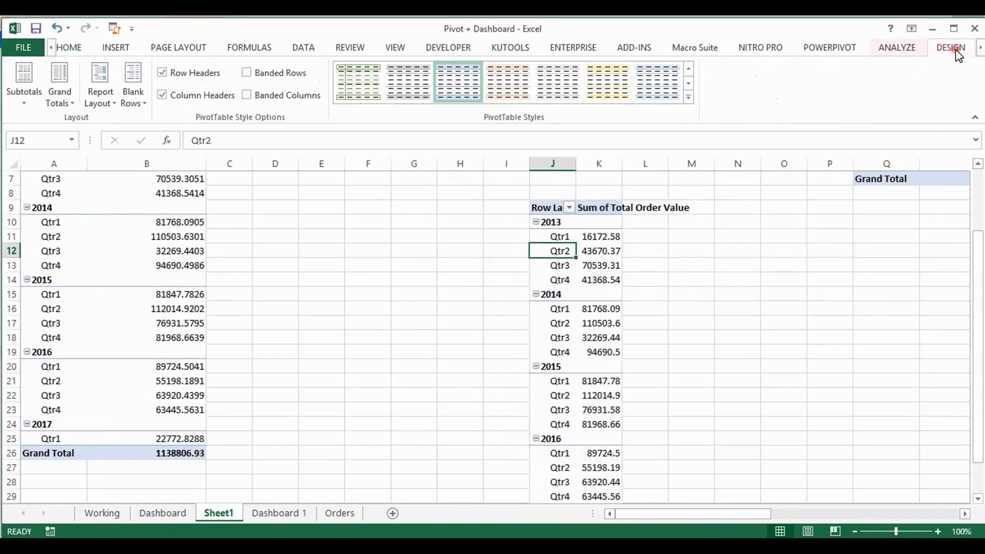
{"action": "left_click", "coordinate": [899, 47]}
{"action": "left_click", "coordinate": [869, 78]}
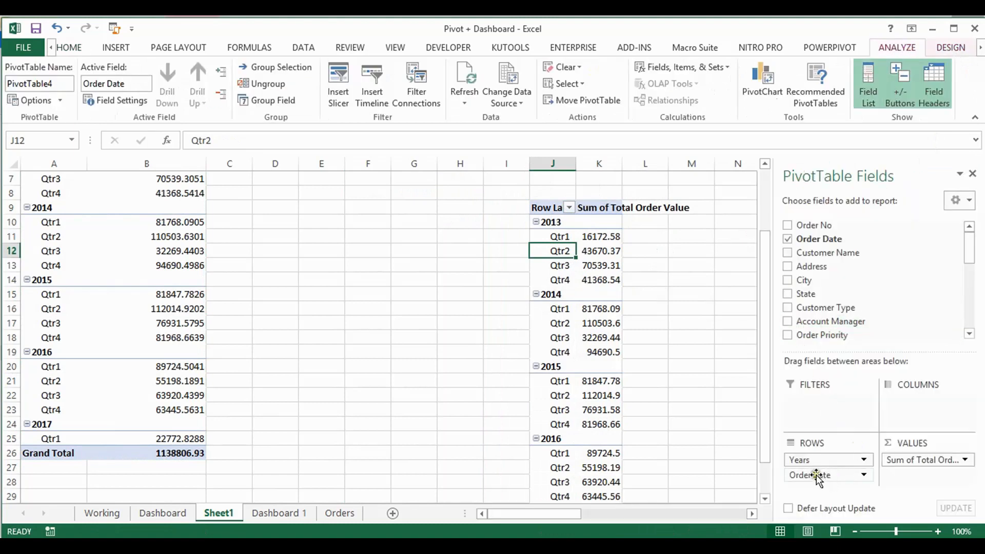
{"action": "left_click_drag", "start_coordinate": [816, 475], "coordinate": [753, 467]}
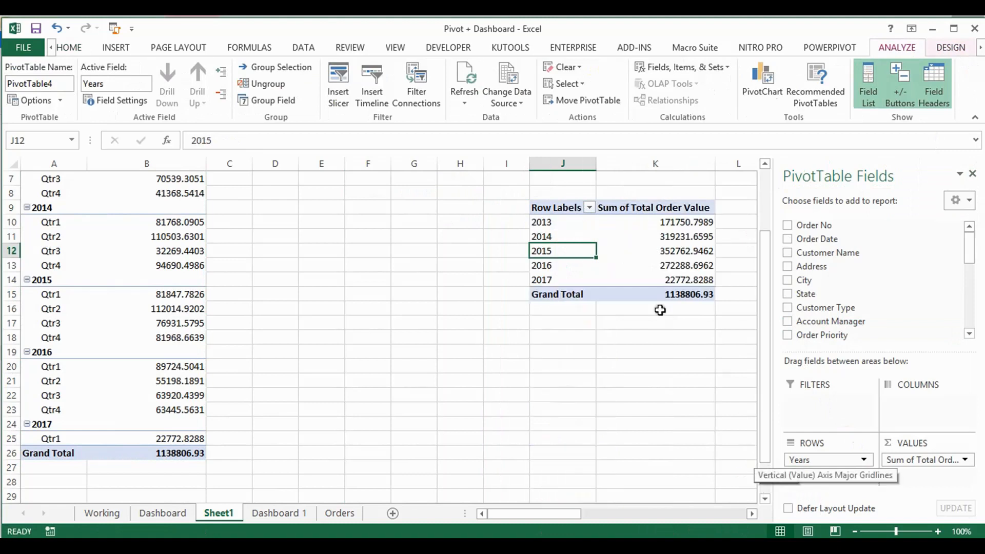
Format the copied pivot table's order values, including the grand total, with comma separators and no decimals
{"action": "left_click_drag", "start_coordinate": [689, 222], "coordinate": [697, 294]}
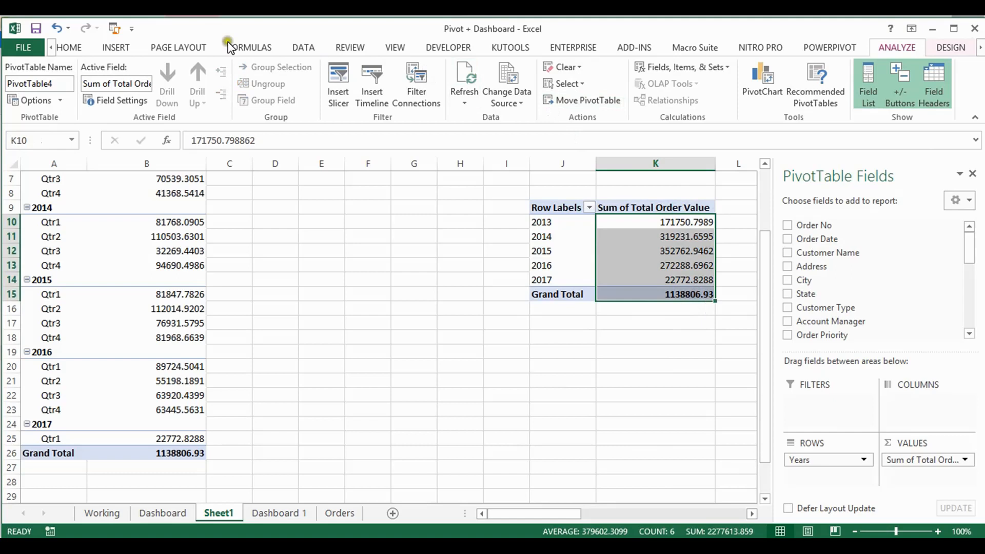
{"action": "left_click", "coordinate": [68, 47]}
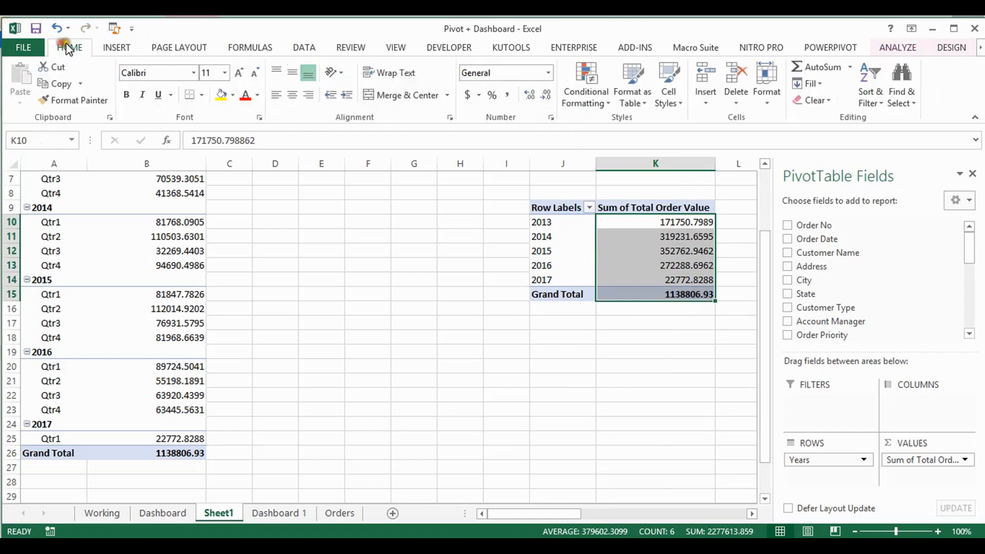
{"action": "left_click", "coordinate": [508, 95]}
{"action": "left_click", "coordinate": [547, 95]}
{"action": "left_click", "coordinate": [547, 95]}
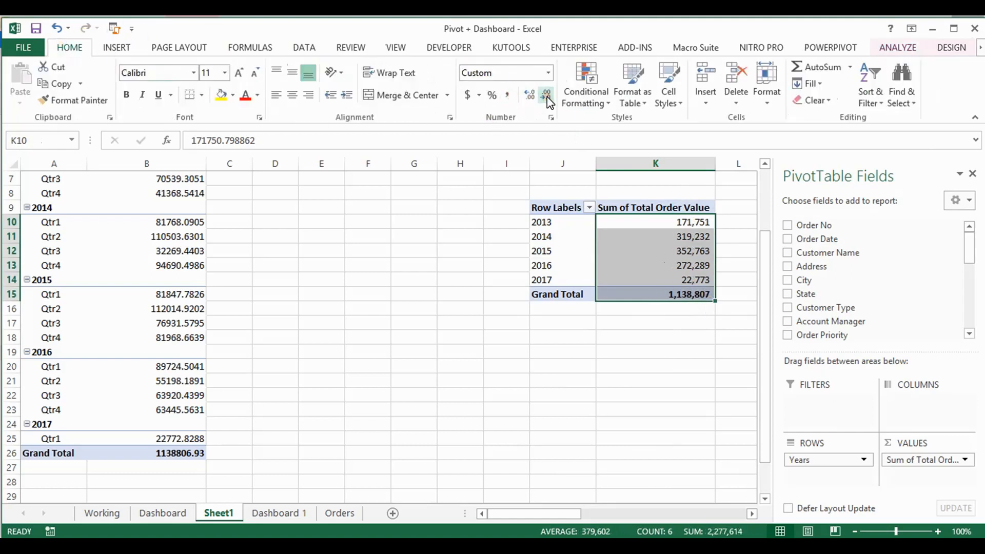
Check the field layout of the Dashboard sheet's annual comparison chart and add the State field to the copied pivot table on Sheet1
{"action": "left_click", "coordinate": [173, 513]}
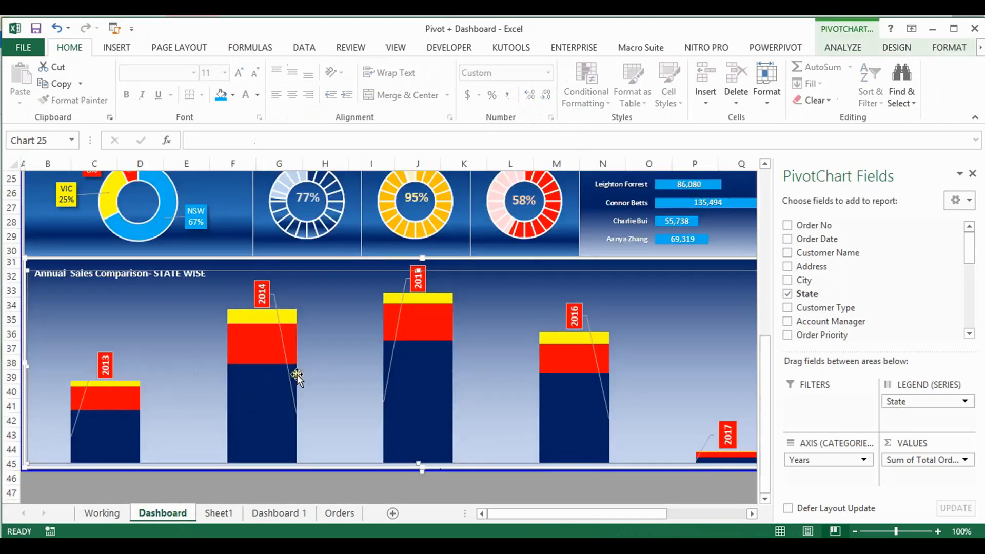
{"action": "left_click_drag", "start_coordinate": [591, 515], "coordinate": [710, 493]}
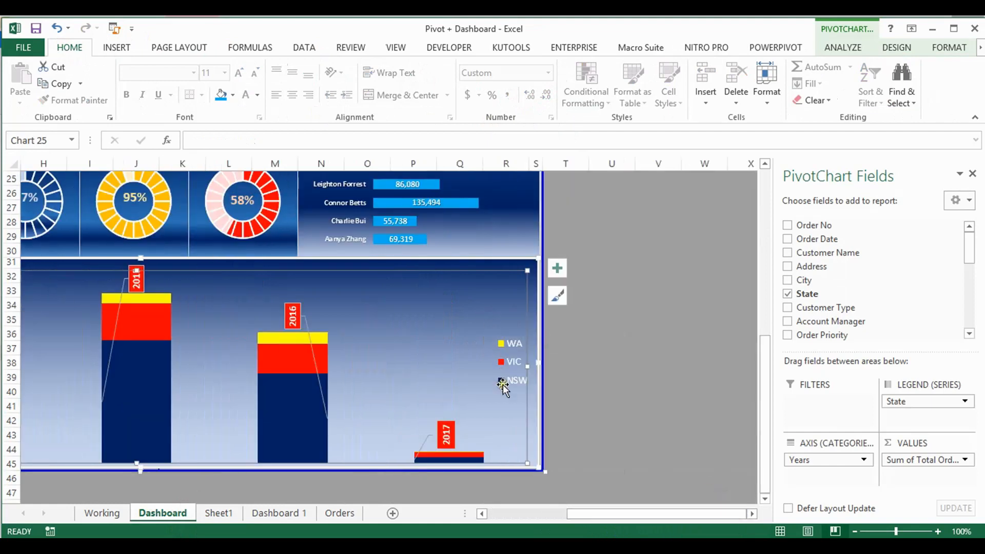
{"action": "left_click", "coordinate": [219, 513]}
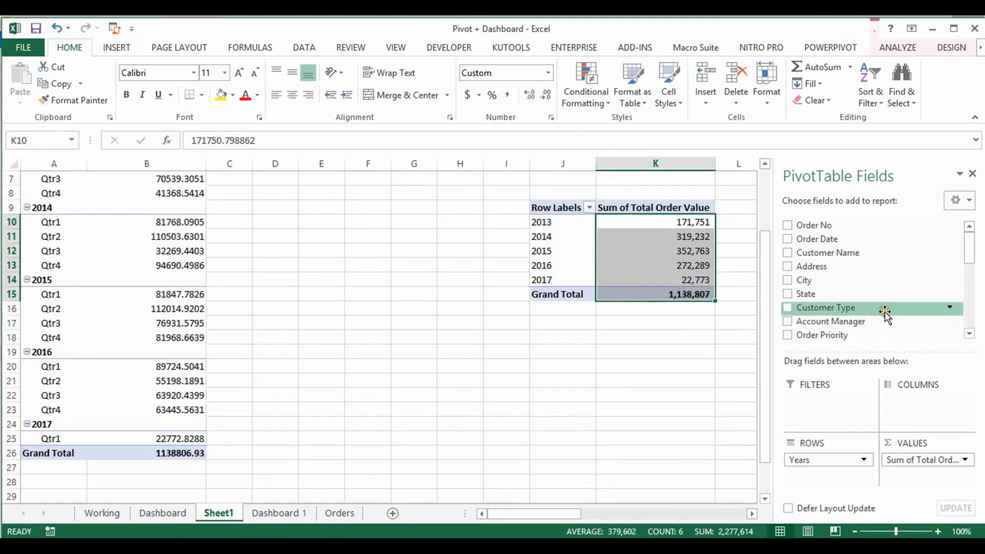
{"action": "left_click", "coordinate": [787, 294]}
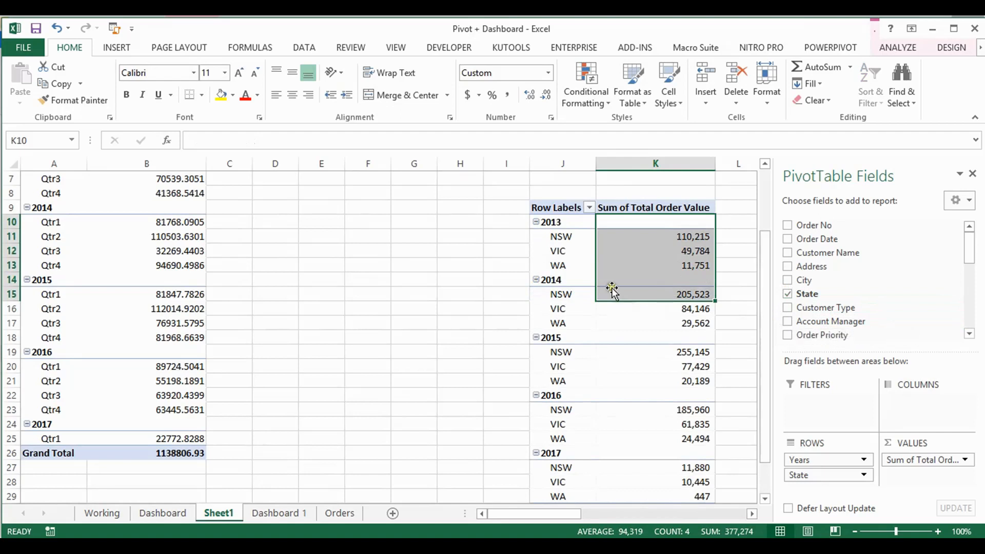
{"action": "left_click", "coordinate": [584, 266]}
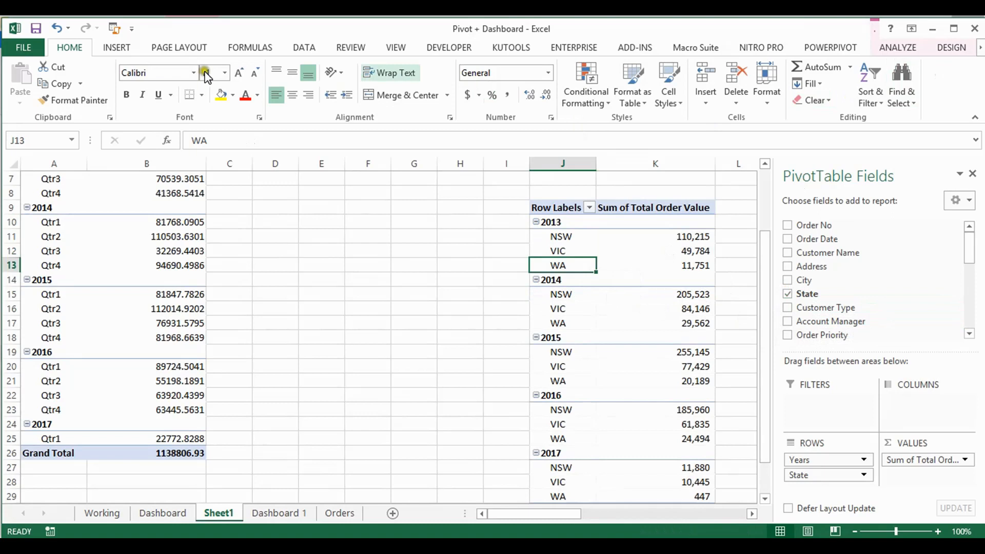
{"action": "left_click", "coordinate": [118, 50]}
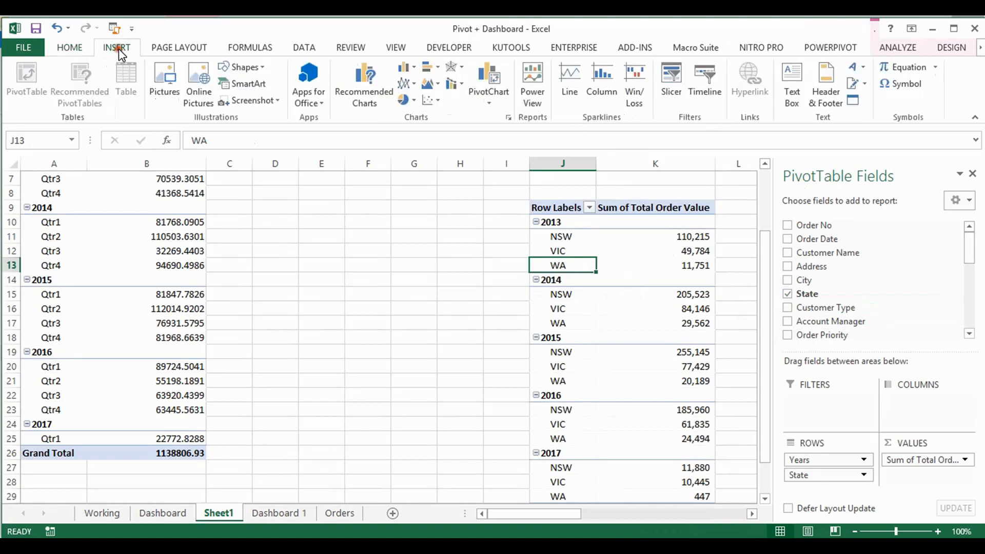
{"action": "left_click", "coordinate": [404, 69]}
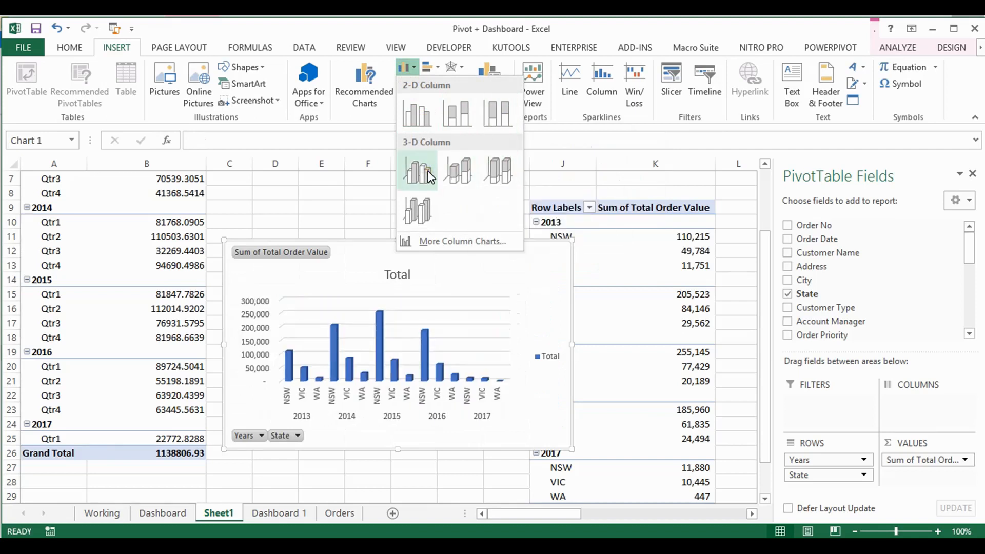
{"action": "left_click", "coordinate": [333, 212]}
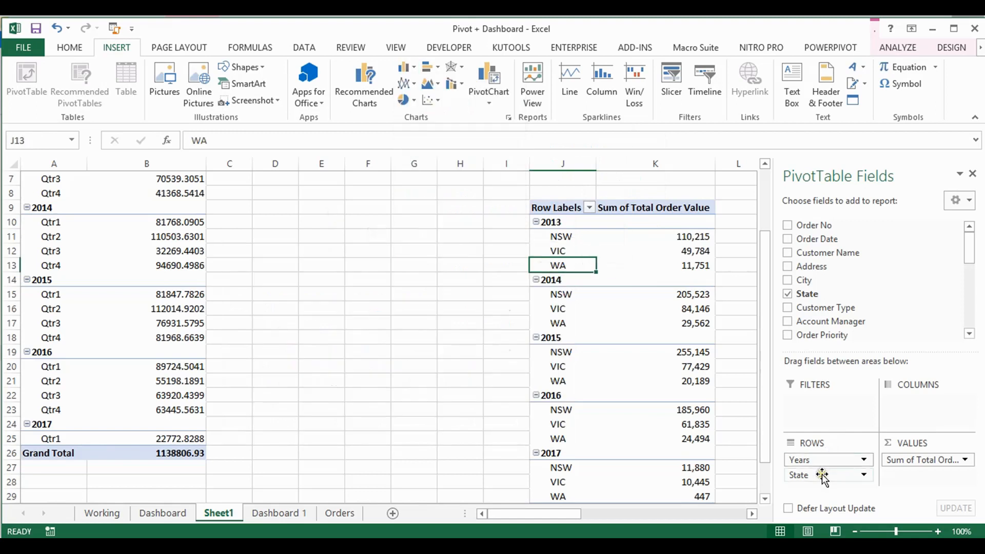
Move the State field from rows to columns and insert a 2-D stacked column chart from the copied pivot table
{"action": "left_click_drag", "start_coordinate": [822, 476], "coordinate": [903, 405]}
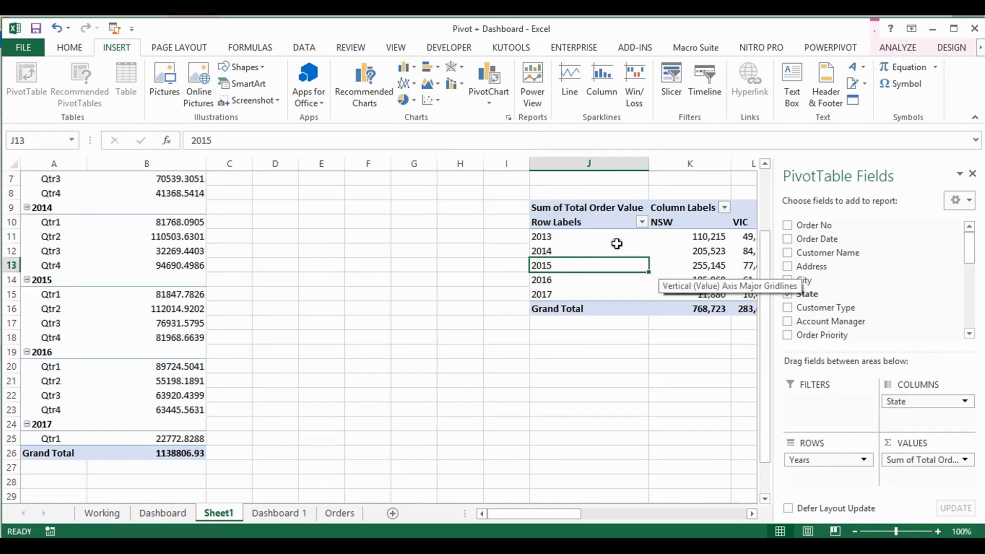
{"action": "left_click", "coordinate": [404, 68]}
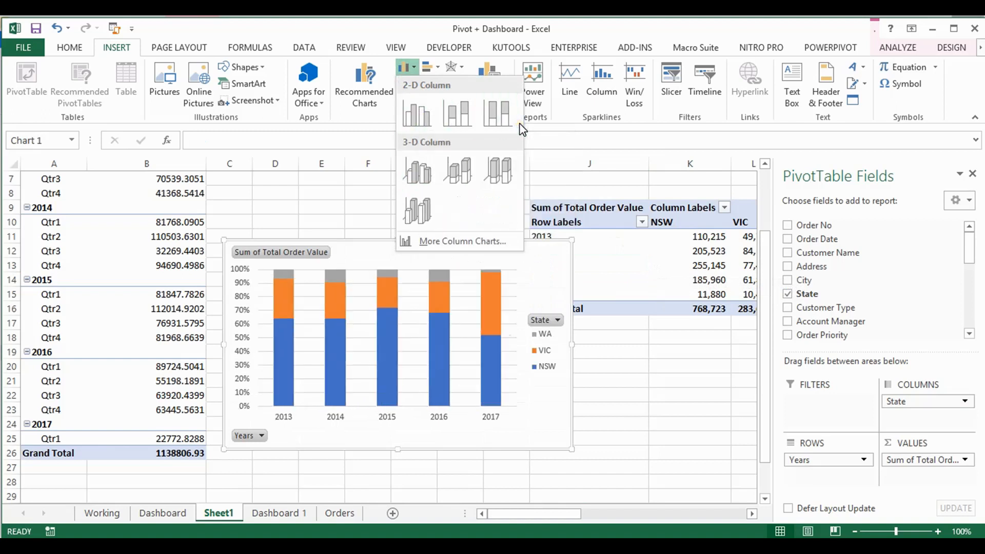
{"action": "left_click", "coordinate": [456, 119]}
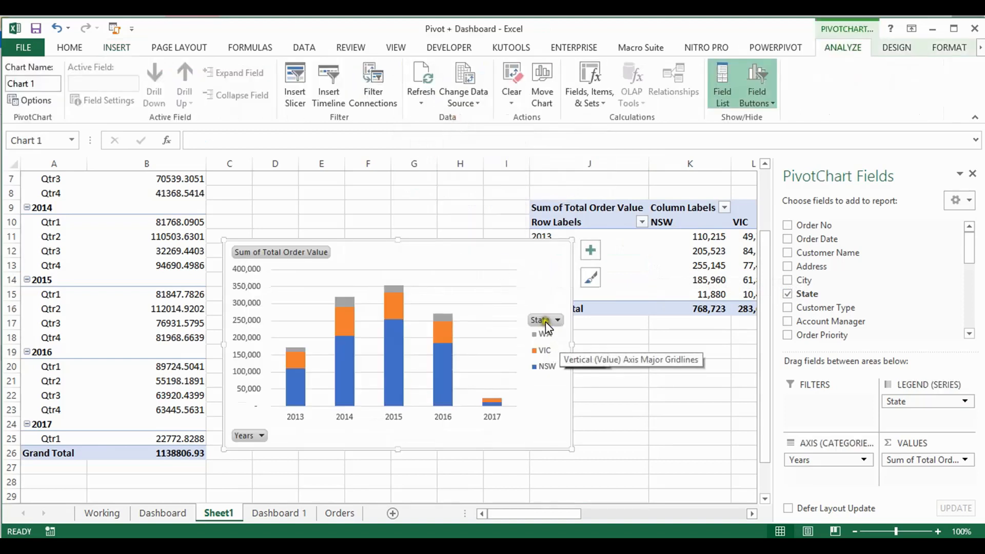
Hide all field buttons on the new stacked column chart
{"action": "left_click", "coordinate": [545, 319]}
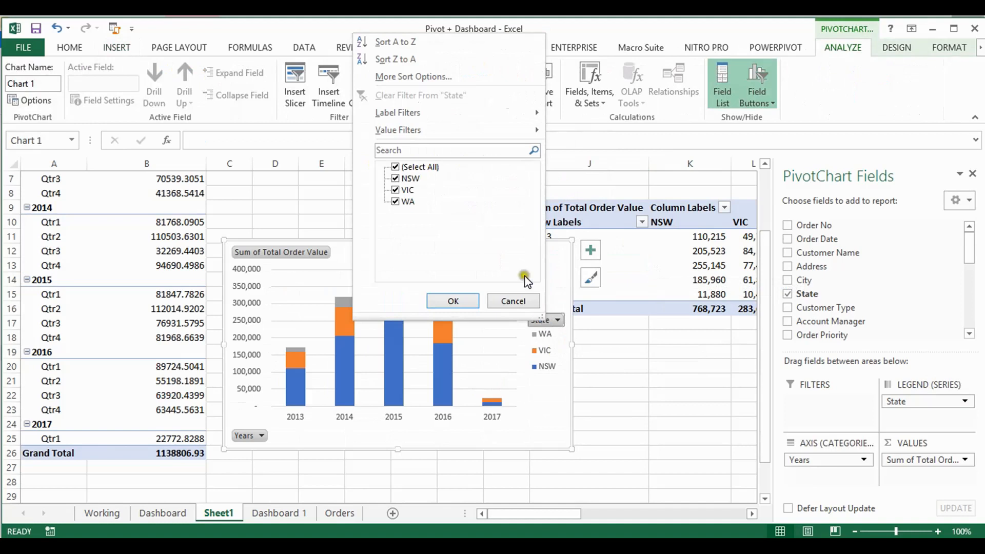
{"action": "right_click", "coordinate": [558, 326]}
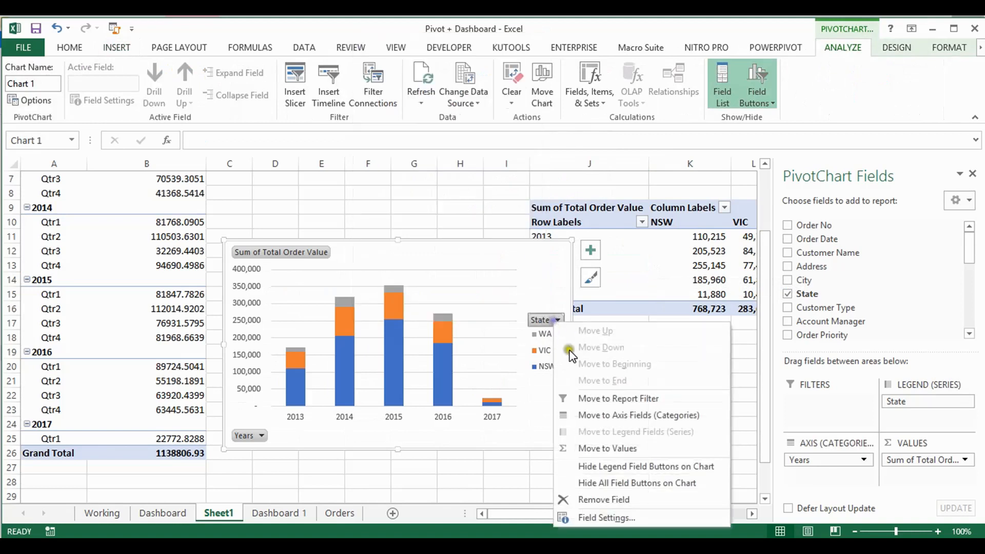
{"action": "left_click", "coordinate": [631, 483]}
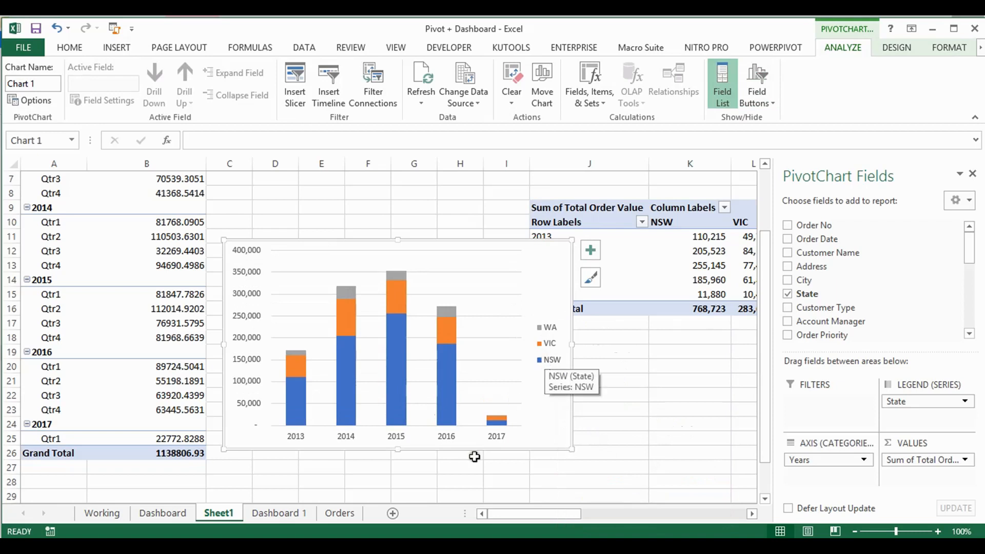
Examine the state legend of the annual comparison chart on the Dashboard sheet and look at the Dashboard 1 sheet
{"action": "left_click", "coordinate": [149, 514]}
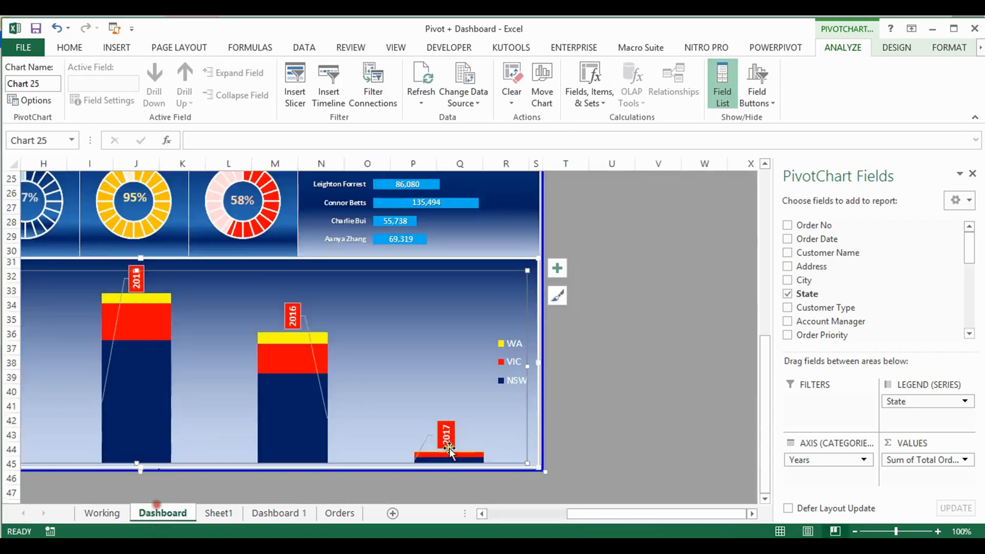
{"action": "left_click", "coordinate": [507, 339]}
{"action": "left_click", "coordinate": [509, 343]}
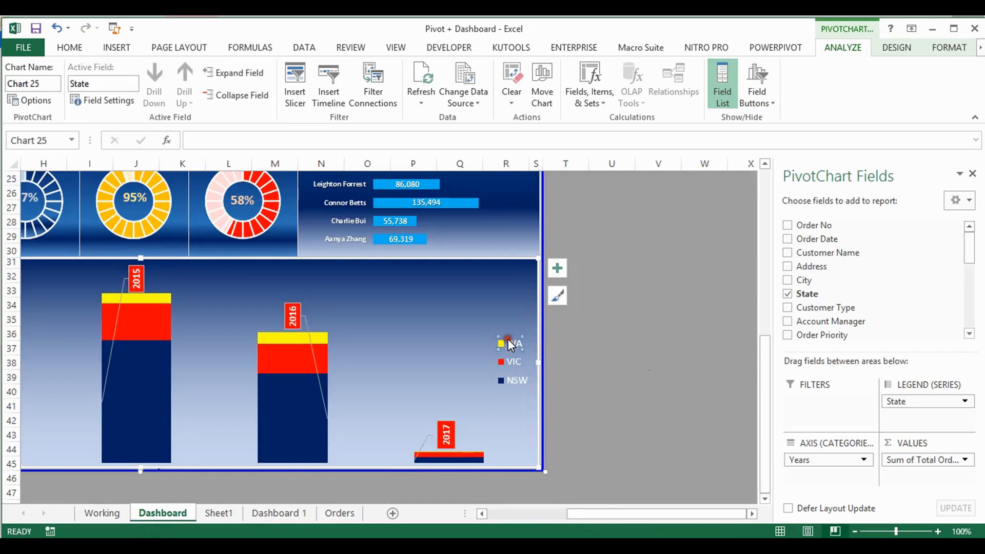
{"action": "left_click", "coordinate": [505, 367]}
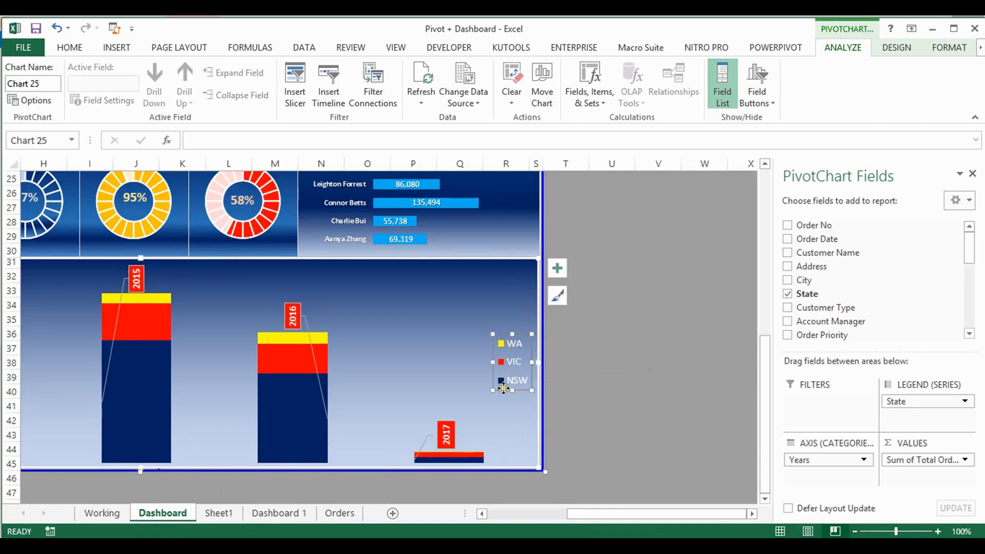
{"action": "left_click", "coordinate": [289, 514]}
{"action": "left_click", "coordinate": [341, 513]}
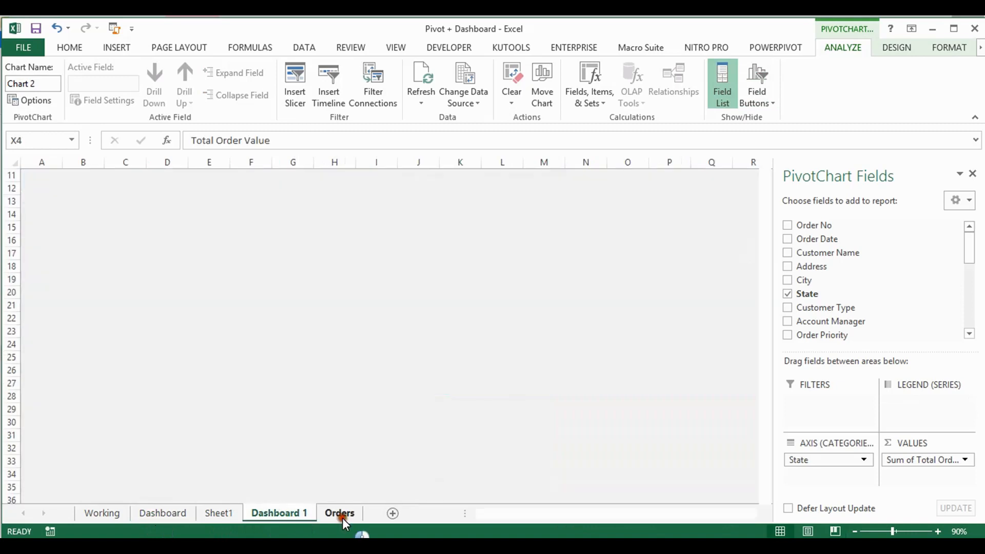
Delete the vertical value axis from the stacked column chart on Sheet1
{"action": "left_click", "coordinate": [228, 514]}
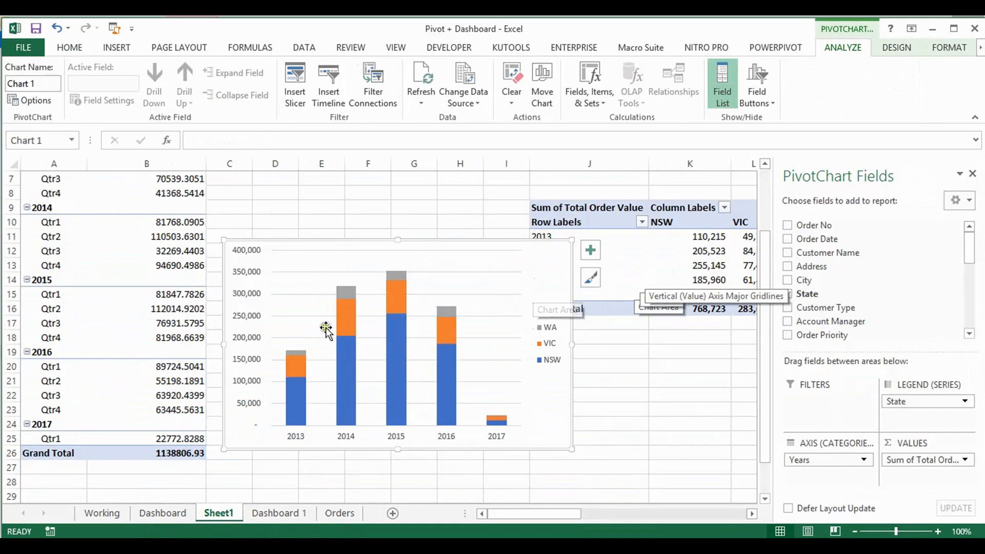
{"action": "left_click", "coordinate": [243, 317]}
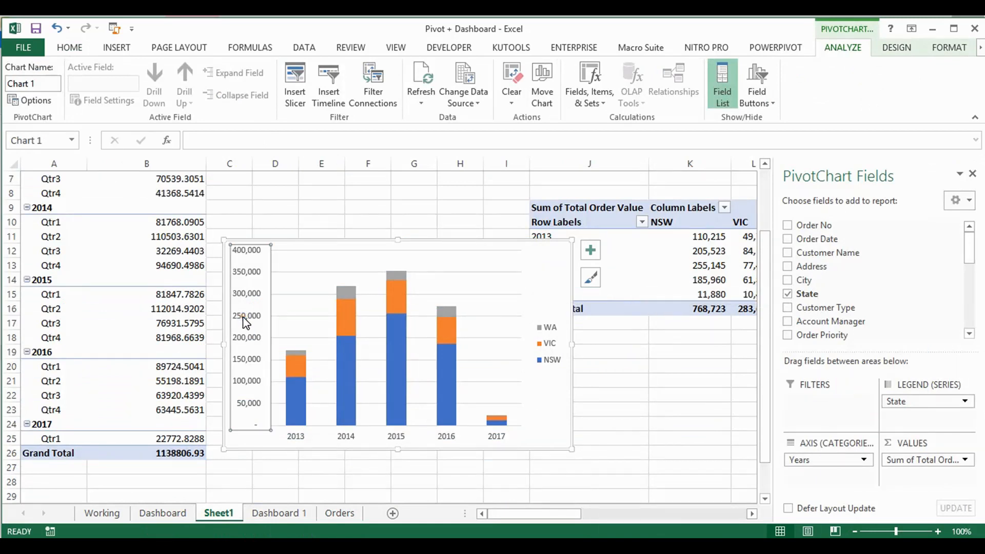
{"action": "key", "text": "Delete"}
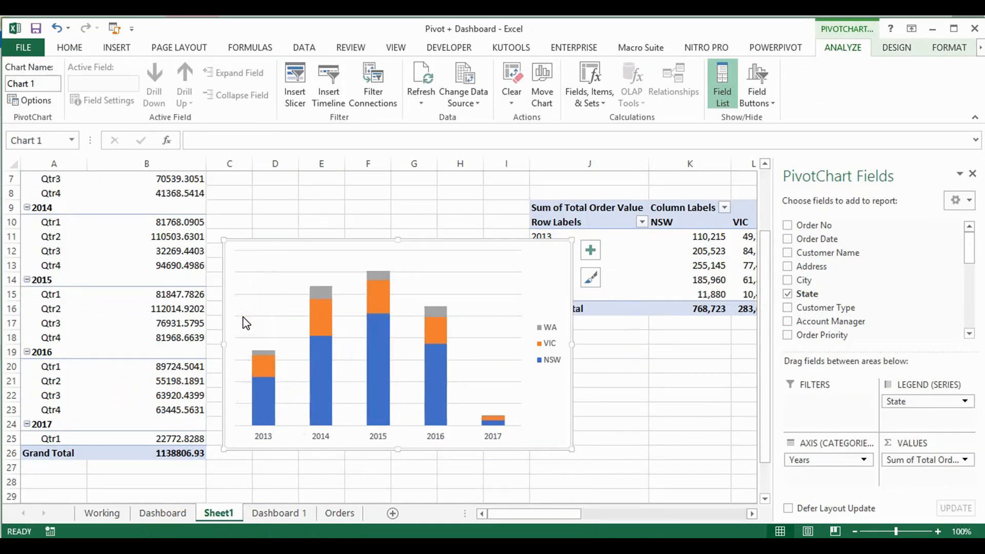
Compare with the Dashboard sheet's annual comparison chart and delete the gridlines from the Sheet1 stacked column chart
{"action": "left_click", "coordinate": [180, 512]}
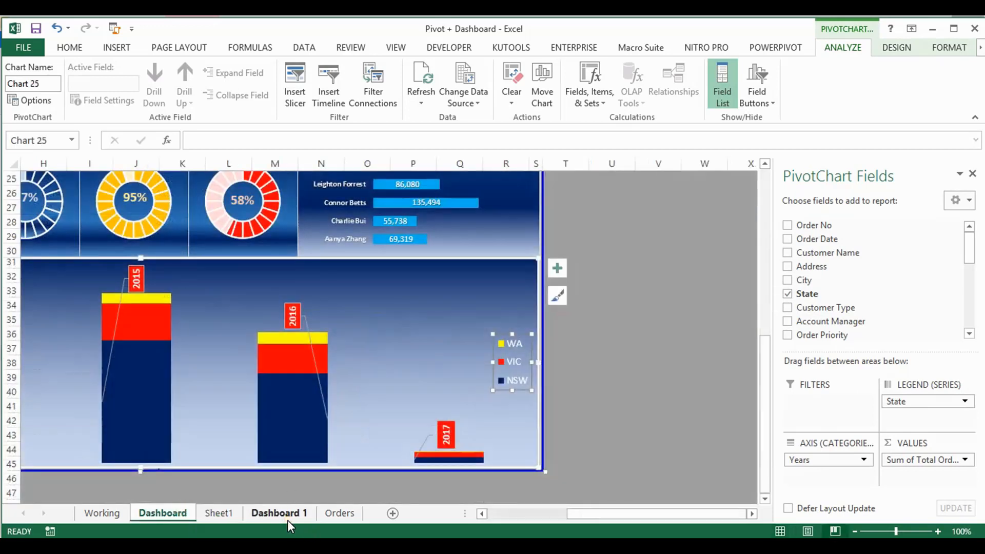
{"action": "left_click_drag", "start_coordinate": [624, 519], "coordinate": [421, 498]}
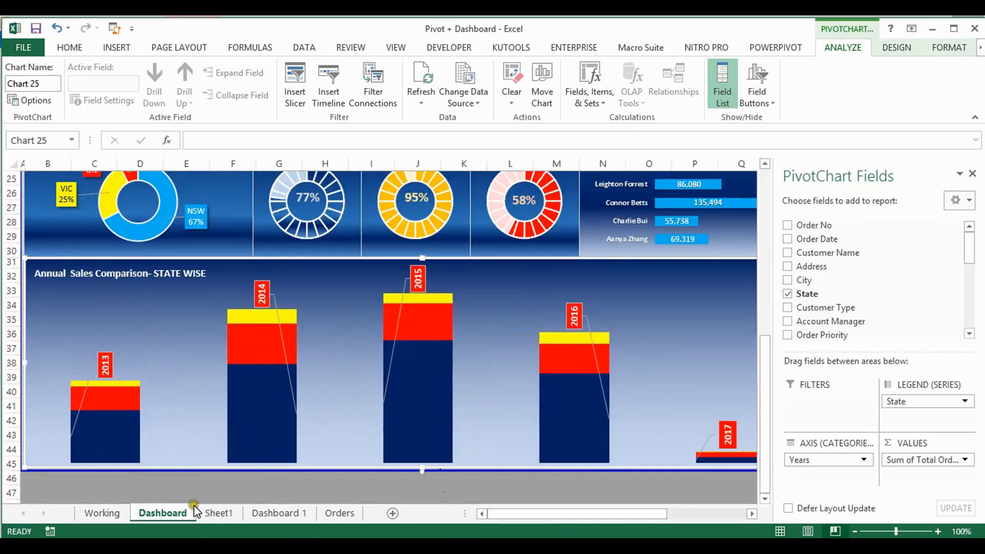
{"action": "left_click", "coordinate": [233, 513]}
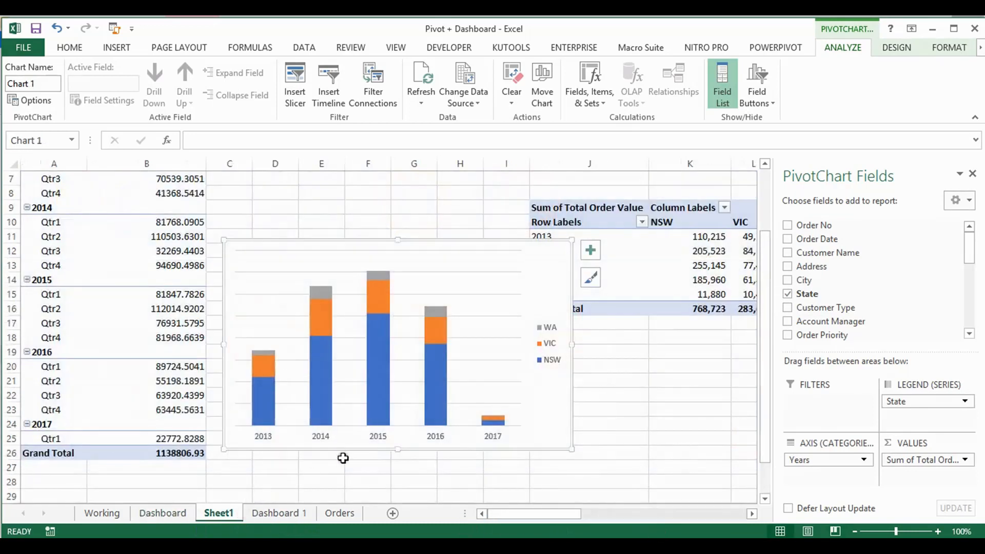
{"action": "left_click", "coordinate": [377, 414]}
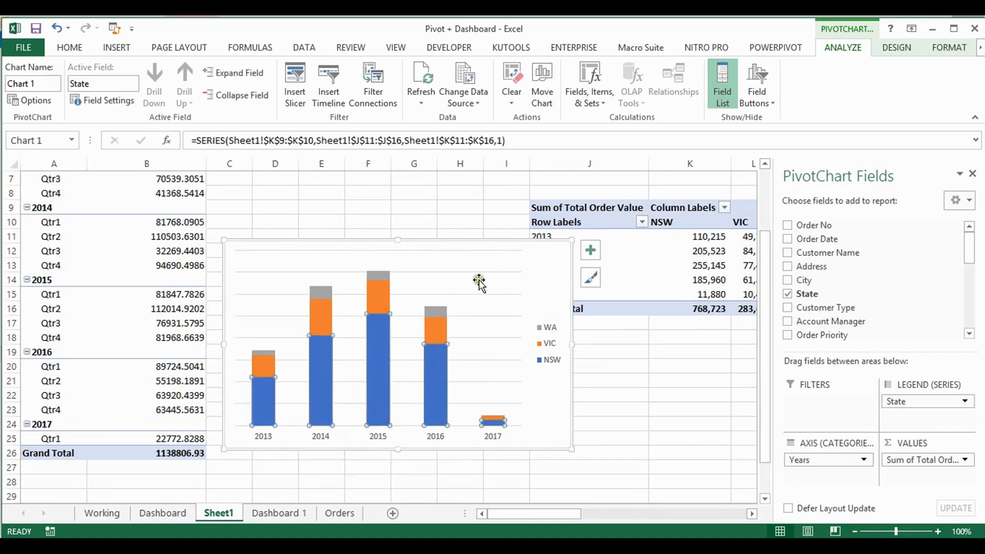
{"action": "left_click", "coordinate": [507, 256]}
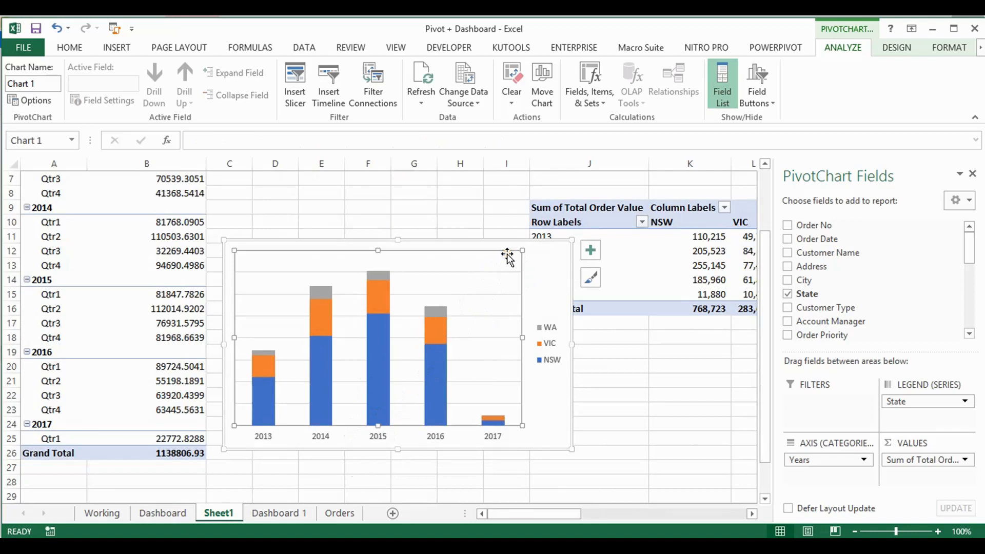
{"action": "left_click", "coordinate": [506, 272]}
{"action": "key", "text": "Delete"}
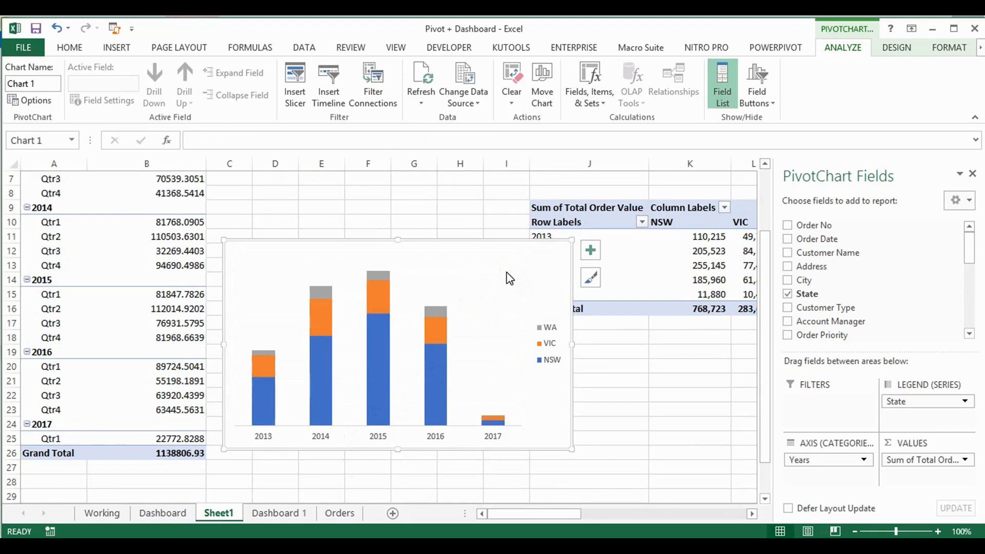
Cut the stacked column chart from Sheet1 and paste it on Dashboard 1 below the Sales Share of Each State chart
{"action": "left_click", "coordinate": [510, 359]}
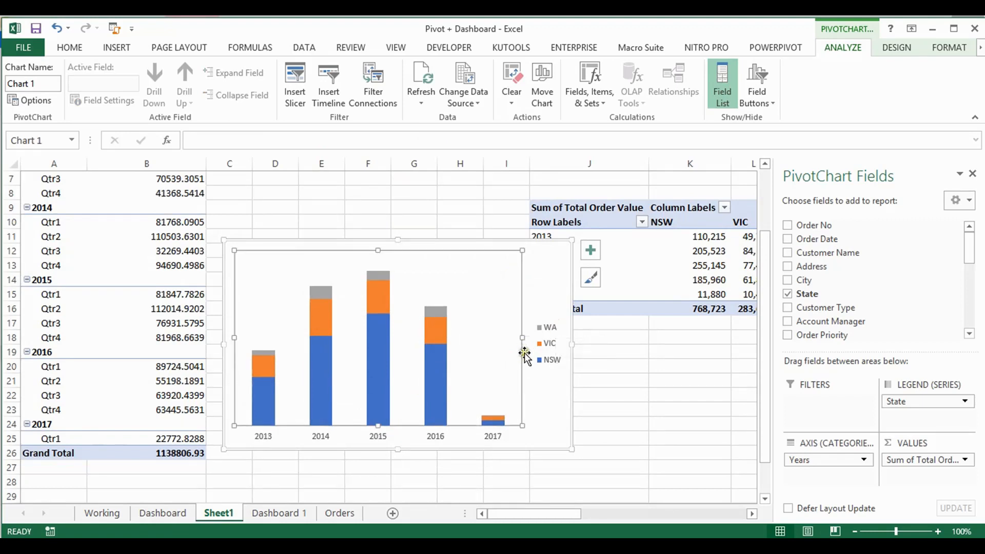
{"action": "left_click", "coordinate": [156, 514]}
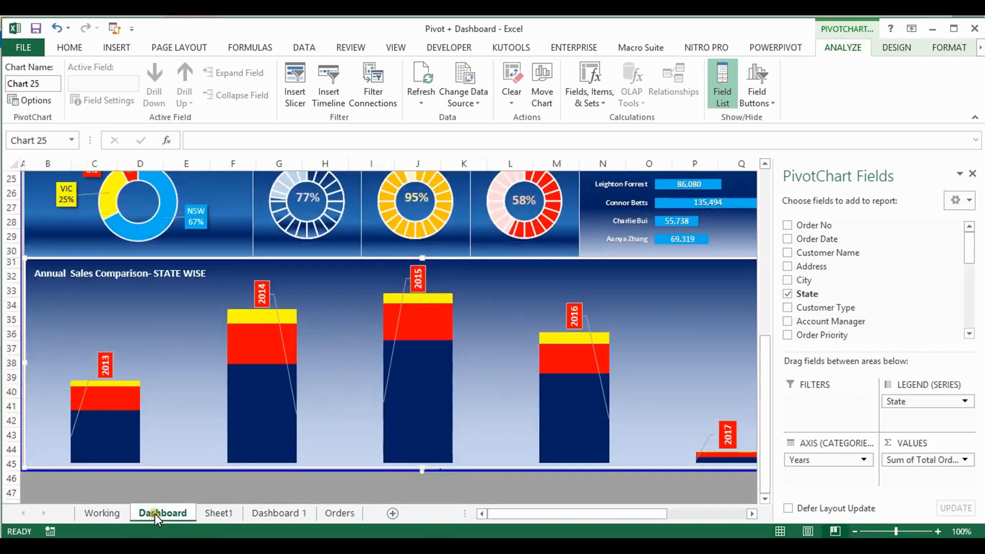
{"action": "left_click_drag", "start_coordinate": [561, 516], "coordinate": [685, 511]}
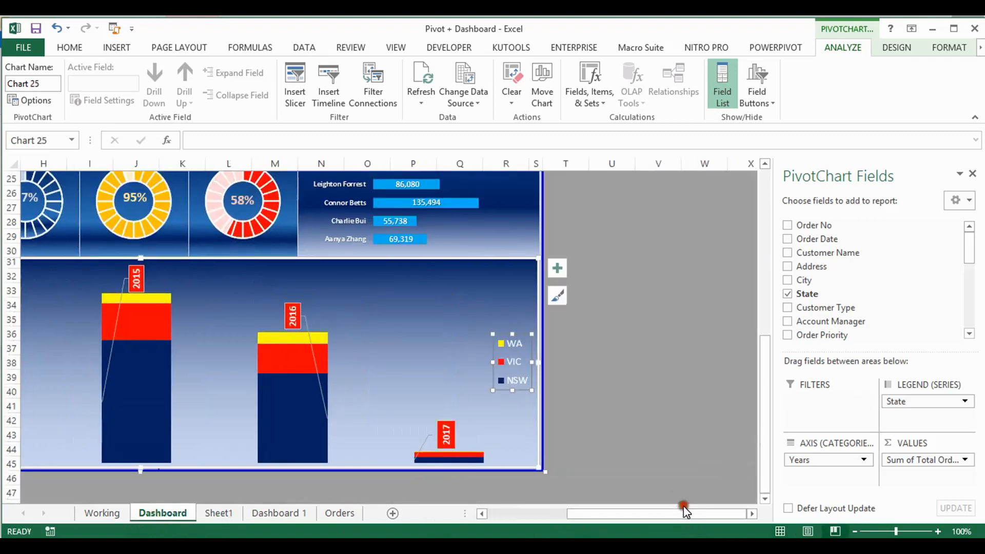
{"action": "left_click", "coordinate": [294, 515]}
{"action": "left_click", "coordinate": [226, 514]}
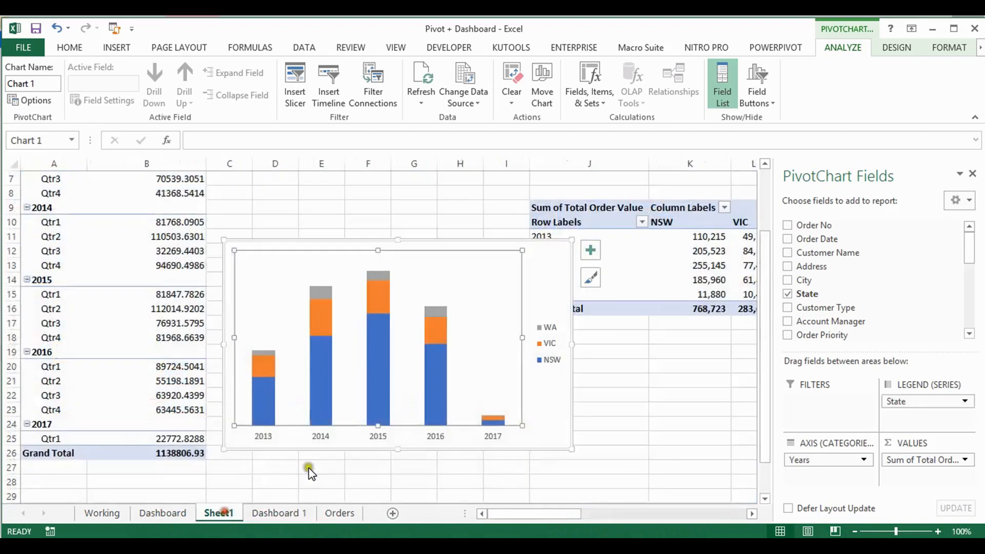
{"action": "left_click", "coordinate": [540, 254]}
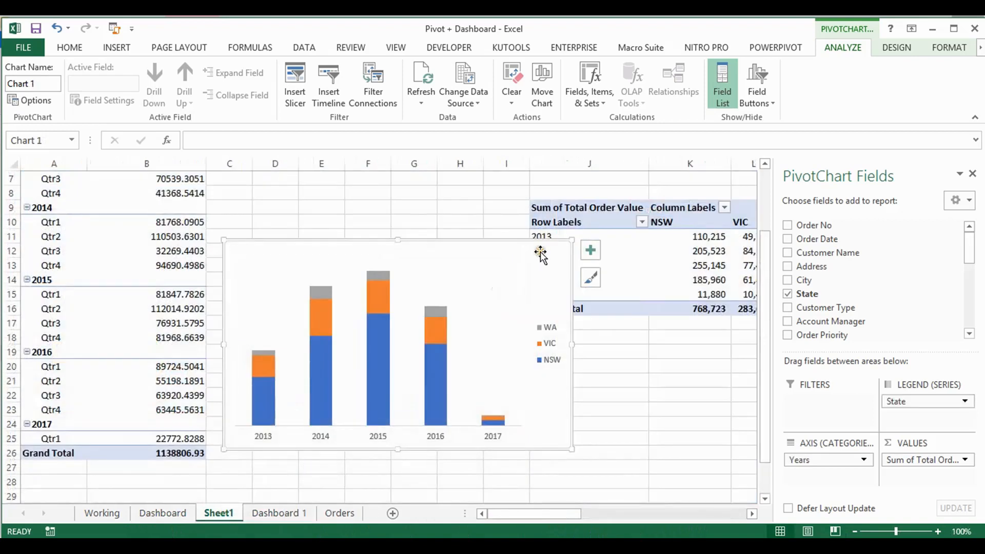
{"action": "key", "text": "Delete"}
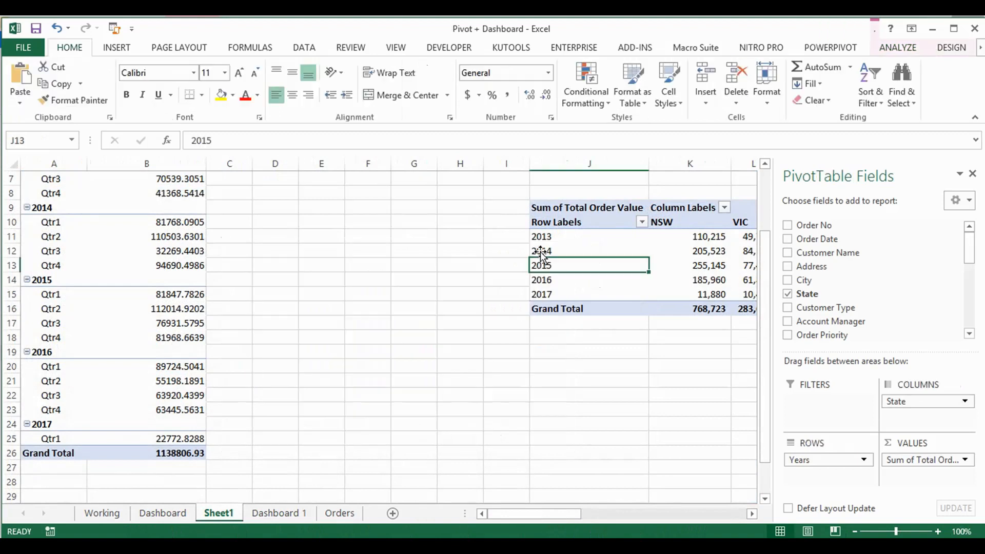
{"action": "left_click", "coordinate": [276, 513]}
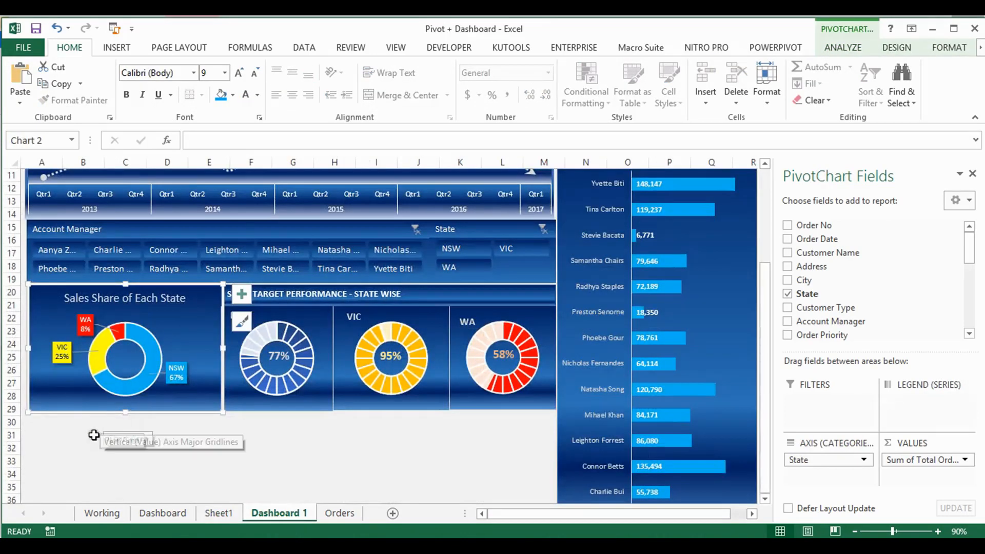
{"action": "left_click", "coordinate": [82, 438]}
{"action": "key", "text": "ctrl+v"}
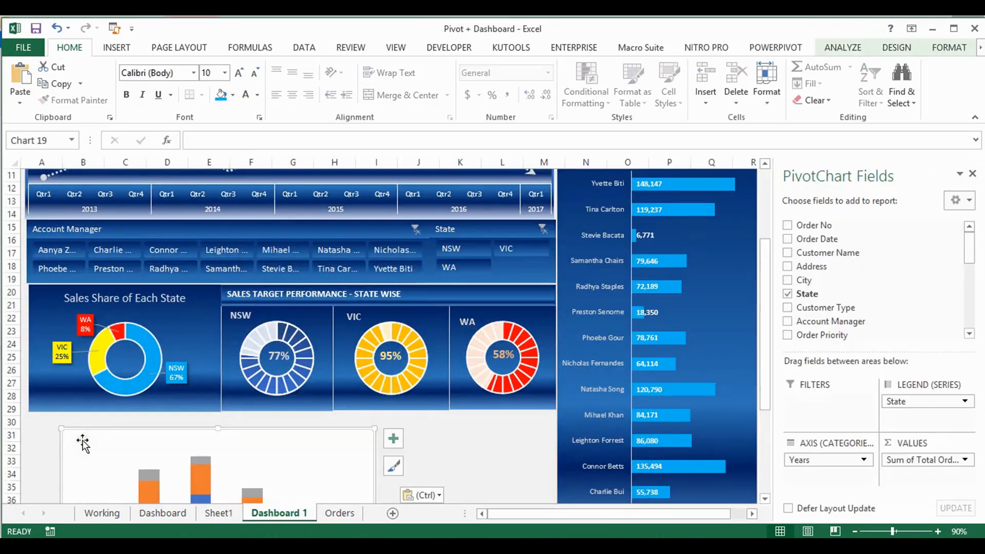
Fit the pasted chart directly beneath the donut charts, spanning columns A to M and ending near row 39
{"action": "left_click_drag", "start_coordinate": [763, 282], "coordinate": [764, 359]}
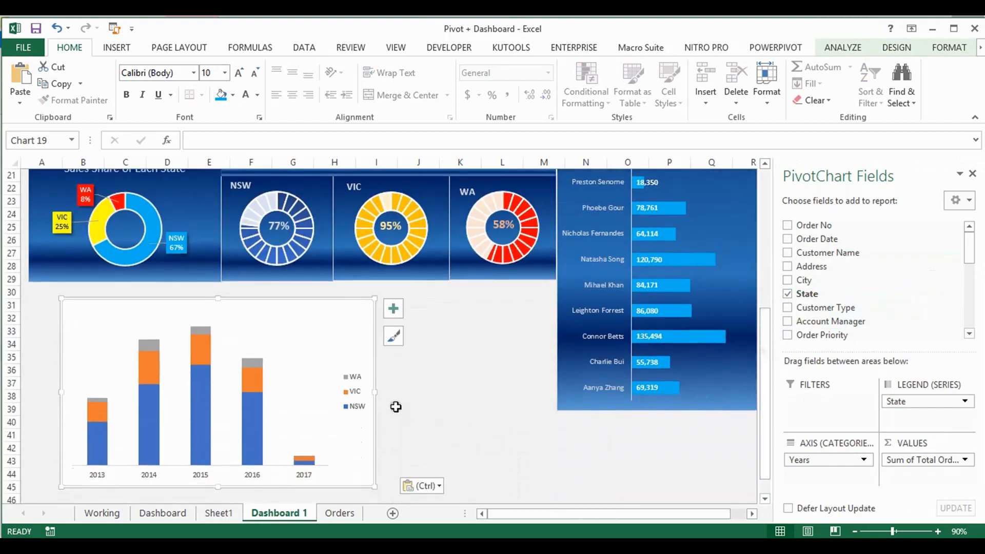
{"action": "left_click_drag", "start_coordinate": [374, 386], "coordinate": [550, 368]}
{"action": "left_click_drag", "start_coordinate": [61, 390], "coordinate": [26, 379]}
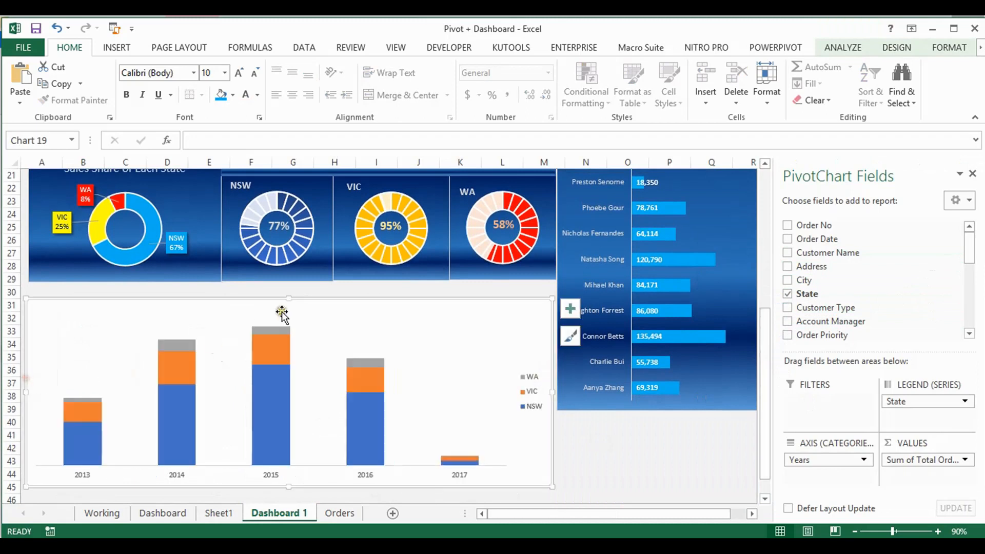
{"action": "left_click_drag", "start_coordinate": [304, 303], "coordinate": [307, 283]}
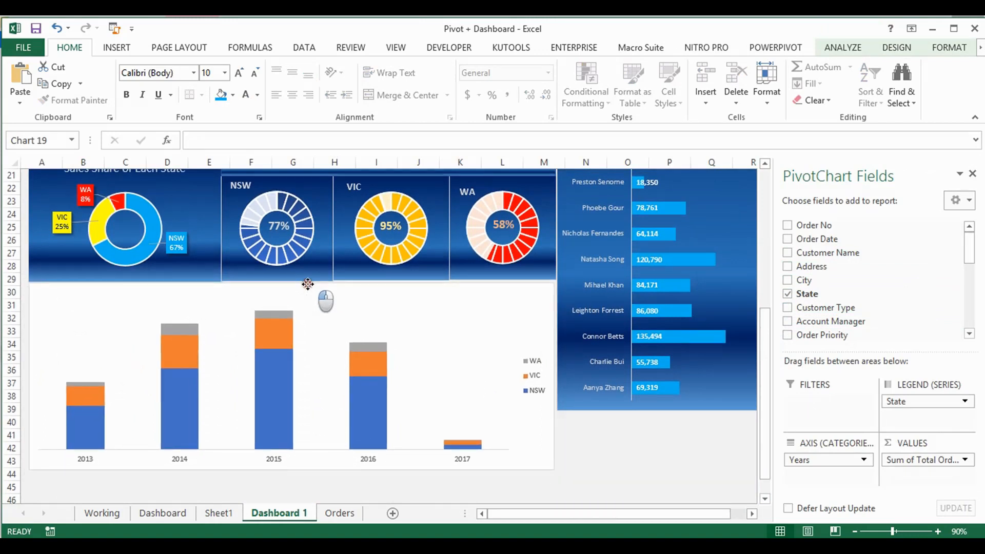
{"action": "left_click_drag", "start_coordinate": [307, 283], "coordinate": [308, 284]}
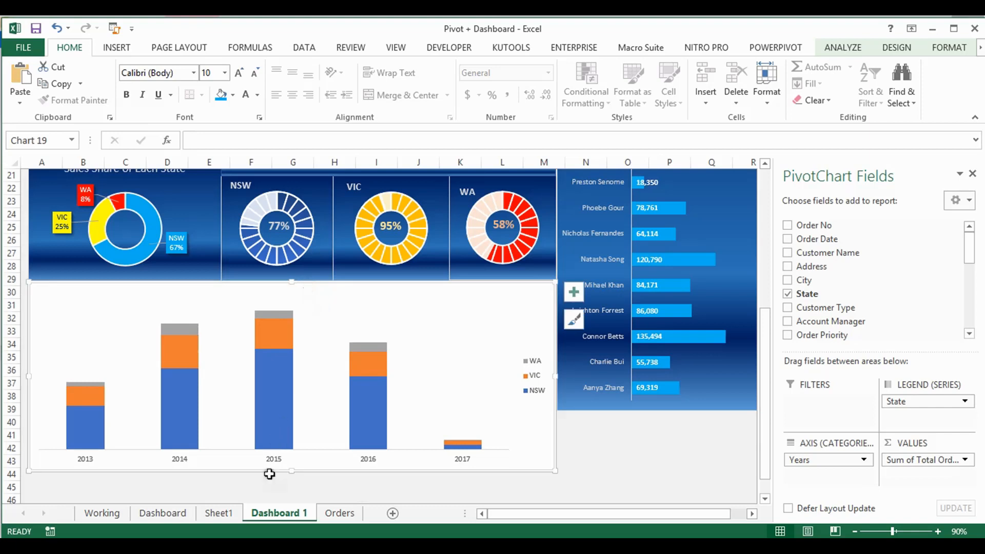
{"action": "left_click_drag", "start_coordinate": [291, 469], "coordinate": [293, 420]}
Delete the horizontal year axis from the stacked column chart on Dashboard 1
{"action": "left_click", "coordinate": [274, 408]}
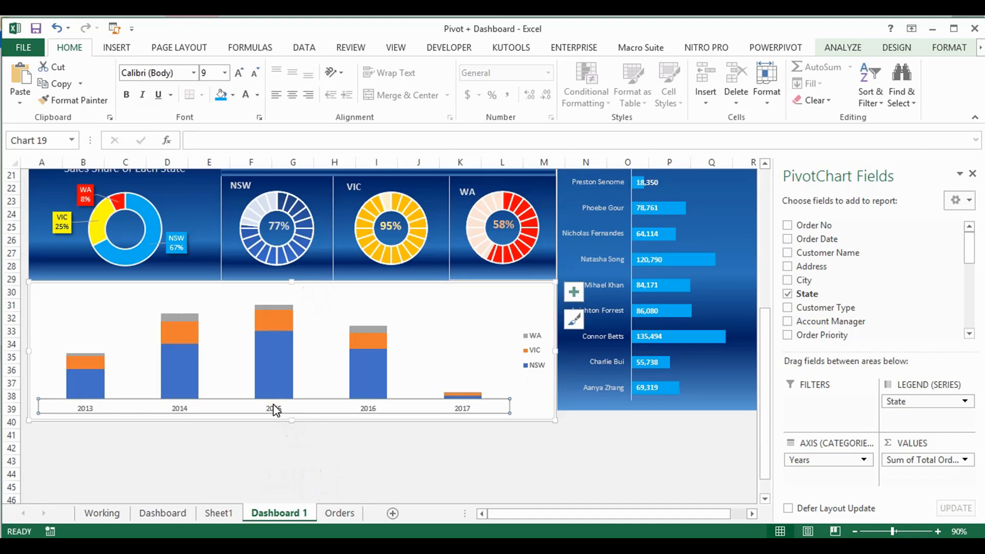
{"action": "key", "text": "Delete"}
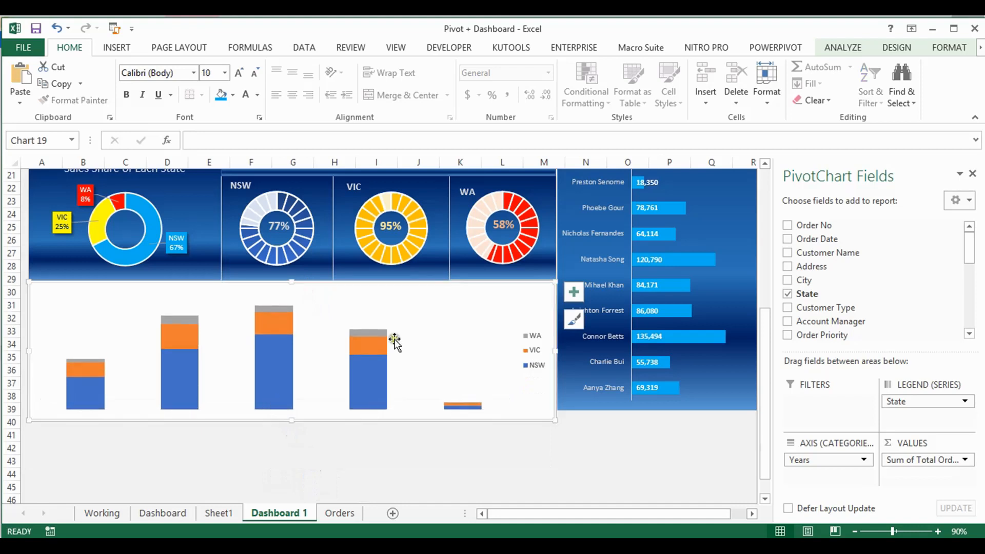
{"action": "left_click", "coordinate": [523, 274]}
{"action": "left_click", "coordinate": [468, 329]}
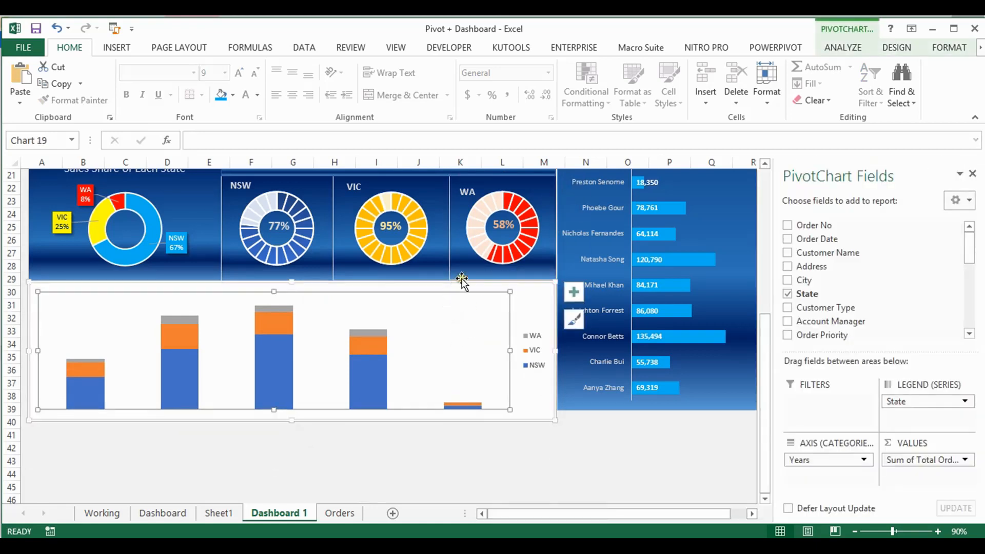
Nudge the stacked column chart up against the donut charts and fine-tune its left and bottom edges
{"action": "left_click", "coordinate": [358, 281]}
{"action": "left_click_drag", "start_coordinate": [359, 279], "coordinate": [360, 277]}
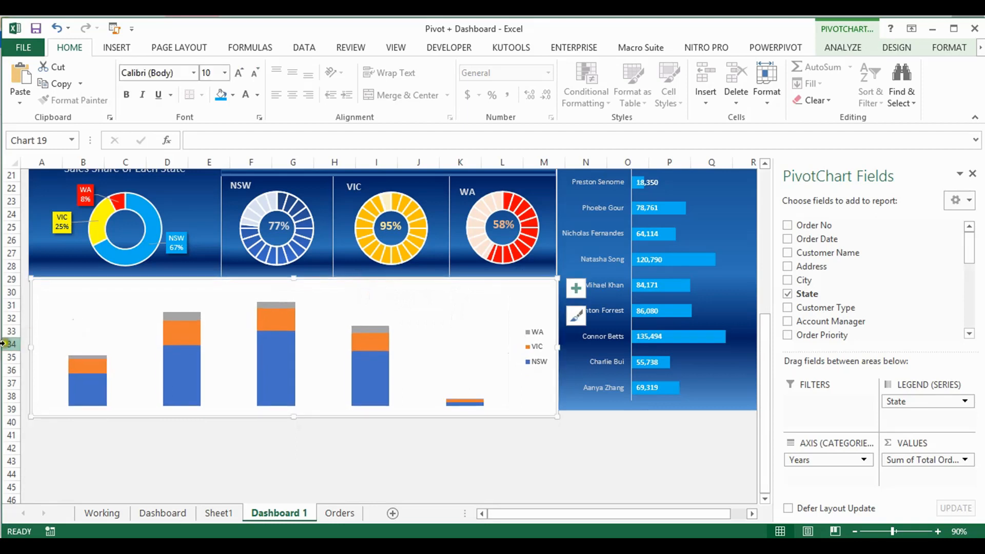
{"action": "left_click_drag", "start_coordinate": [32, 349], "coordinate": [28, 344]}
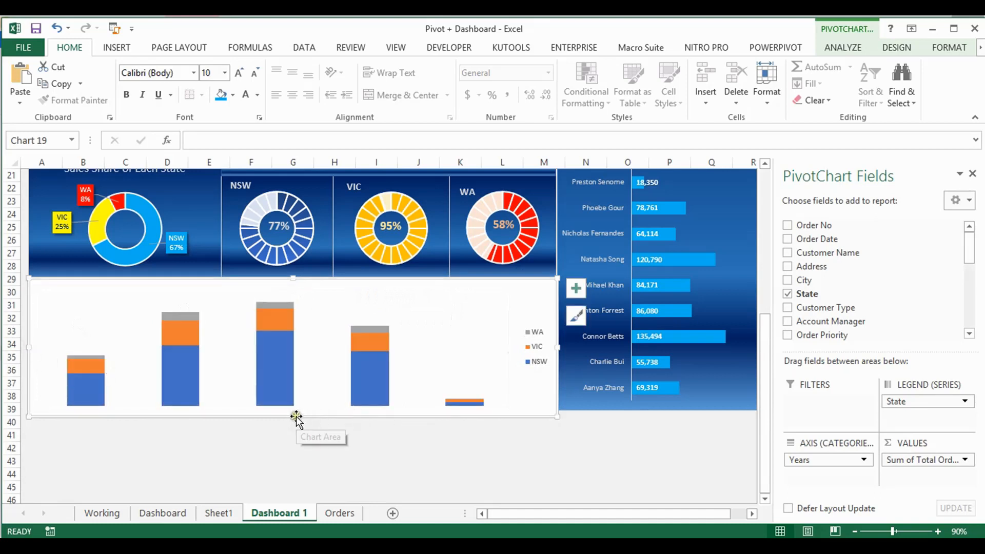
{"action": "left_click_drag", "start_coordinate": [293, 416], "coordinate": [292, 412]}
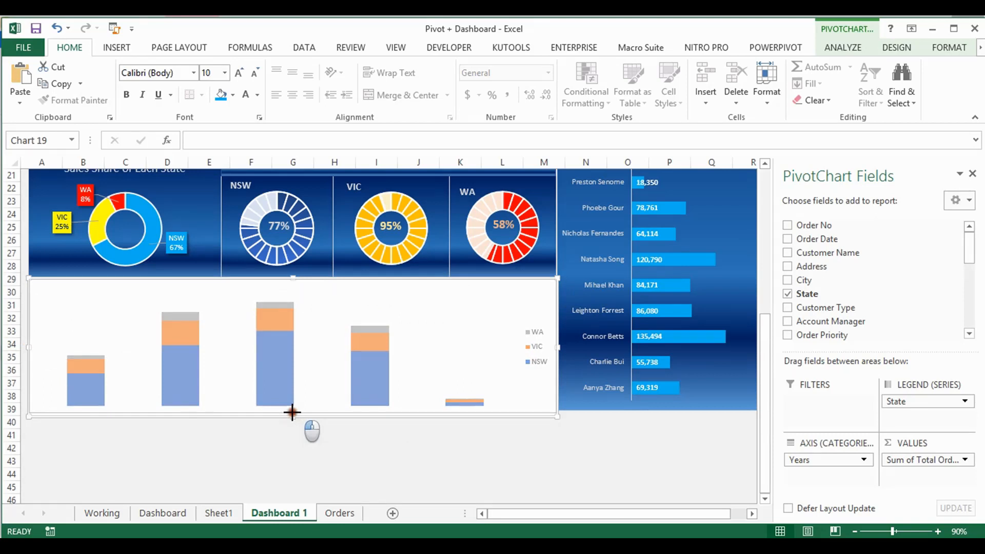
{"action": "left_click_drag", "start_coordinate": [292, 412], "coordinate": [292, 411]}
Check the Dashboard sheet's layout and shorten the account manager bar chart to end level with the donut charts
{"action": "left_click", "coordinate": [181, 512]}
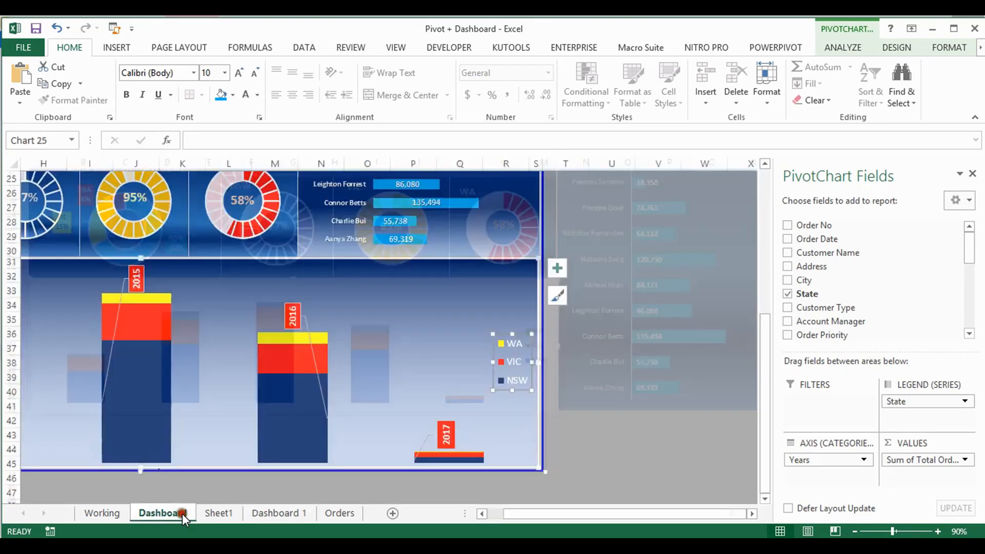
{"action": "left_click", "coordinate": [277, 513]}
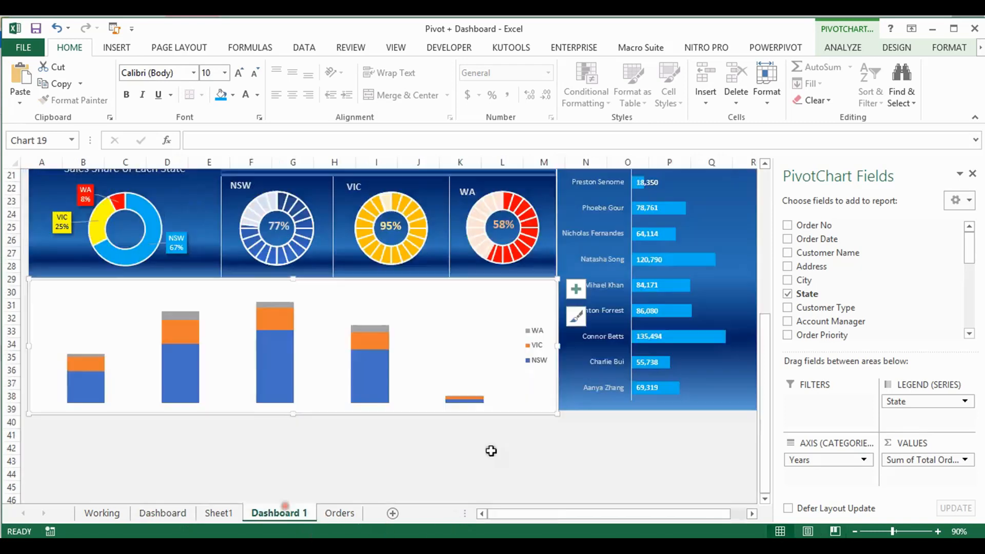
{"action": "left_click", "coordinate": [720, 379]}
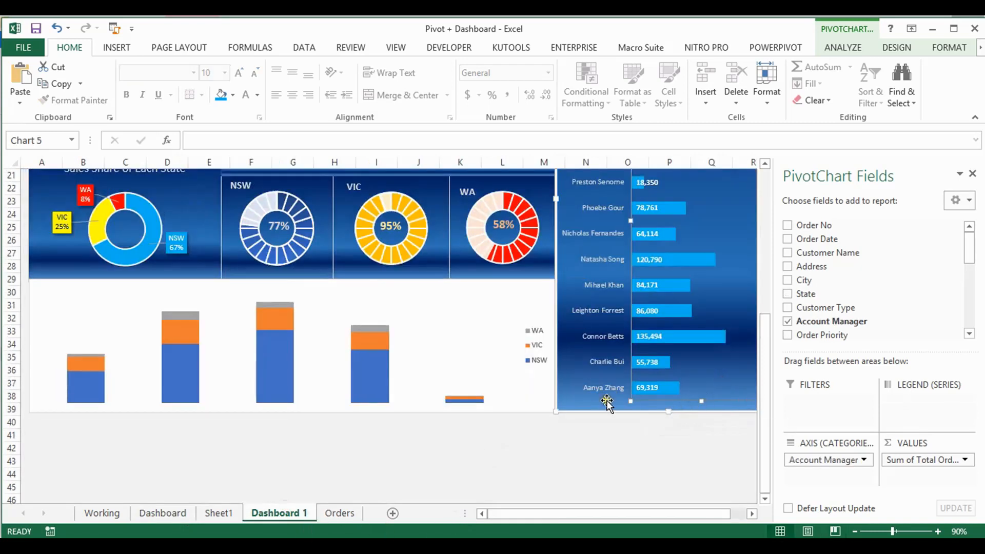
{"action": "left_click", "coordinate": [578, 396]}
{"action": "left_click_drag", "start_coordinate": [667, 412], "coordinate": [653, 280]}
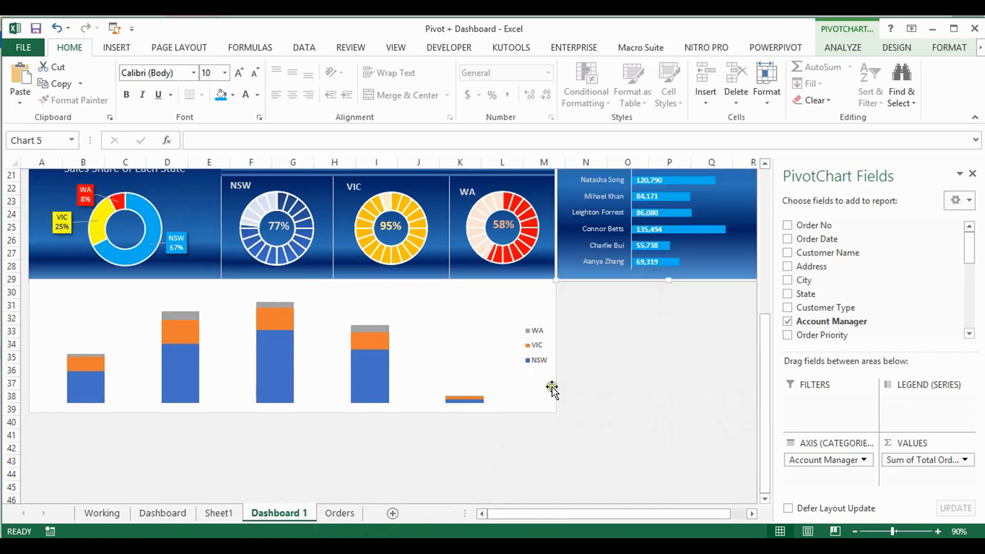
Widen the stacked column chart to the right edge of the account manager bar chart, near column R
{"action": "left_click", "coordinate": [523, 387]}
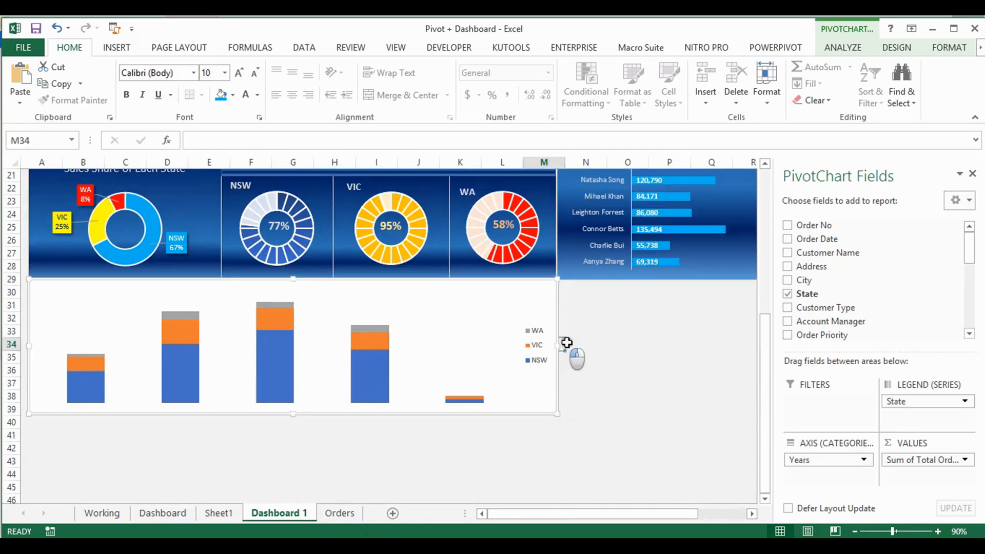
{"action": "left_click", "coordinate": [580, 342]}
{"action": "left_click", "coordinate": [536, 388]}
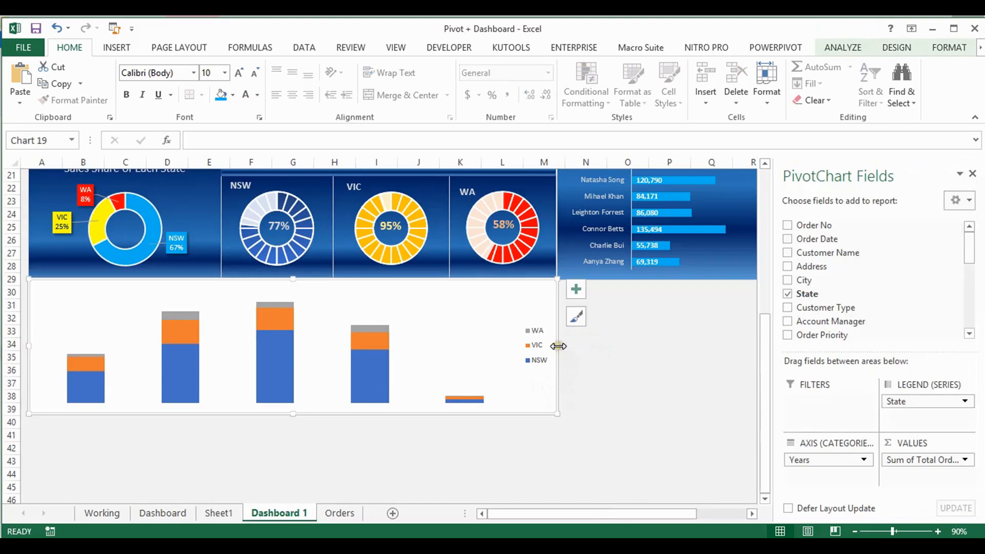
{"action": "scroll", "coordinate": [757, 347], "scroll_direction": "right", "scroll_amount": 3}
{"action": "scroll", "coordinate": [755, 347], "scroll_direction": "right", "scroll_amount": 2}
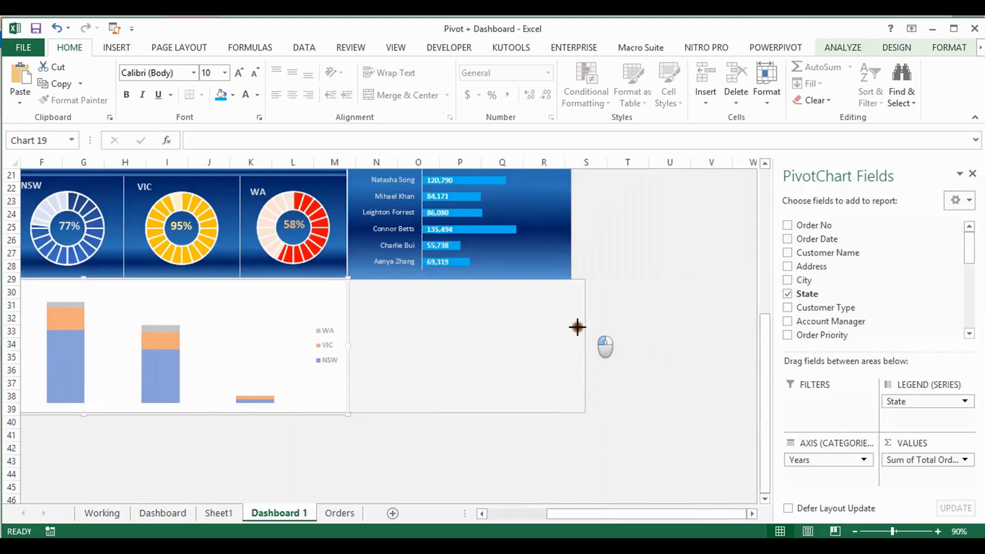
{"action": "left_click_drag", "start_coordinate": [575, 326], "coordinate": [571, 327]}
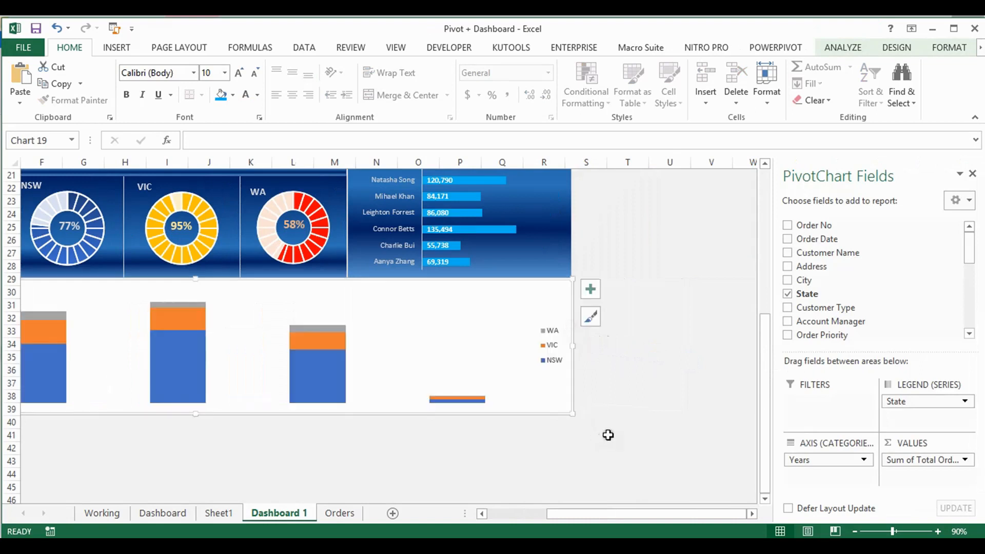
Check the series colours on the Dashboard sheet, then fill the NSW series of the stacked column chart on Dashboard 1 with red
{"action": "left_click", "coordinate": [550, 345]}
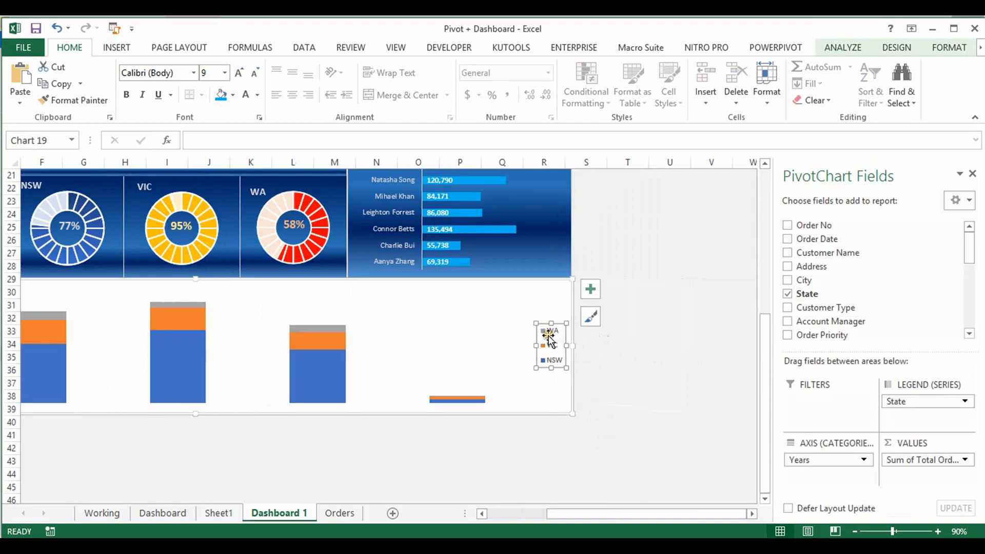
{"action": "left_click", "coordinate": [325, 369]}
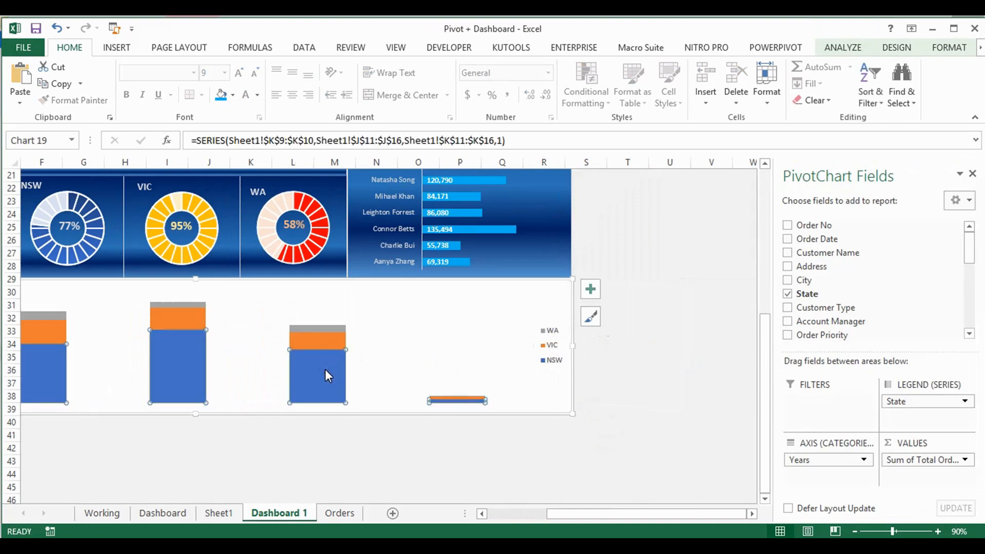
{"action": "left_click", "coordinate": [163, 514]}
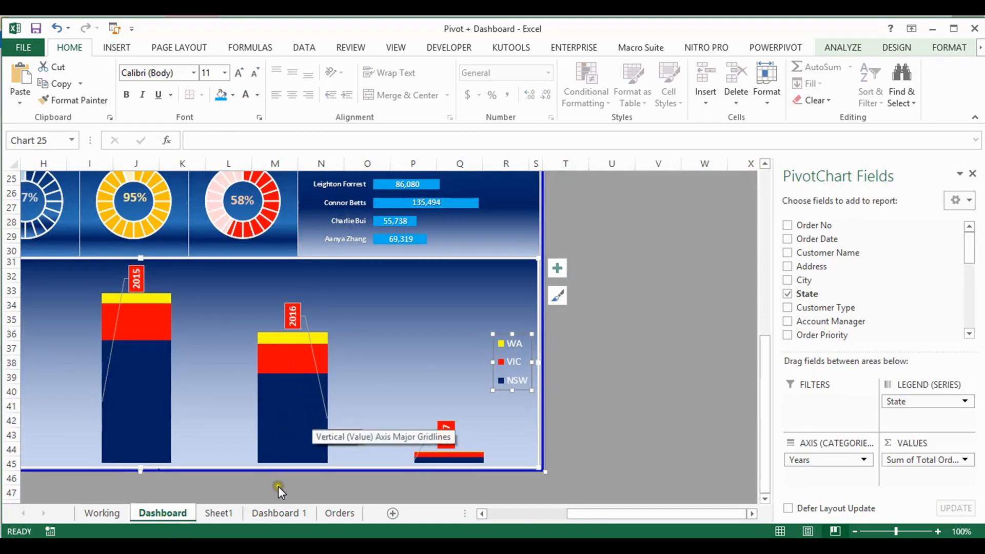
{"action": "left_click", "coordinate": [295, 513]}
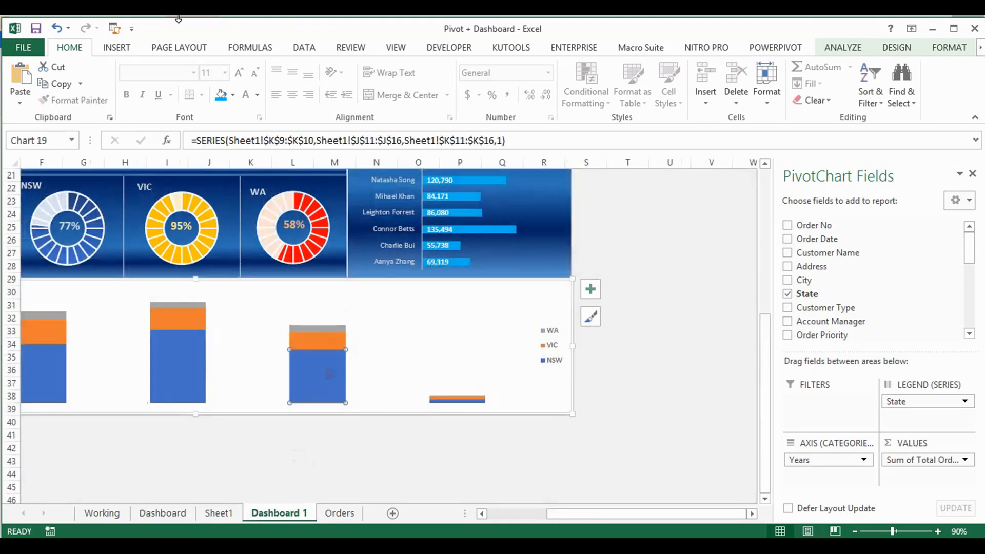
{"action": "left_click", "coordinate": [233, 95]}
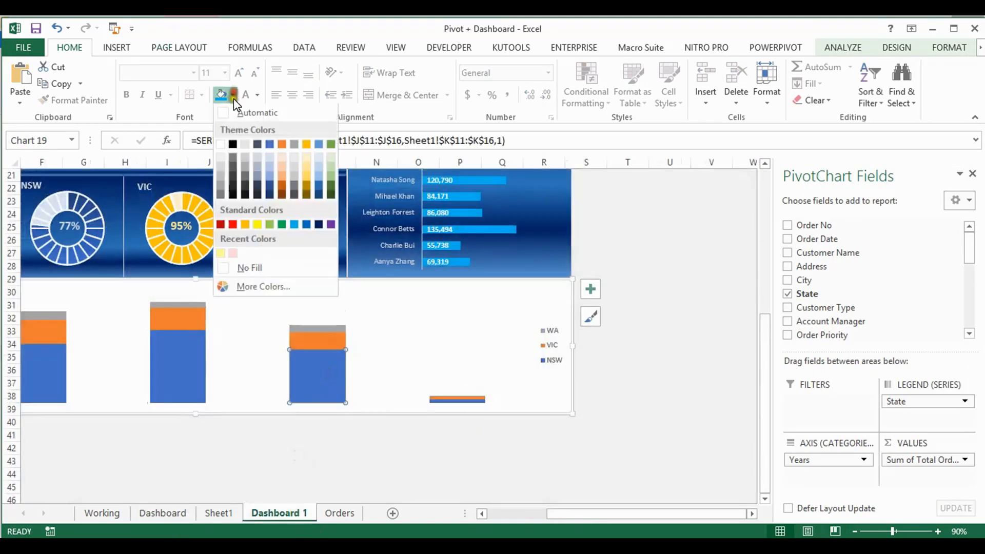
{"action": "left_click", "coordinate": [233, 225]}
{"action": "left_click", "coordinate": [325, 342]}
{"action": "left_click", "coordinate": [405, 324]}
{"action": "left_click", "coordinate": [327, 366]}
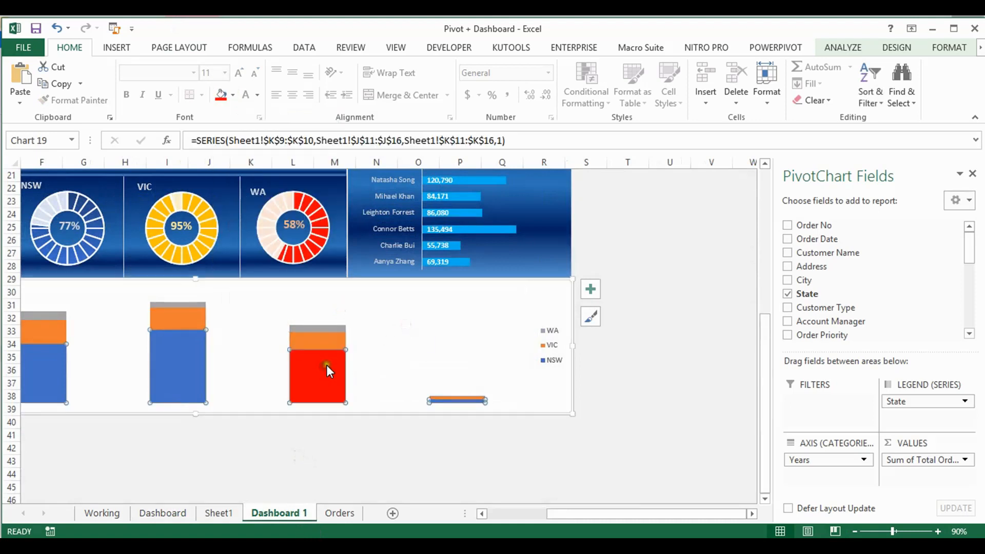
{"action": "left_click", "coordinate": [223, 96]}
Fill the VIC series of the stacked column chart with yellow
{"action": "left_click", "coordinate": [338, 337]}
{"action": "left_click", "coordinate": [232, 96]}
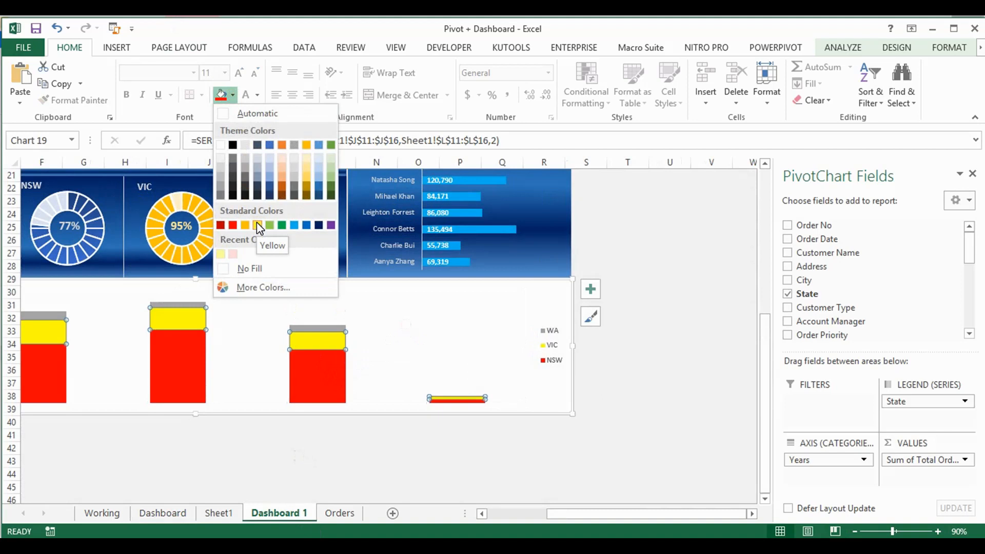
{"action": "left_click", "coordinate": [257, 225]}
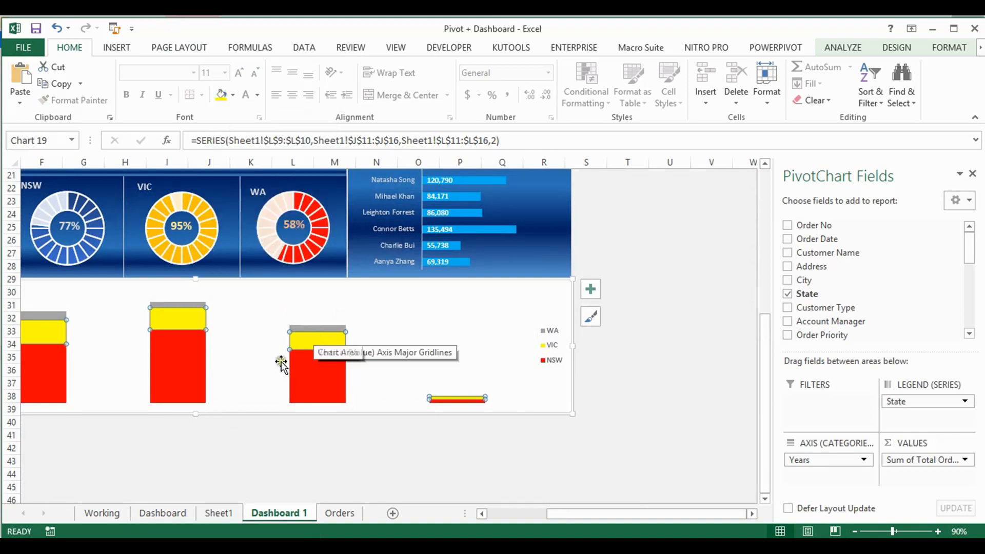
Recheck the Dashboard sheet's colours and fill the NSW series of the Dashboard 1 column chart with dark blue
{"action": "left_click", "coordinate": [162, 513]}
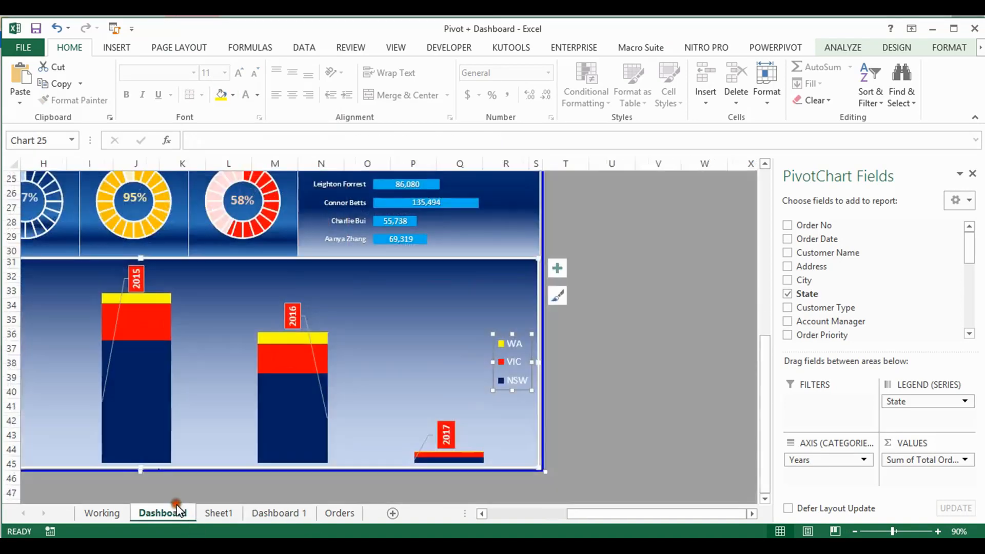
{"action": "left_click", "coordinate": [287, 520]}
{"action": "left_click", "coordinate": [308, 369]}
{"action": "left_click", "coordinate": [233, 95]}
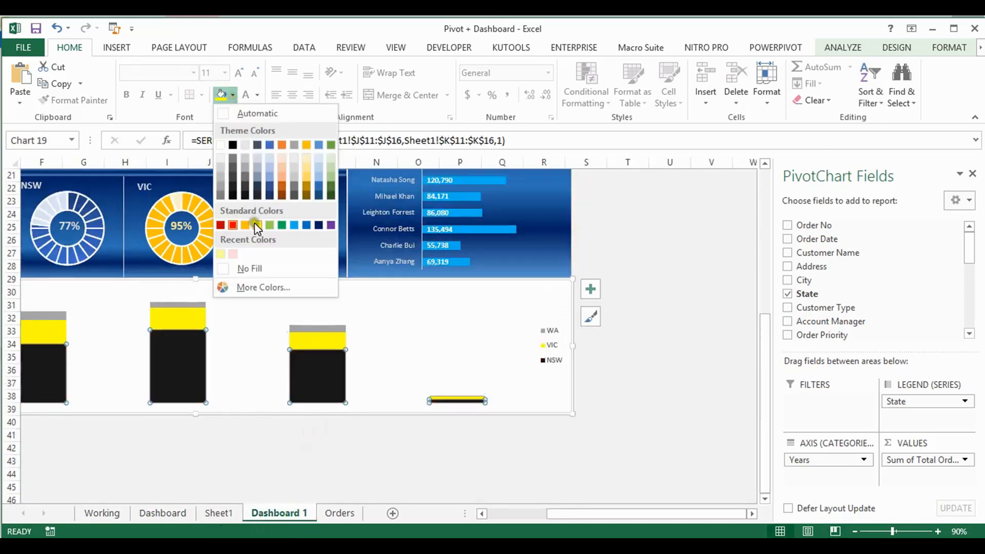
{"action": "left_click", "coordinate": [317, 224]}
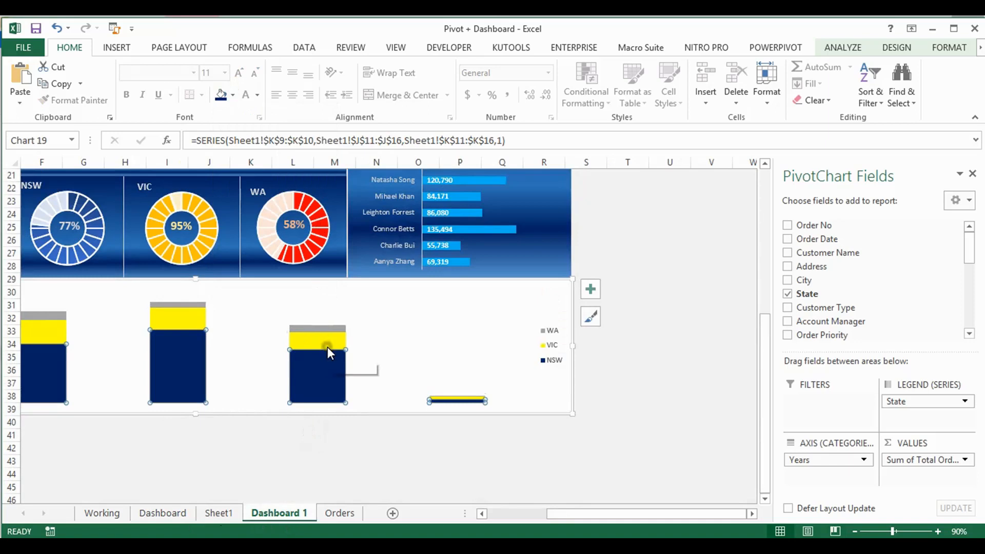
Fill the VIC series of the stacked column chart with red and the WA series with yellow
{"action": "left_click", "coordinate": [325, 343]}
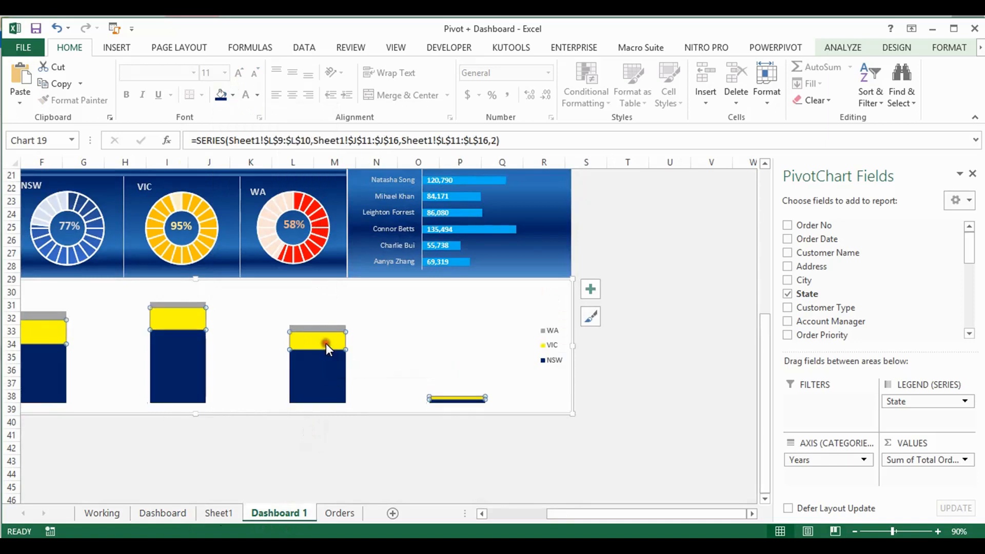
{"action": "left_click", "coordinate": [234, 96]}
{"action": "left_click", "coordinate": [230, 225]}
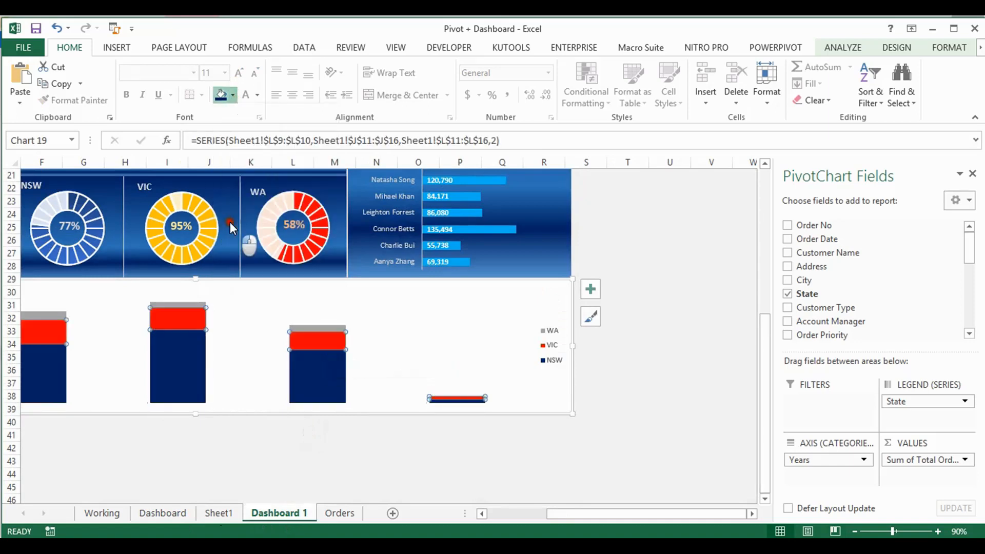
{"action": "left_click", "coordinate": [329, 330]}
{"action": "left_click", "coordinate": [234, 95]}
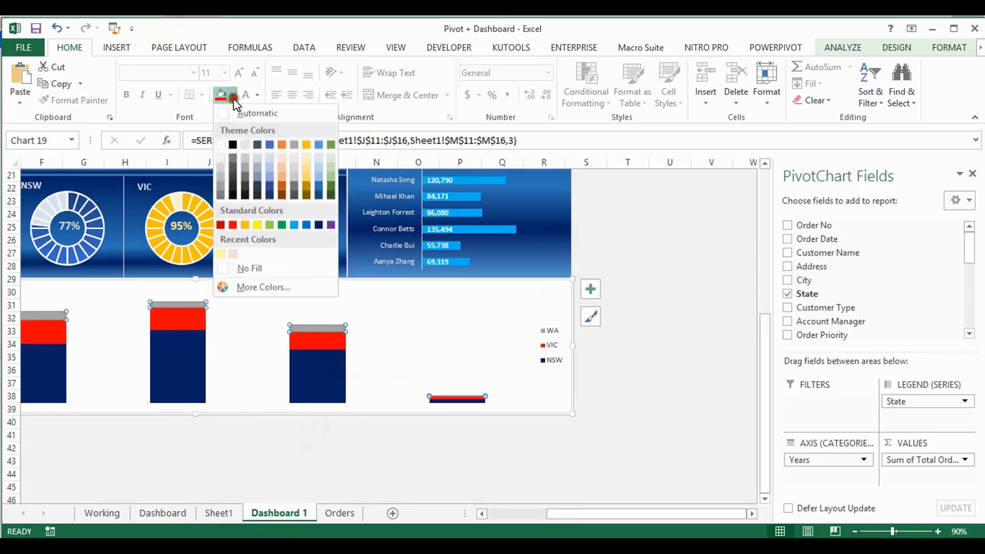
{"action": "left_click", "coordinate": [257, 224]}
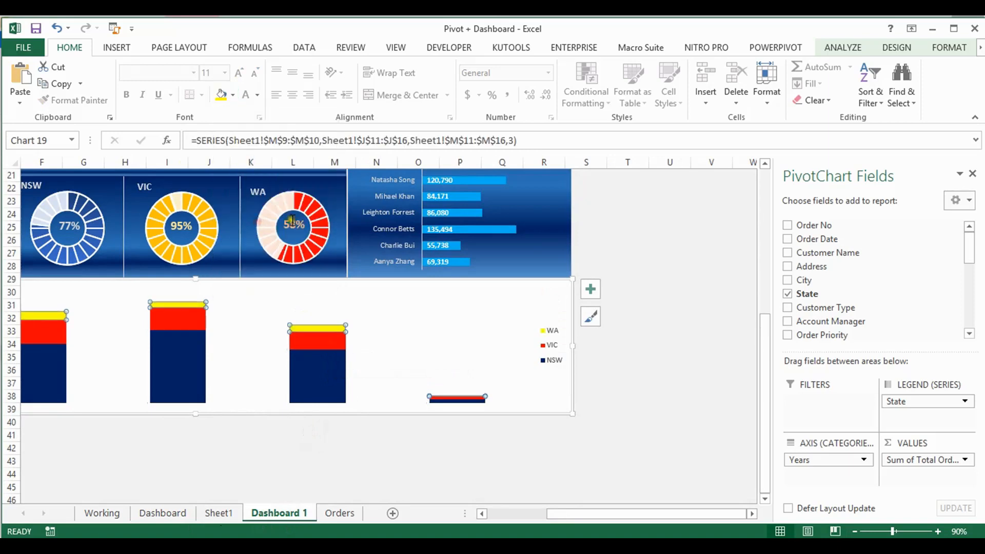
{"action": "left_click", "coordinate": [385, 359]}
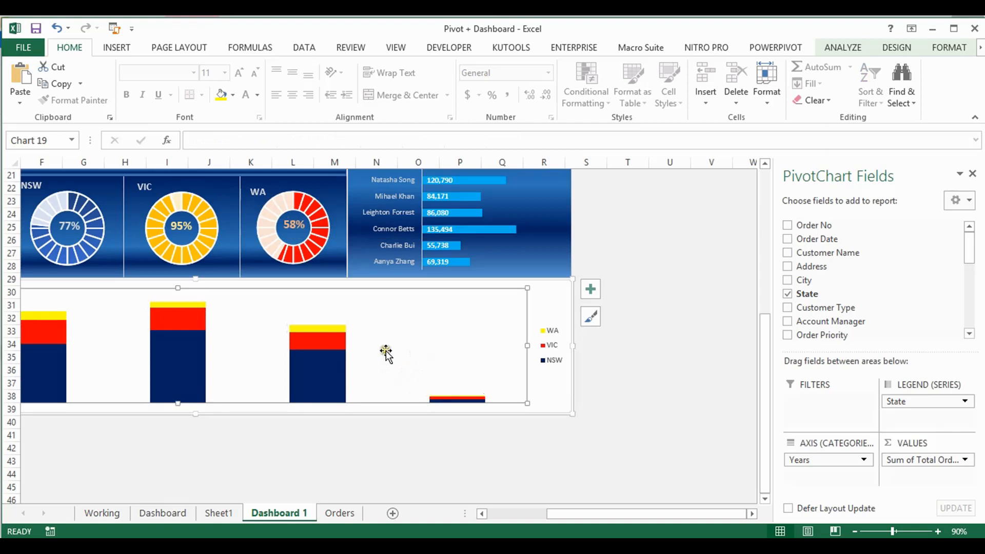
{"action": "left_click", "coordinate": [843, 48]}
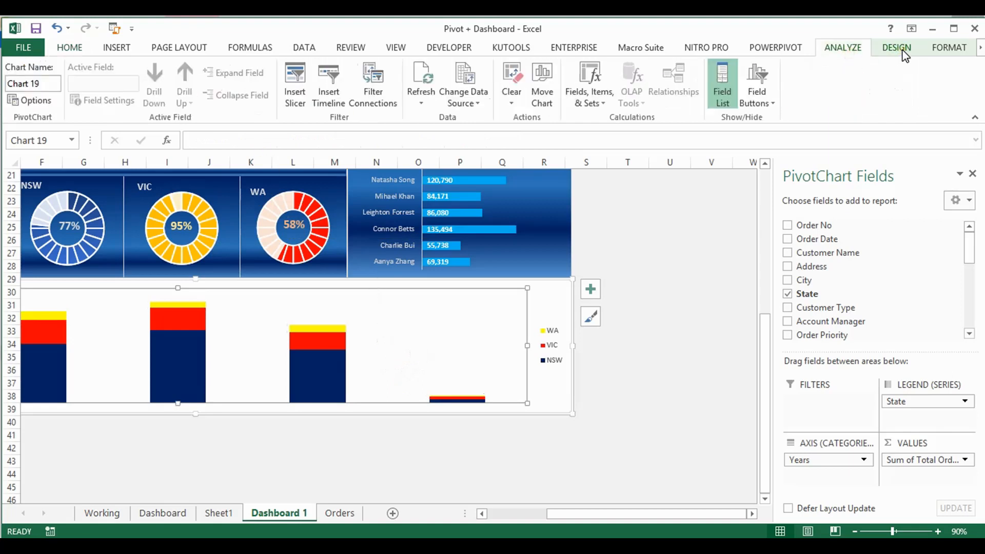
{"action": "left_click", "coordinate": [904, 50]}
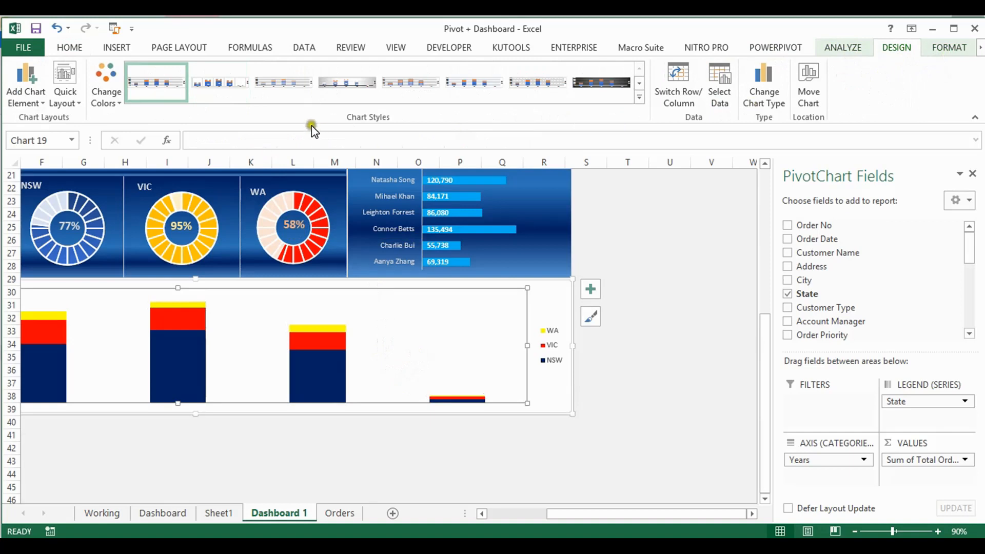
{"action": "left_click", "coordinate": [78, 103]}
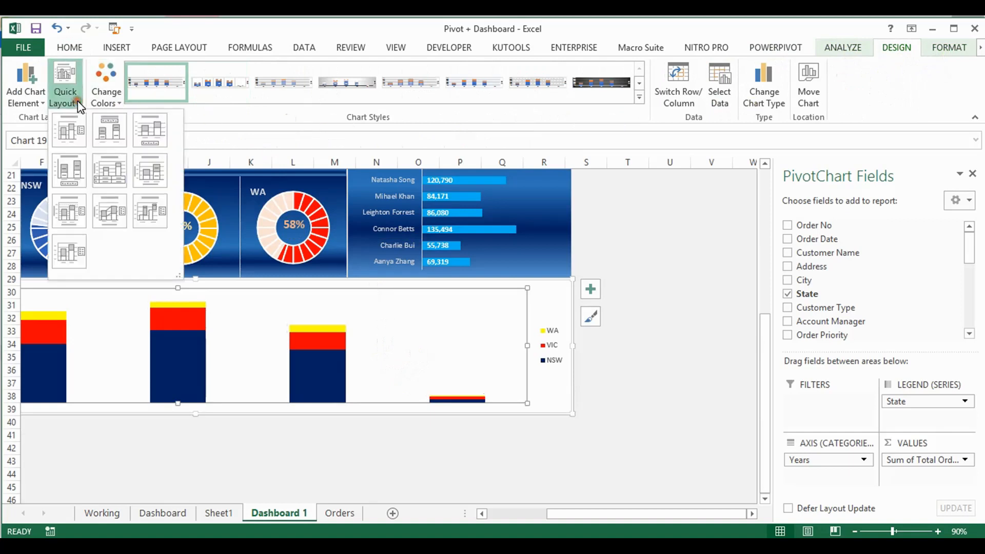
{"action": "left_click", "coordinate": [78, 103]}
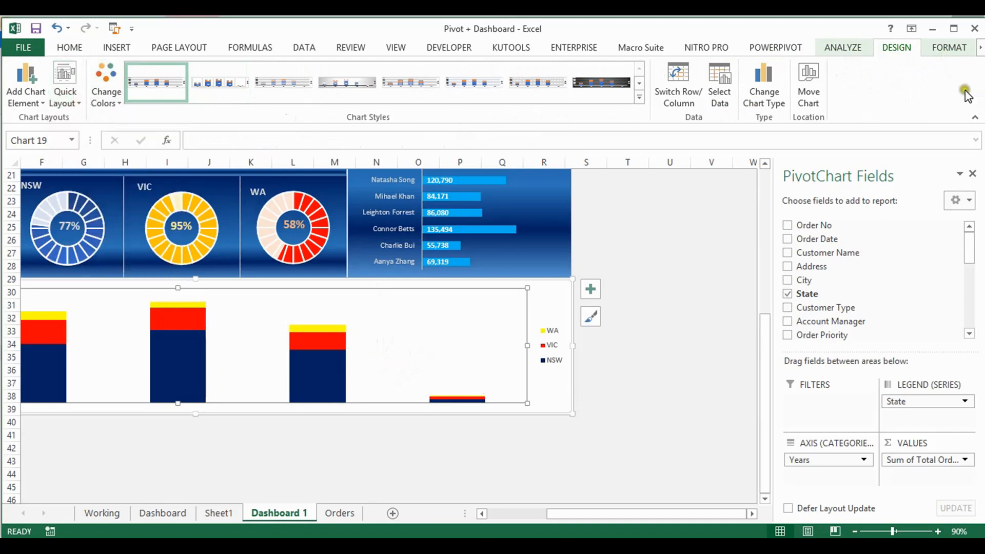
{"action": "left_click", "coordinate": [949, 47]}
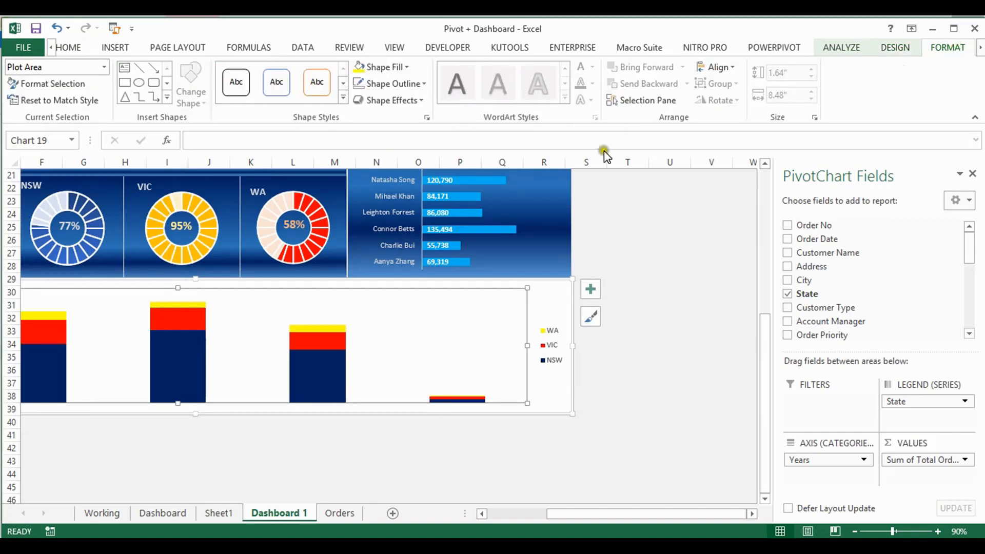
{"action": "left_click", "coordinate": [908, 49]}
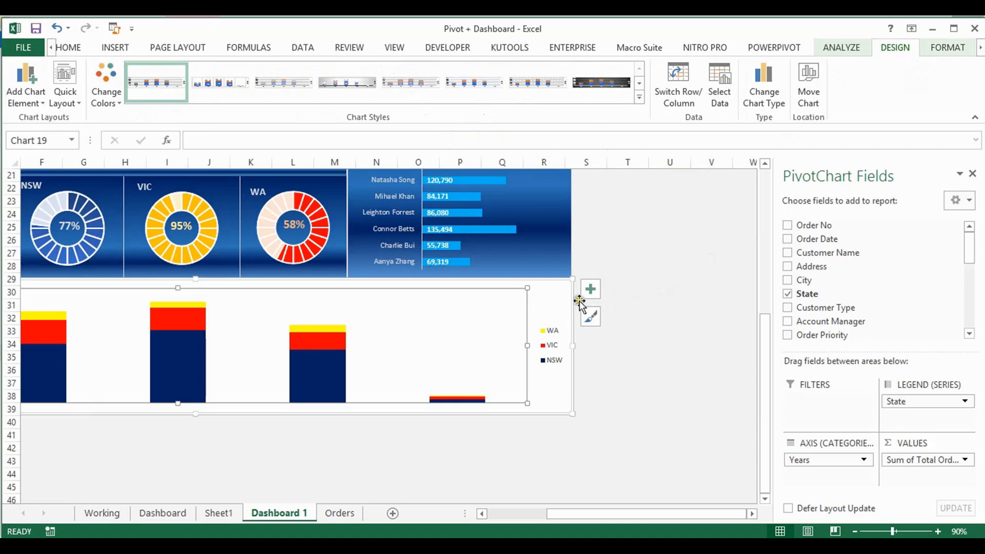
Add centred data labels to all series of the stacked column chart
{"action": "left_click", "coordinate": [552, 302]}
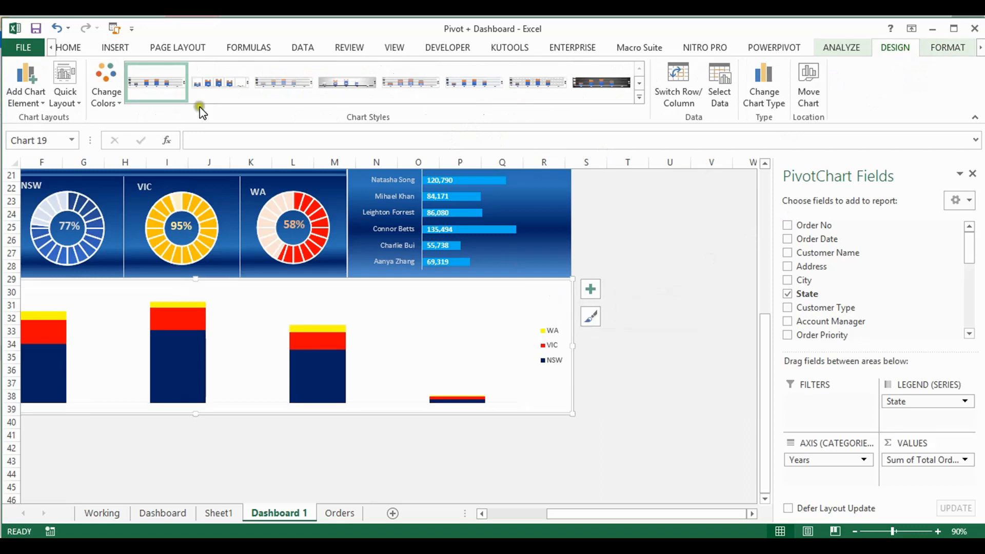
{"action": "left_click", "coordinate": [26, 95]}
{"action": "mouse_move", "coordinate": [72, 172]}
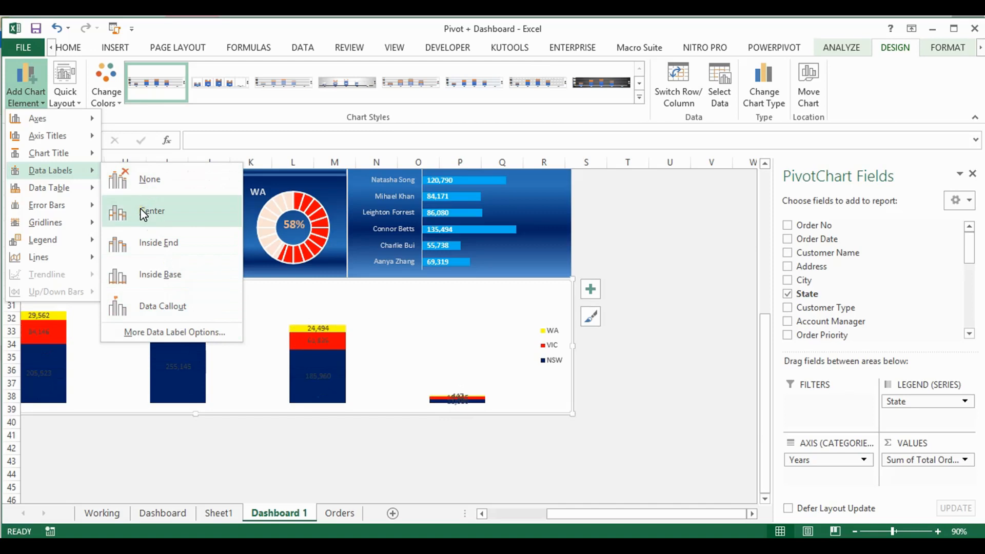
{"action": "mouse_move", "coordinate": [82, 191]}
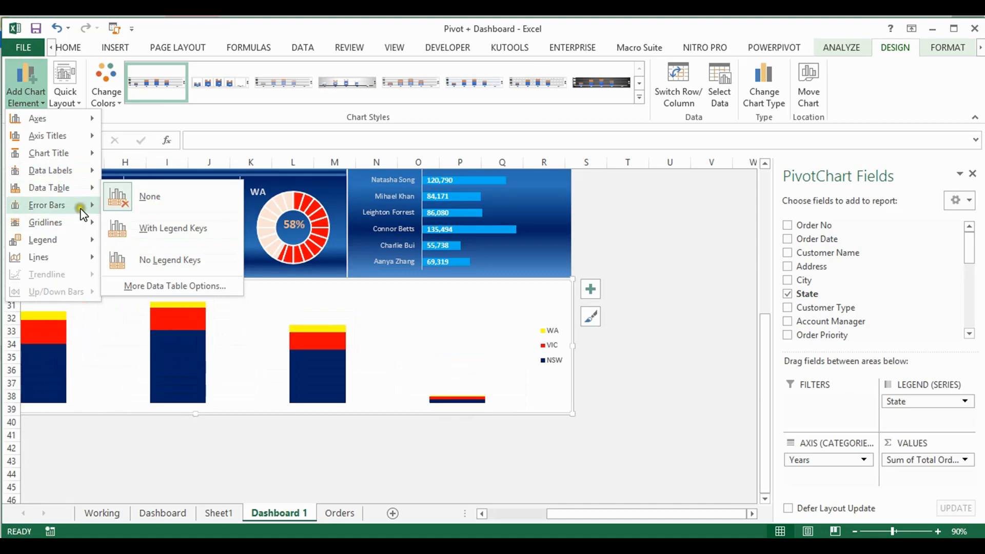
{"action": "mouse_move", "coordinate": [87, 228]}
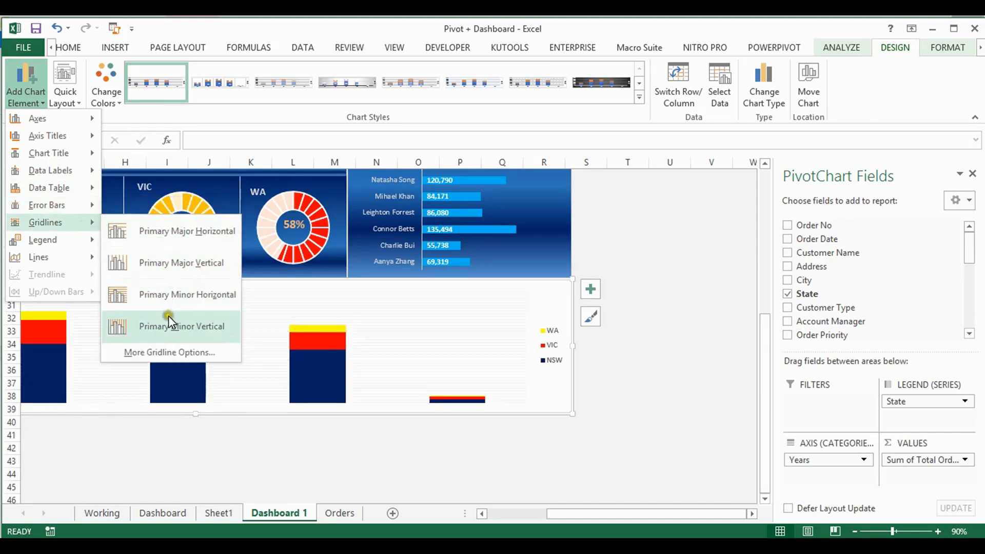
{"action": "mouse_move", "coordinate": [77, 252]}
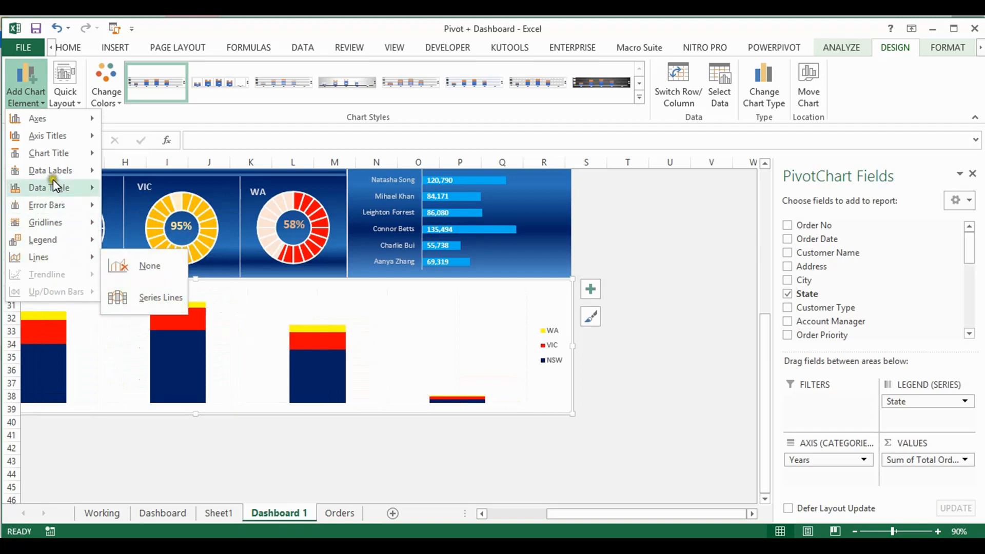
{"action": "mouse_move", "coordinate": [53, 173]}
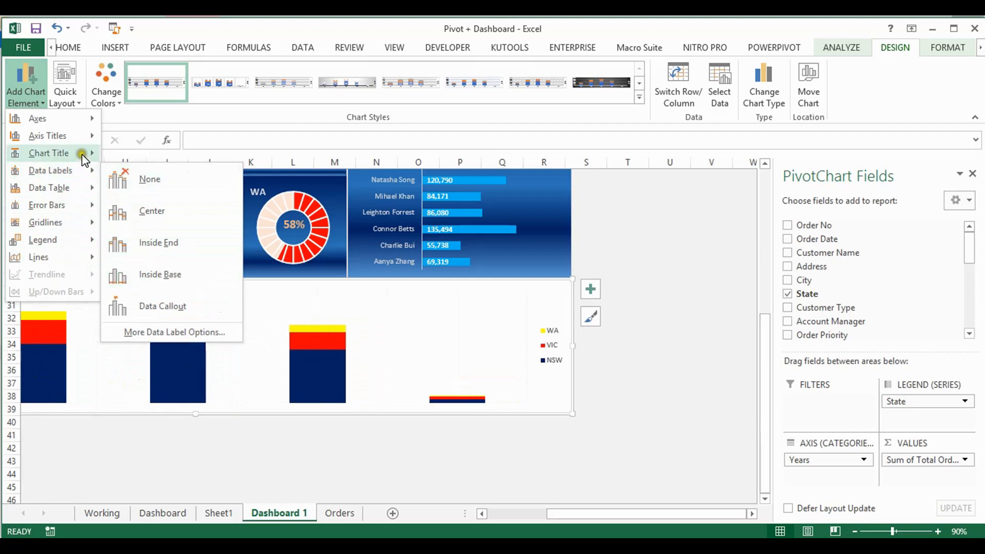
{"action": "mouse_move", "coordinate": [84, 139]}
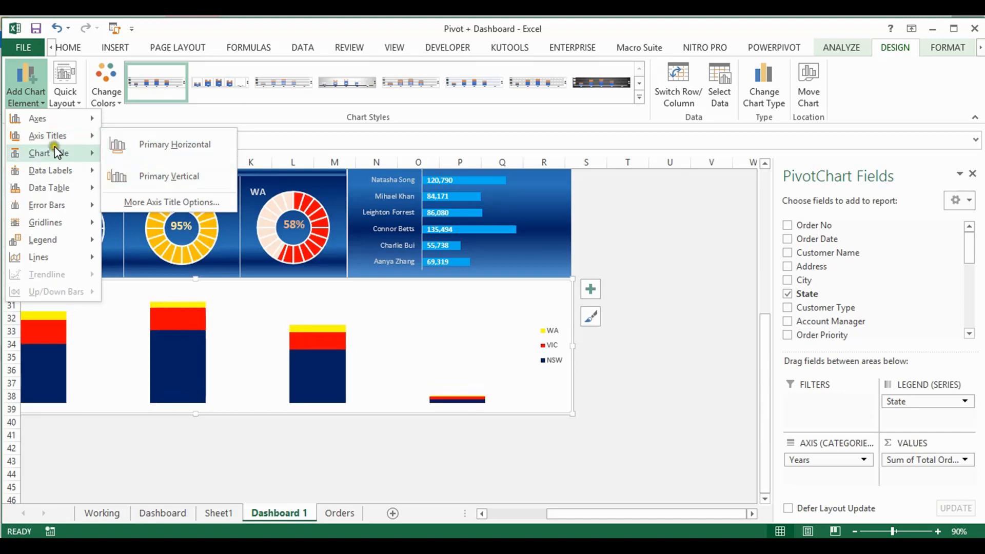
{"action": "mouse_move", "coordinate": [51, 118]}
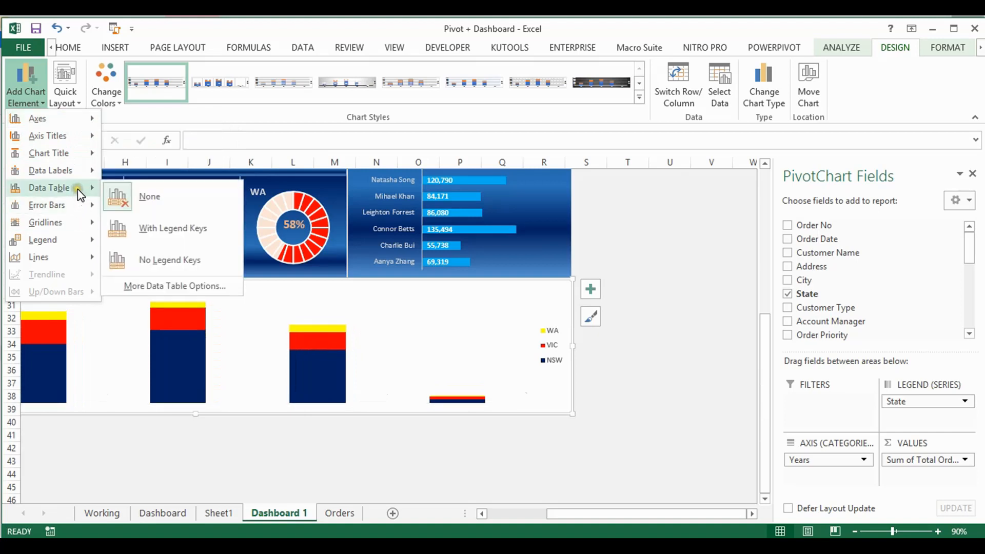
{"action": "mouse_move", "coordinate": [84, 170]}
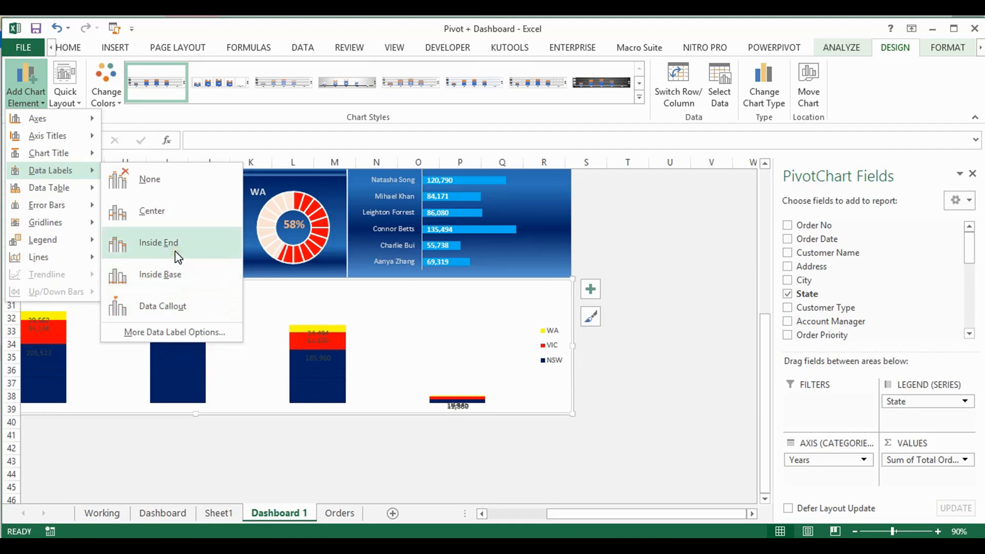
{"action": "left_click", "coordinate": [176, 217]}
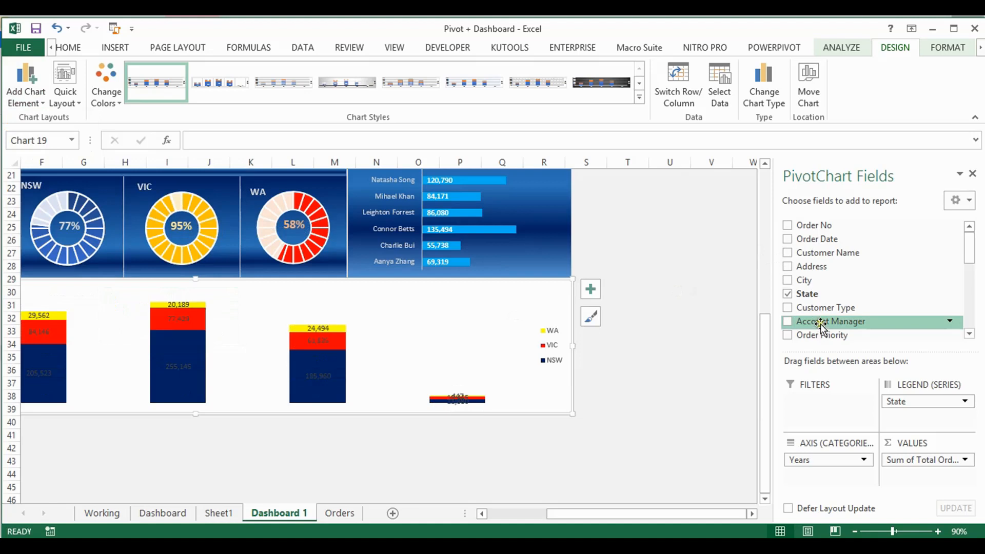
Close the PivotChart field list and delete the NSW and VIC data labels, keeping only the WA labels
{"action": "left_click", "coordinate": [973, 173]}
{"action": "left_click", "coordinate": [321, 379]}
{"action": "key", "text": "Delete"}
{"action": "left_click", "coordinate": [318, 340]}
{"action": "key", "text": "Delete"}
Set the WA data labels of the stacked column chart to show the category name instead of the value
{"action": "left_click", "coordinate": [319, 329]}
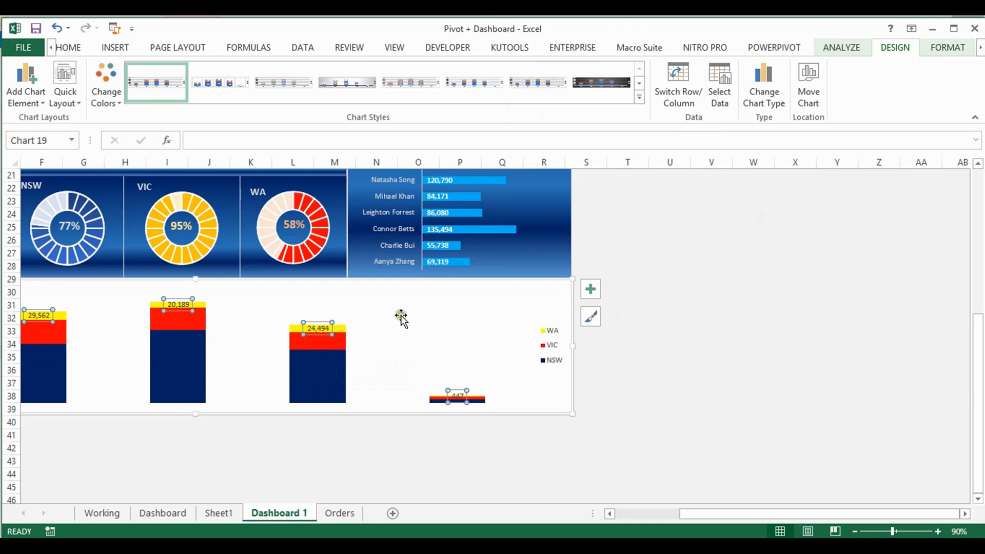
{"action": "double_click", "coordinate": [323, 325]}
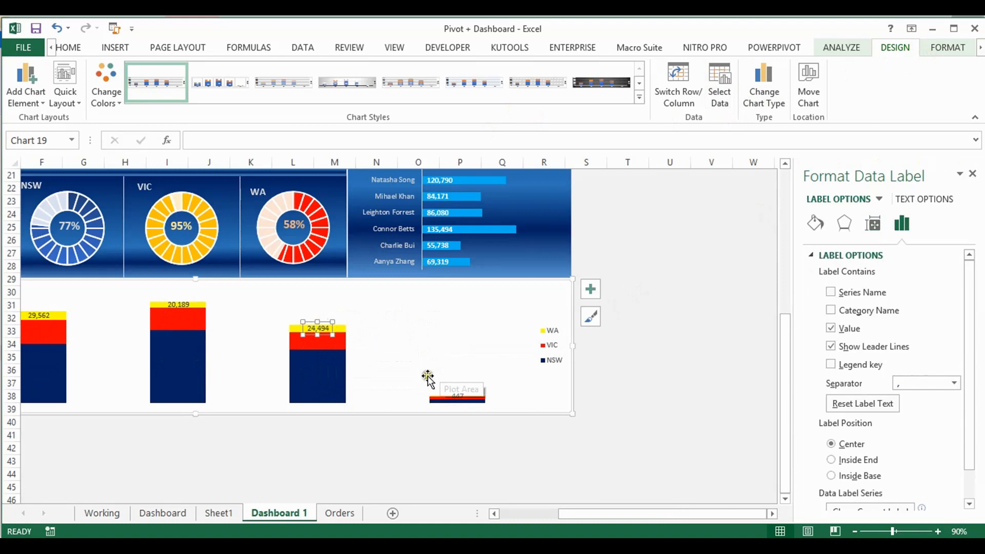
{"action": "left_click", "coordinate": [334, 368]}
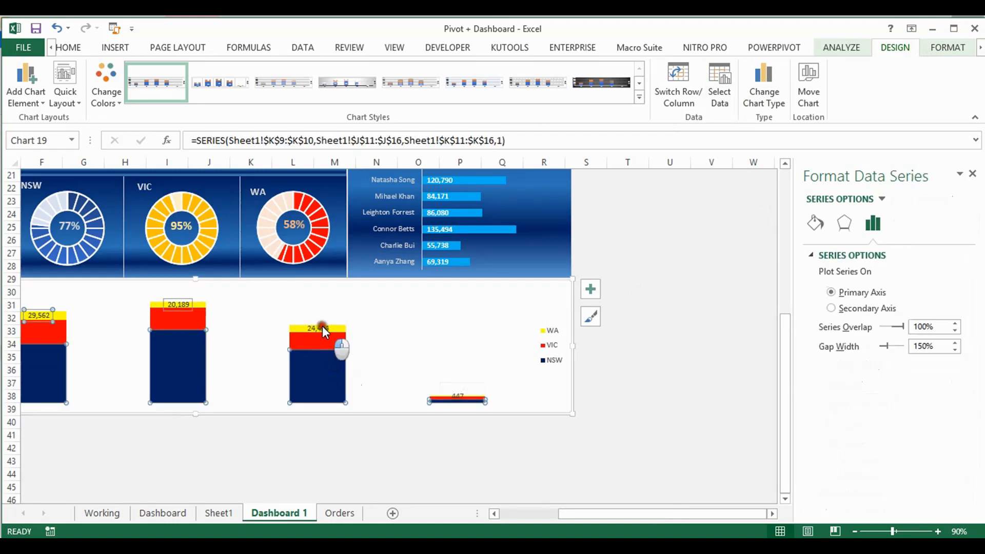
{"action": "left_click", "coordinate": [322, 326]}
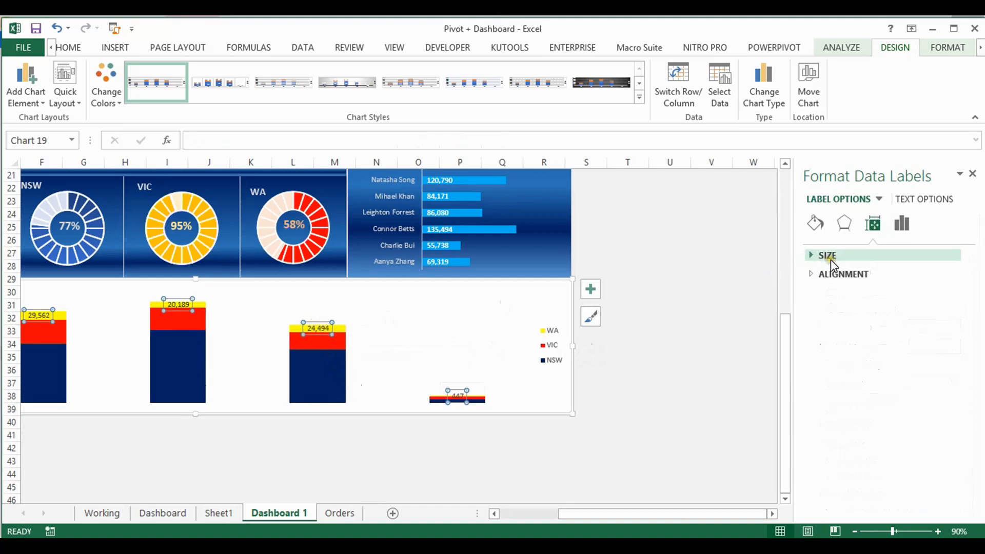
{"action": "left_click", "coordinate": [908, 230]}
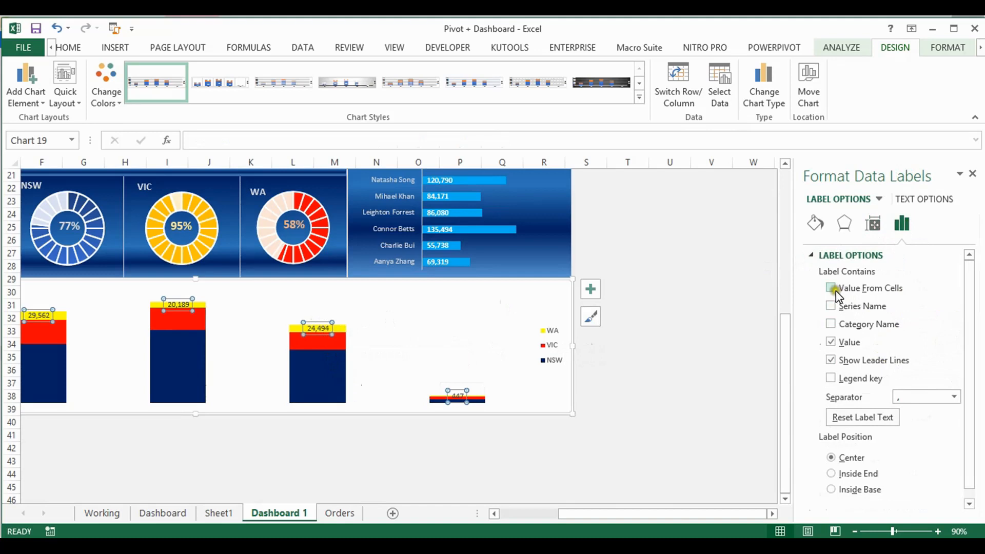
{"action": "left_click", "coordinate": [831, 305]}
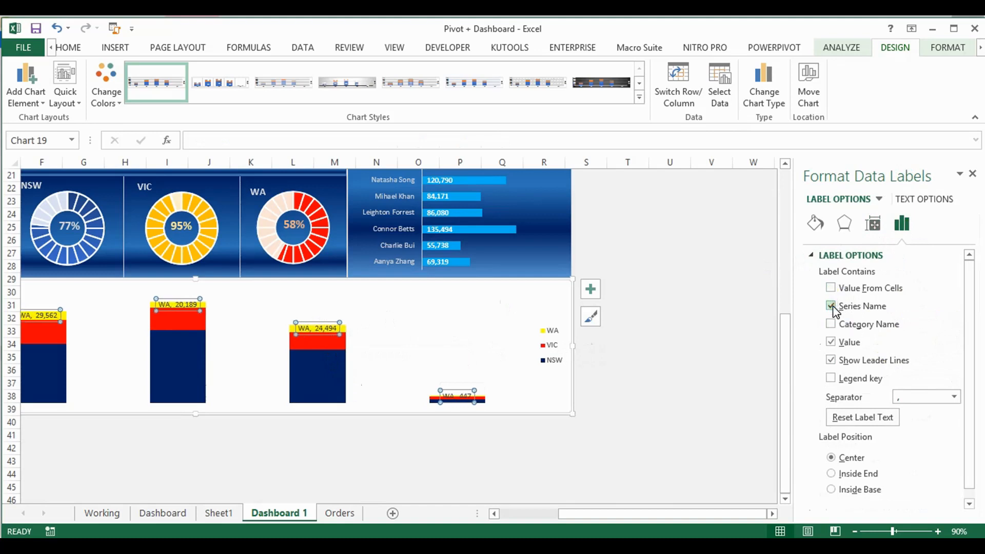
{"action": "left_click", "coordinate": [831, 324]}
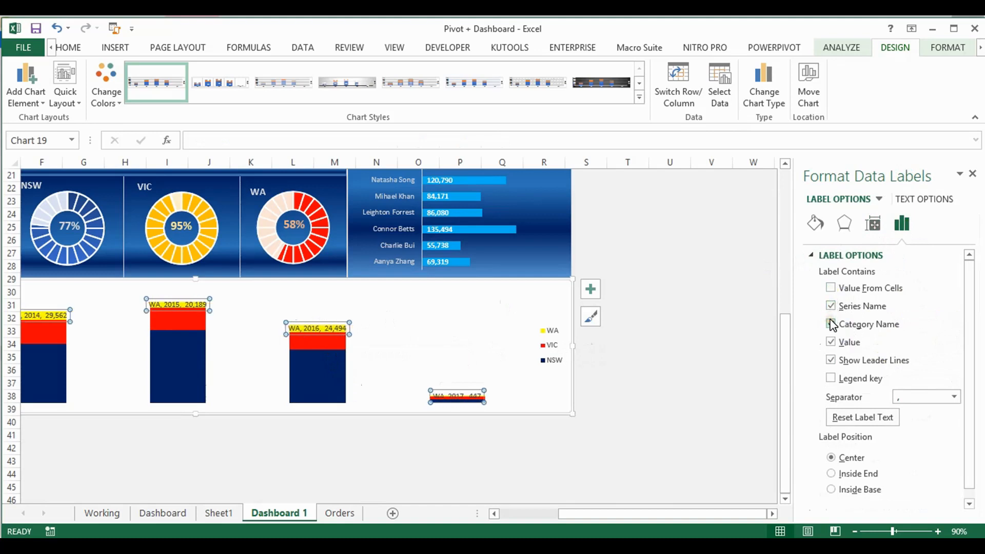
{"action": "left_click", "coordinate": [832, 307]}
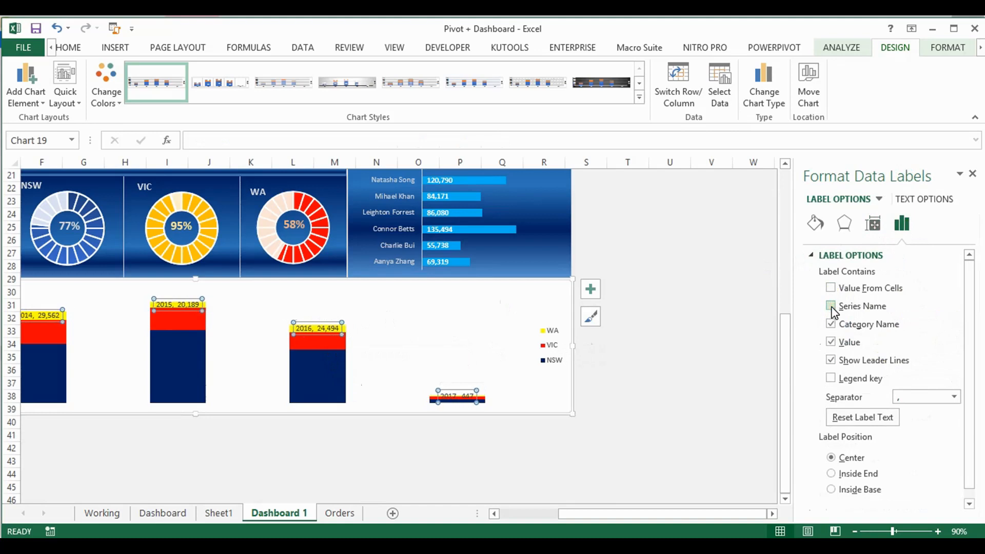
{"action": "left_click", "coordinate": [831, 342]}
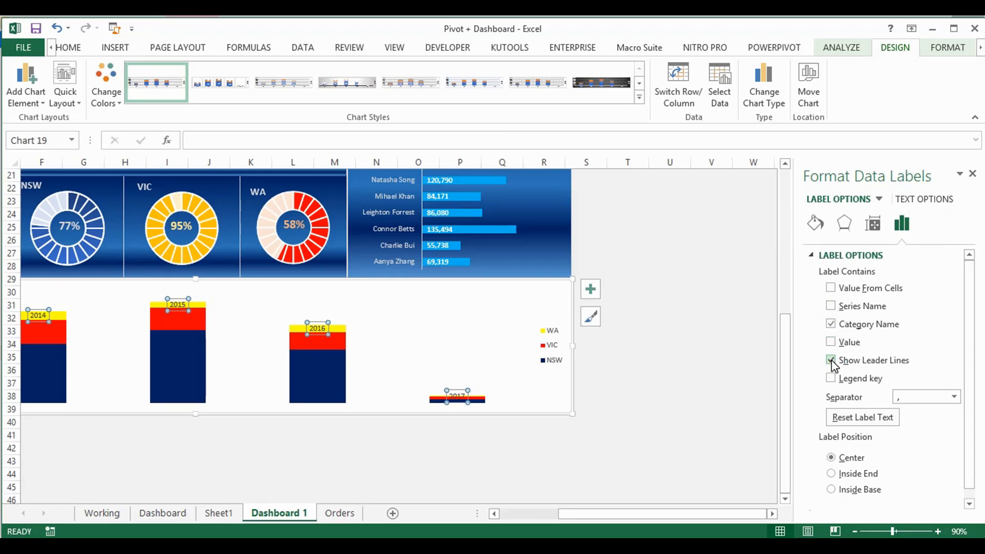
{"action": "left_click", "coordinate": [830, 361]}
Set the position of the year labels on the stacked column chart to Inside Base
{"action": "left_click_drag", "start_coordinate": [969, 318], "coordinate": [976, 411]}
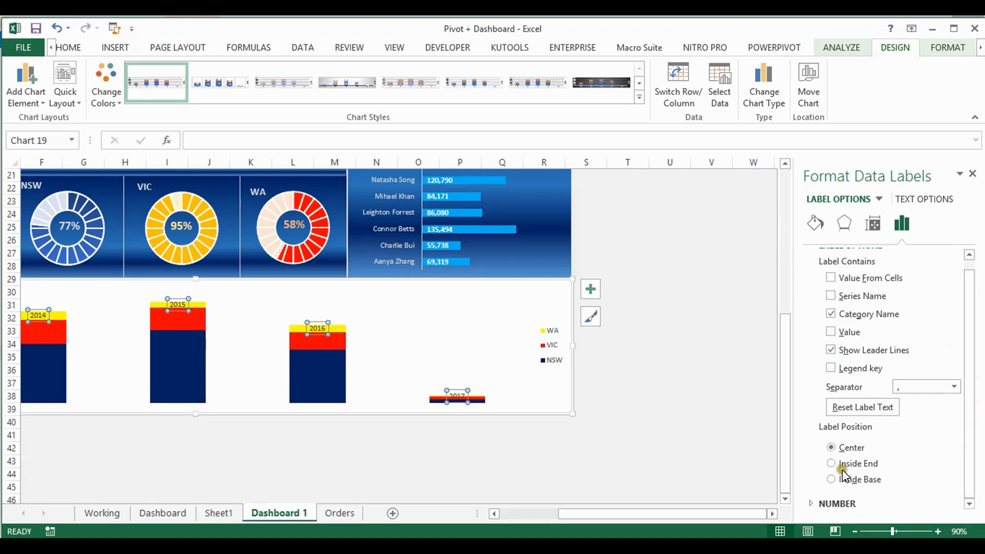
{"action": "left_click", "coordinate": [831, 464]}
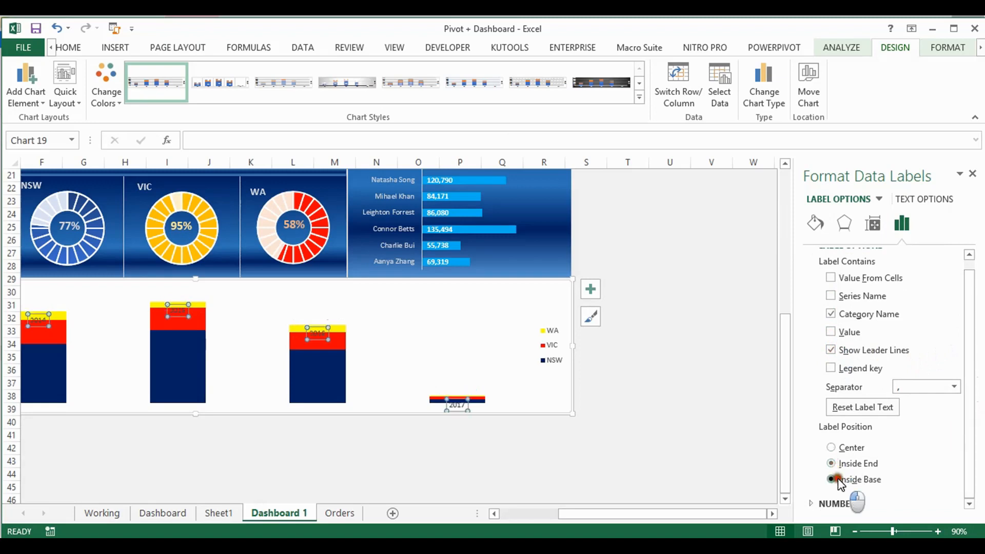
{"action": "left_click", "coordinate": [837, 481]}
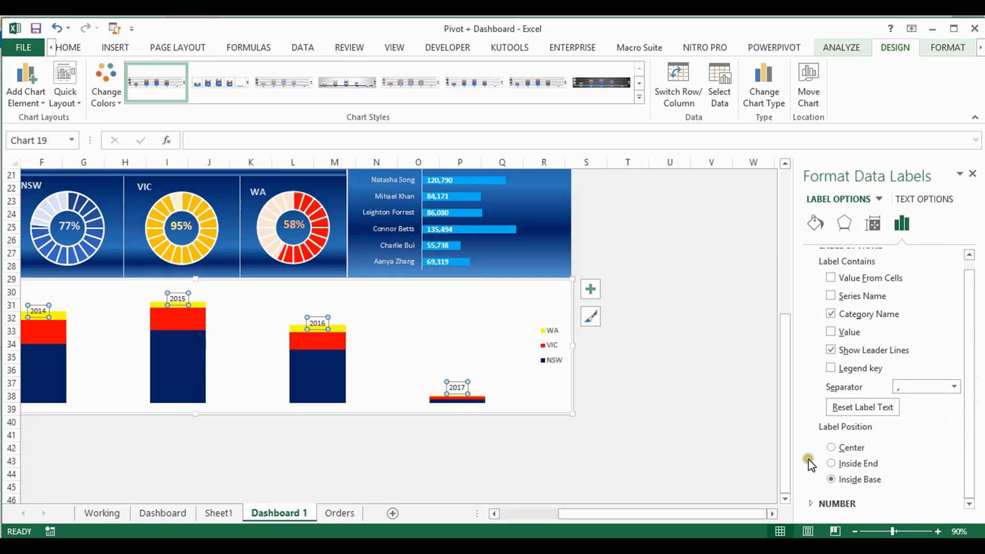
Examine the text direction and vertical alignment of the year labels in the Dashboard sheet's annual sales chart
{"action": "left_click", "coordinate": [166, 515]}
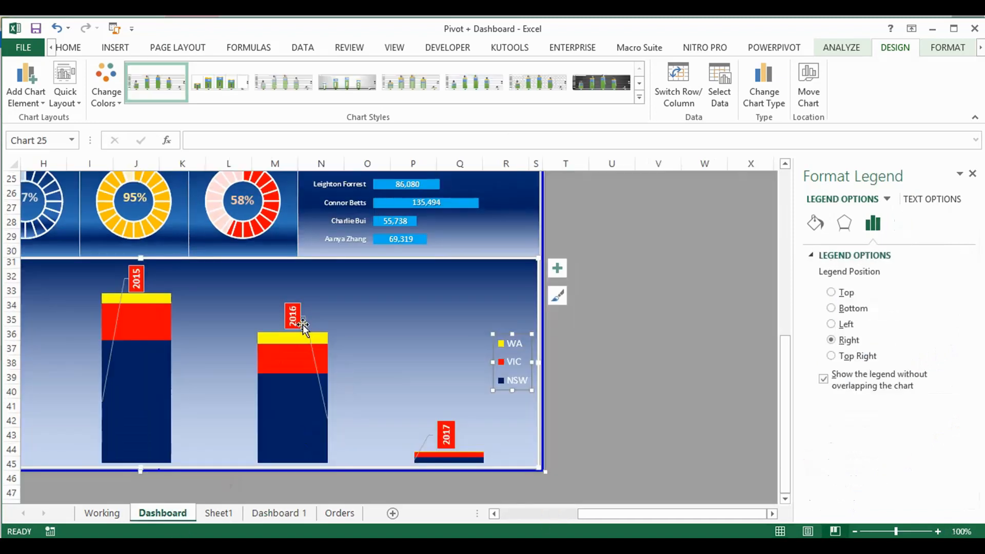
{"action": "left_click_drag", "start_coordinate": [619, 518], "coordinate": [537, 519]}
{"action": "left_click", "coordinate": [263, 296]}
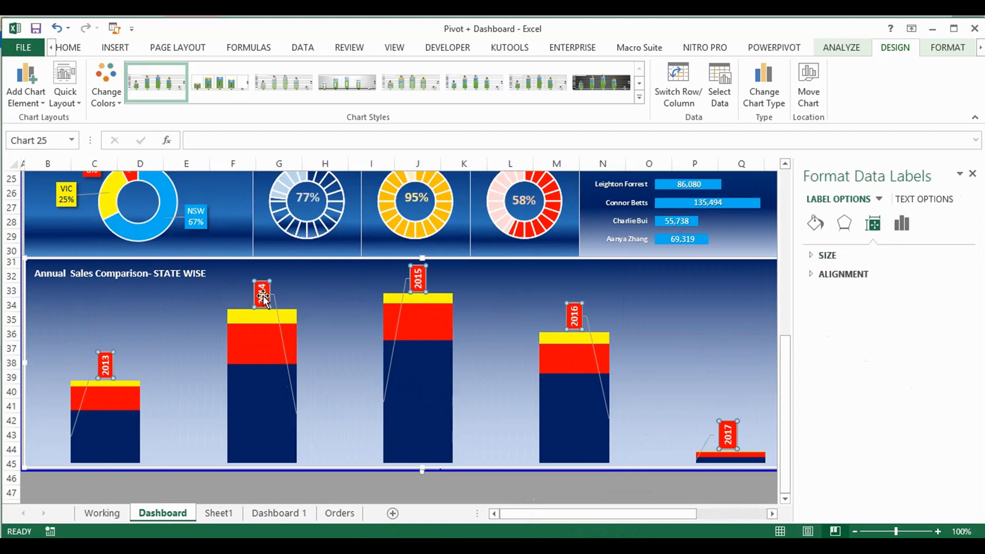
{"action": "left_click", "coordinate": [813, 278]}
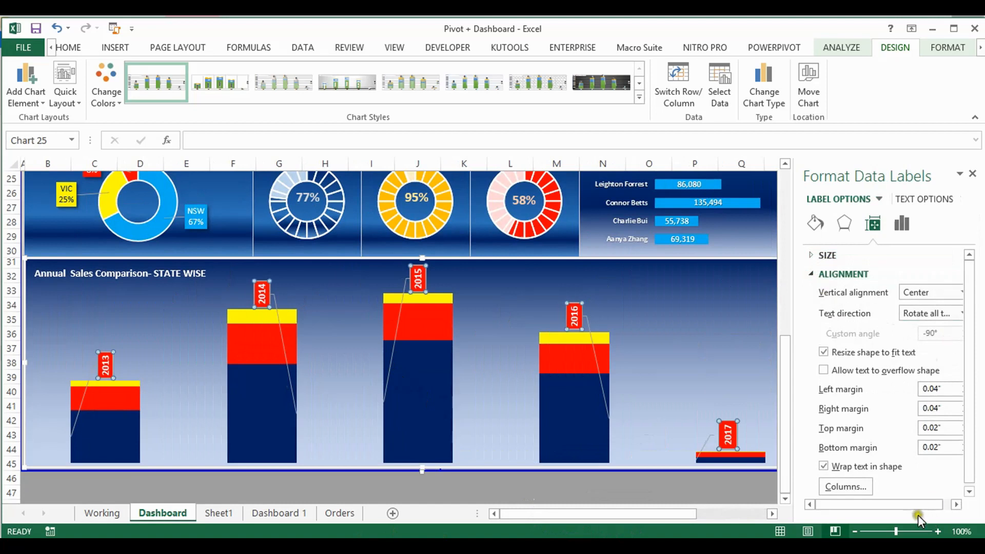
{"action": "left_click_drag", "start_coordinate": [919, 506], "coordinate": [957, 515]}
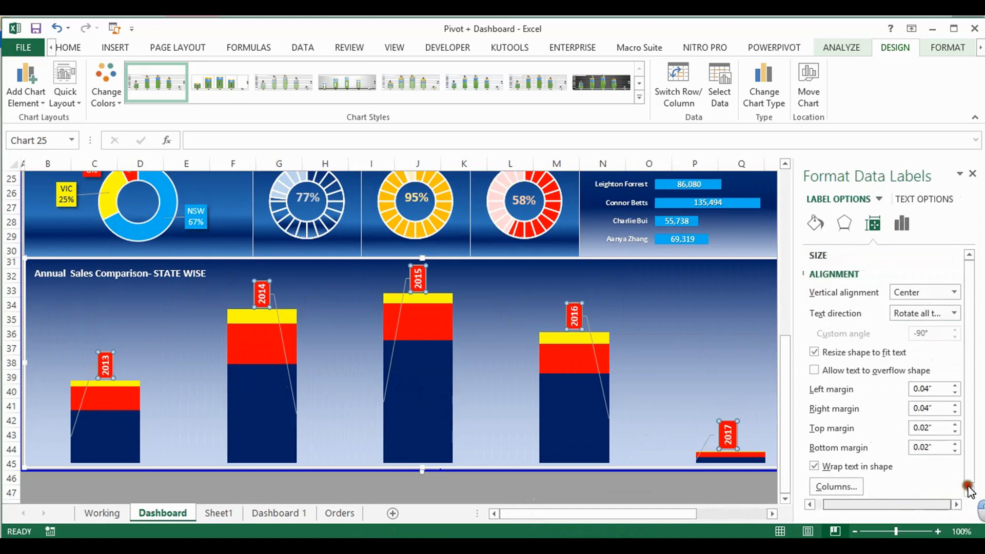
{"action": "left_click", "coordinate": [955, 313]}
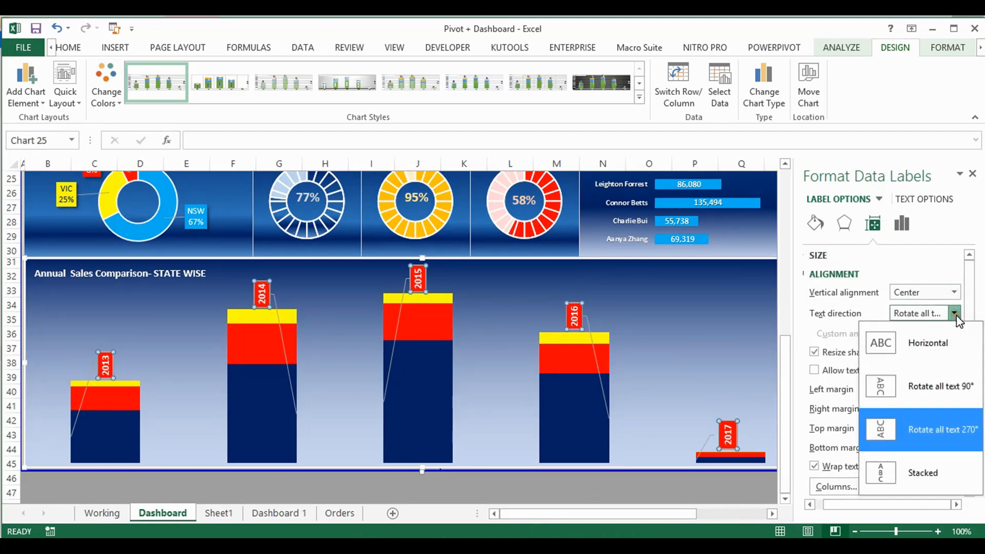
{"action": "left_click", "coordinate": [955, 430]}
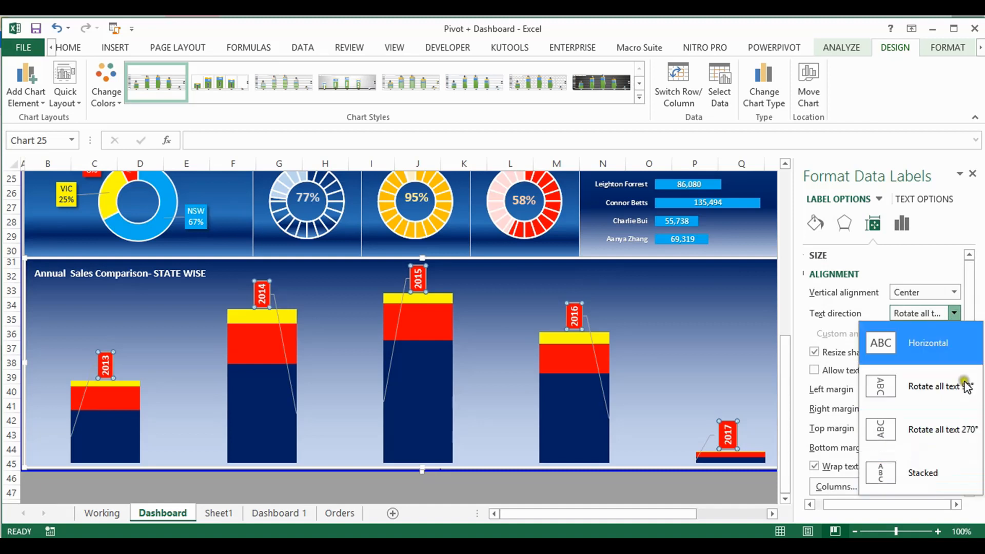
{"action": "left_click", "coordinate": [955, 292]}
{"action": "left_click", "coordinate": [955, 292]}
{"action": "left_click", "coordinate": [957, 293]}
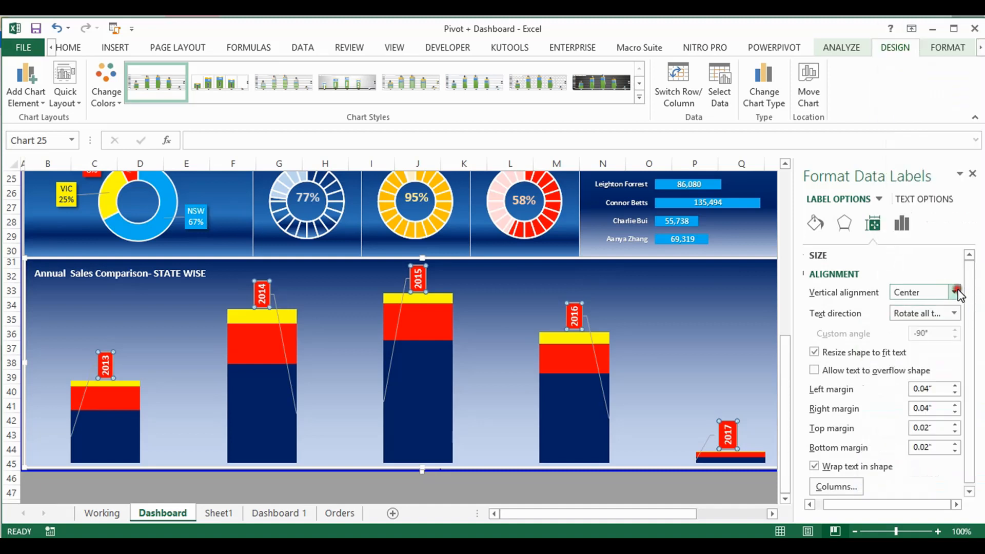
On Dashboard 1, rotate the year labels' text 270° and set their vertical alignment to Center
{"action": "left_click", "coordinate": [296, 511]}
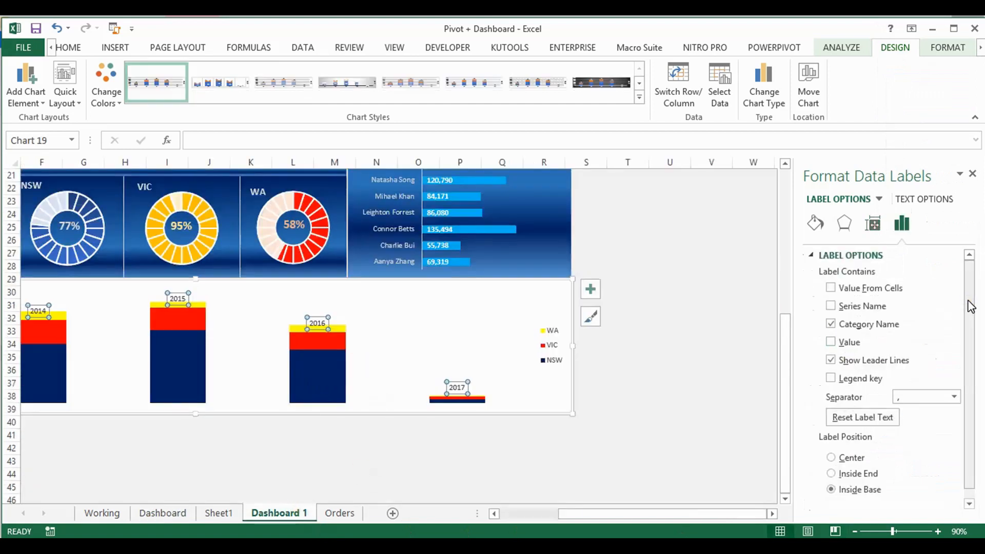
{"action": "left_click_drag", "start_coordinate": [969, 303], "coordinate": [977, 425]}
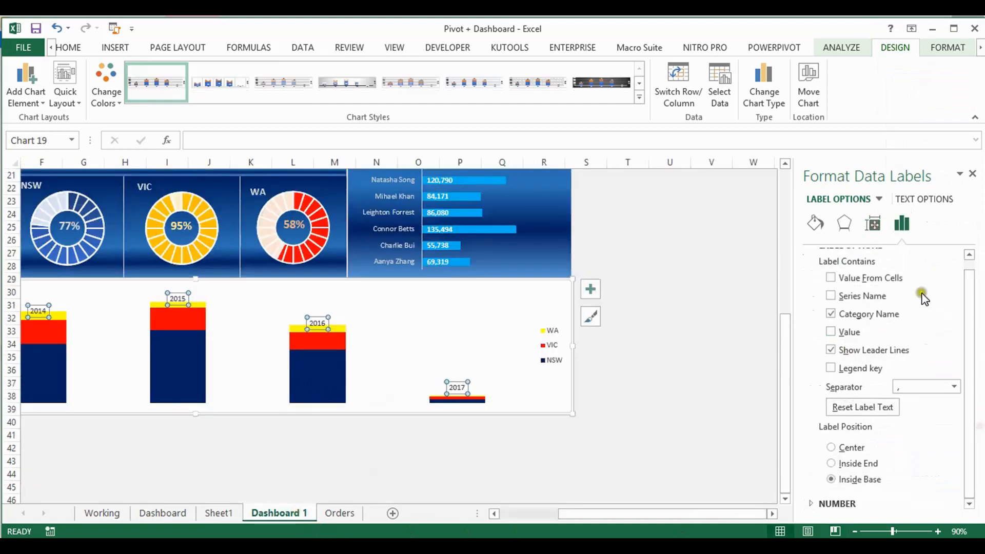
{"action": "left_click", "coordinate": [873, 223]}
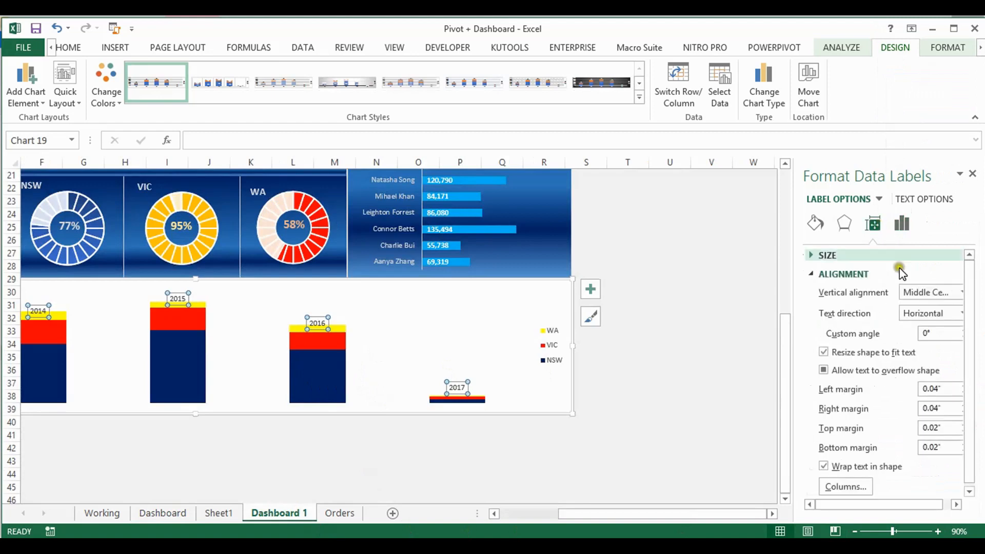
{"action": "left_click", "coordinate": [962, 313]}
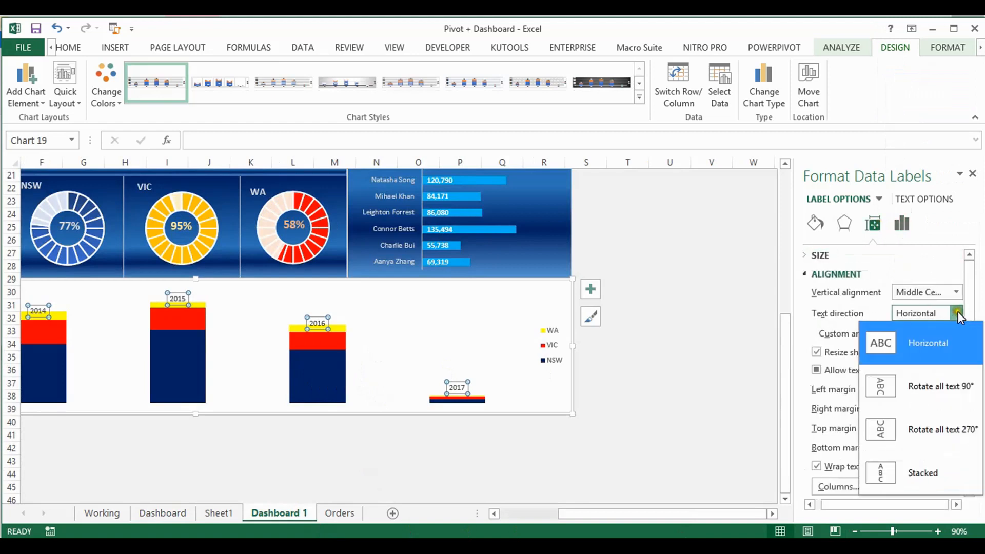
{"action": "left_click", "coordinate": [922, 429]}
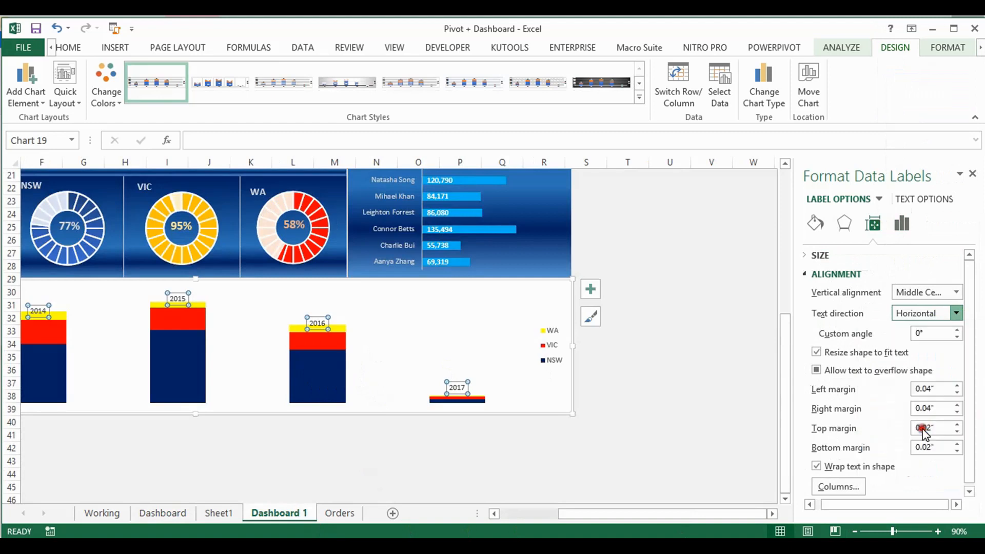
{"action": "left_click", "coordinate": [956, 293]}
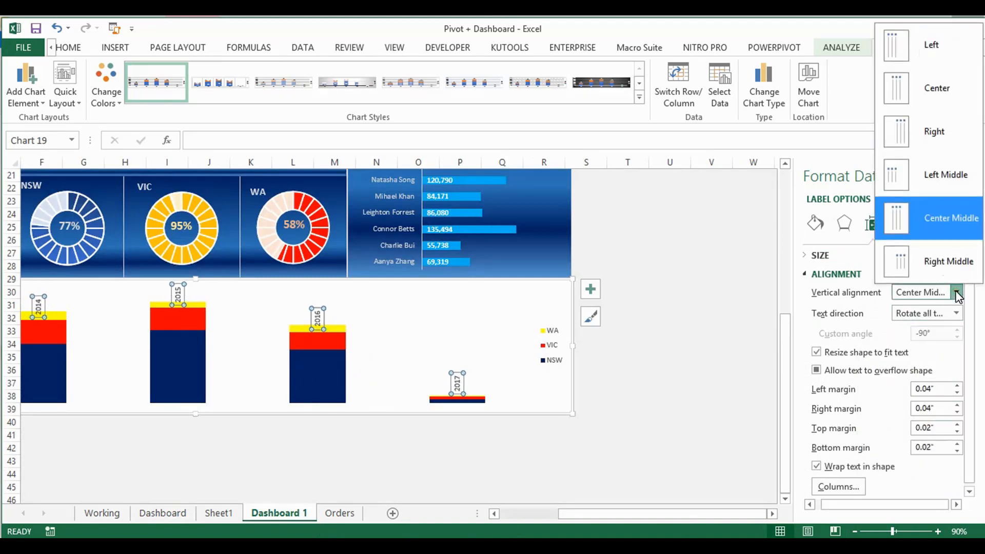
{"action": "left_click", "coordinate": [916, 106]}
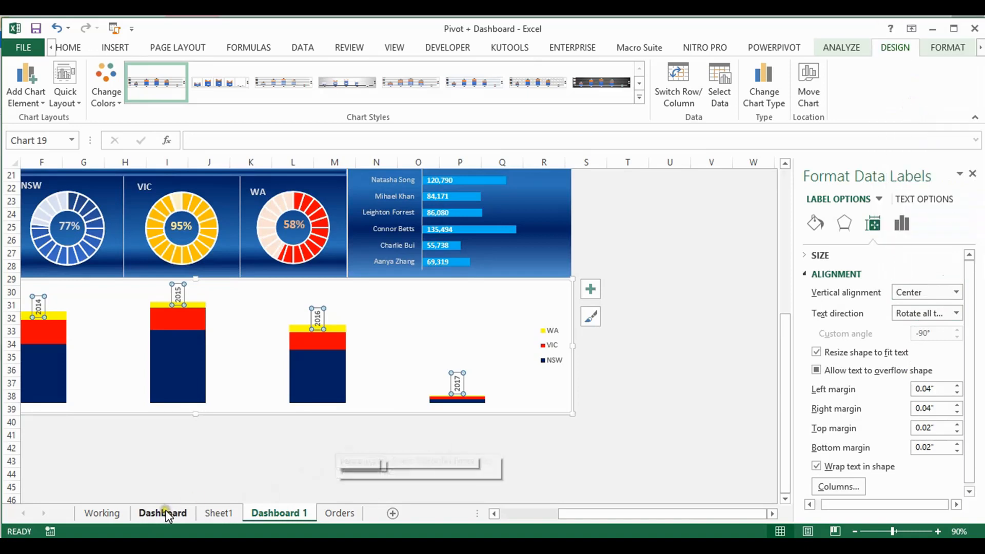
Fill the year labels of the stacked column chart with red and make their text white
{"action": "left_click", "coordinate": [61, 49]}
{"action": "left_click", "coordinate": [233, 95]}
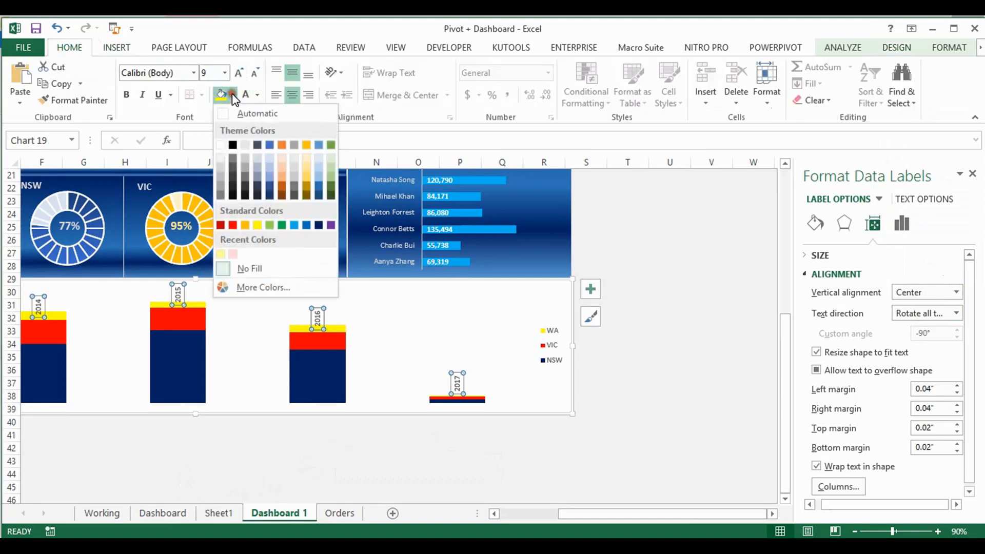
{"action": "left_click", "coordinate": [233, 227]}
{"action": "left_click", "coordinate": [247, 95]}
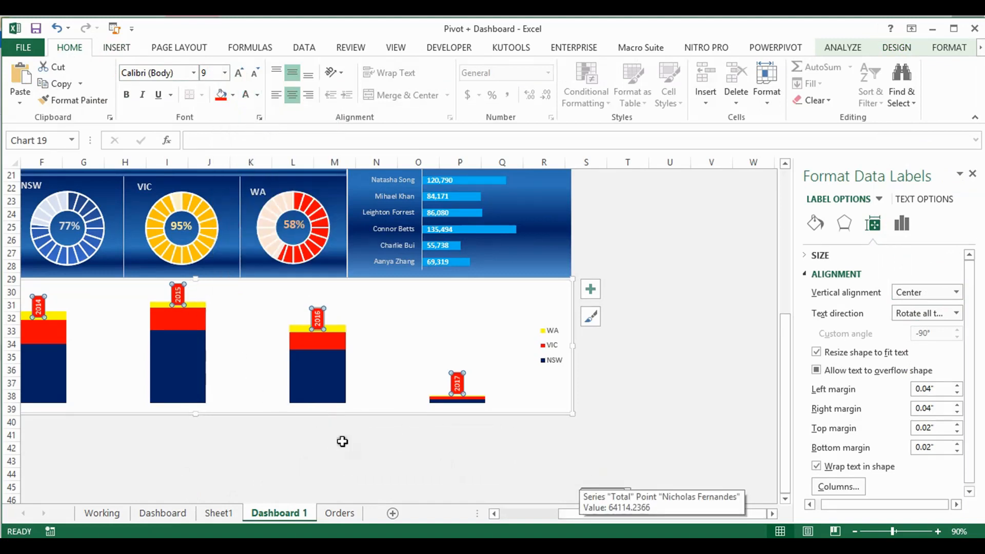
Extend the stacked column chart down to about row 41 and move the 2015 label up clear of its column
{"action": "left_click_drag", "start_coordinate": [197, 414], "coordinate": [196, 437]}
{"action": "left_click_drag", "start_coordinate": [630, 514], "coordinate": [531, 517]}
{"action": "left_click", "coordinate": [387, 299]}
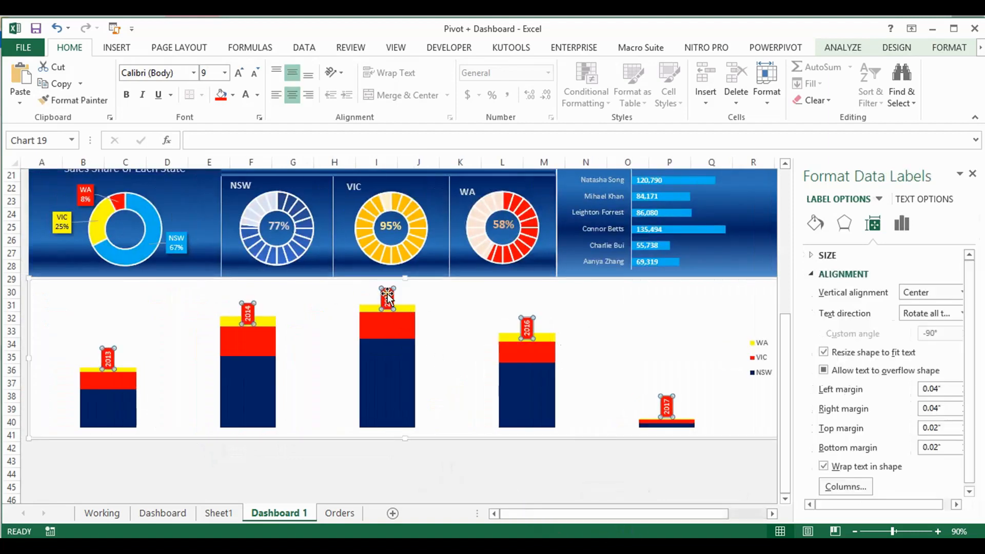
{"action": "left_click", "coordinate": [387, 291]}
{"action": "left_click_drag", "start_coordinate": [386, 291], "coordinate": [386, 283]}
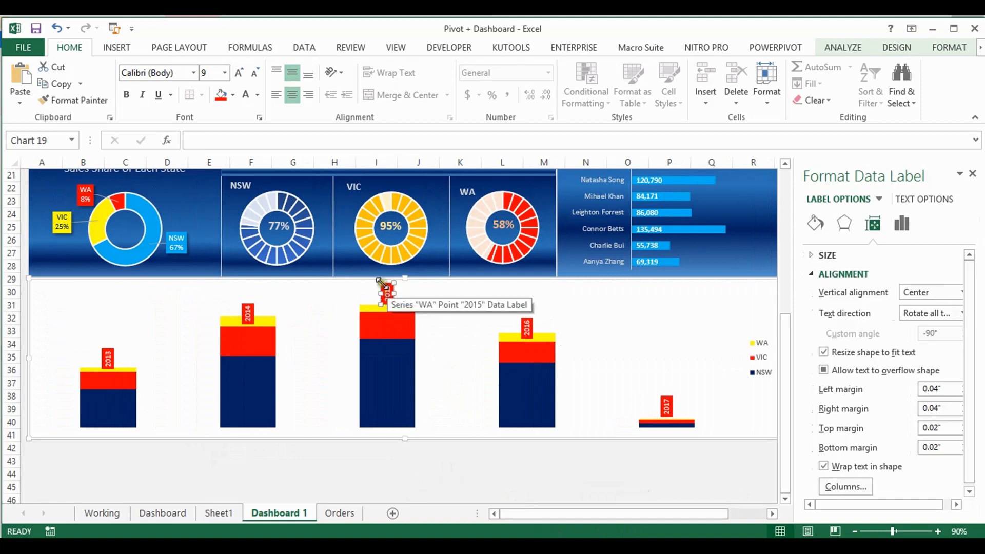
{"action": "left_click", "coordinate": [383, 291]}
{"action": "left_click_drag", "start_coordinate": [383, 291], "coordinate": [382, 288]}
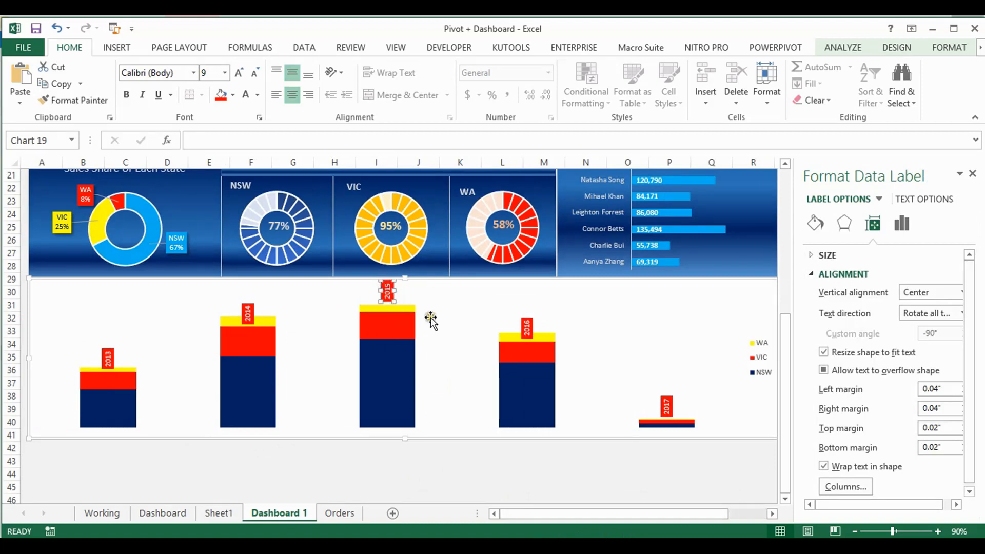
Move the 2016, 2014 and 2013 year labels up so they sit clear of their stacked columns
{"action": "left_click", "coordinate": [527, 327]}
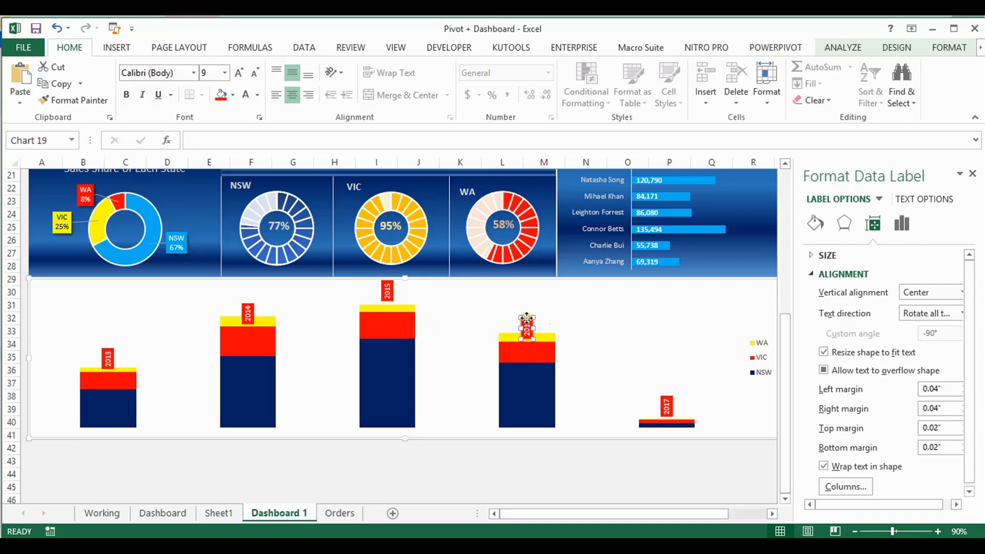
{"action": "left_click_drag", "start_coordinate": [527, 317], "coordinate": [528, 307]}
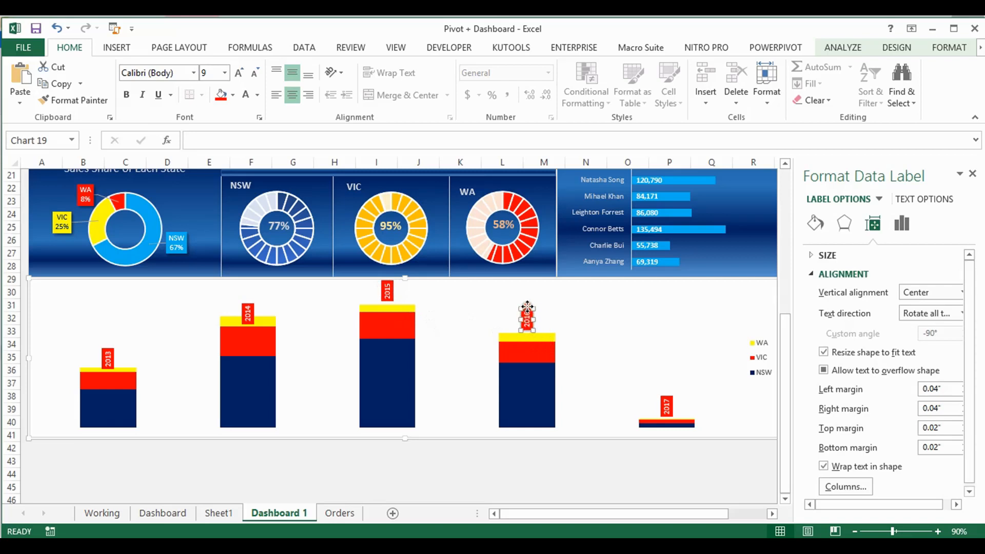
{"action": "left_click", "coordinate": [248, 312]}
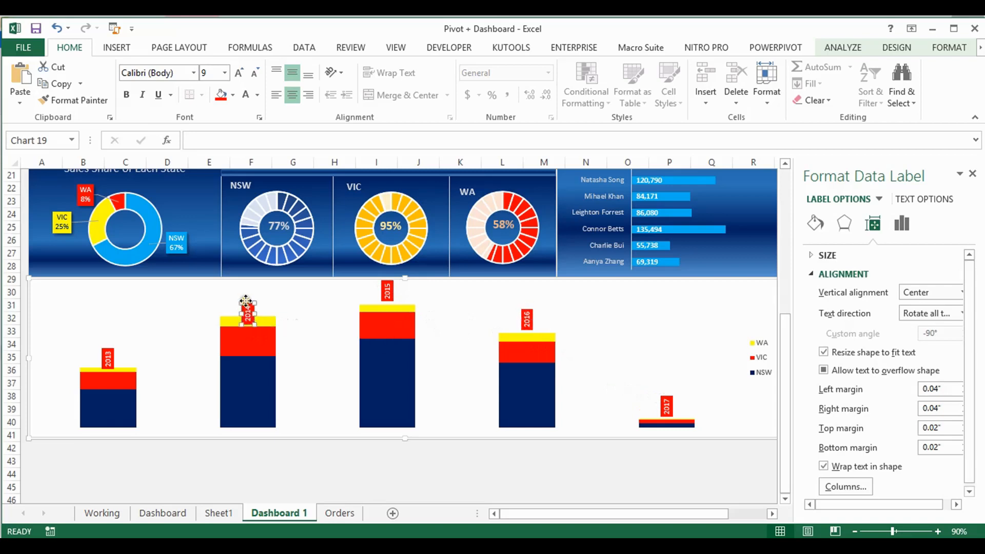
{"action": "left_click_drag", "start_coordinate": [246, 303], "coordinate": [245, 304]}
{"action": "left_click_drag", "start_coordinate": [246, 297], "coordinate": [247, 289]}
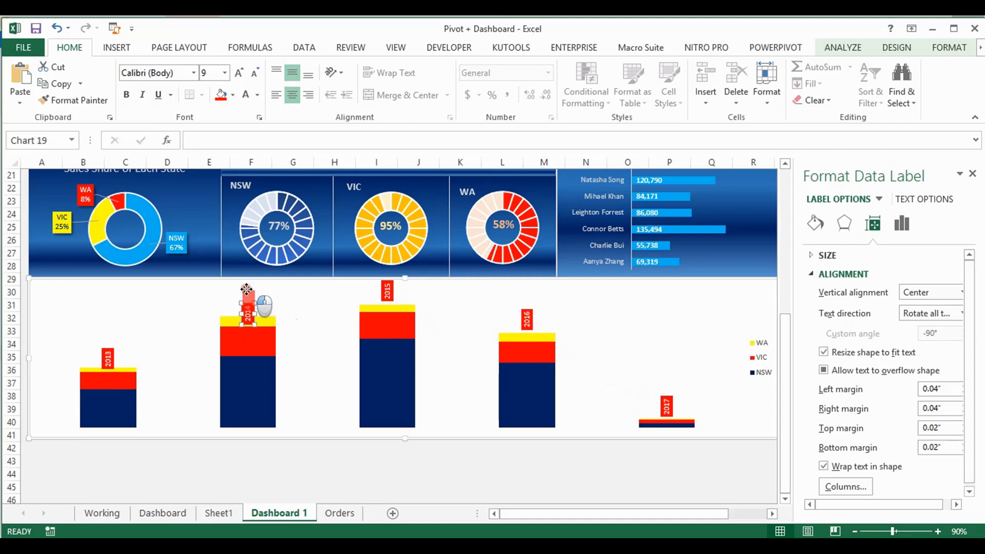
{"action": "left_click_drag", "start_coordinate": [247, 290], "coordinate": [247, 288]}
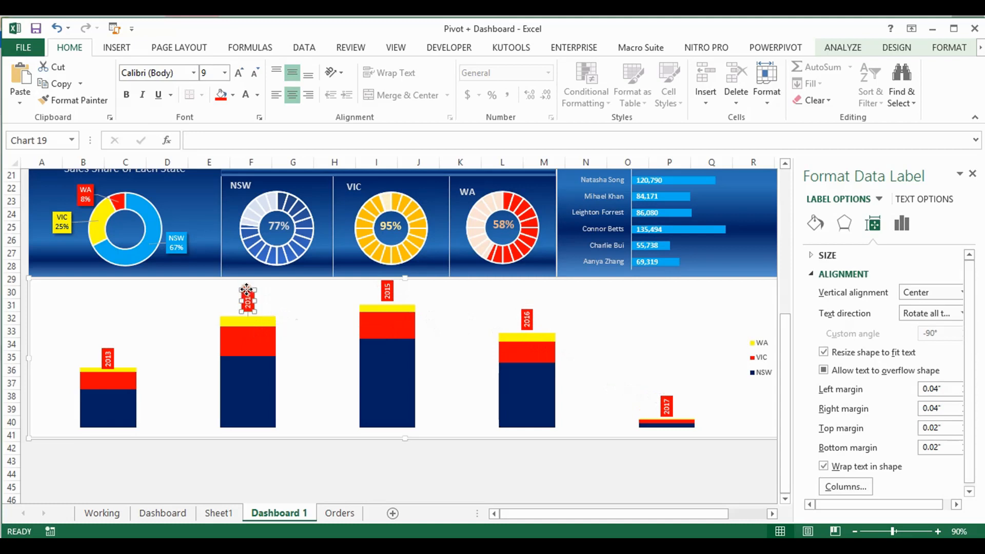
{"action": "left_click", "coordinate": [108, 358]}
{"action": "left_click_drag", "start_coordinate": [102, 354], "coordinate": [102, 350]}
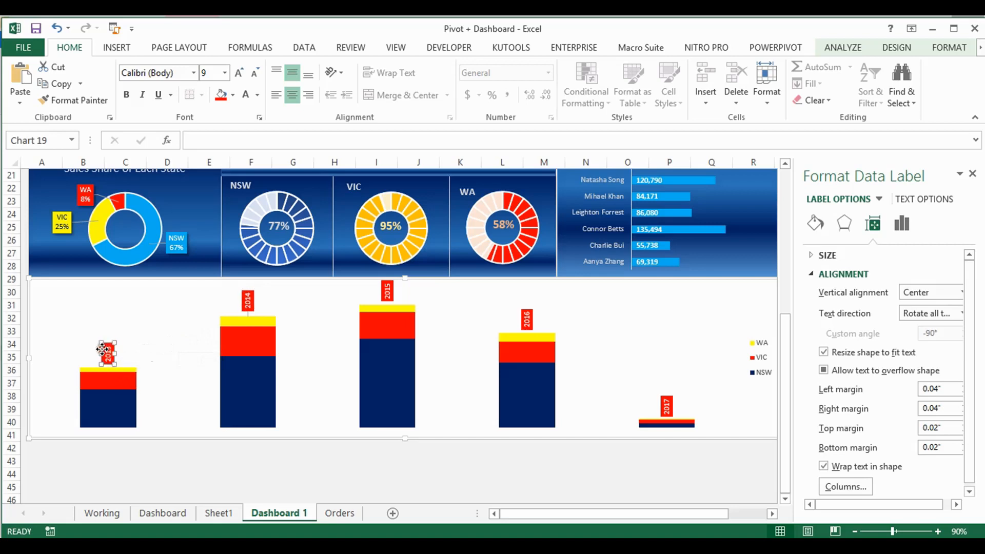
{"action": "left_click", "coordinate": [388, 292]}
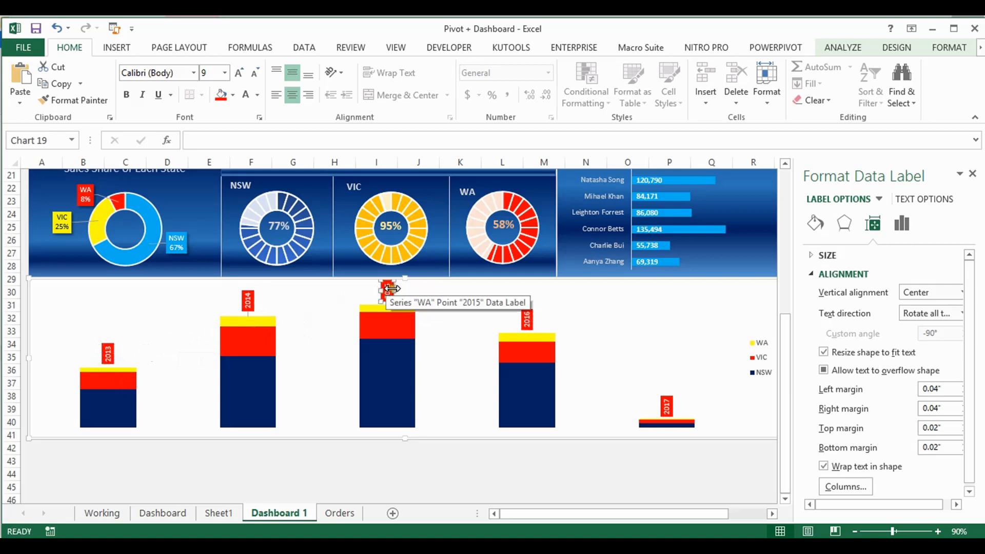
{"action": "left_click_drag", "start_coordinate": [383, 298], "coordinate": [382, 297]}
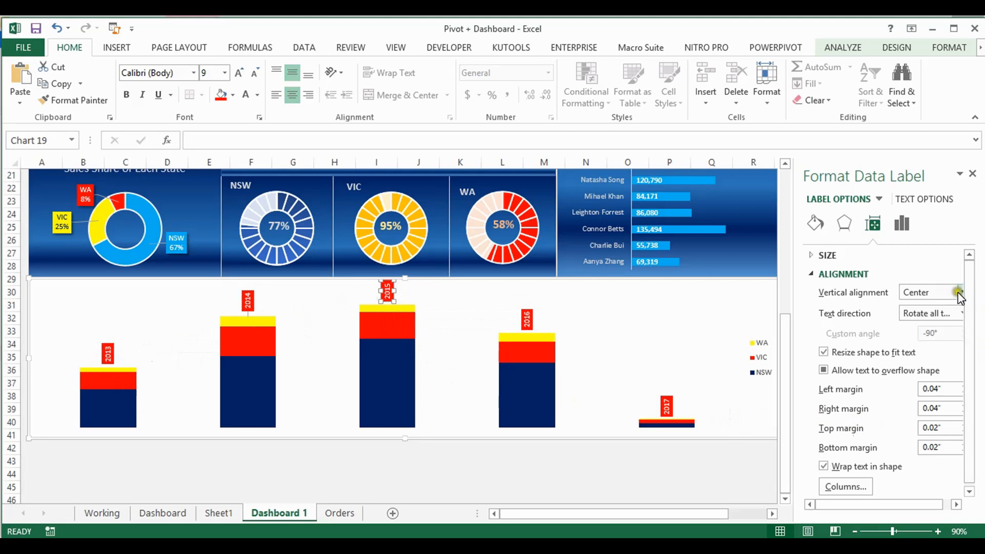
{"action": "left_click_drag", "start_coordinate": [968, 292], "coordinate": [969, 345]}
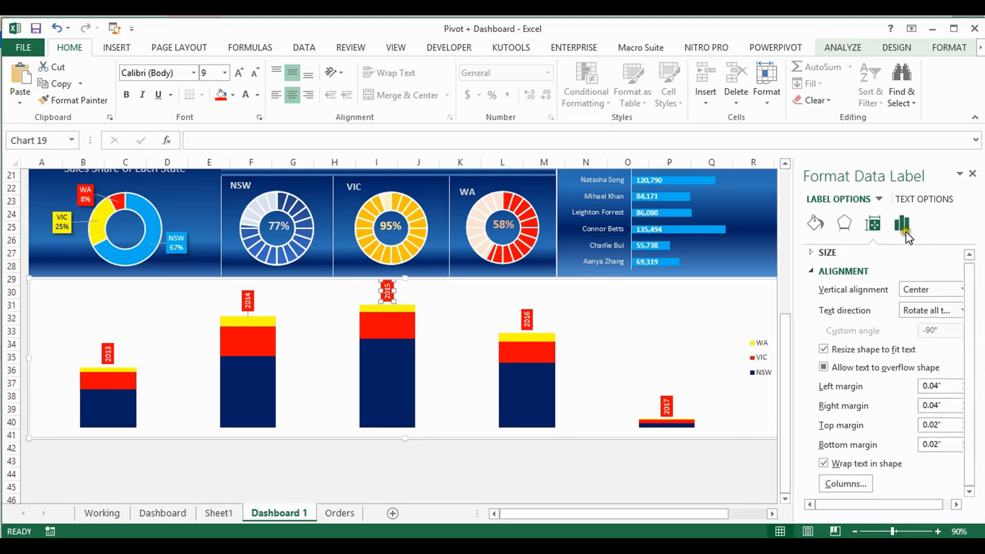
{"action": "left_click", "coordinate": [901, 224]}
{"action": "left_click", "coordinate": [809, 275]}
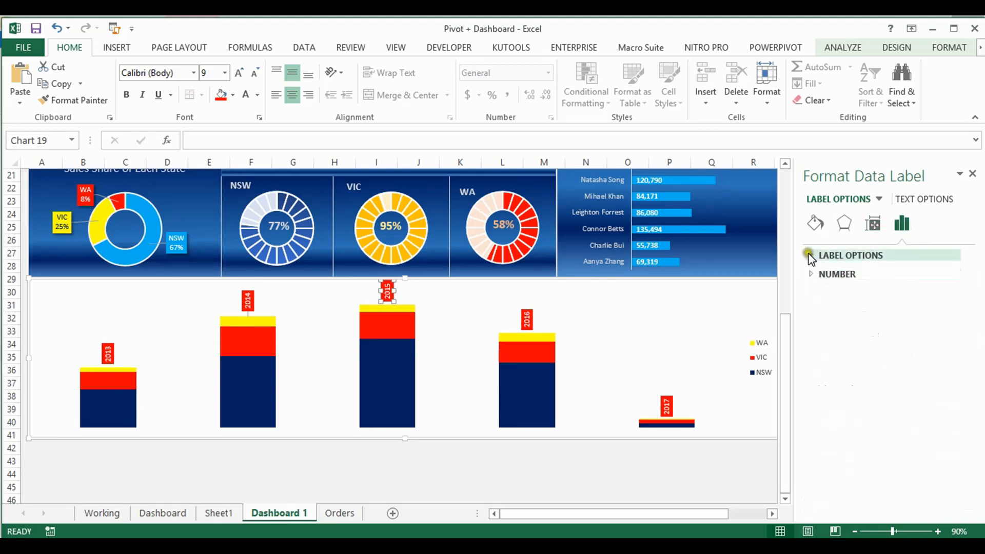
{"action": "left_click", "coordinate": [810, 256]}
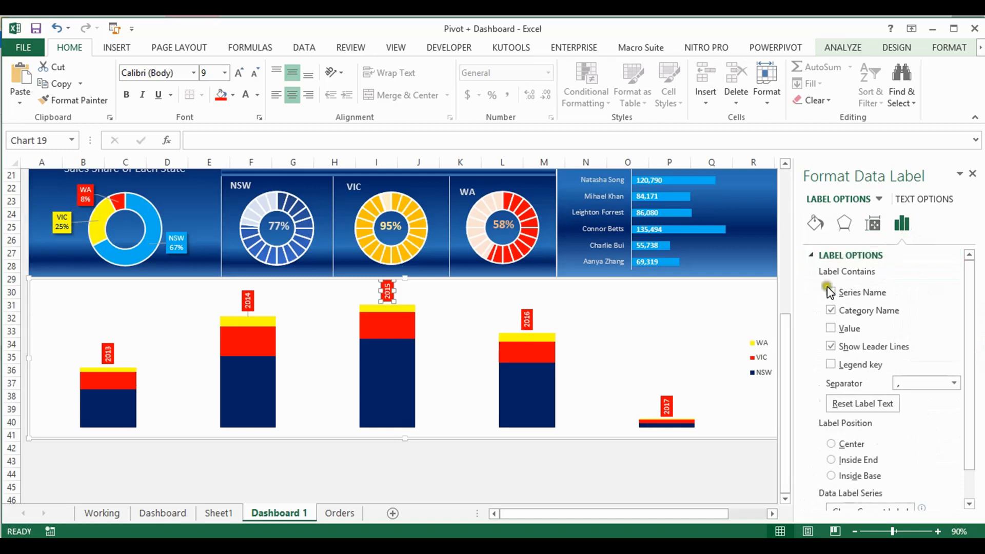
Enlarge the stacked column chart's WA/VIC/NSW legend slightly up and to the left
{"action": "left_click_drag", "start_coordinate": [613, 514], "coordinate": [662, 513]}
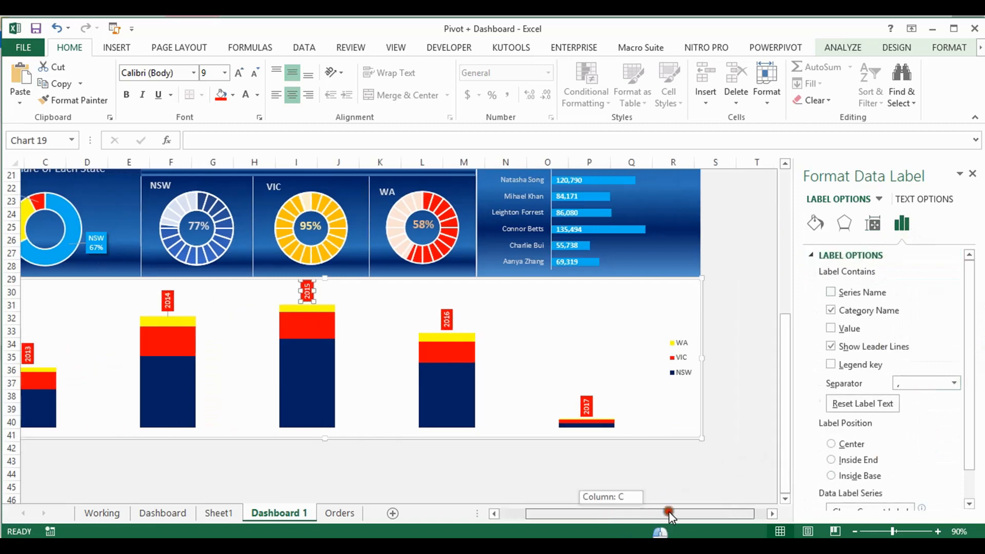
{"action": "left_click", "coordinate": [638, 348]}
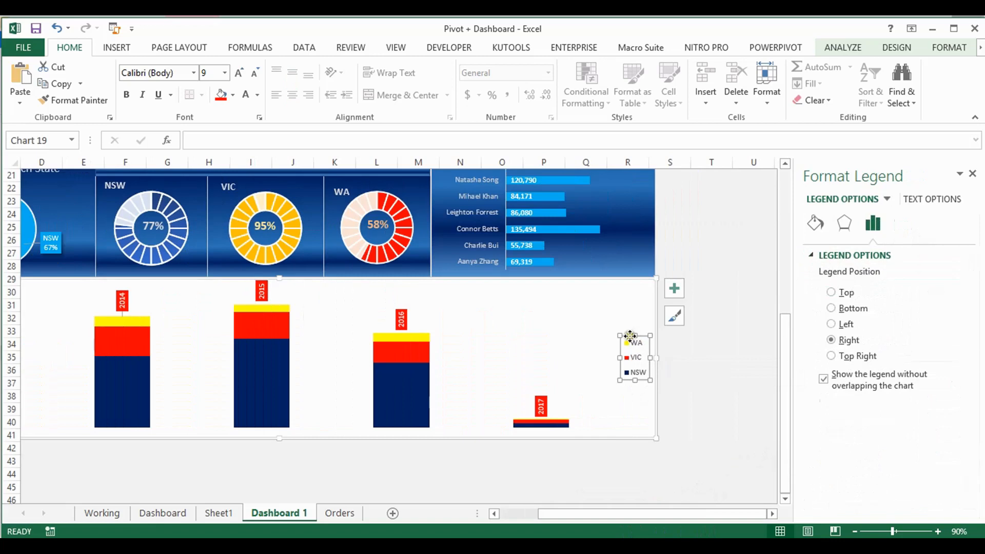
{"action": "left_click_drag", "start_coordinate": [620, 336], "coordinate": [612, 324]}
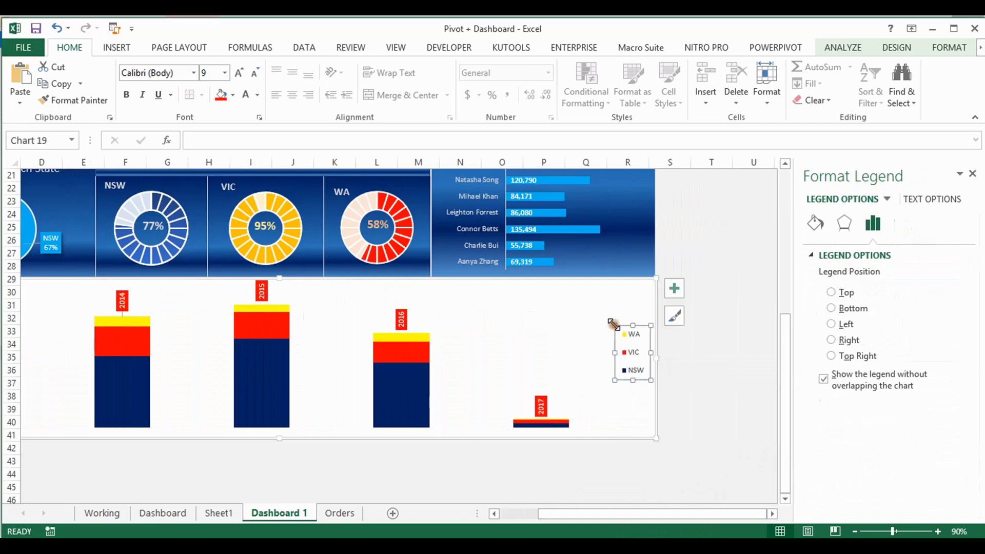
{"action": "left_click", "coordinate": [635, 338]}
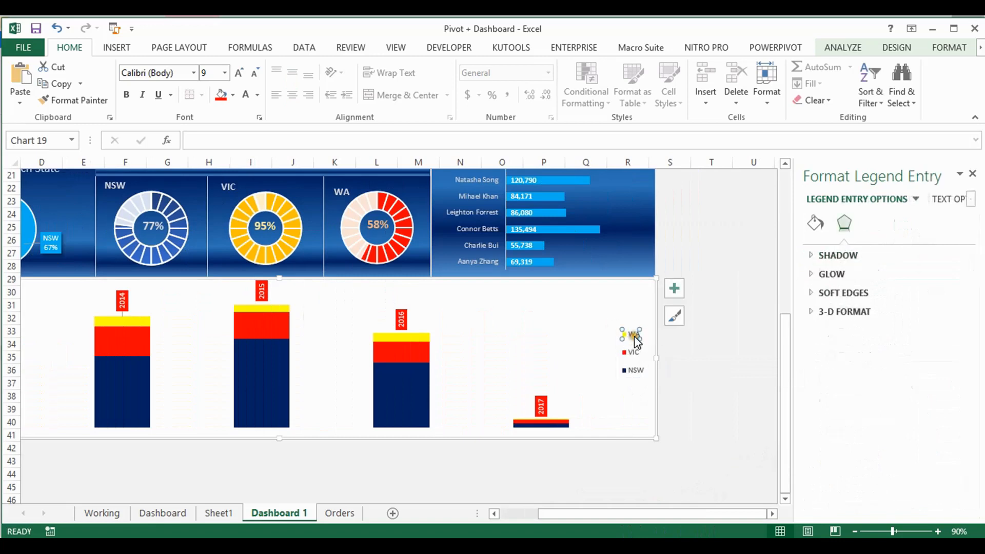
{"action": "left_click", "coordinate": [645, 414]}
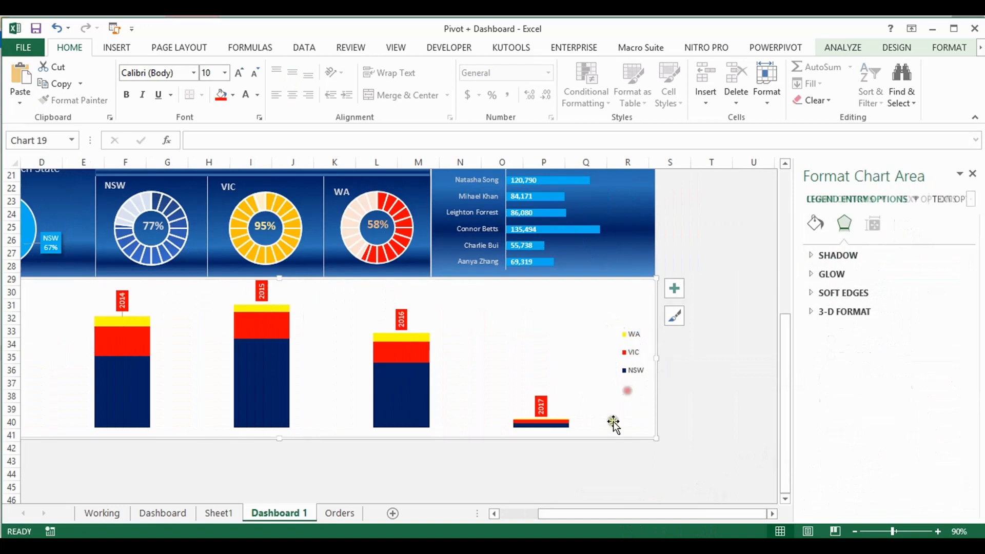
Set the plot area of the stacked column chart to no fill
{"action": "left_click", "coordinate": [513, 299]}
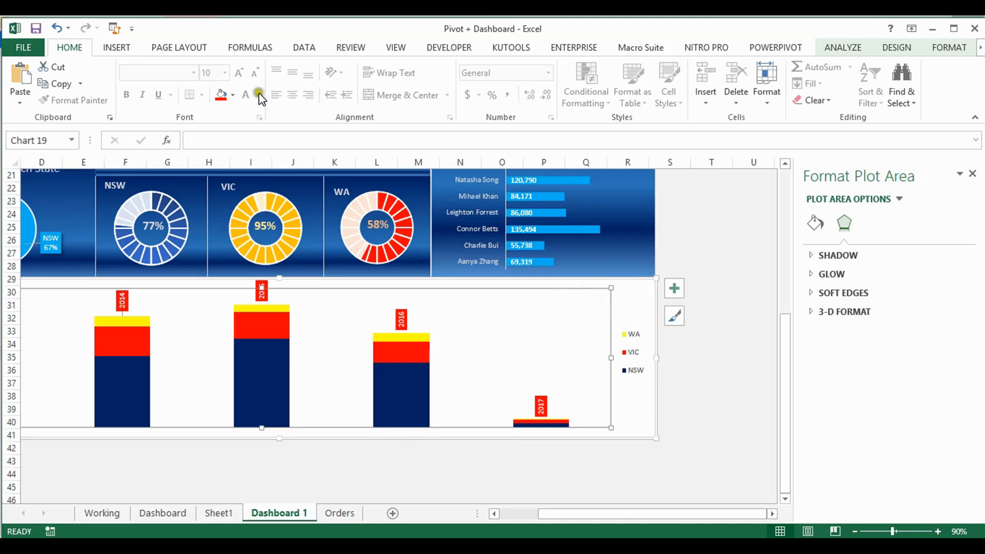
{"action": "left_click", "coordinate": [948, 47]}
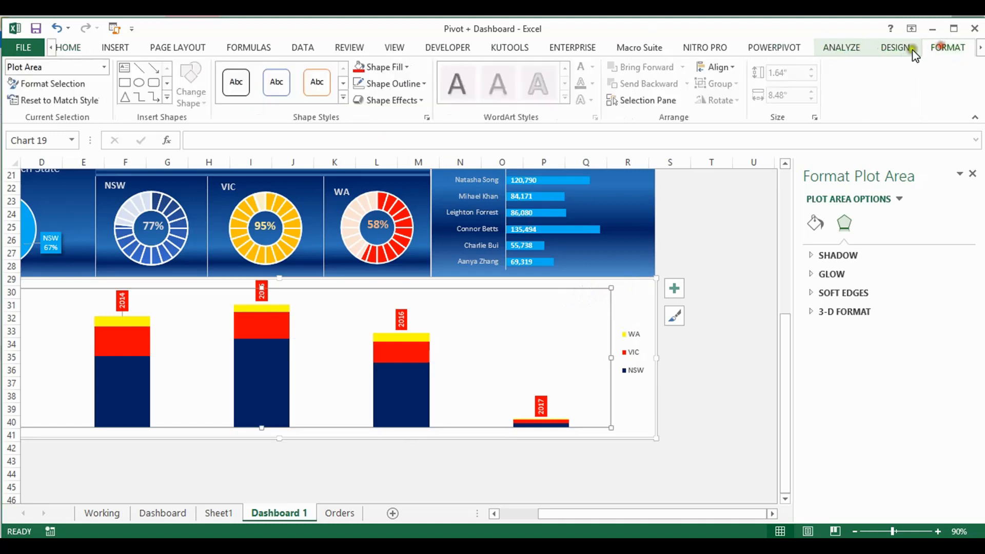
{"action": "left_click", "coordinate": [409, 68]}
{"action": "left_click", "coordinate": [386, 241]}
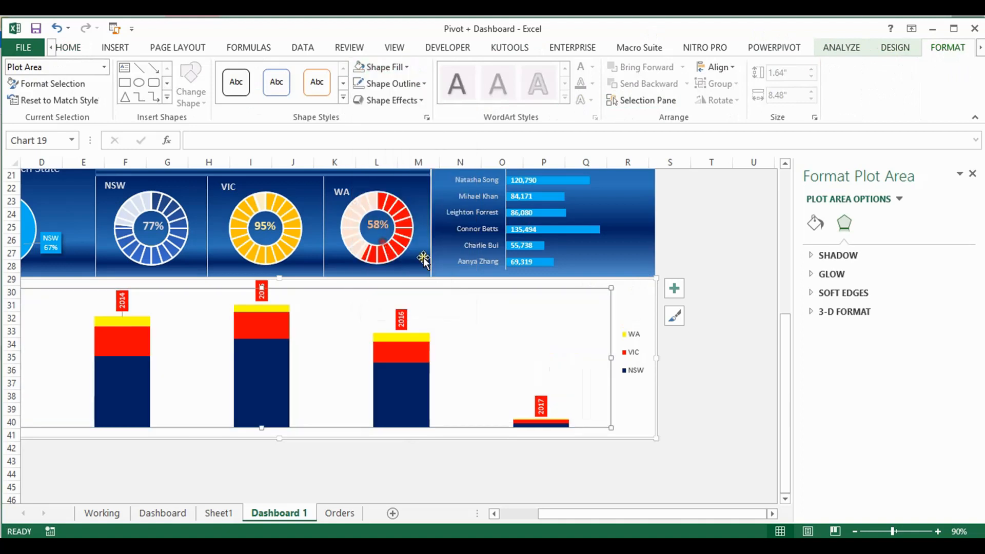
Give the stacked column chart's chart area a linear blue gradient fill at 90°
{"action": "left_click", "coordinate": [641, 286]}
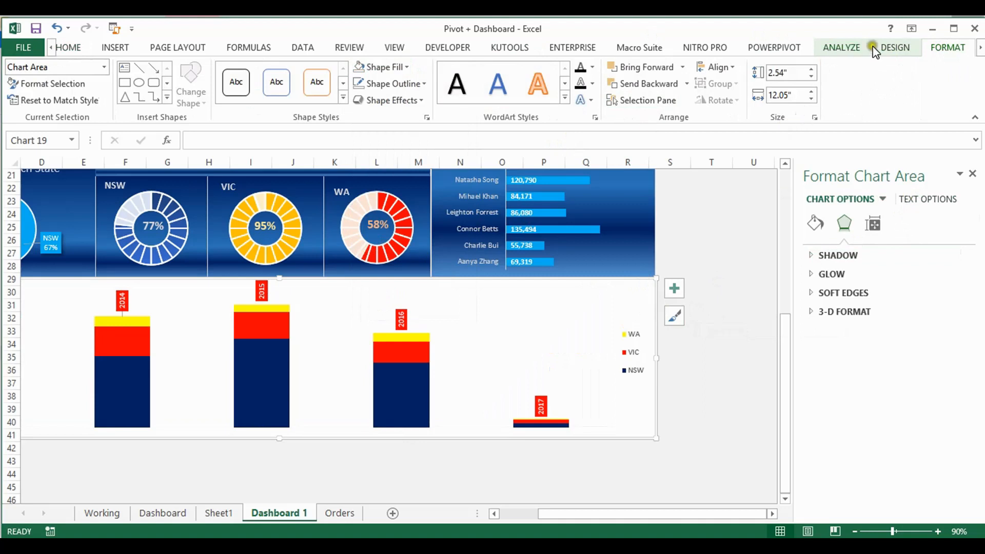
{"action": "left_click", "coordinate": [408, 67]}
{"action": "mouse_move", "coordinate": [429, 302]}
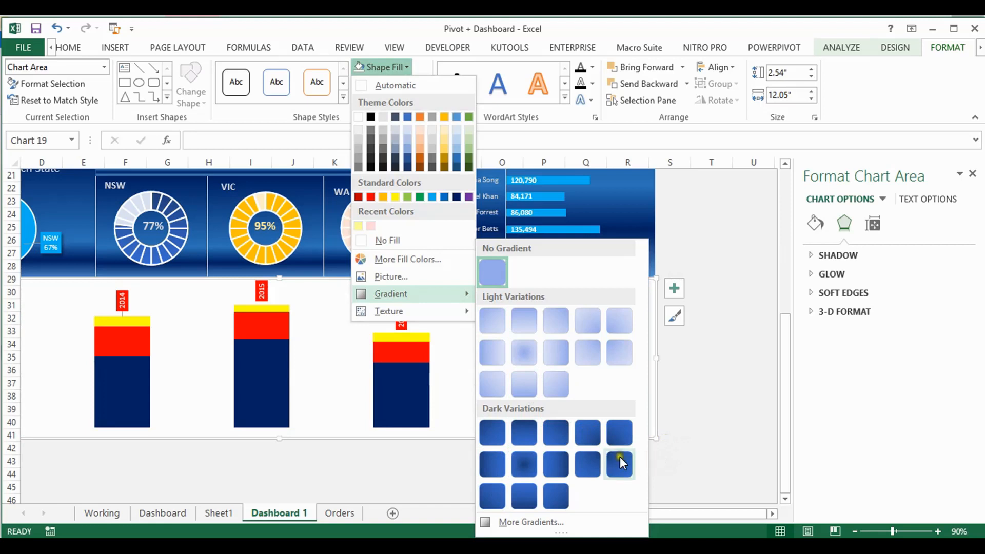
{"action": "left_click", "coordinate": [488, 524]}
{"action": "left_click", "coordinate": [823, 307]}
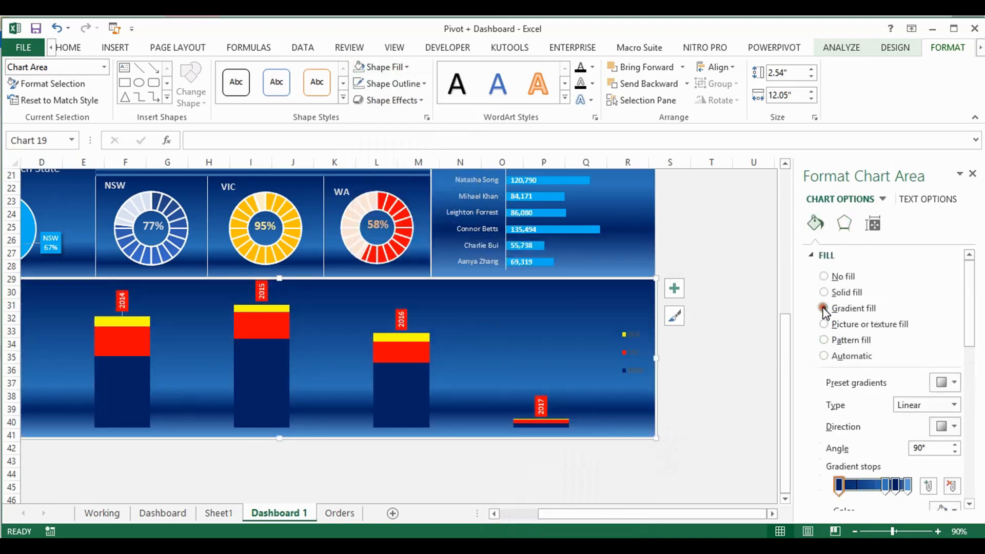
Remove the two middle gradient stops from the chart area's fill, using the Dashboard sheet's annual sales chart as reference
{"action": "left_click_drag", "start_coordinate": [971, 320], "coordinate": [969, 353]}
{"action": "left_click", "coordinate": [895, 386]}
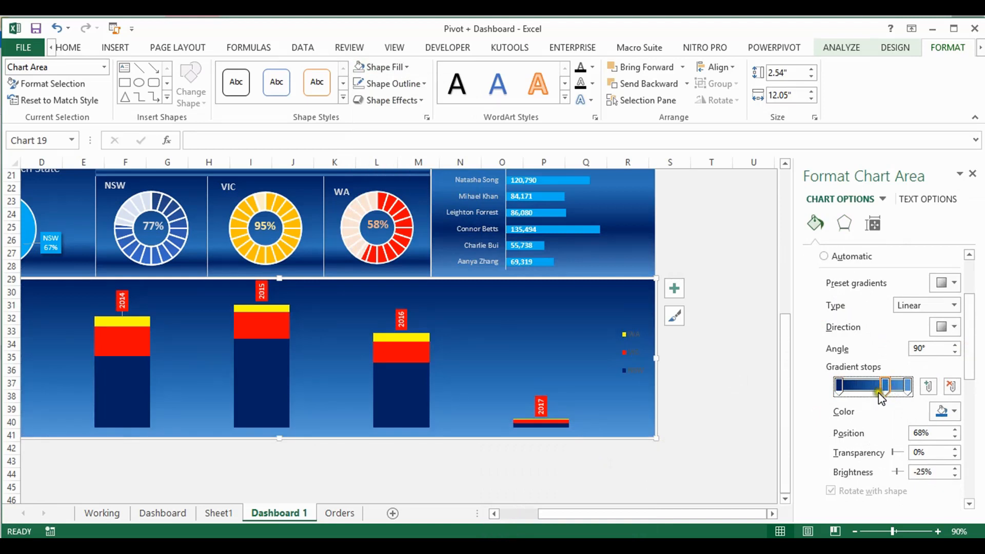
{"action": "left_click", "coordinate": [163, 513]}
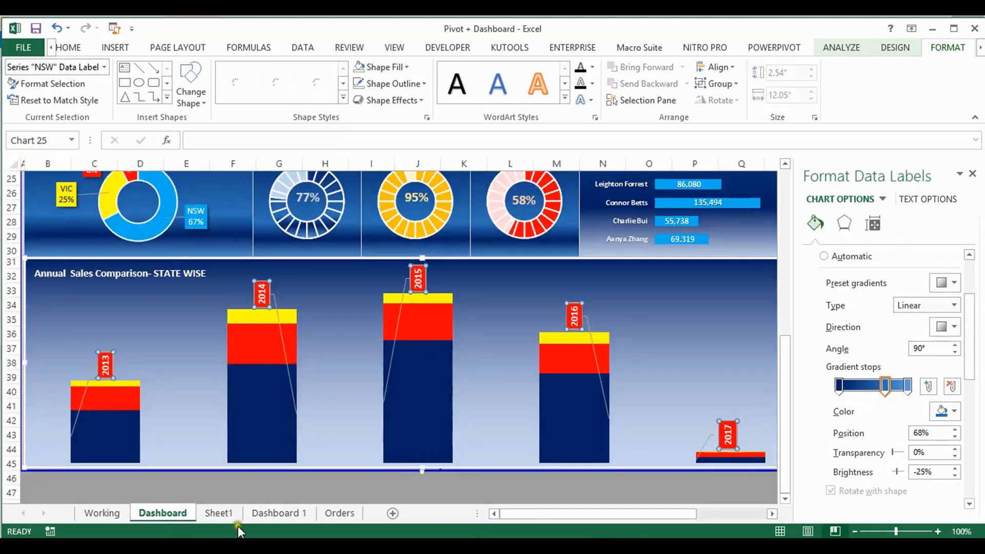
{"action": "left_click", "coordinate": [267, 513]}
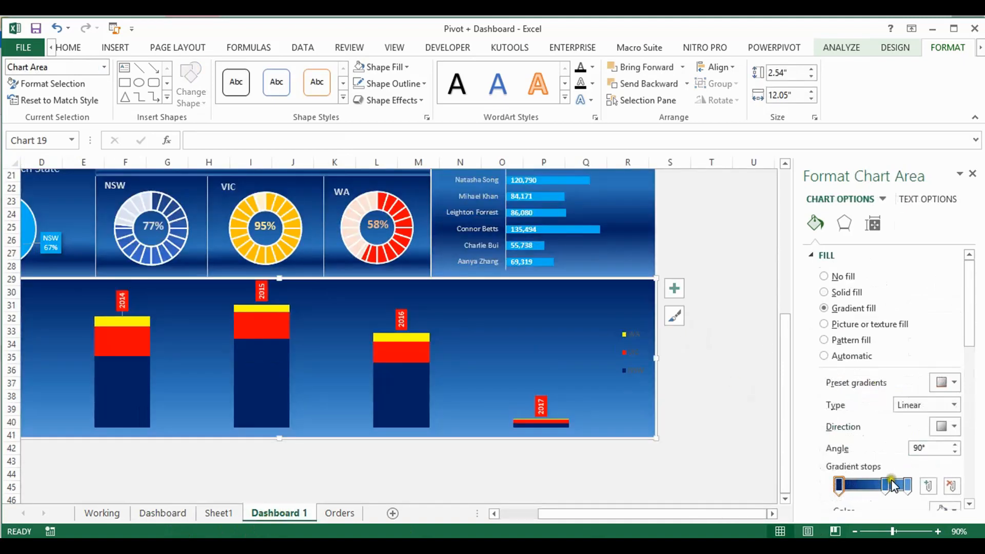
{"action": "left_click", "coordinate": [888, 484]}
{"action": "key", "text": "Delete"}
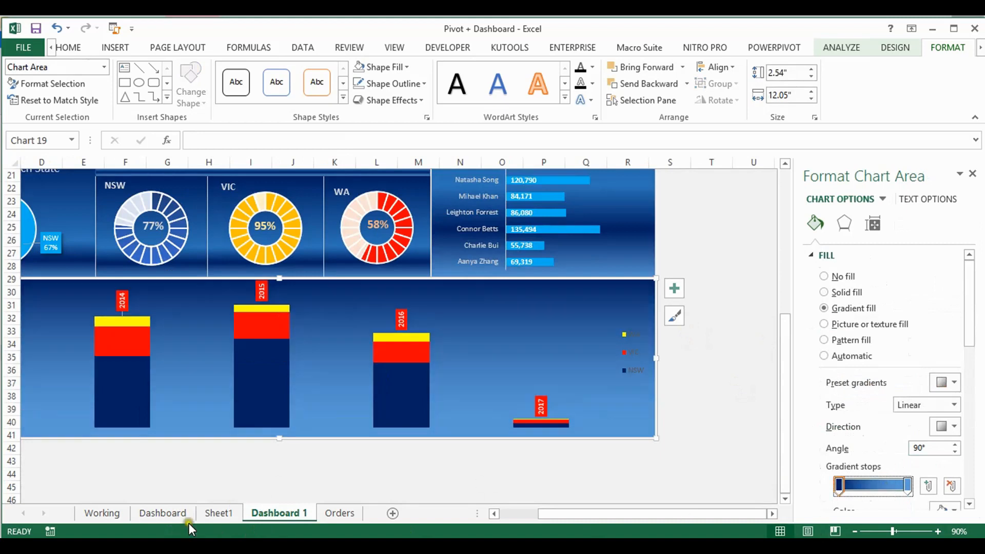
On the Dashboard sheet, examine the gradient stops and first stop color of the annual sales chart's chart area
{"action": "left_click", "coordinate": [166, 513]}
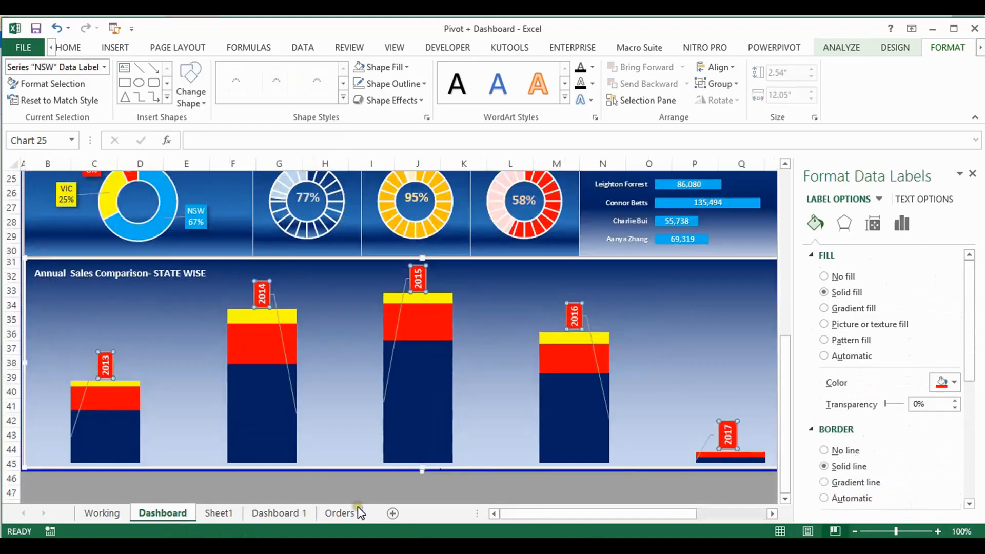
{"action": "left_click", "coordinate": [680, 277]}
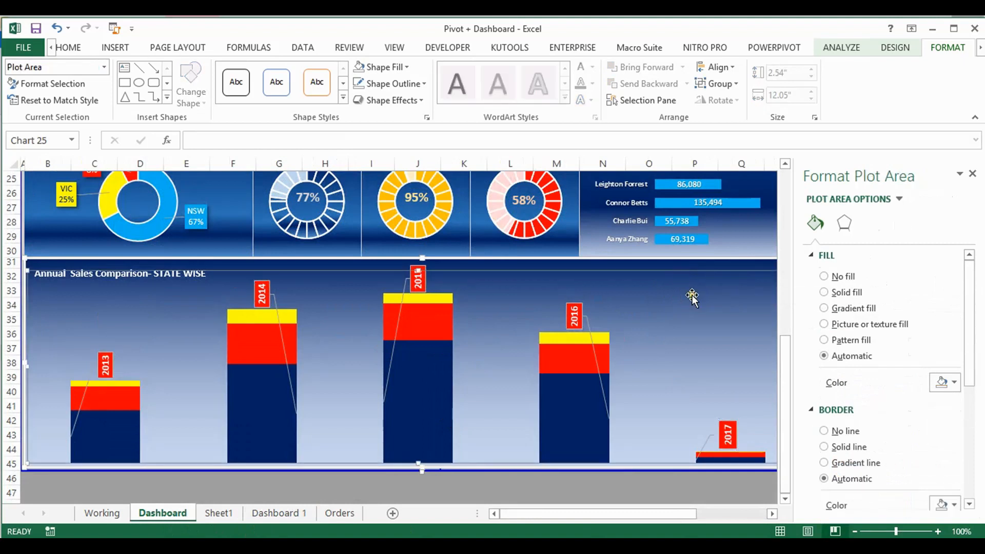
{"action": "left_click_drag", "start_coordinate": [976, 282], "coordinate": [971, 328]}
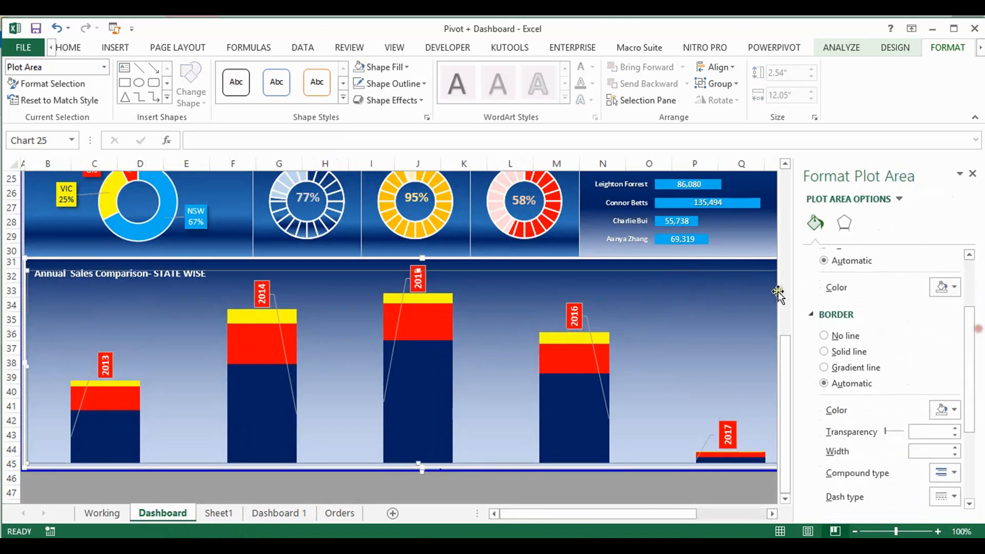
{"action": "left_click", "coordinate": [751, 268]}
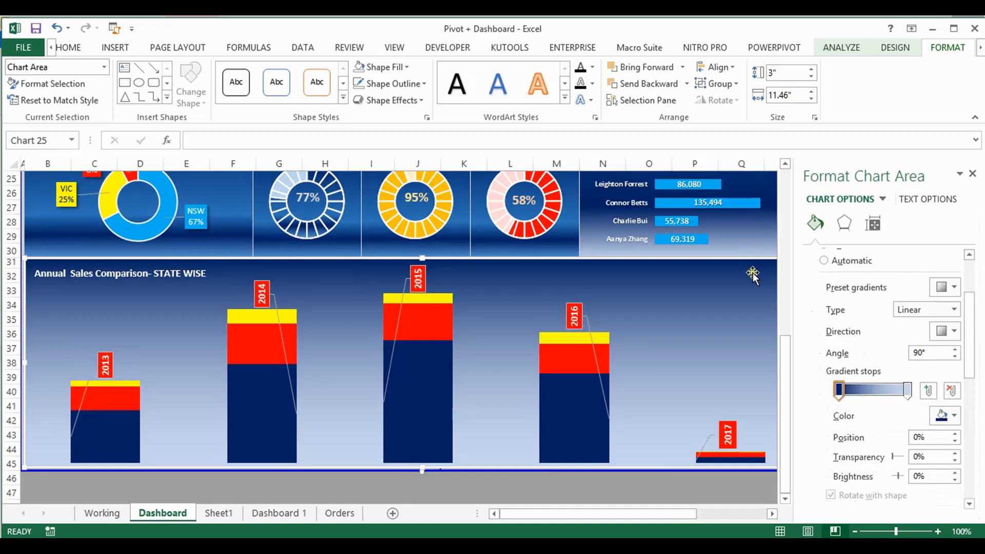
{"action": "left_click", "coordinate": [841, 393]}
{"action": "left_click", "coordinate": [953, 416]}
{"action": "left_click", "coordinate": [954, 416]}
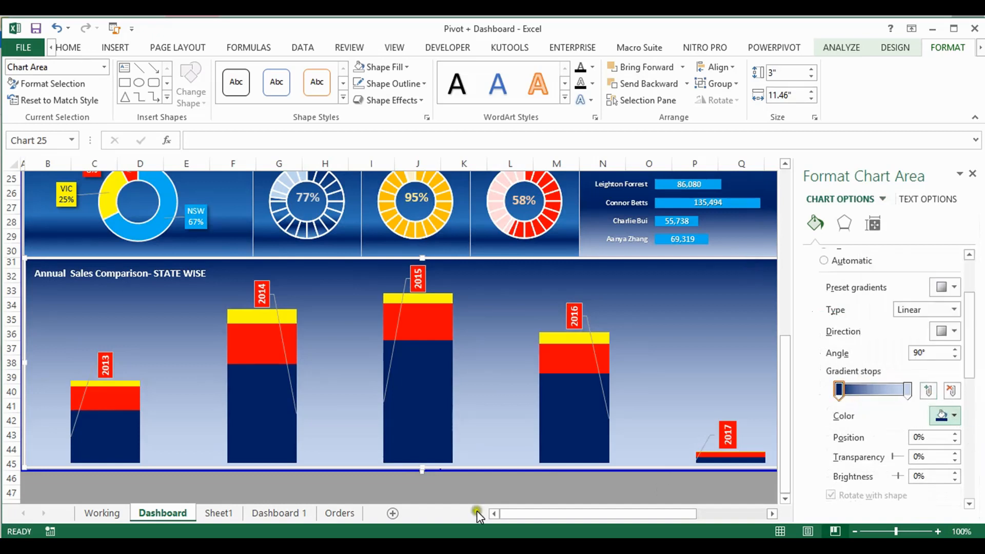
Return to Dashboard 1, check the color of the chart area's first gradient stop, and deselect the chart
{"action": "left_click", "coordinate": [272, 512]}
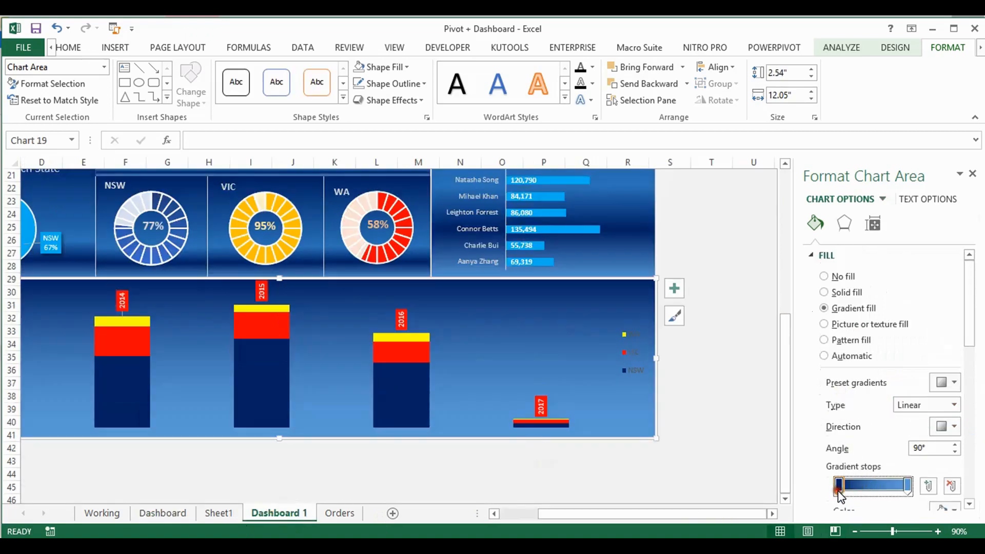
{"action": "left_click_drag", "start_coordinate": [966, 308], "coordinate": [969, 359]}
{"action": "left_click", "coordinate": [956, 379]}
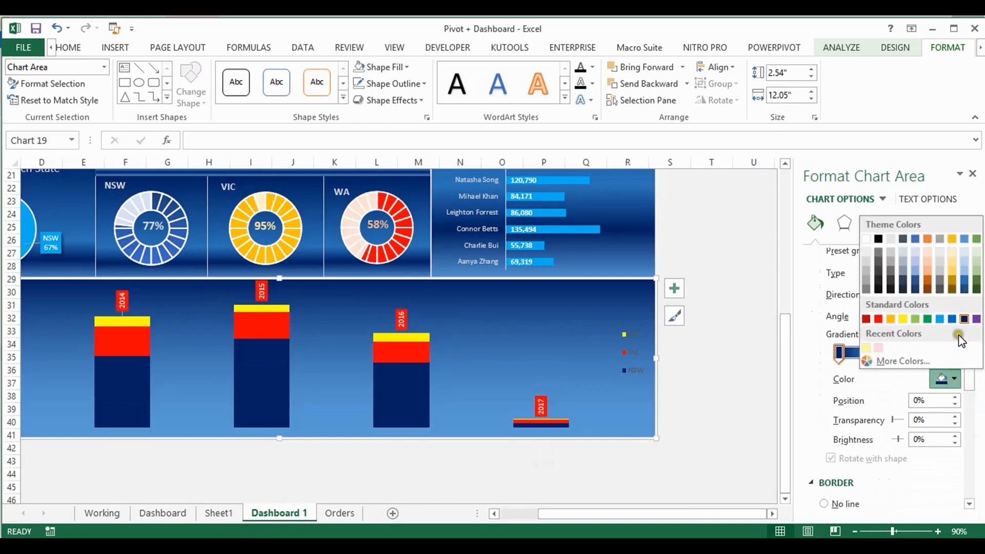
{"action": "left_click", "coordinate": [934, 489]}
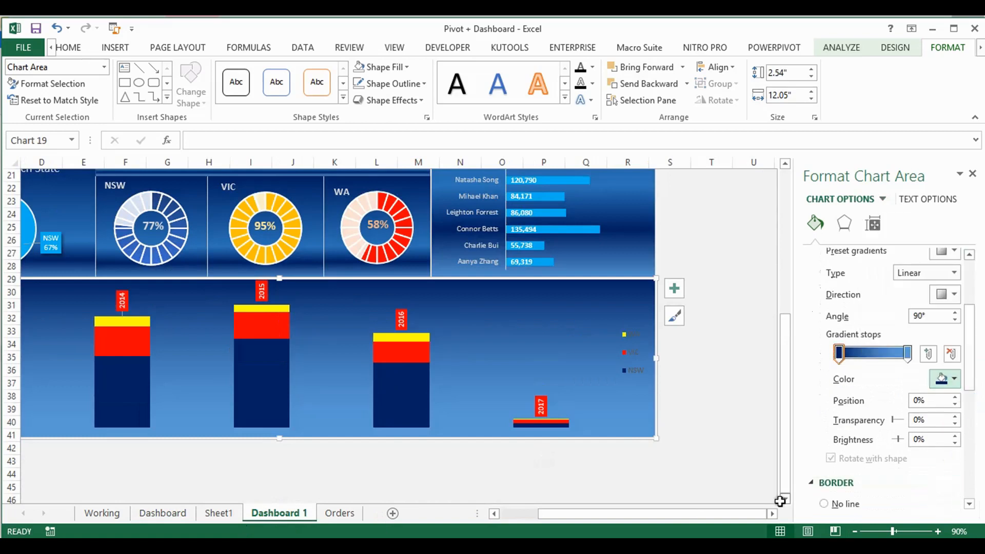
{"action": "left_click", "coordinate": [704, 422]}
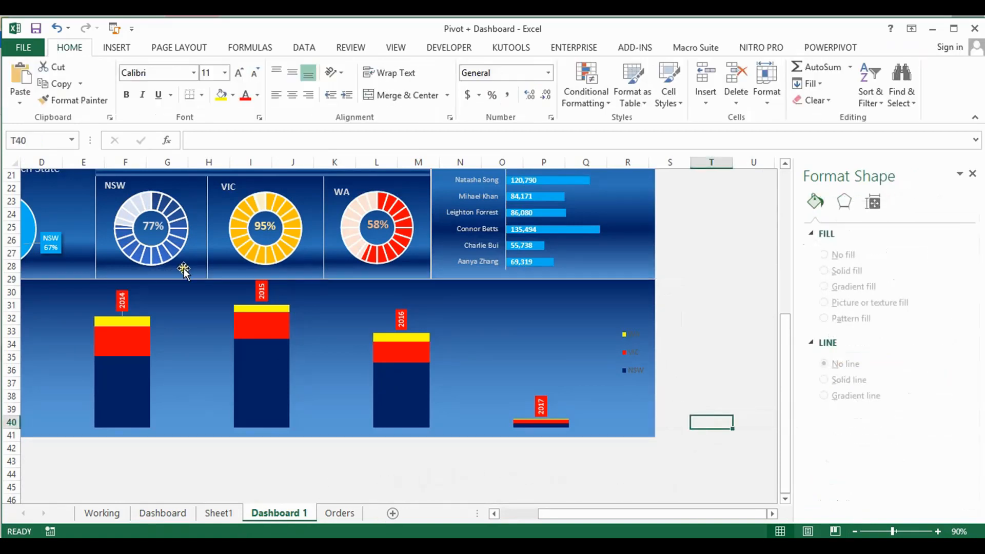